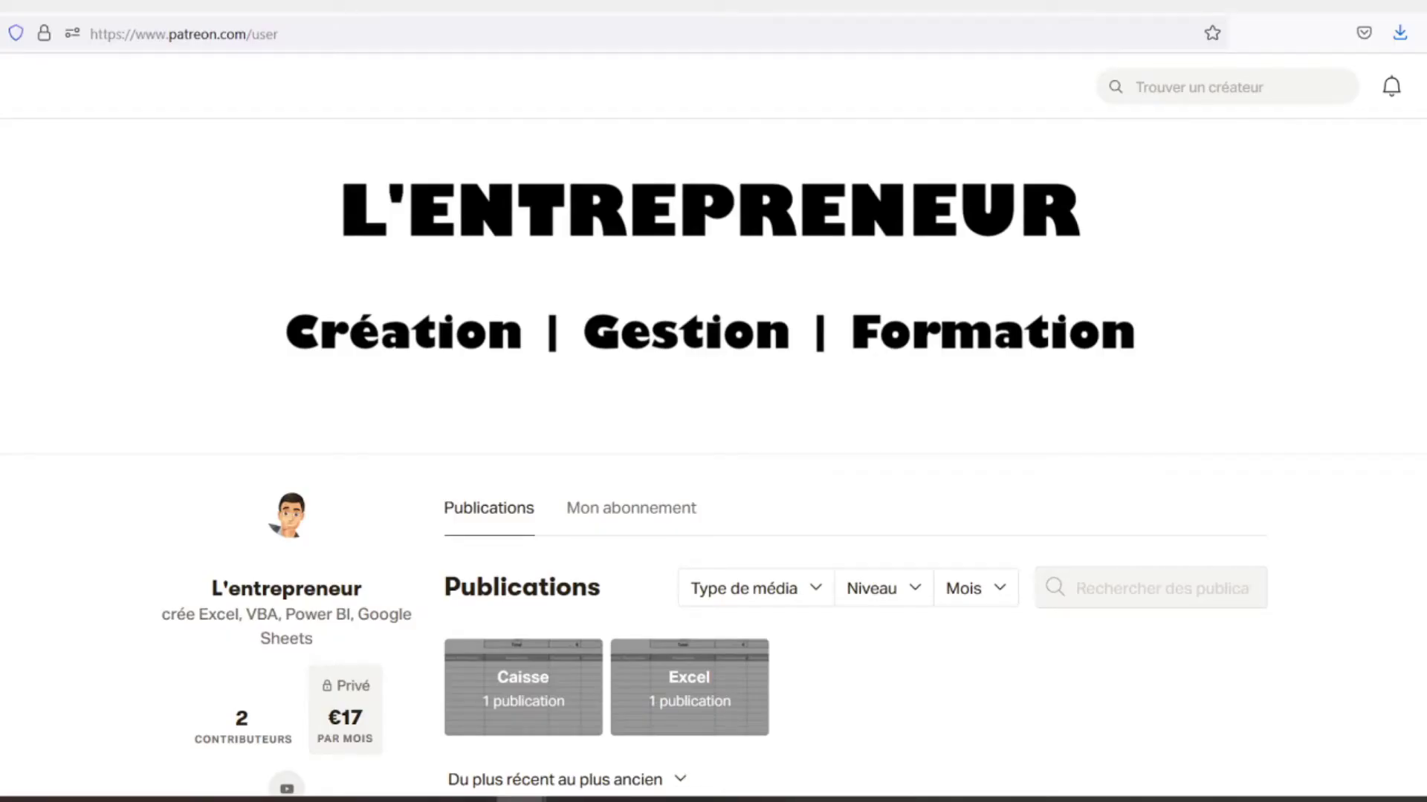
- Merge B1:R2 and enter the title 'Tableau de bord E-Commerce'
scroll(713, 468, down, 5)
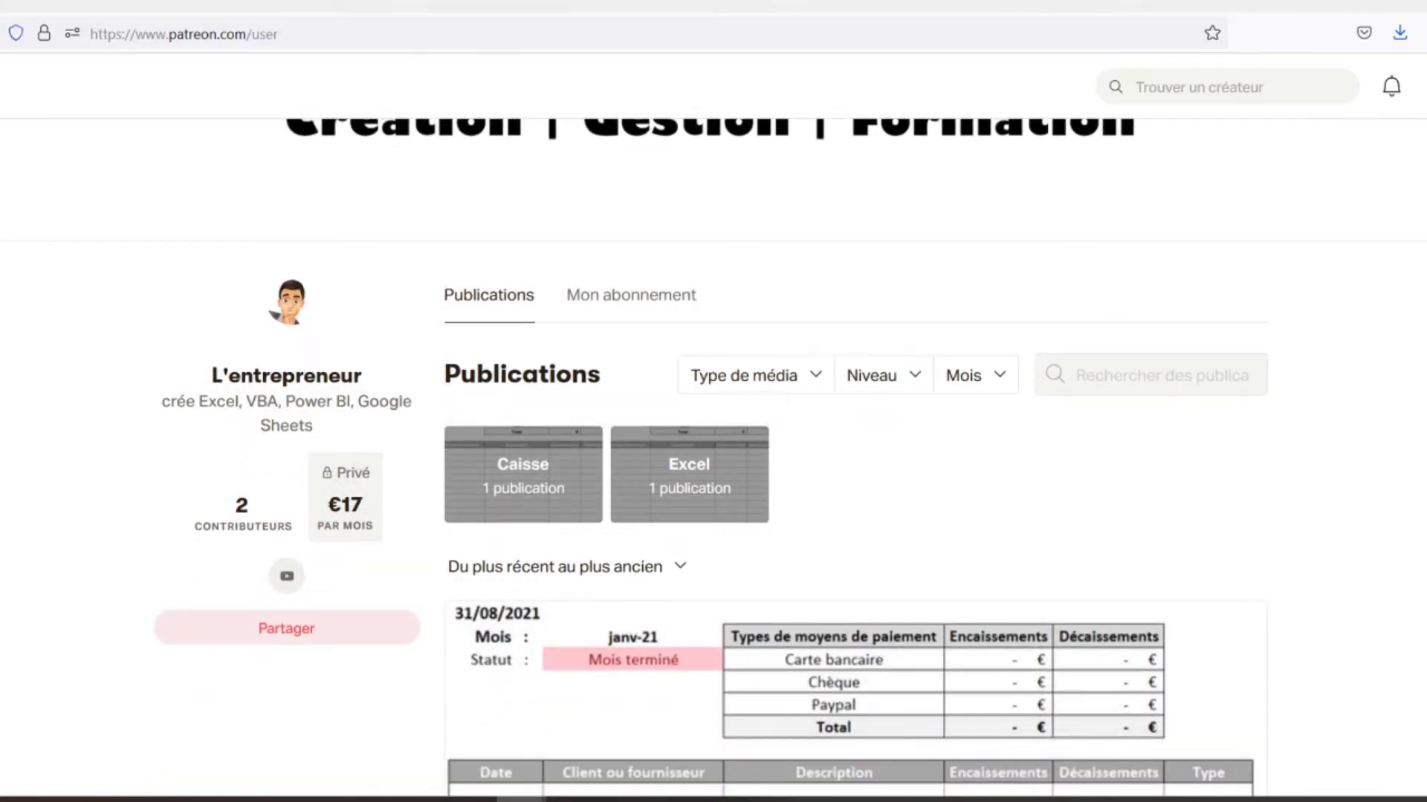
scroll(713, 453, down, 3)
scroll(714, 468, down, 3)
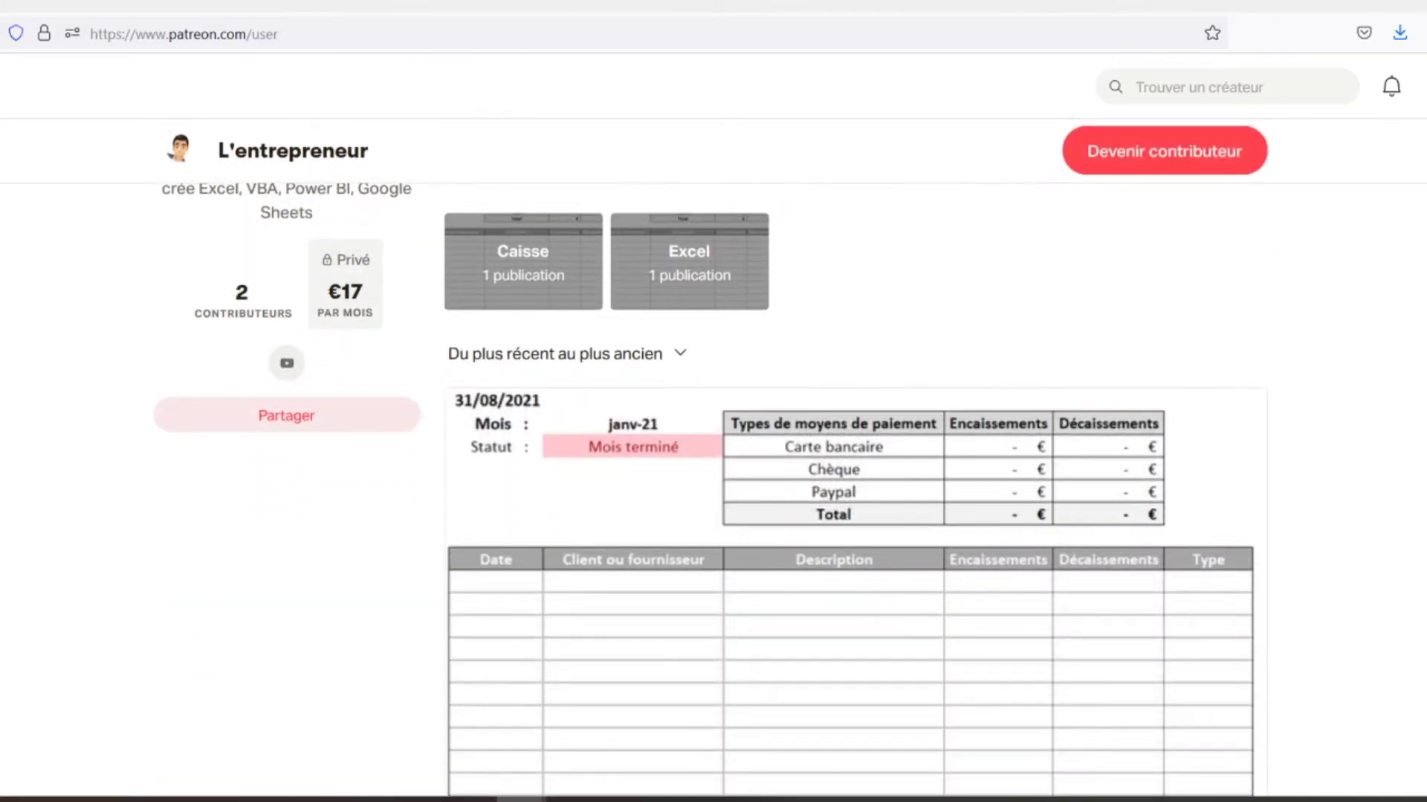
scroll(714, 468, down, 3)
scroll(713, 468, down, 3)
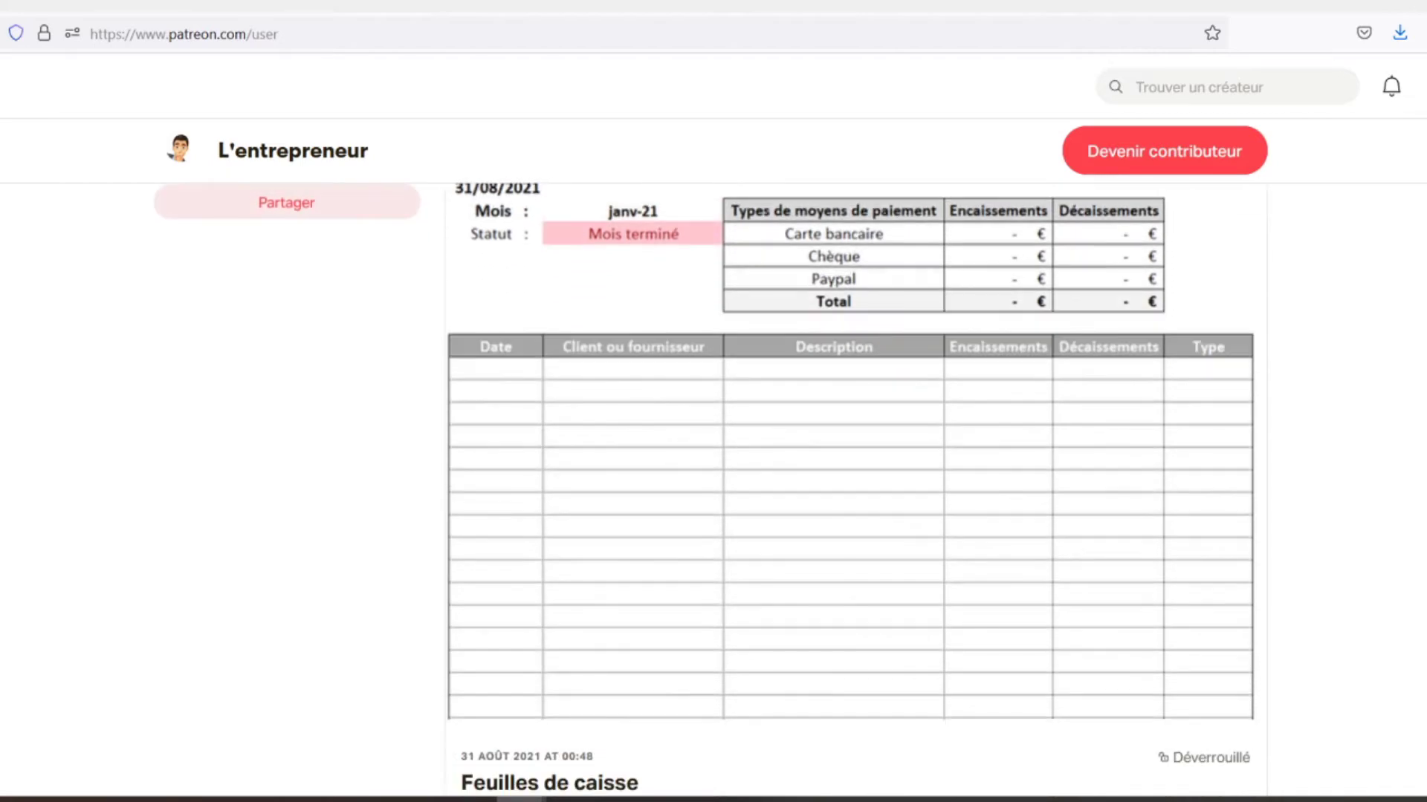
scroll(713, 468, down, 3)
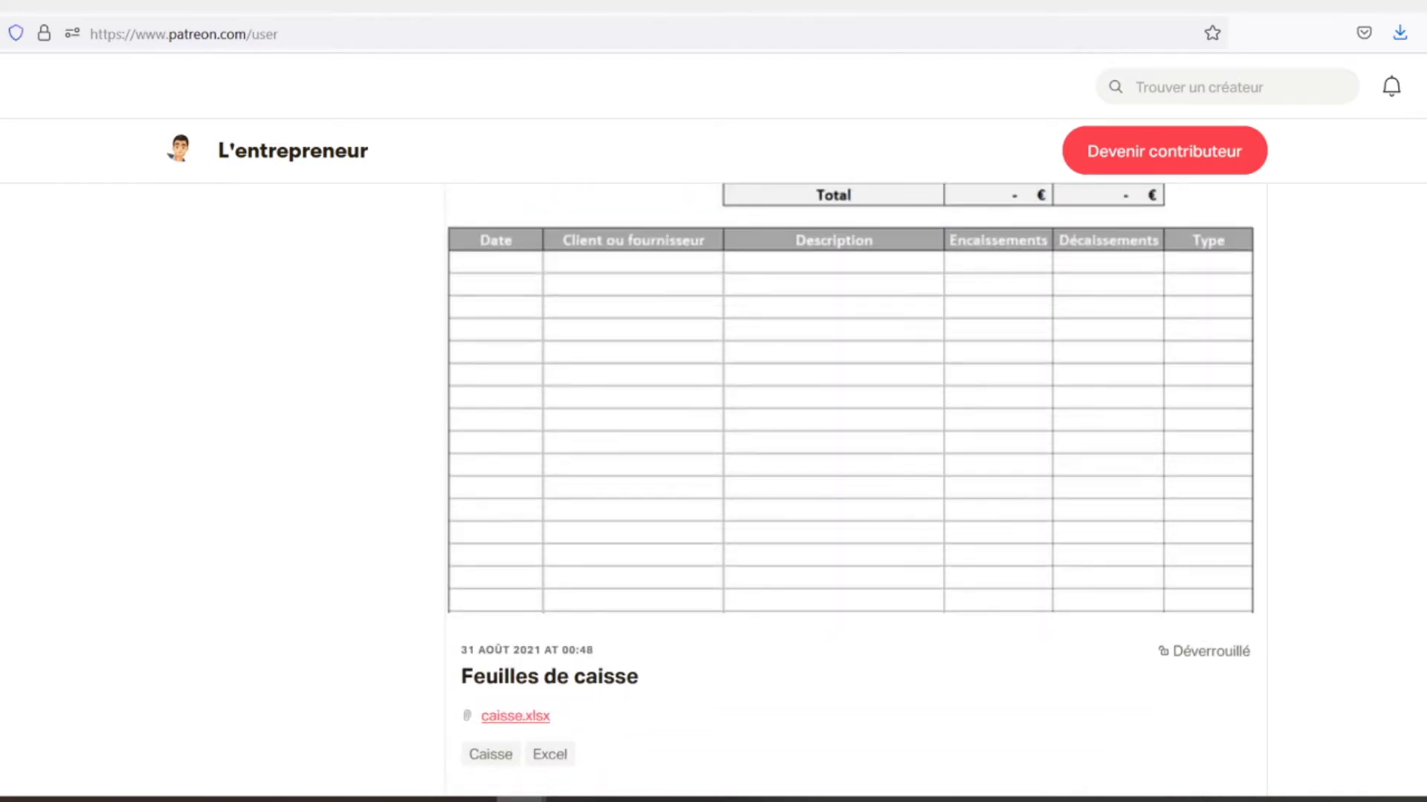
scroll(714, 468, down, 3)
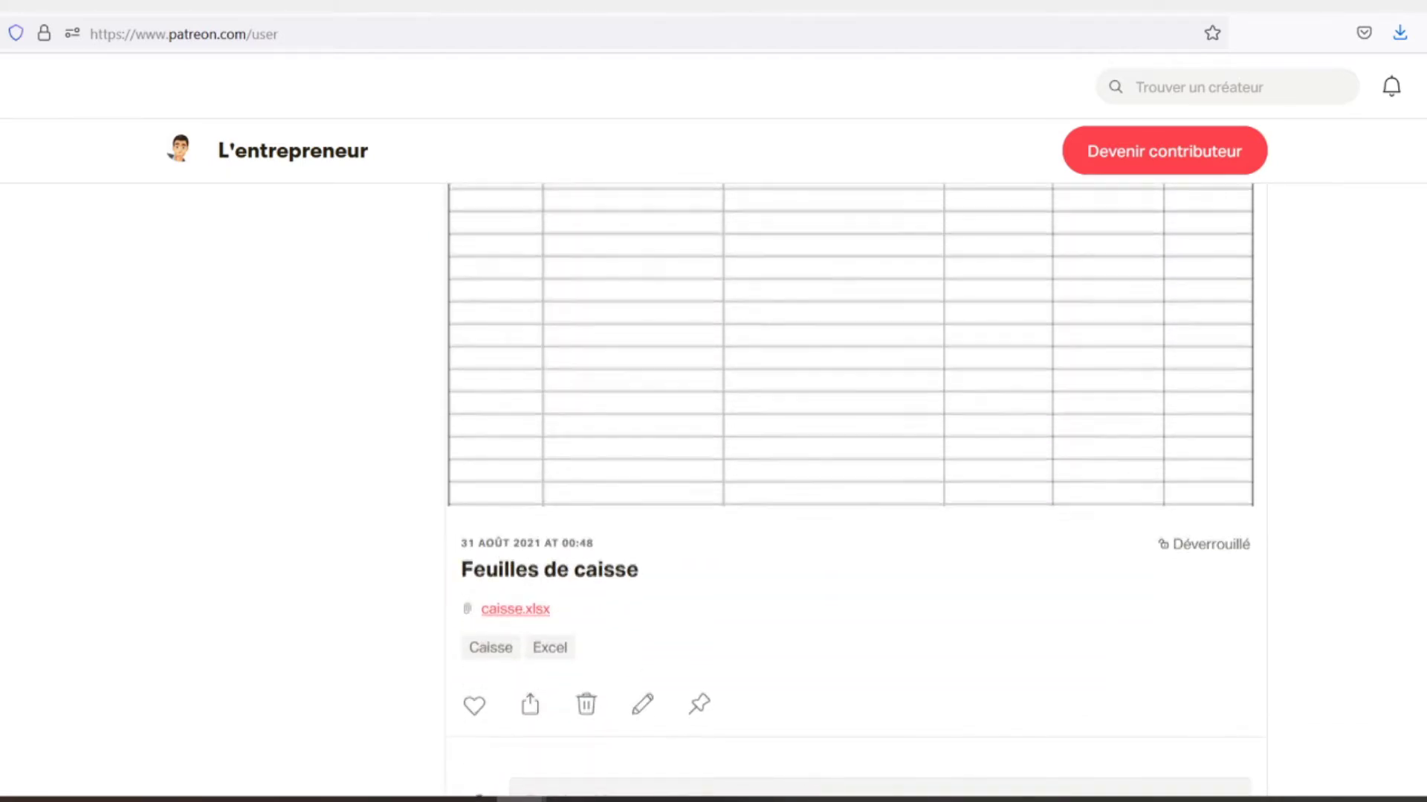
scroll(713, 468, down, 3)
scroll(713, 468, down, 3)
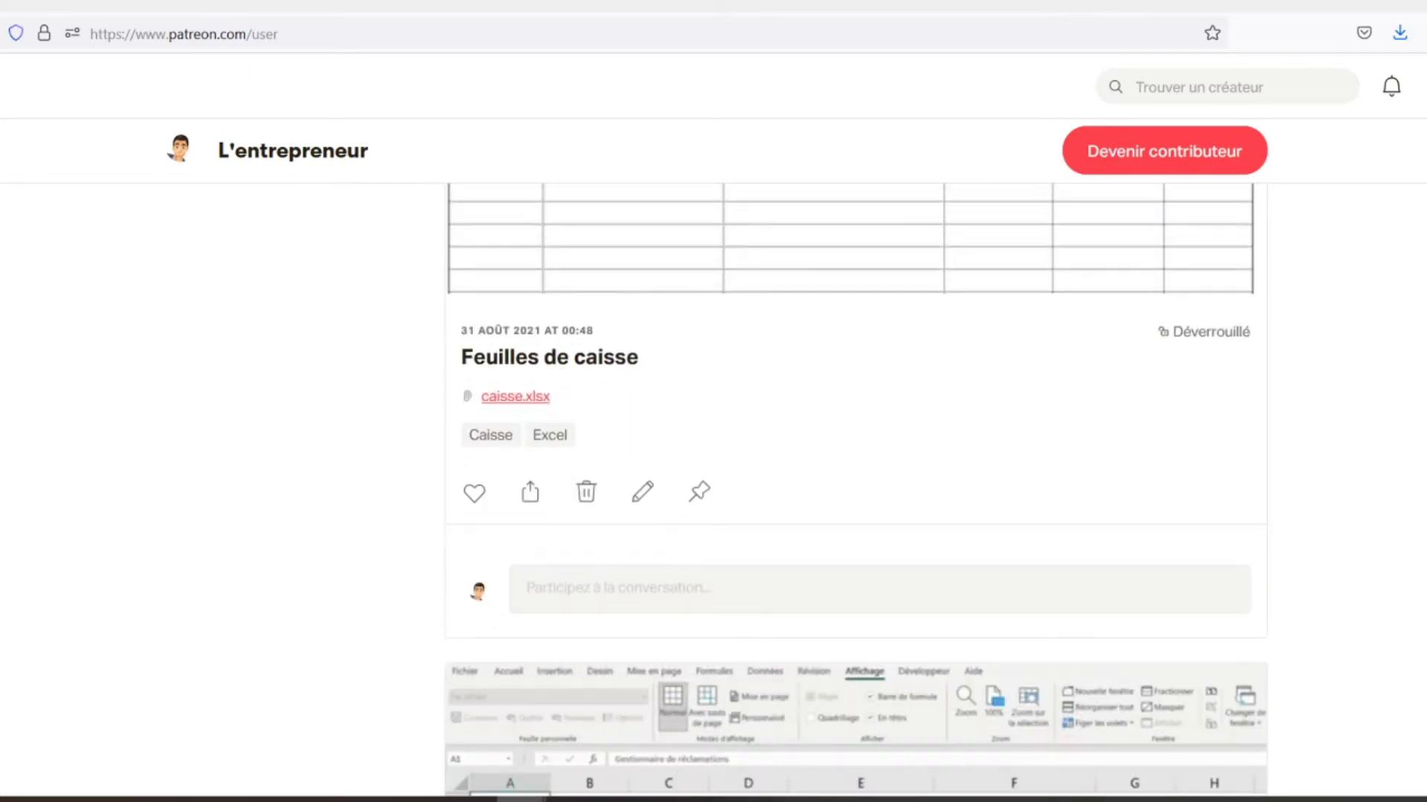
scroll(856, 497, down, 3)
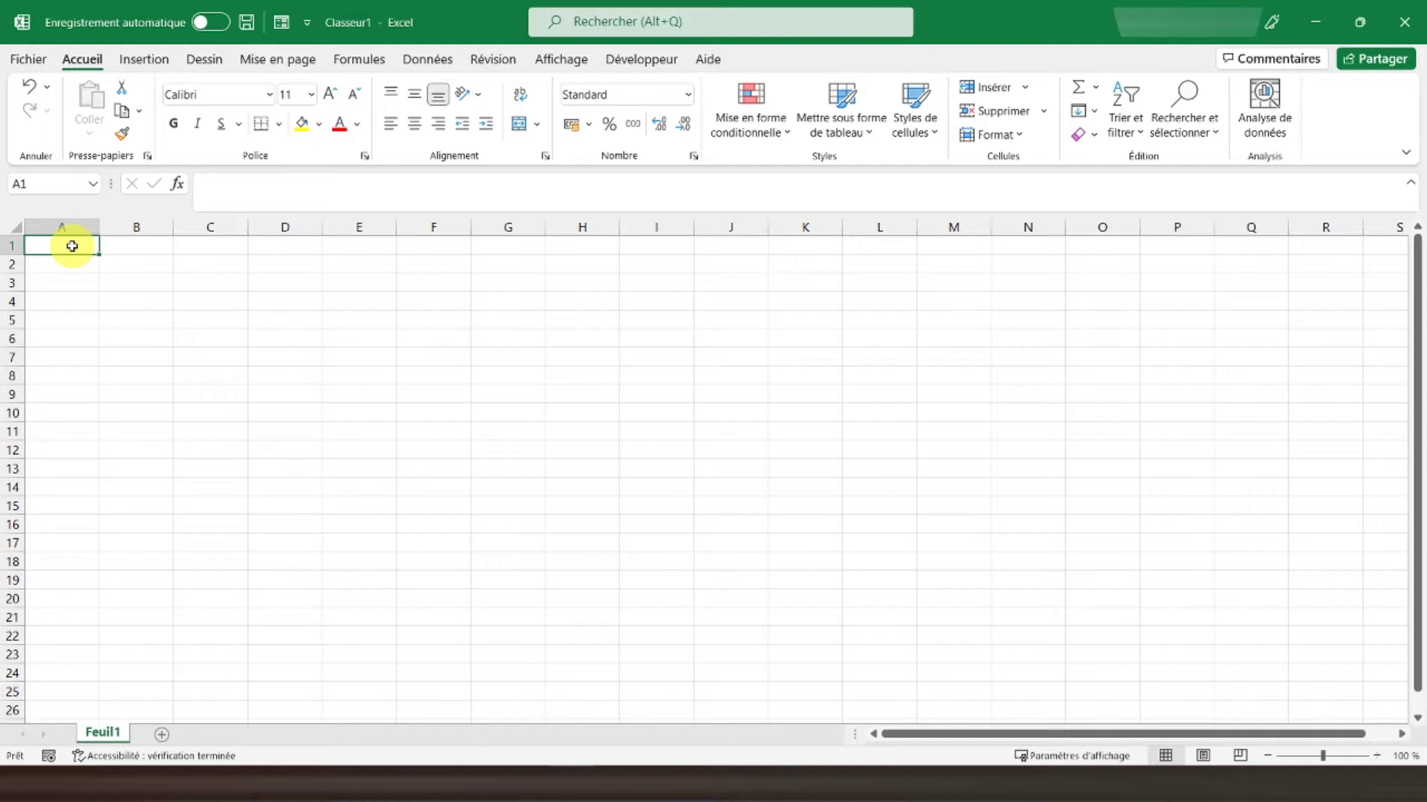
click(116, 238)
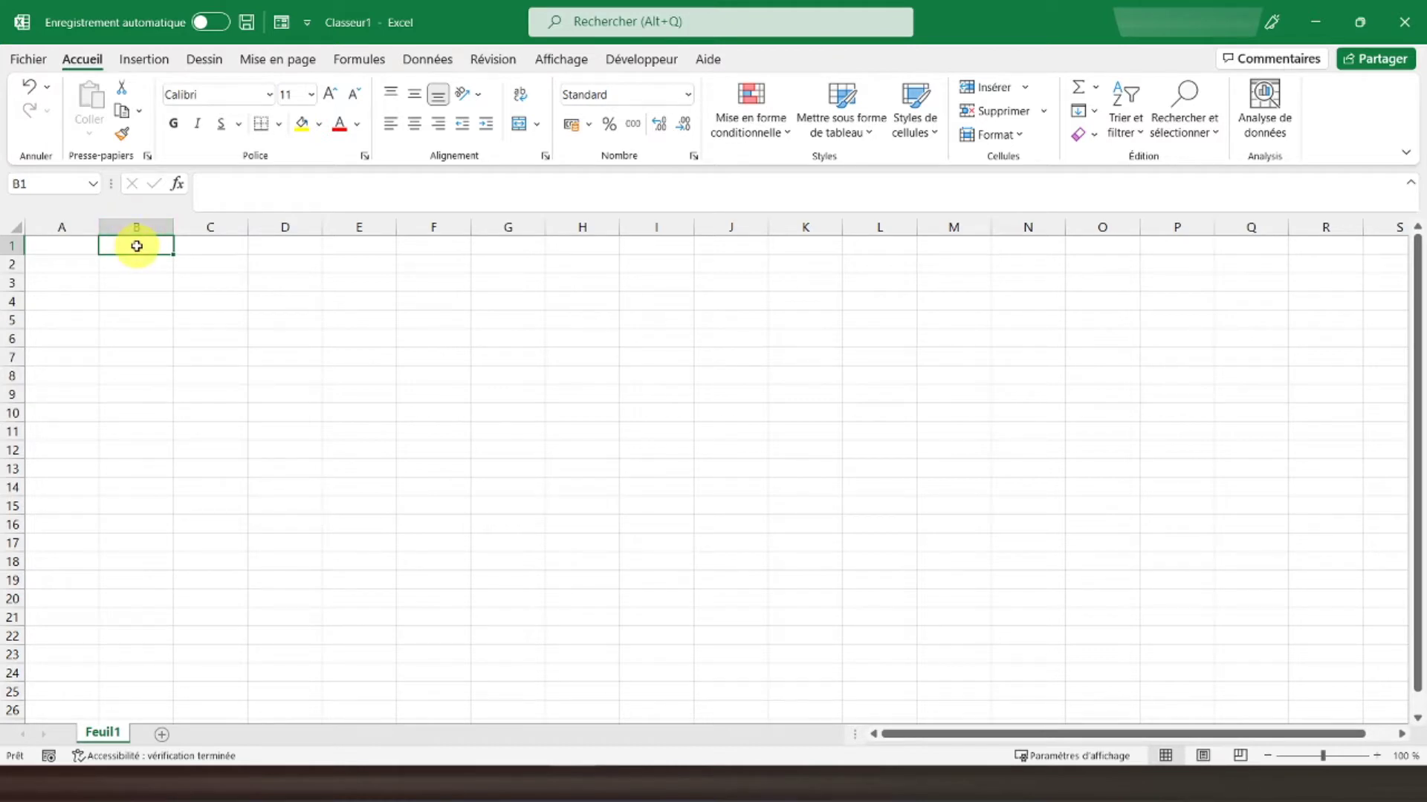
drag(137, 246, 1316, 266)
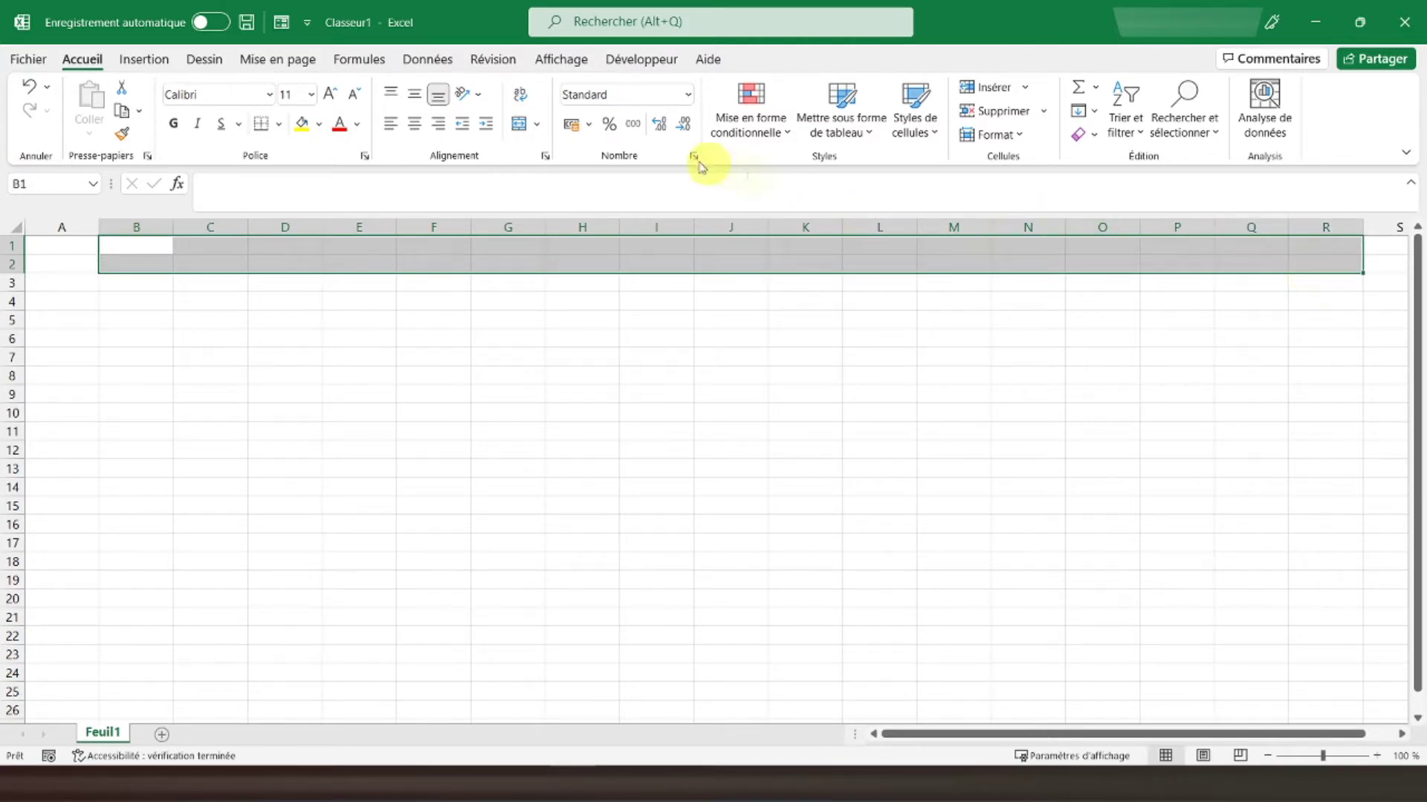
click(518, 126)
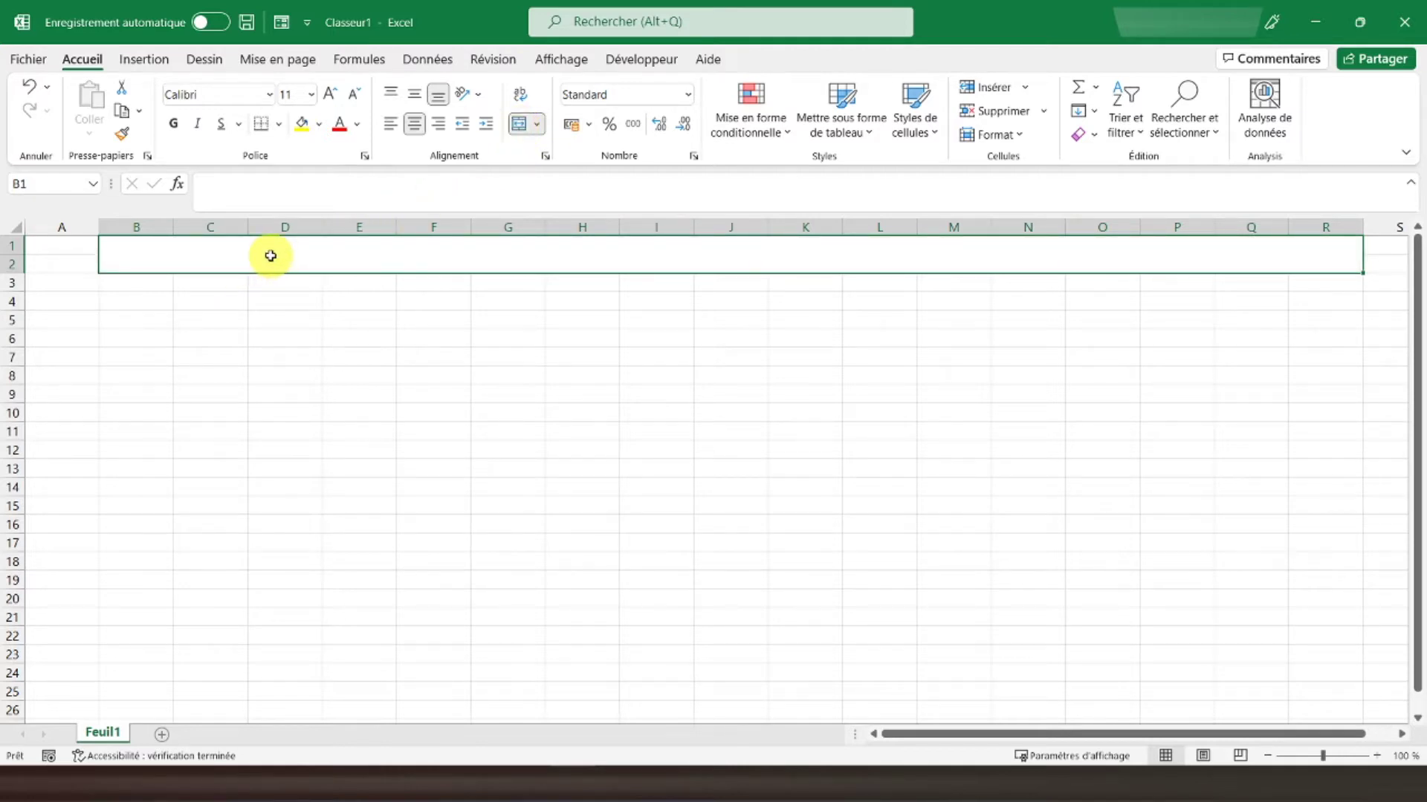
text(Tableau de bord)
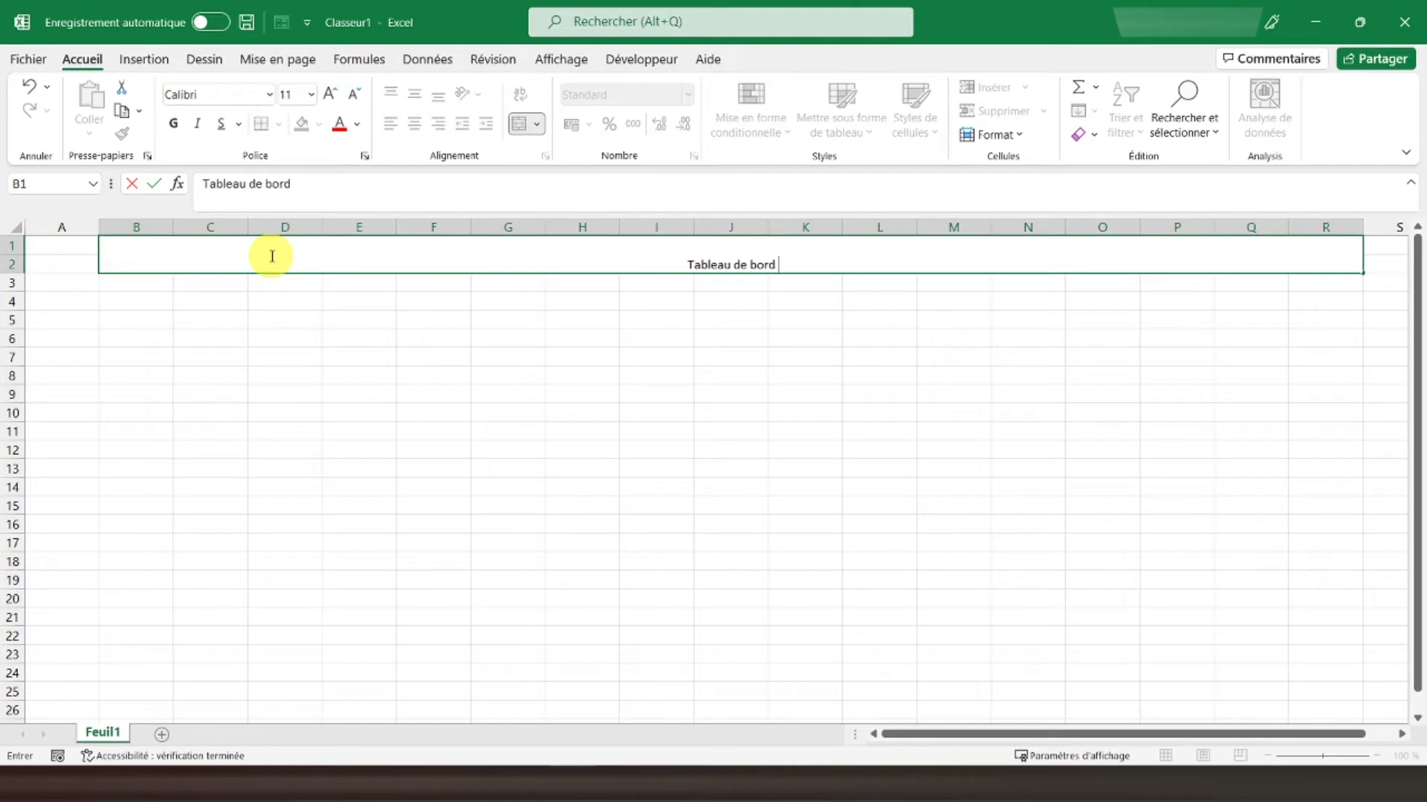
text( E-)
text(Commerce)
key(Return)
- Centre the title vertically, set it to bold 18 pt, and add a thick outside border
click(271, 255)
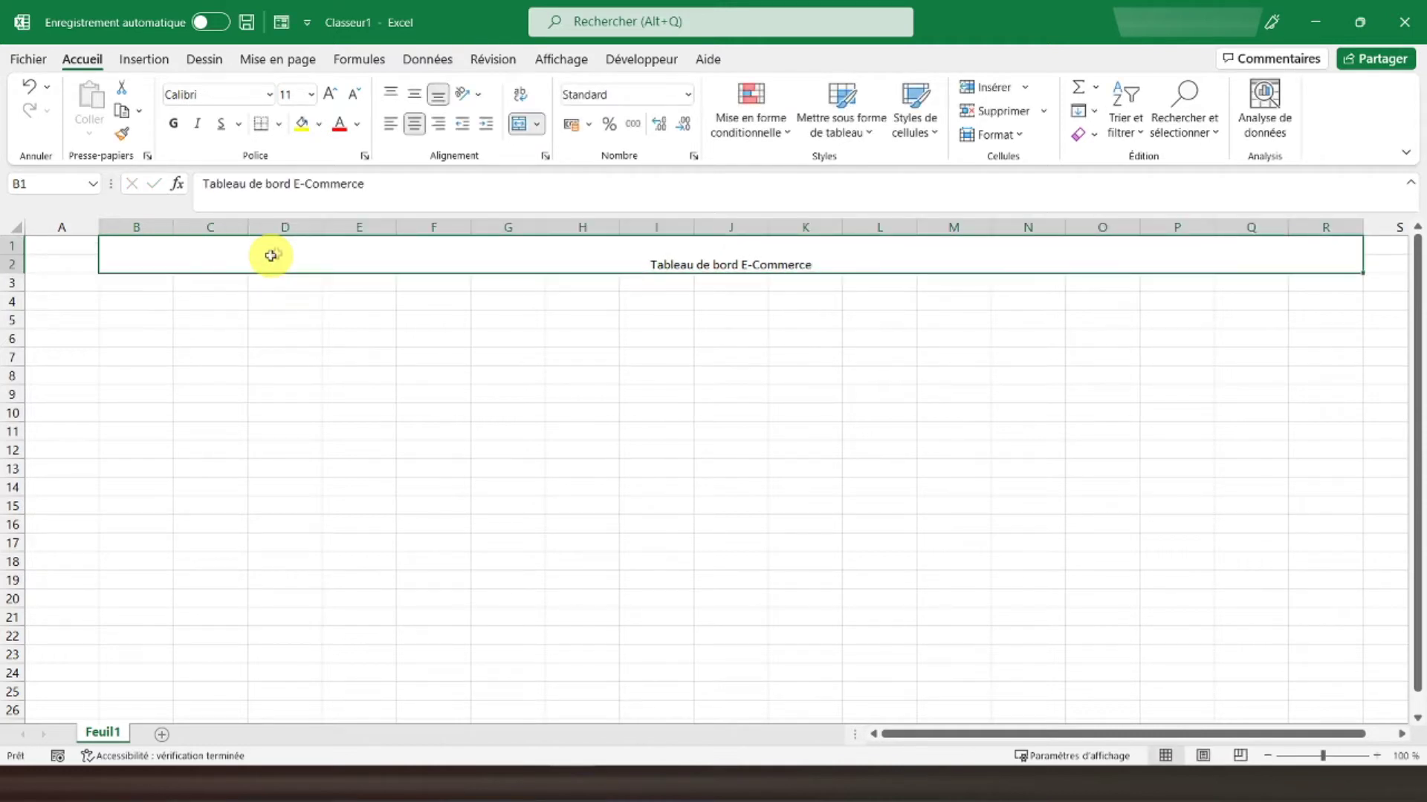
click(414, 95)
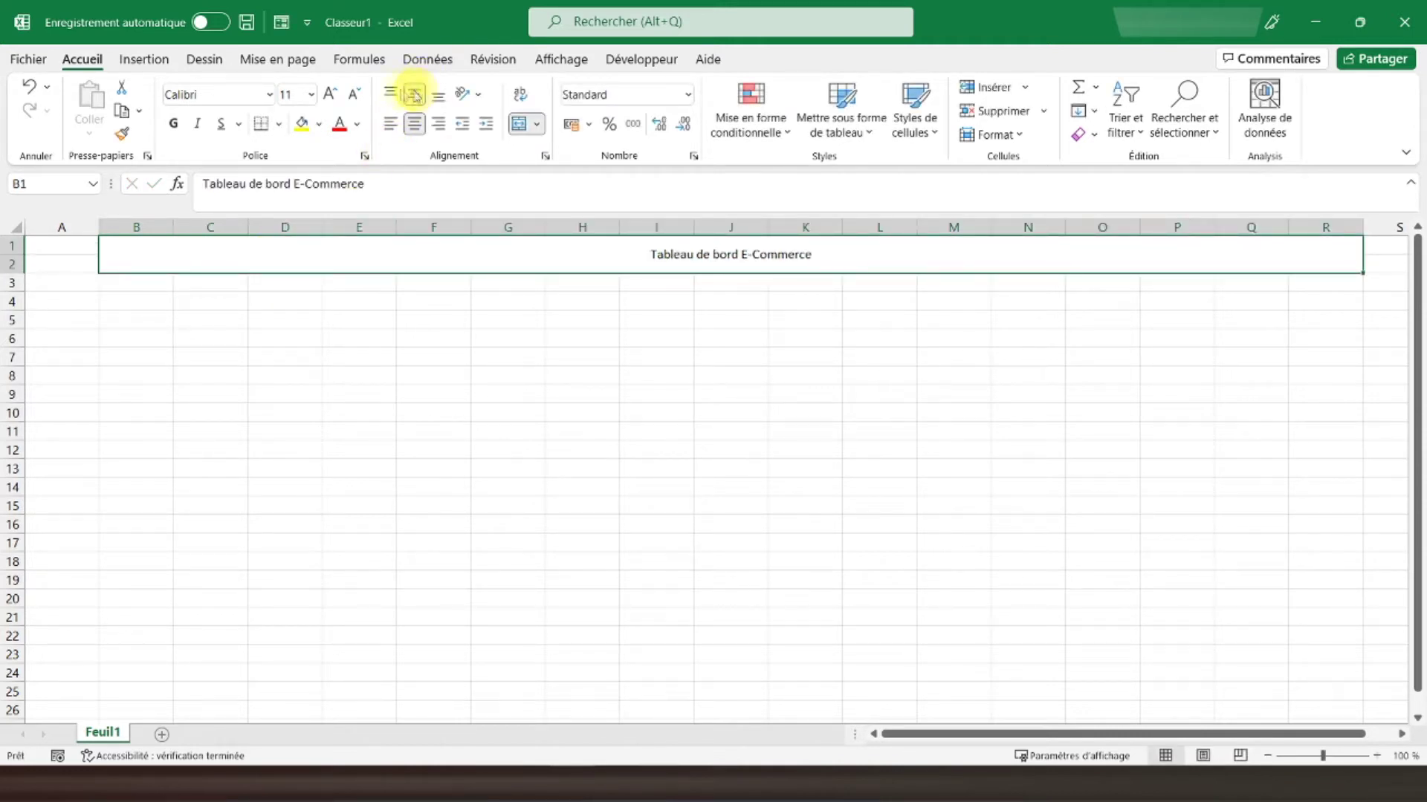
click(335, 99)
click(334, 98)
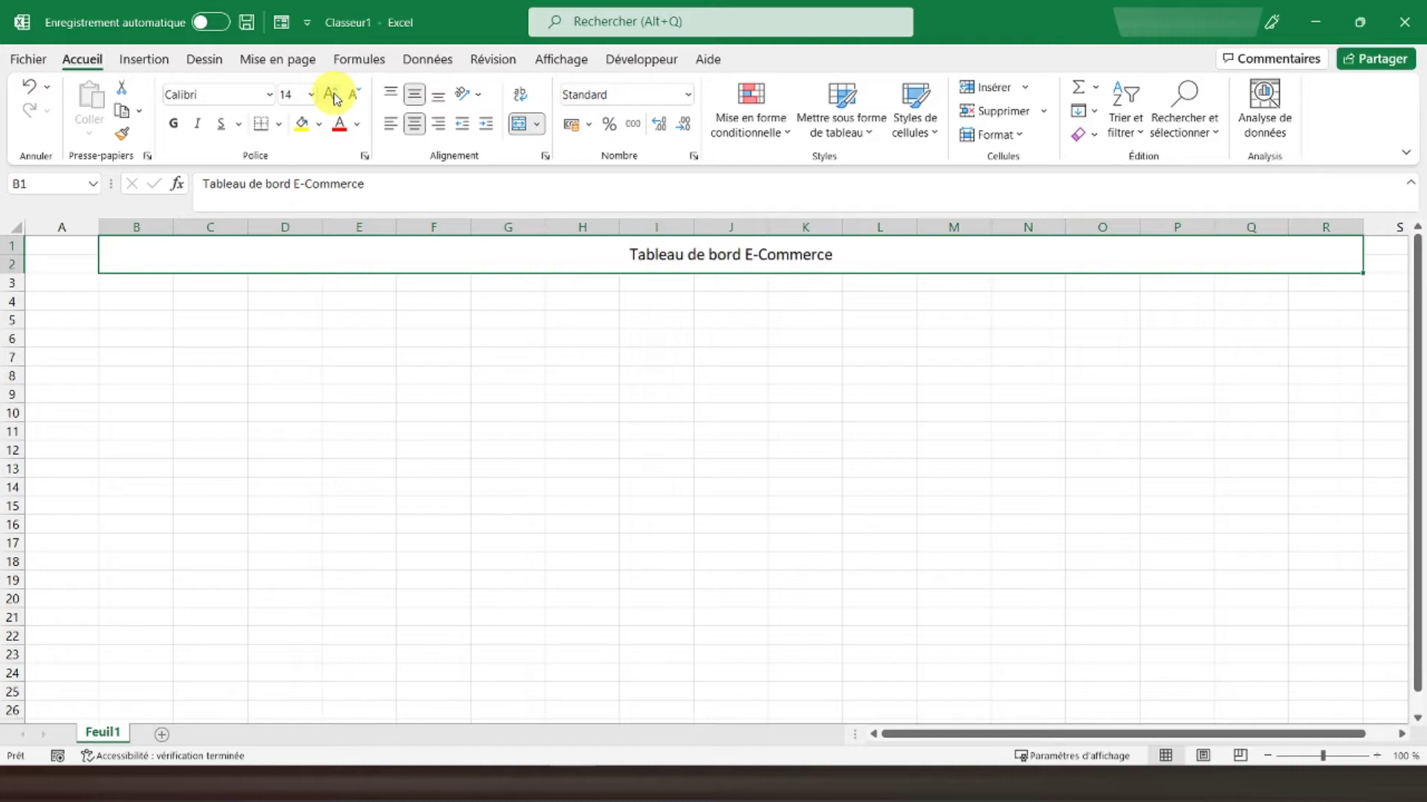
click(335, 99)
click(334, 99)
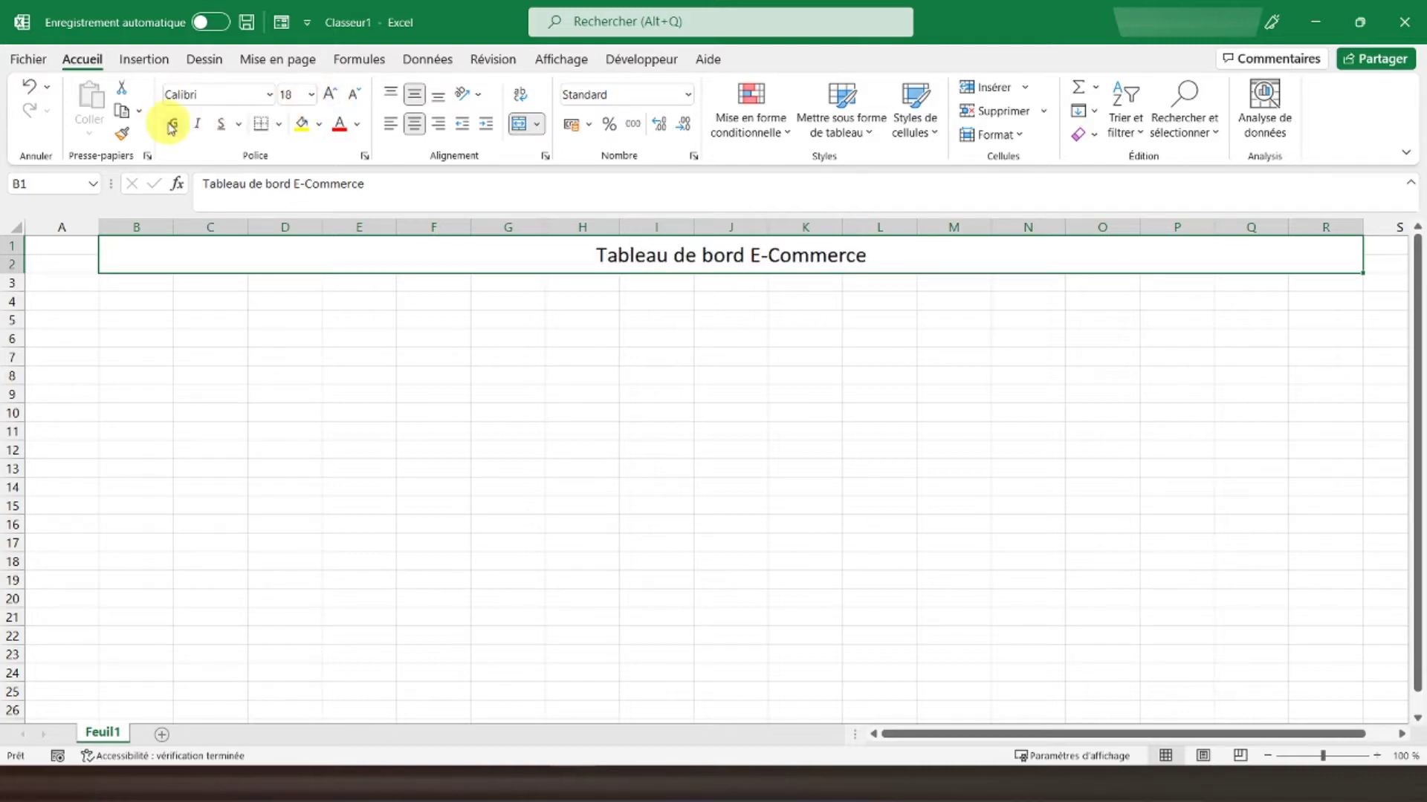
click(172, 124)
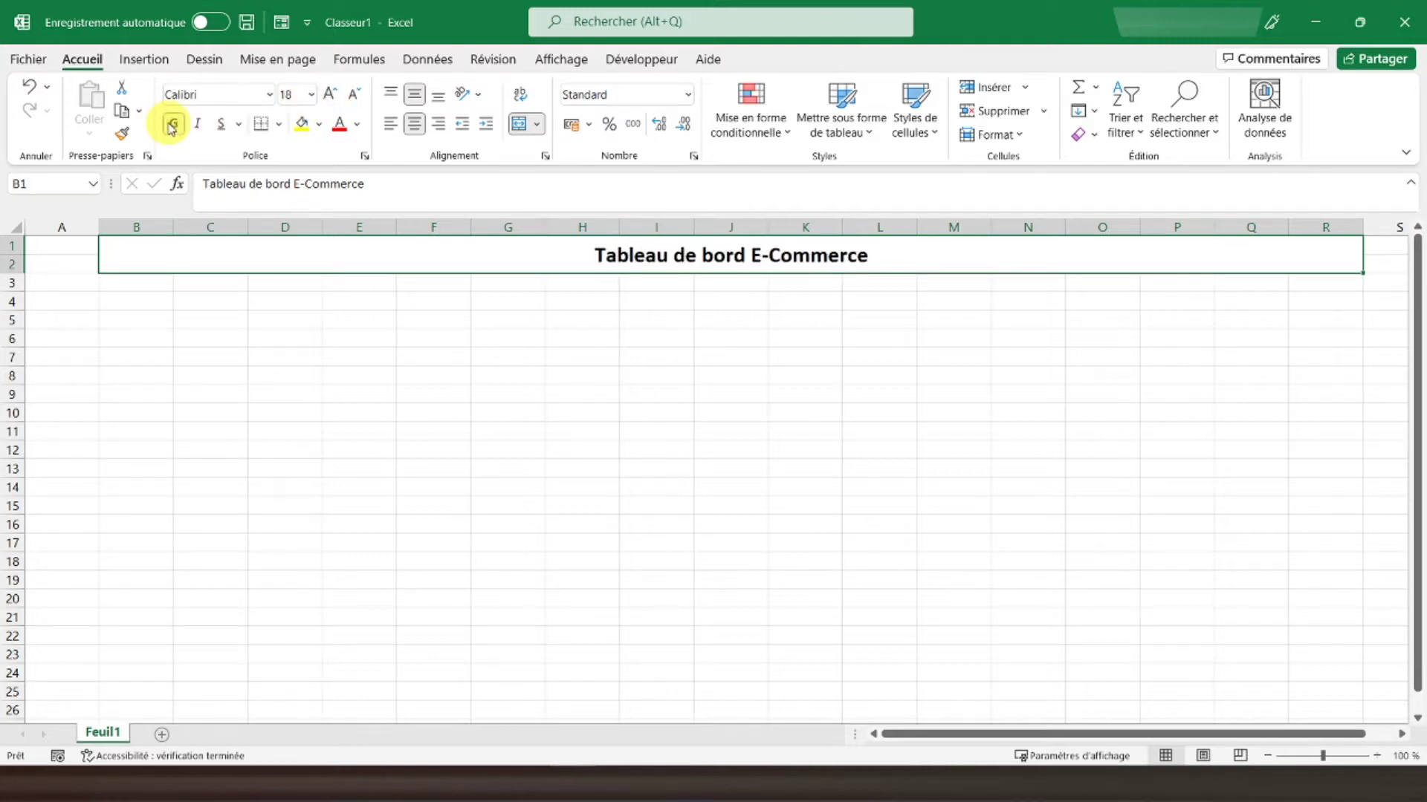
click(286, 127)
click(318, 367)
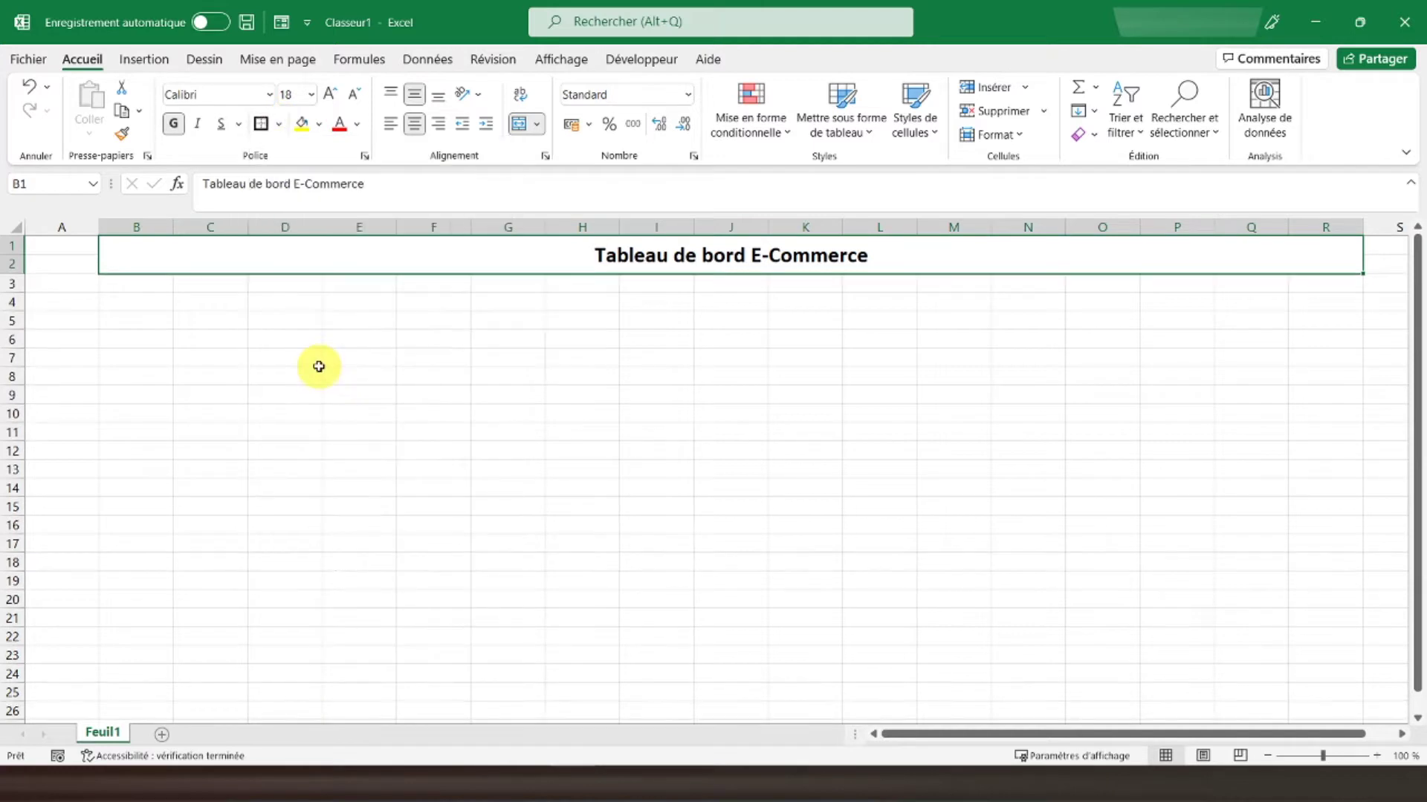
click(142, 285)
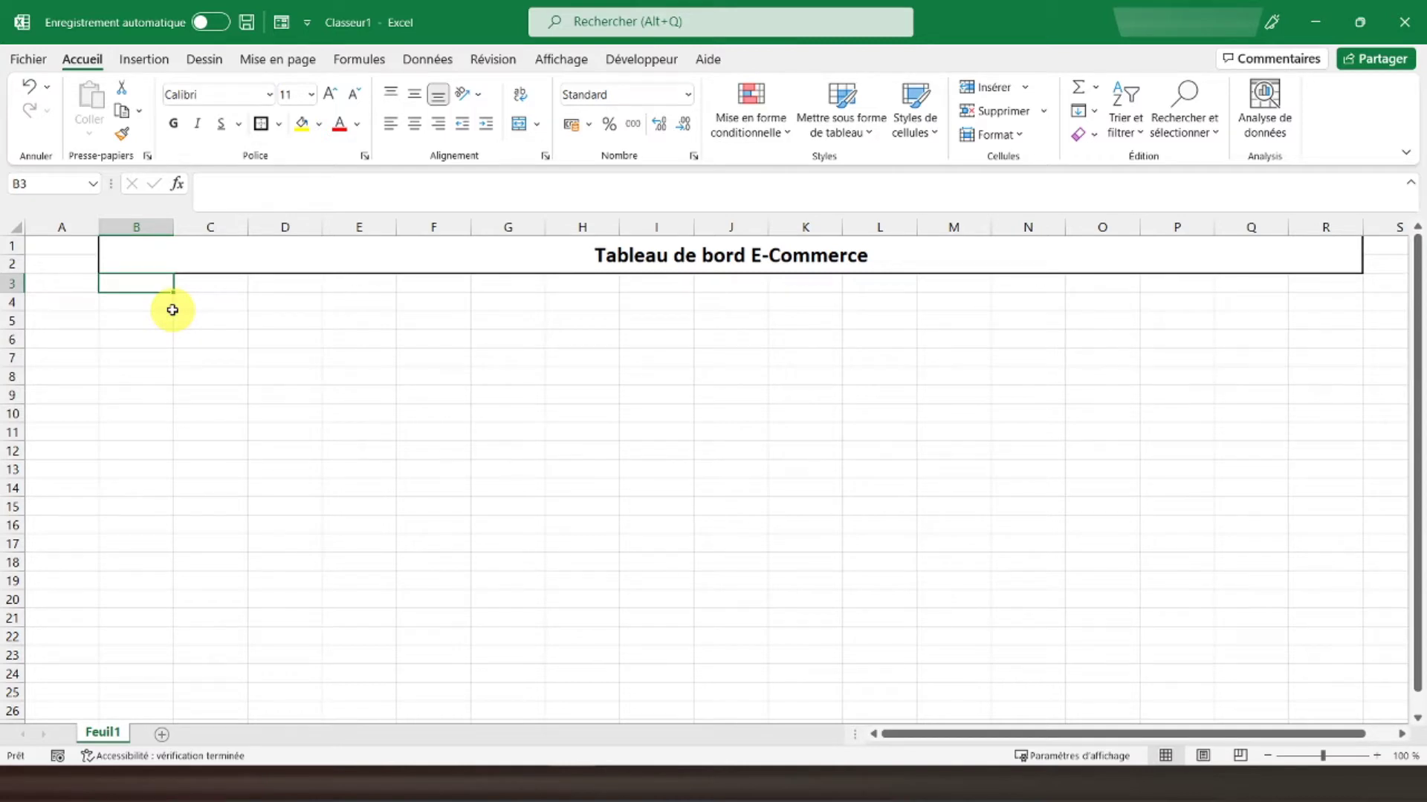
- Enter 'Janvier' in B3, centred and bold
text(Janvier)
key(Return)
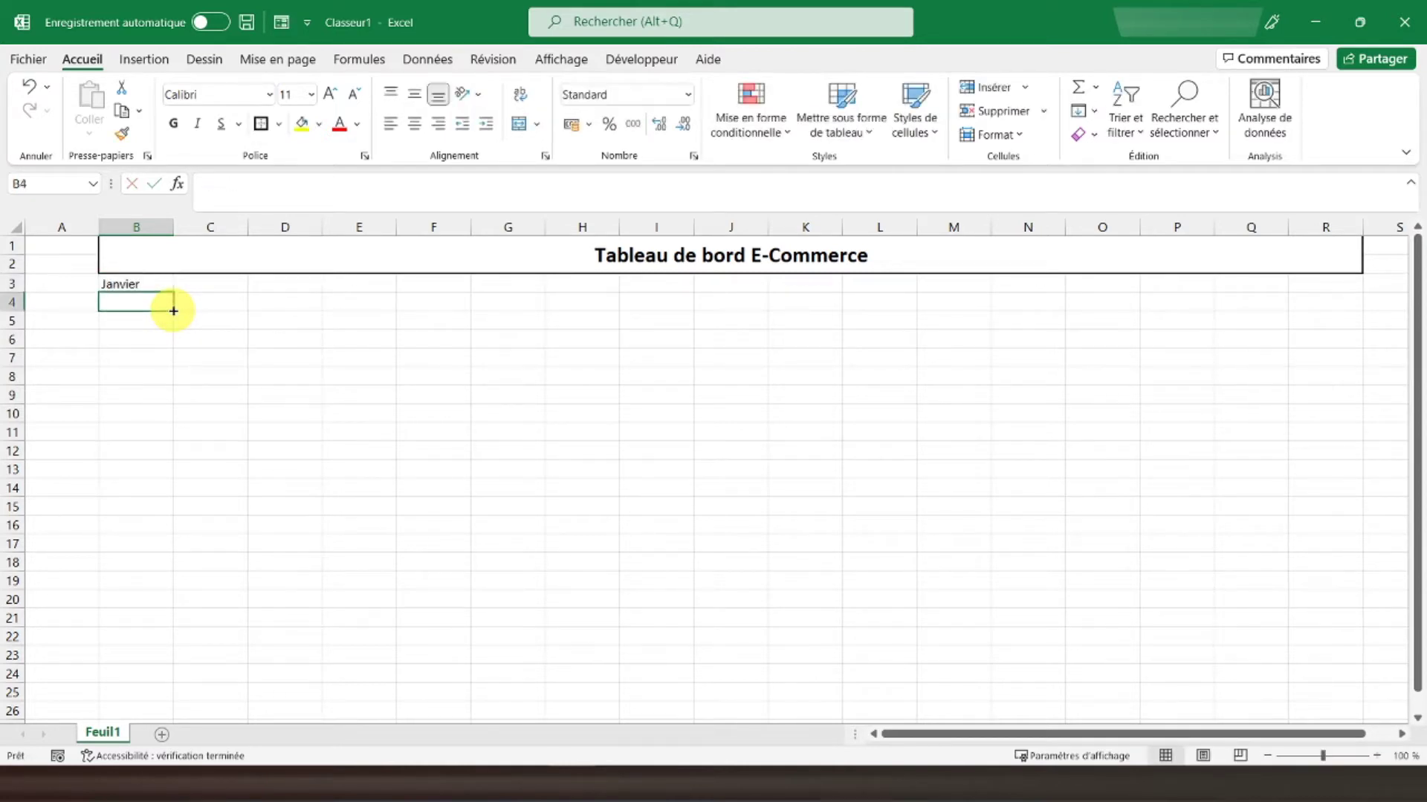
click(159, 284)
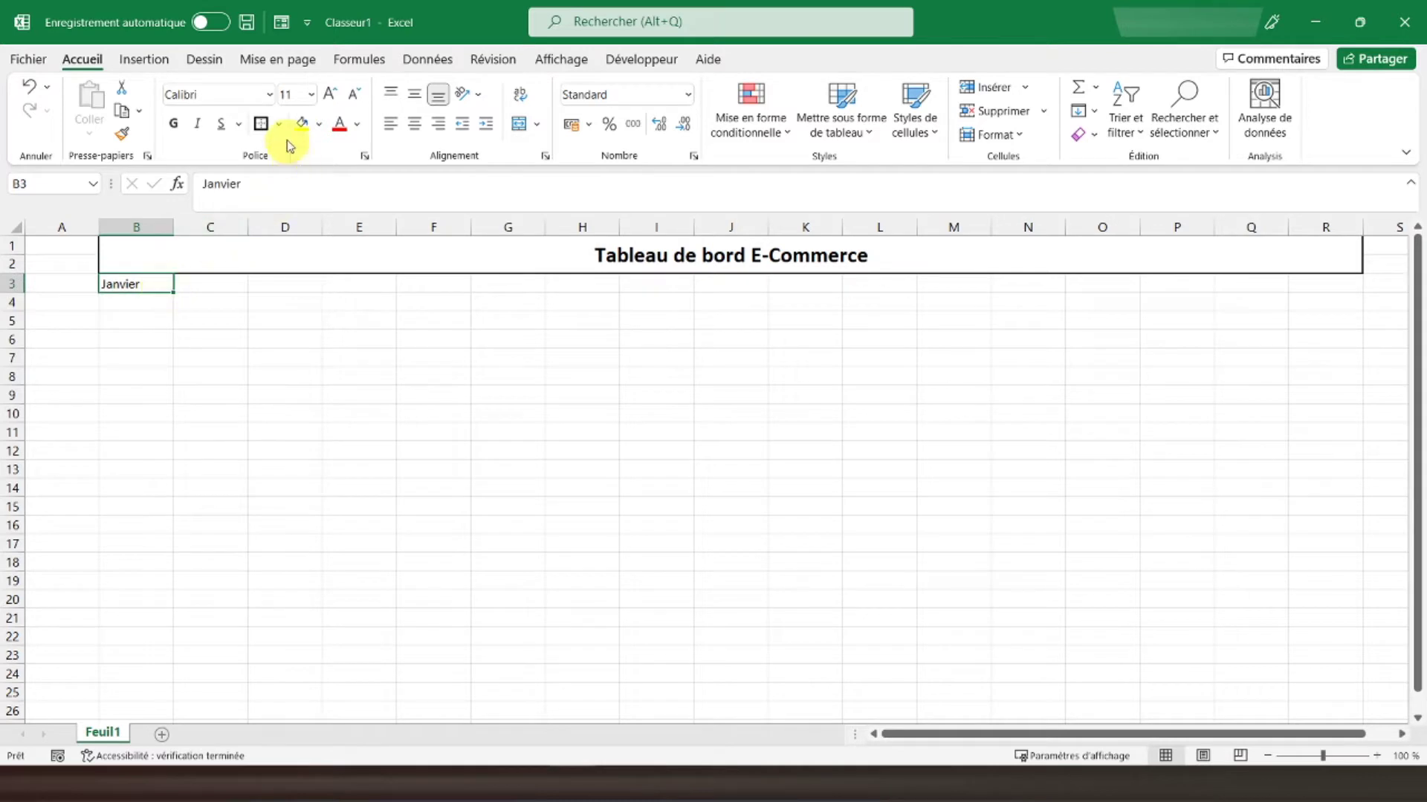
click(415, 93)
click(415, 123)
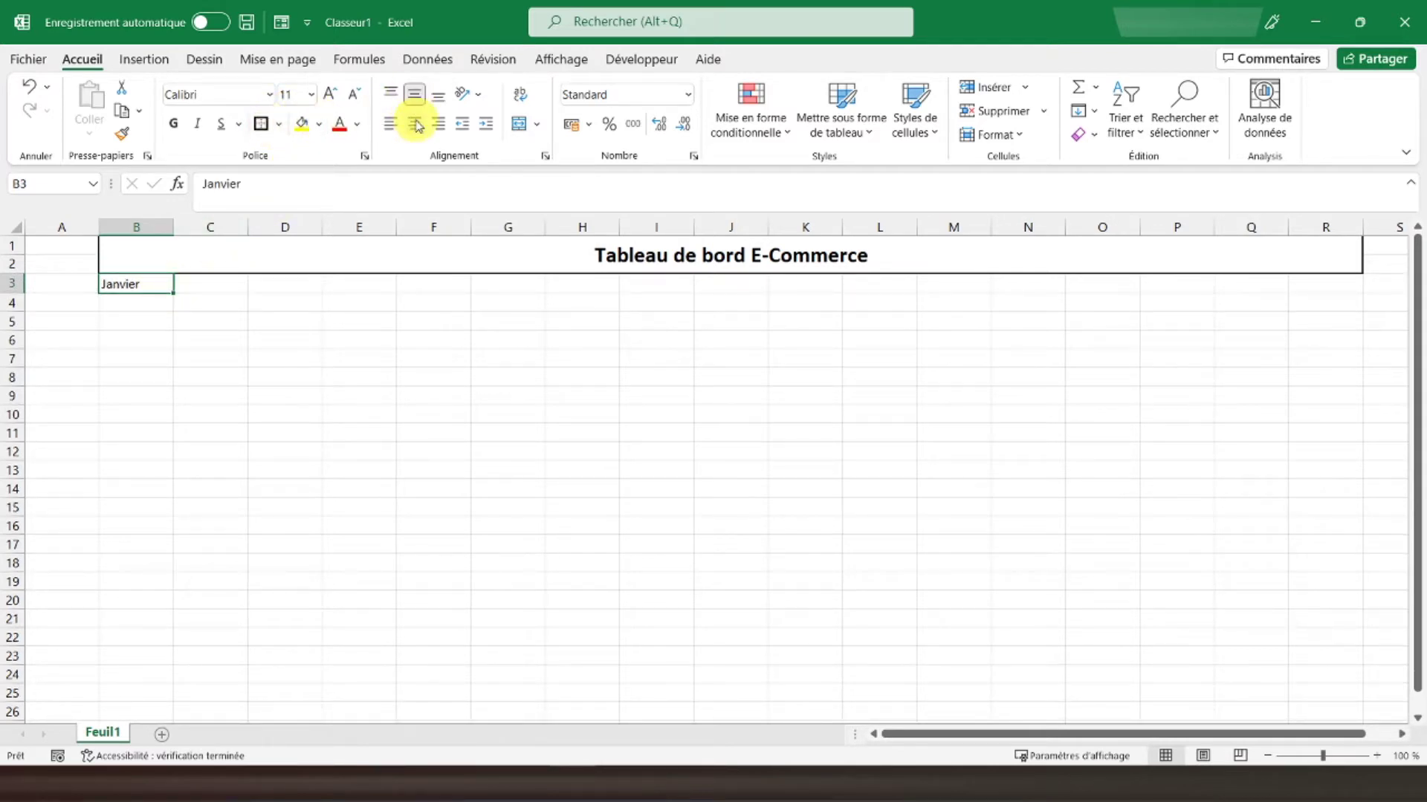
click(173, 124)
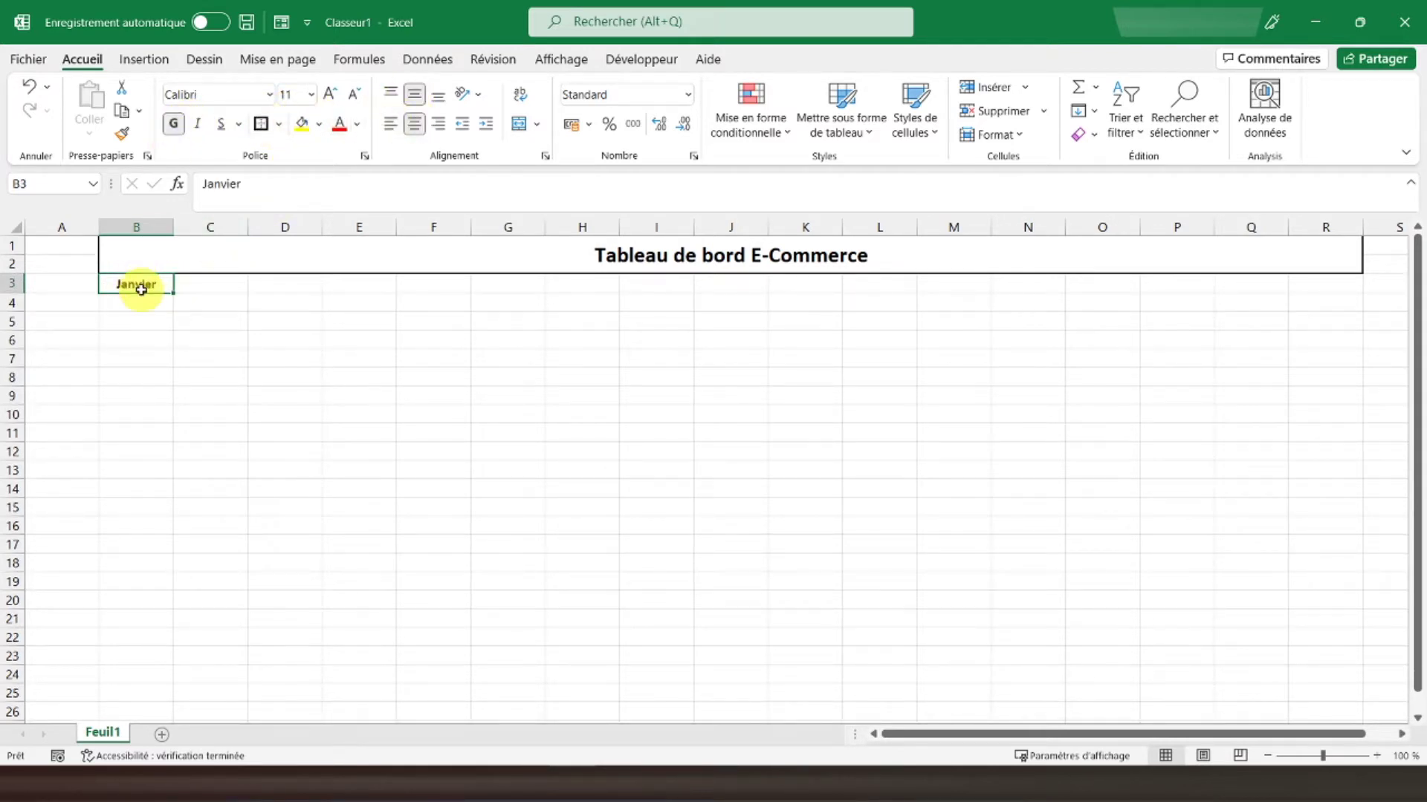
click(150, 325)
- Fill the month series from Janvier in B3 to Décembre in M3
click(141, 282)
drag(173, 293, 917, 293)
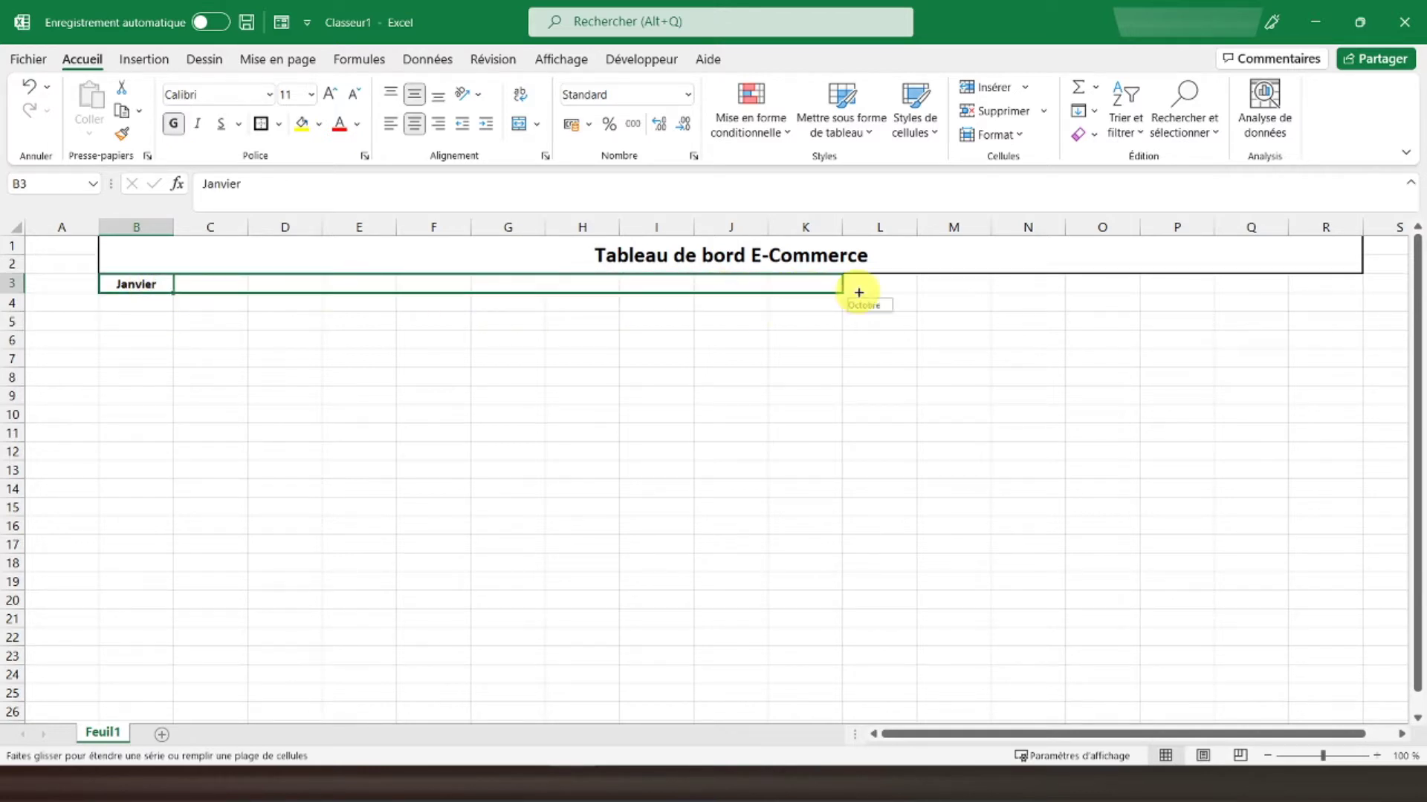
drag(917, 293, 966, 294)
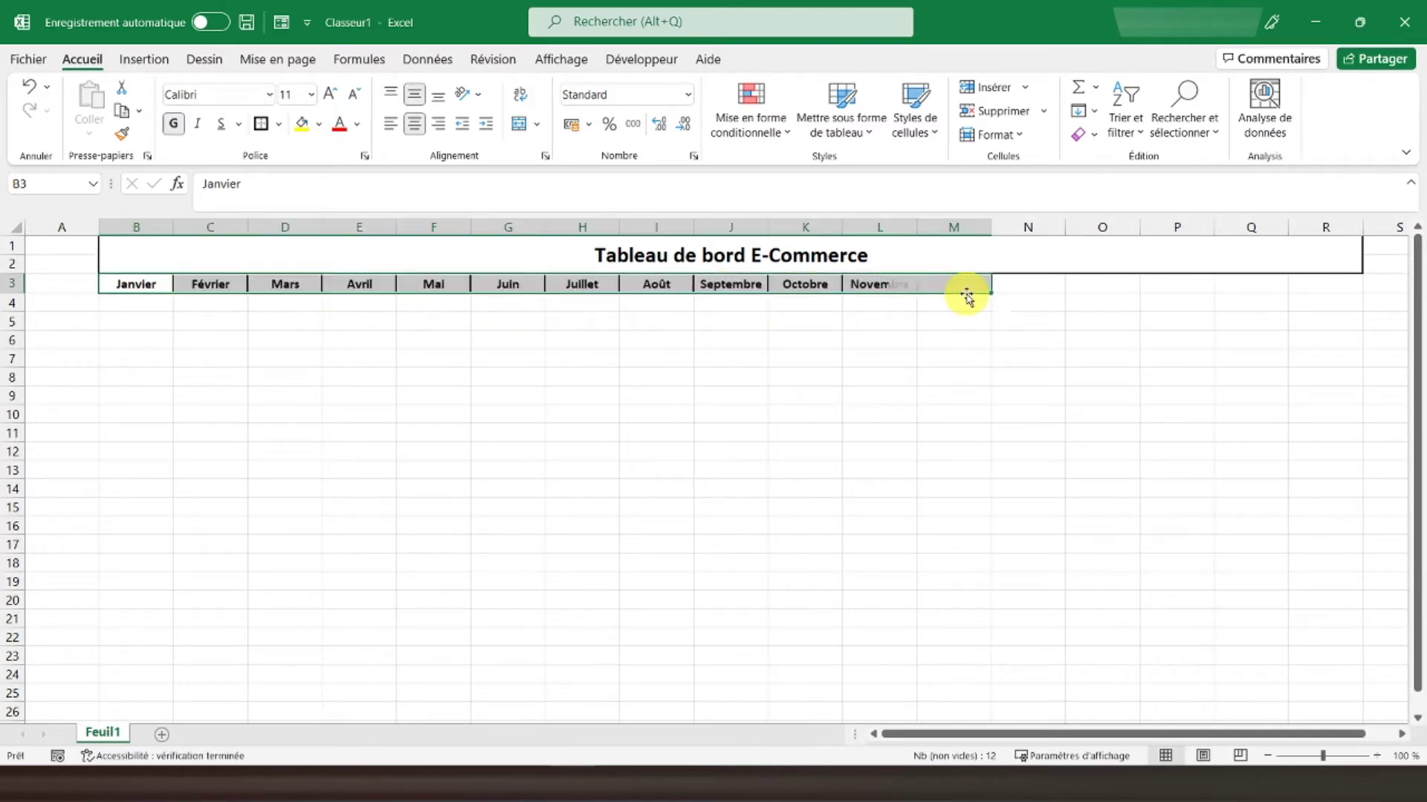
click(949, 306)
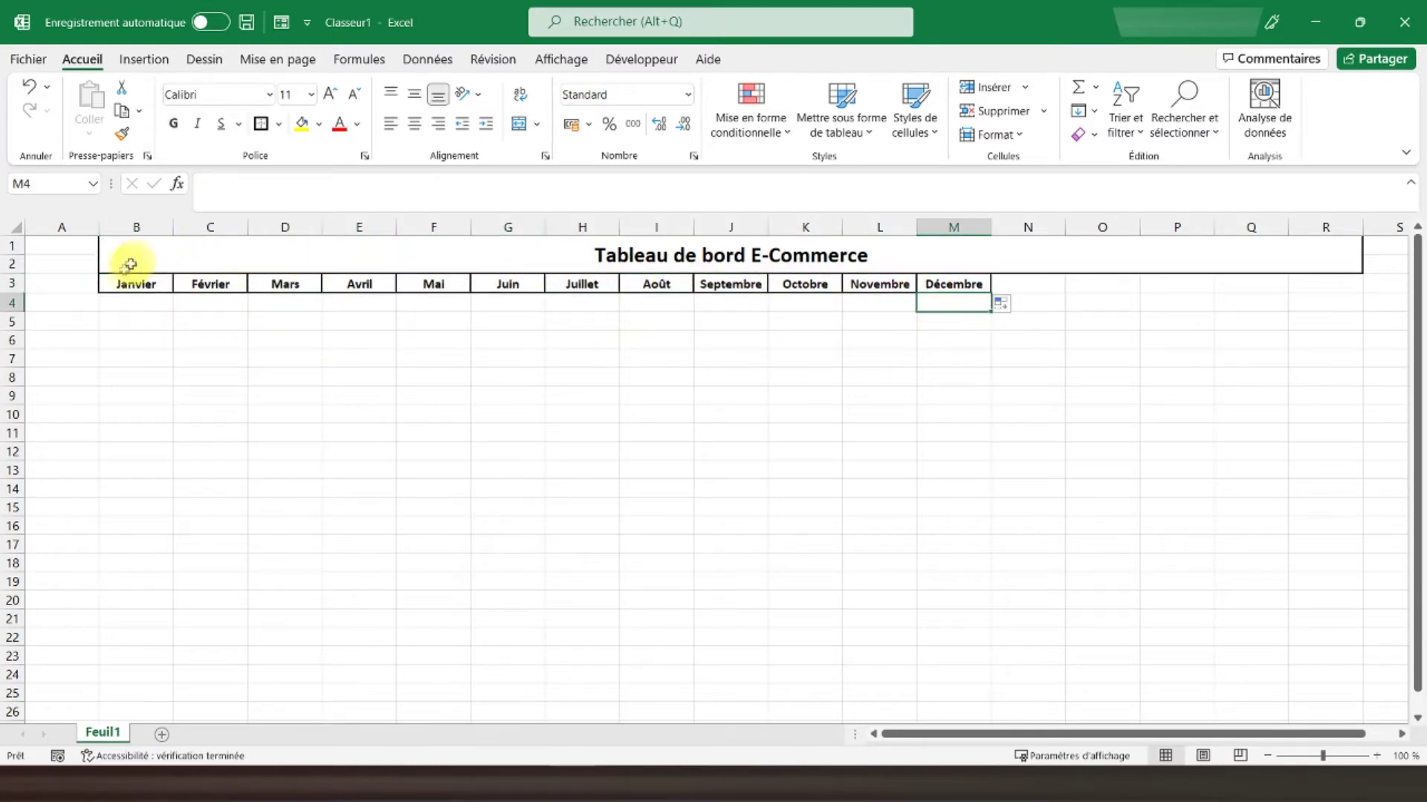
click(1009, 283)
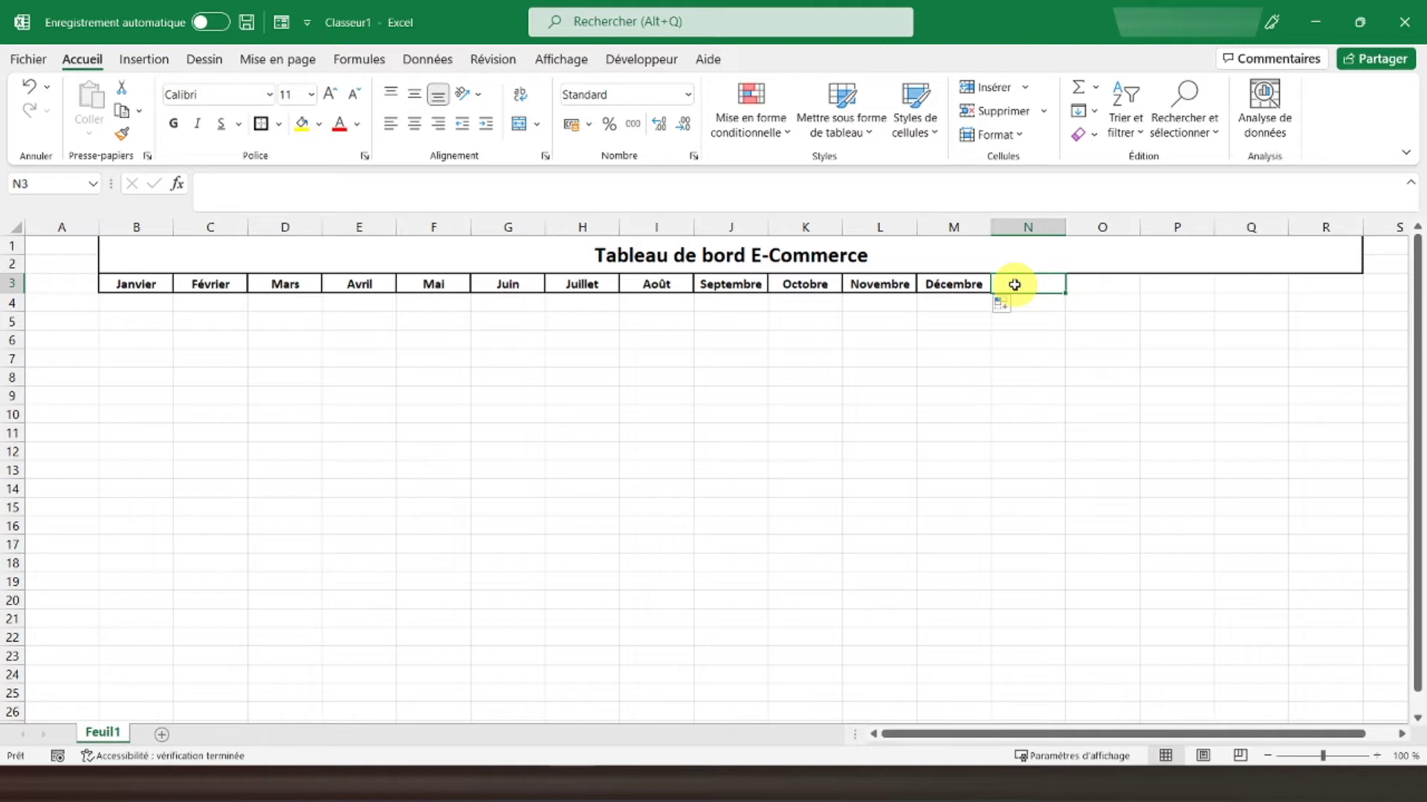
- Enter the heading 'Stock actuel' in N3
text(Stok)
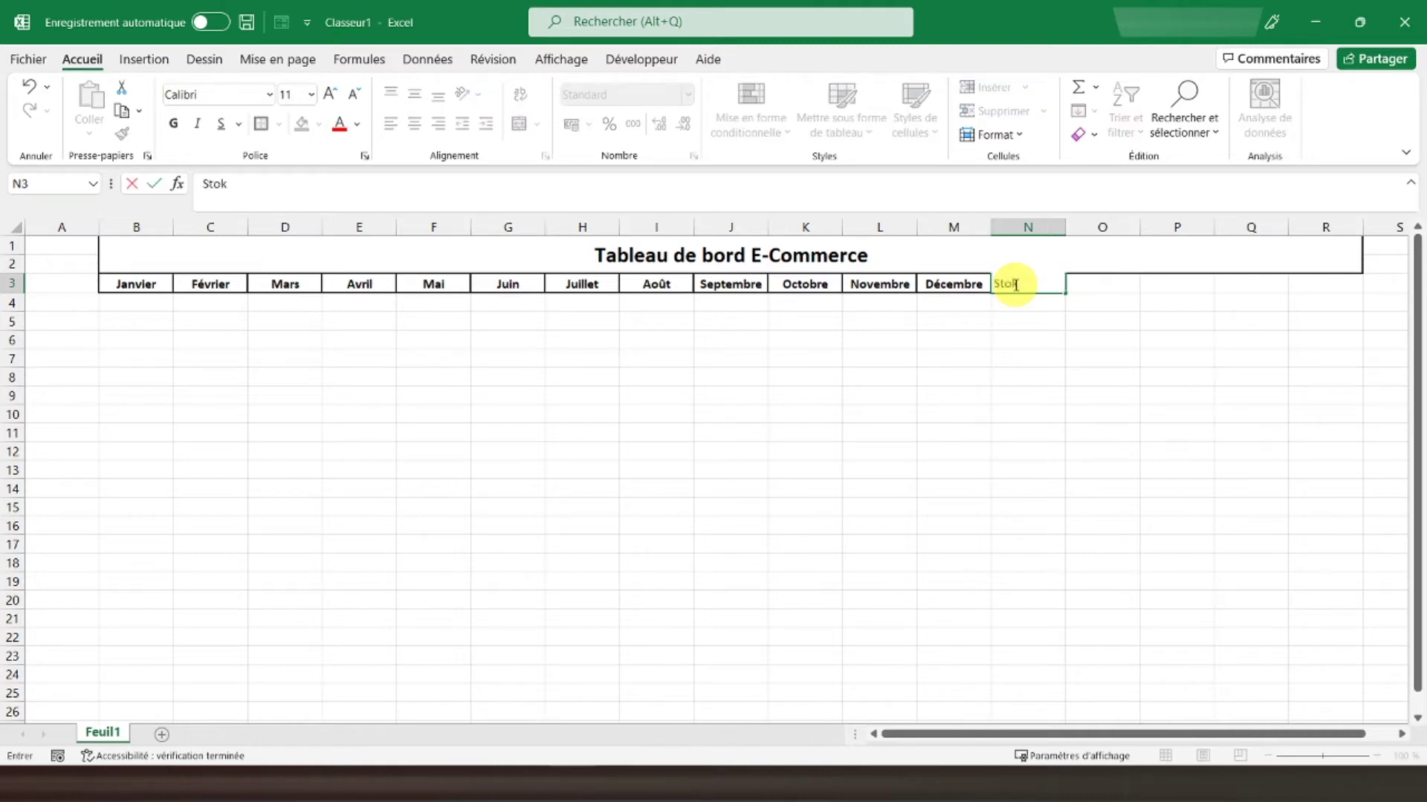
key(BackSpace)
text(ck actuel)
key(Return)
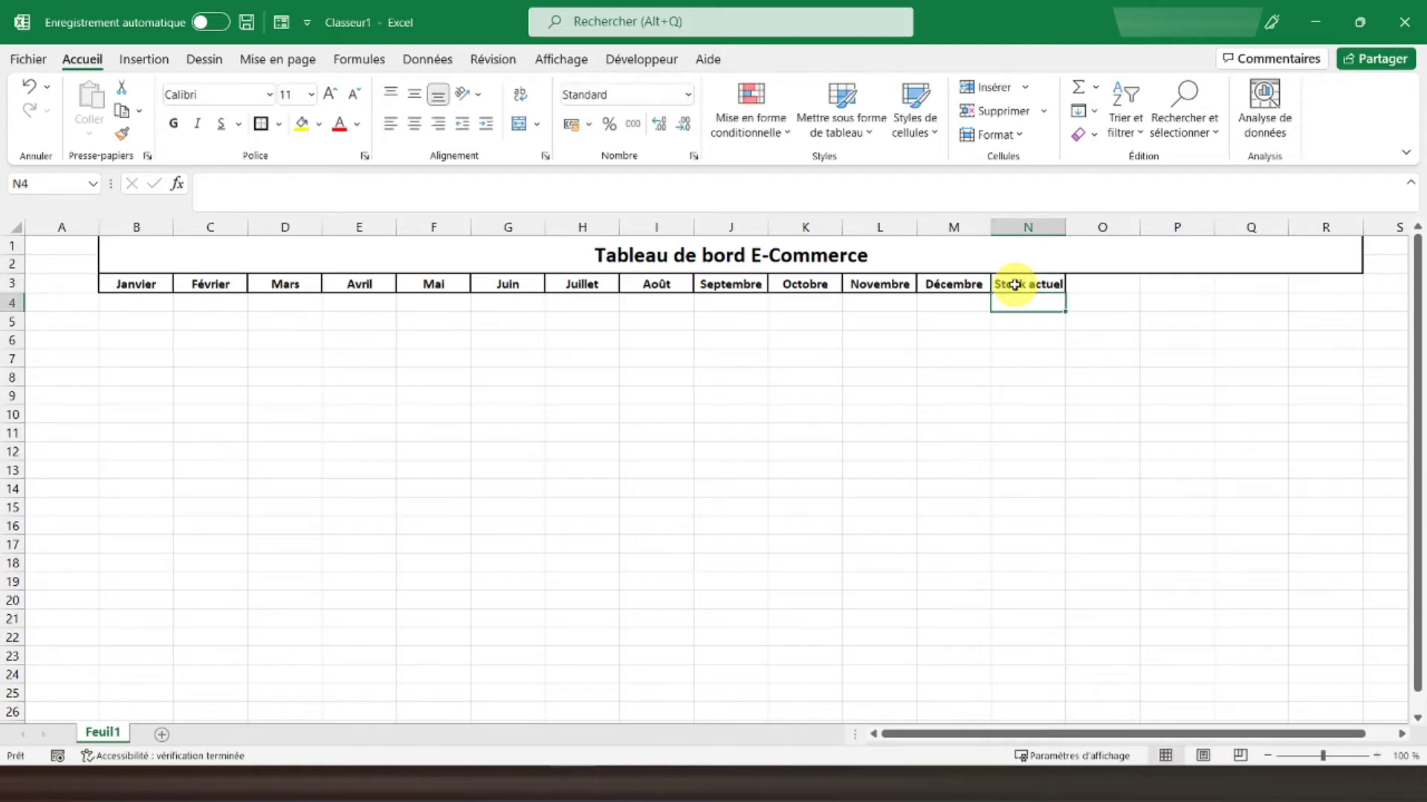
- Merge O3:R3 into a bold 'Etat par produit' heading
click(1099, 282)
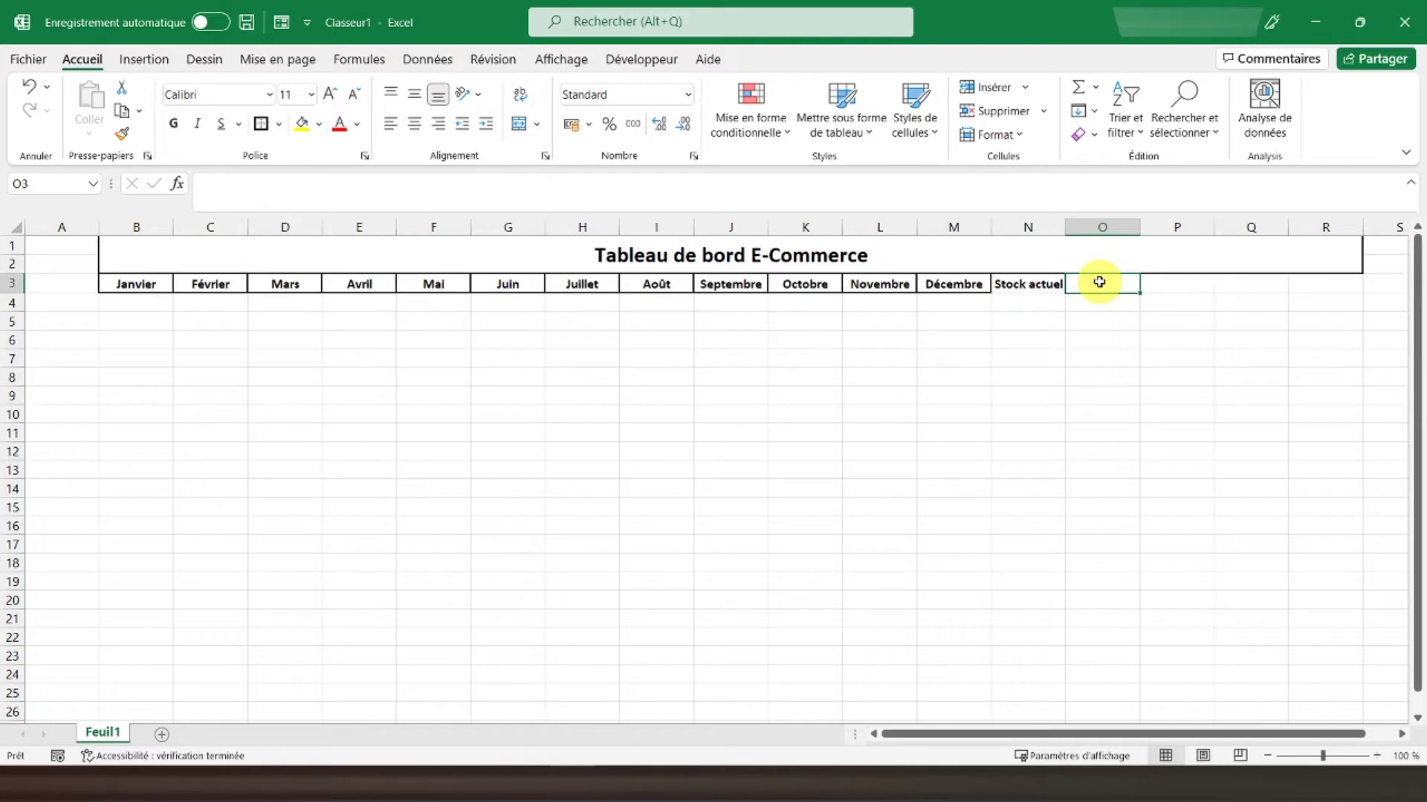
drag(1099, 282, 1338, 289)
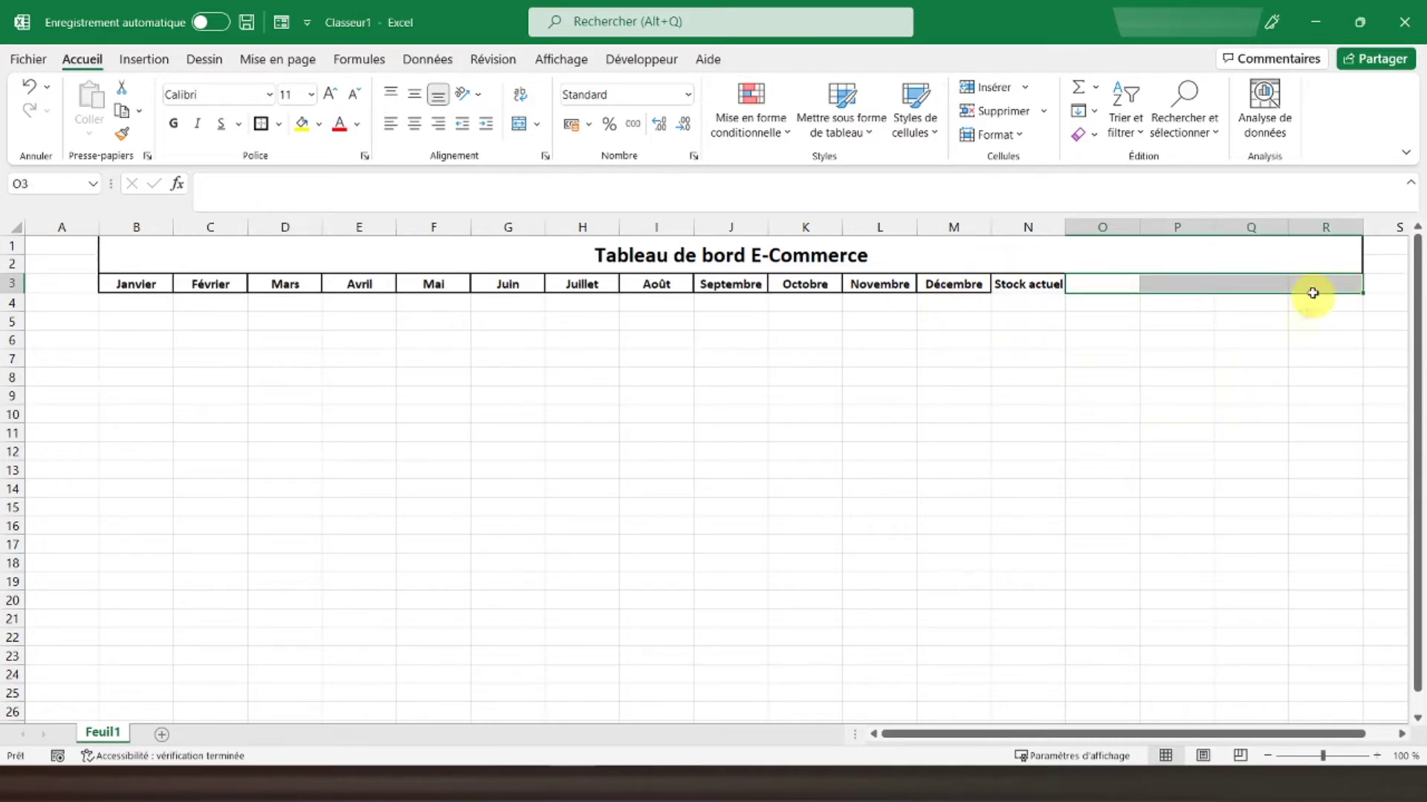
click(519, 124)
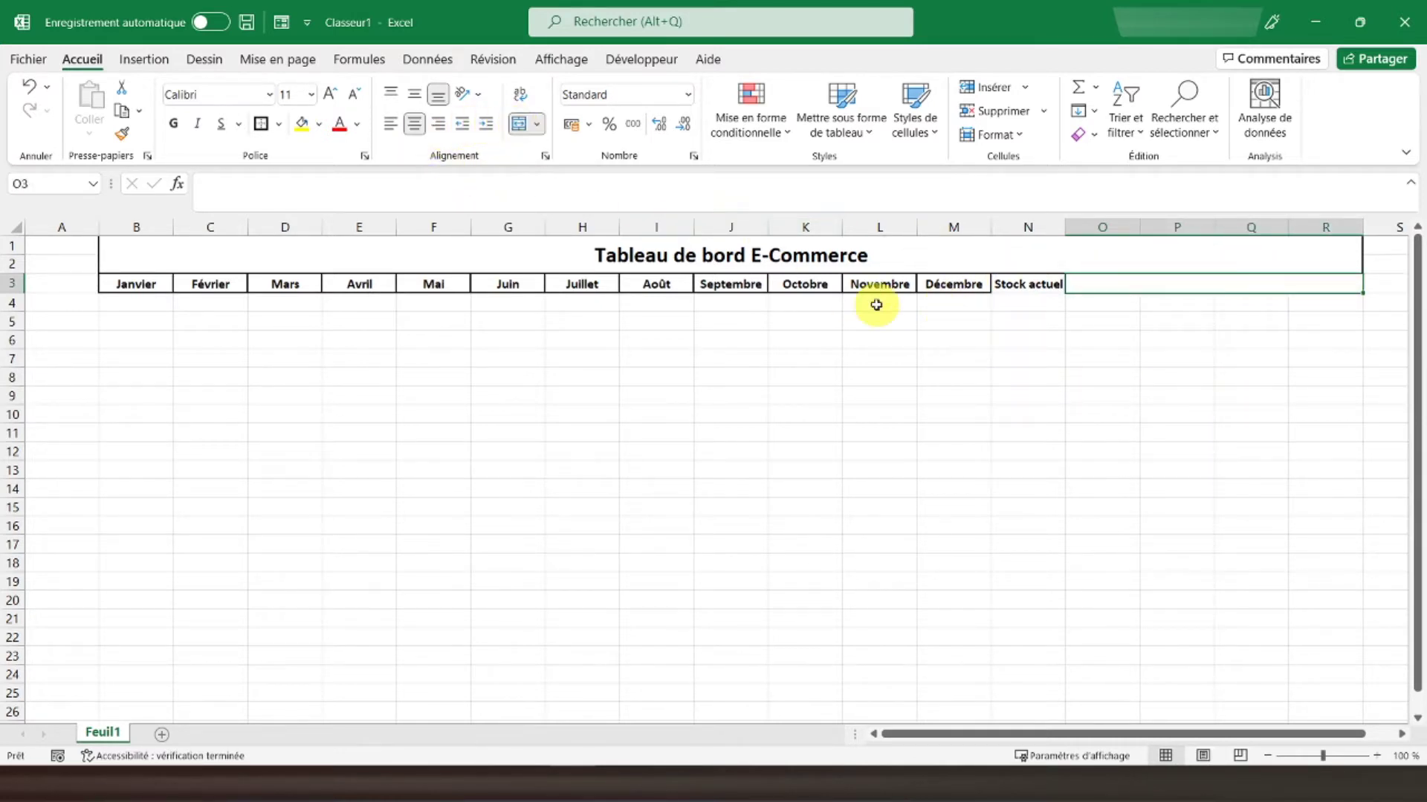
text(T)
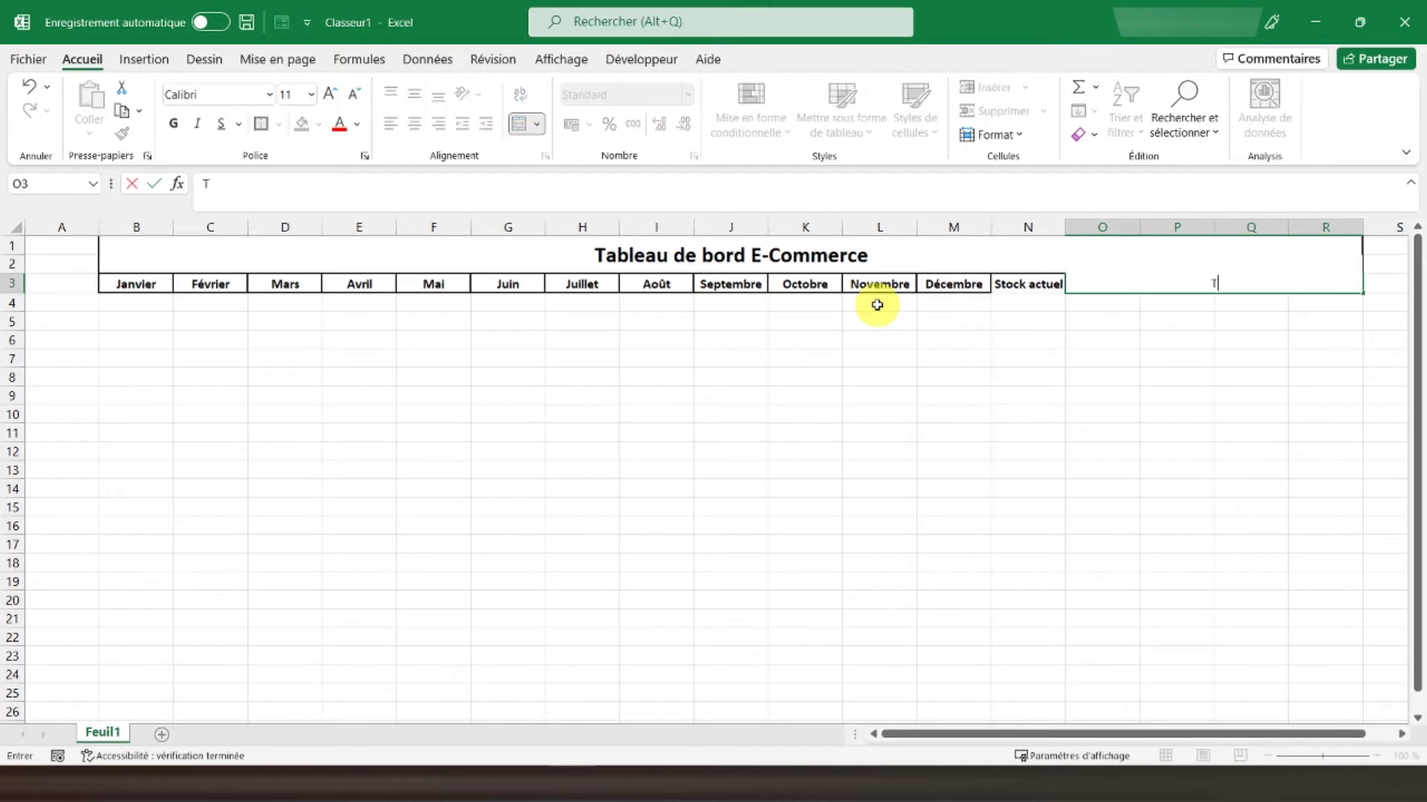
text(Etat par produit)
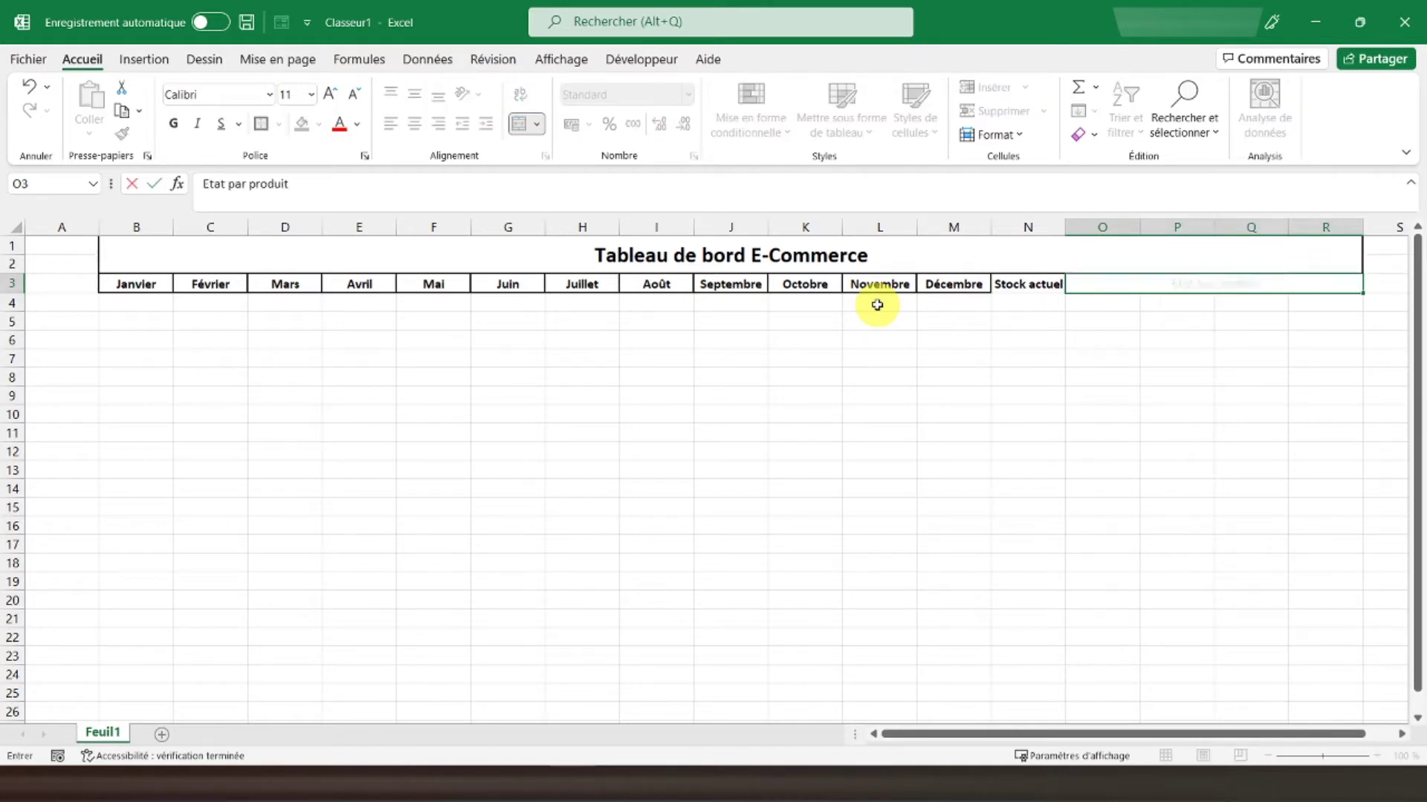
key(Return)
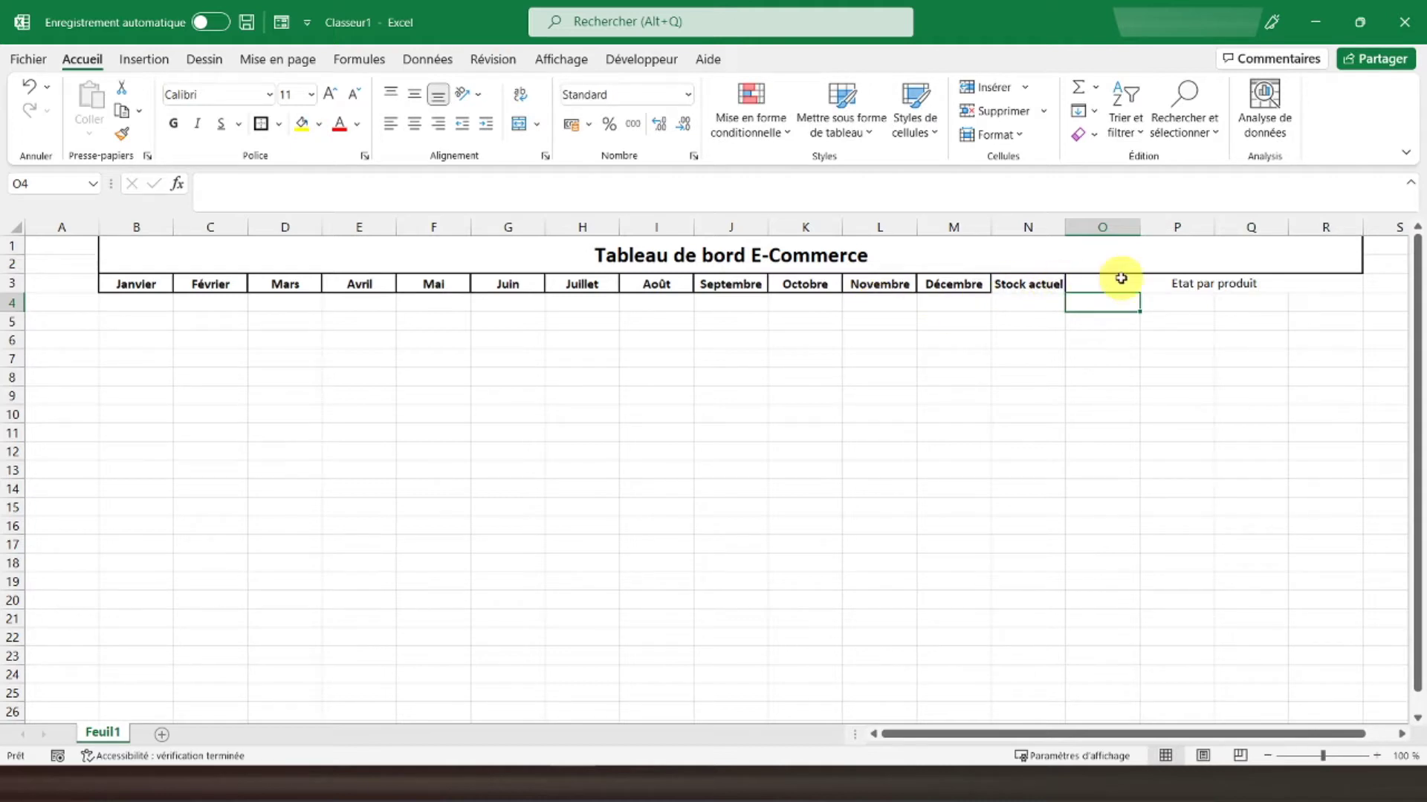
click(1129, 282)
click(174, 124)
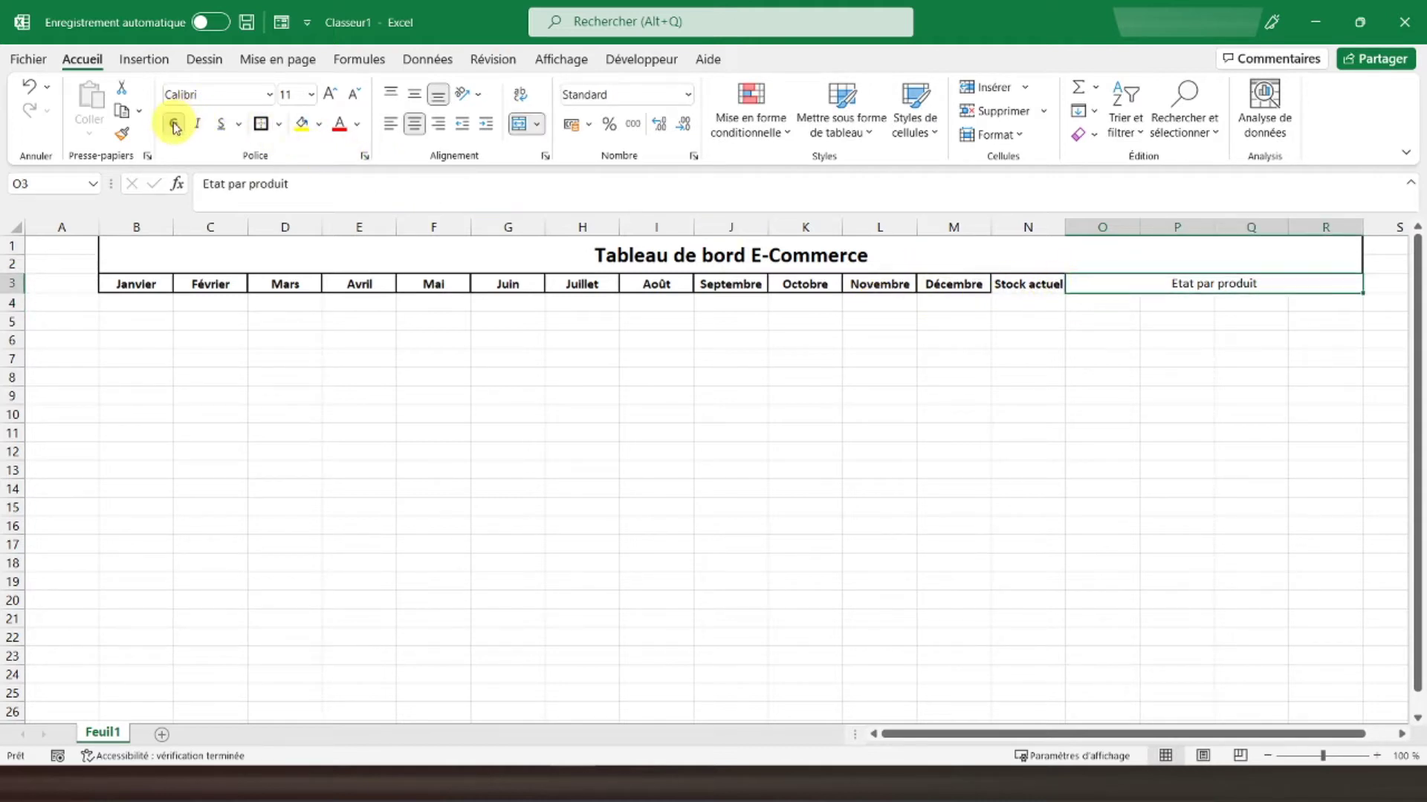
click(997, 282)
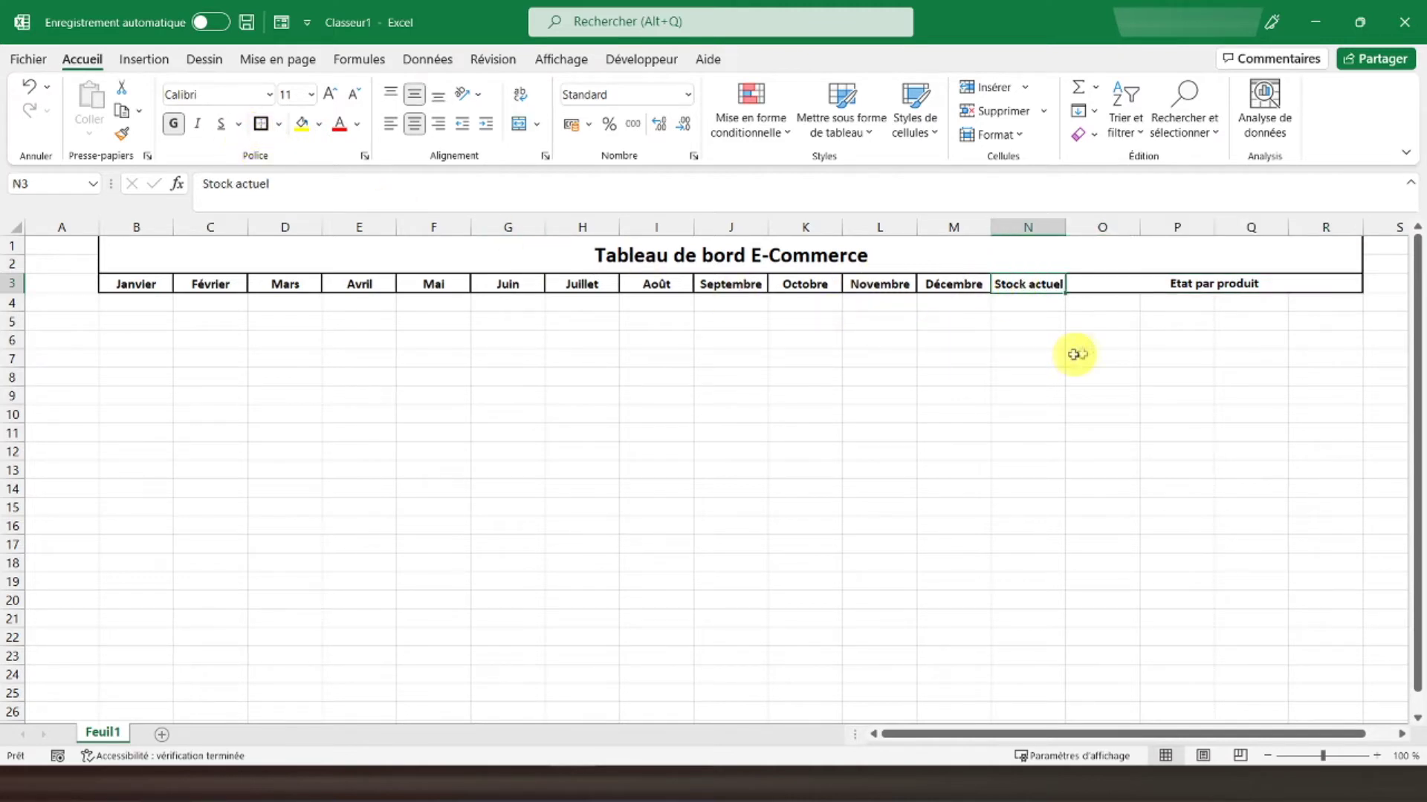
mouse_move(1107, 301)
mouse_down()
mouse_move(1263, 359)
mouse_move(1313, 469)
mouse_up()
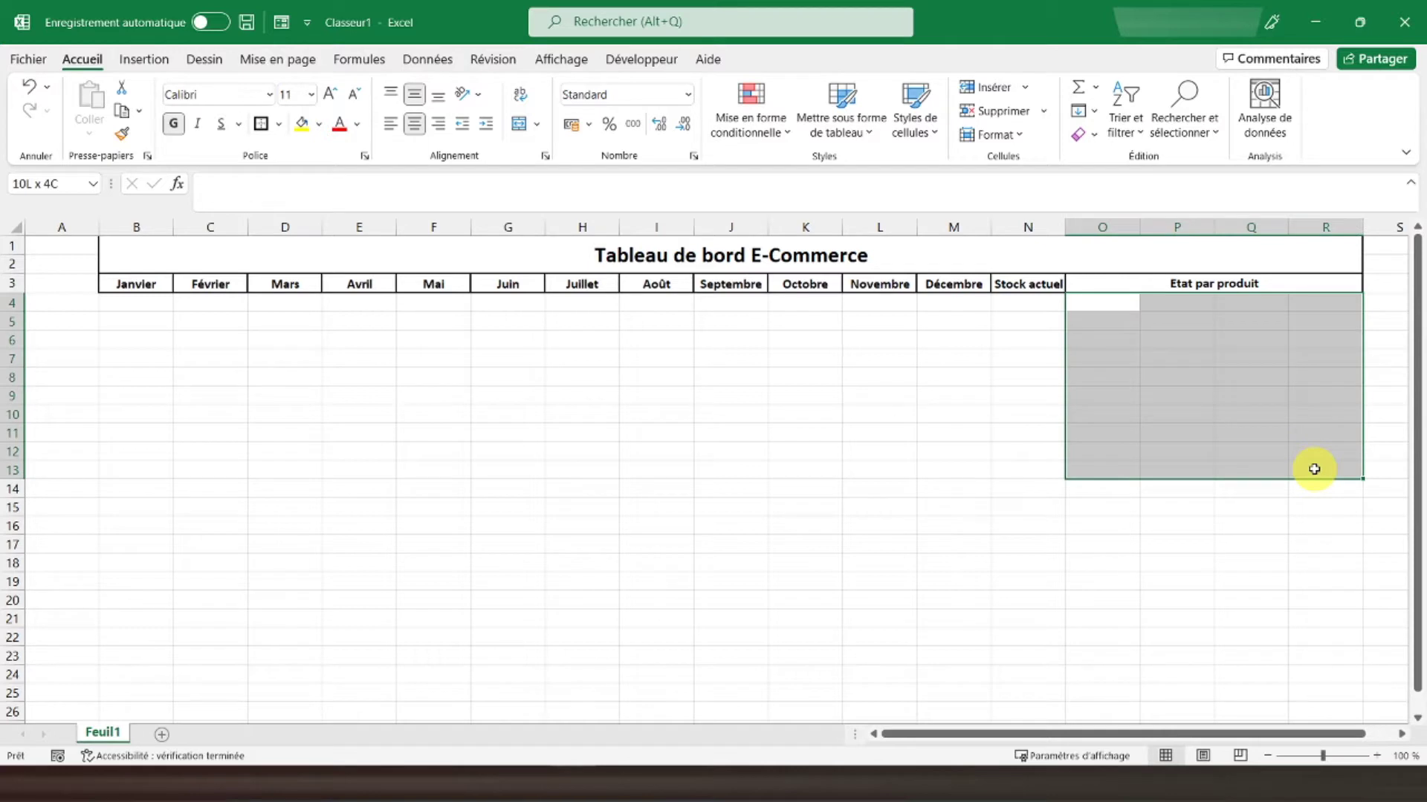
- Extend the selection to cover the Etat par produit block O4:R18
drag(1314, 469, 1320, 560)
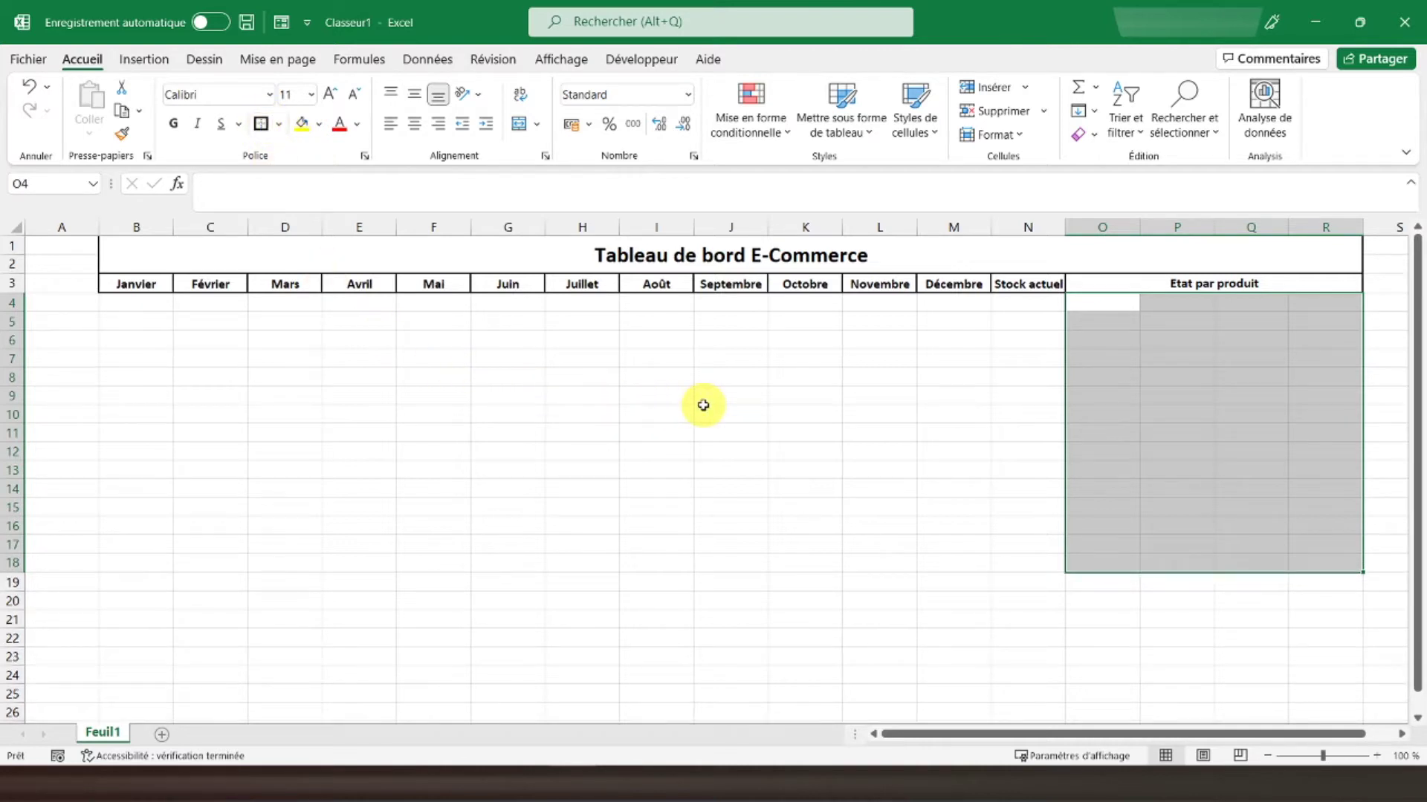
click(999, 302)
drag(998, 302, 998, 320)
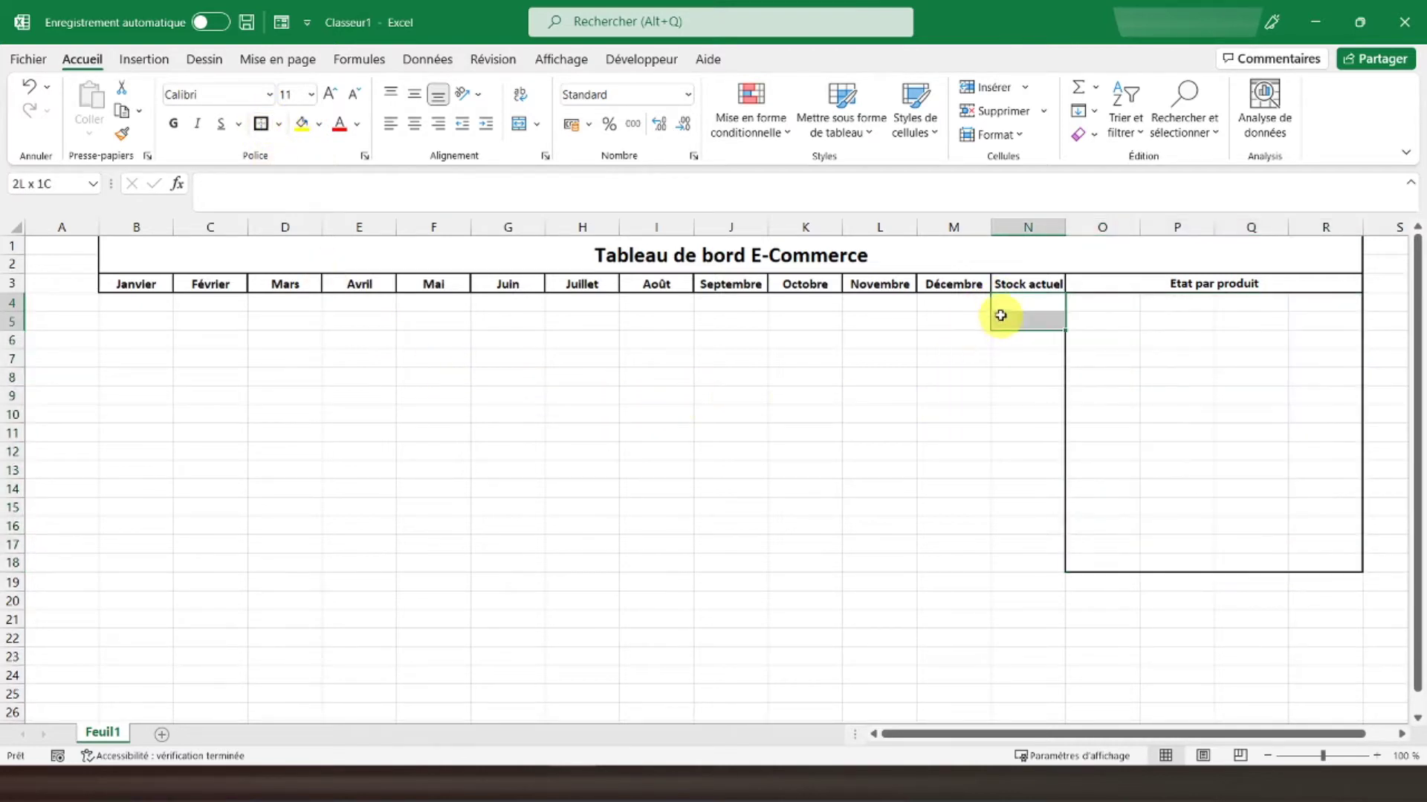
- Merge A4:A7 into a vertically centred, bold 'Produit A' label
drag(46, 301, 49, 332)
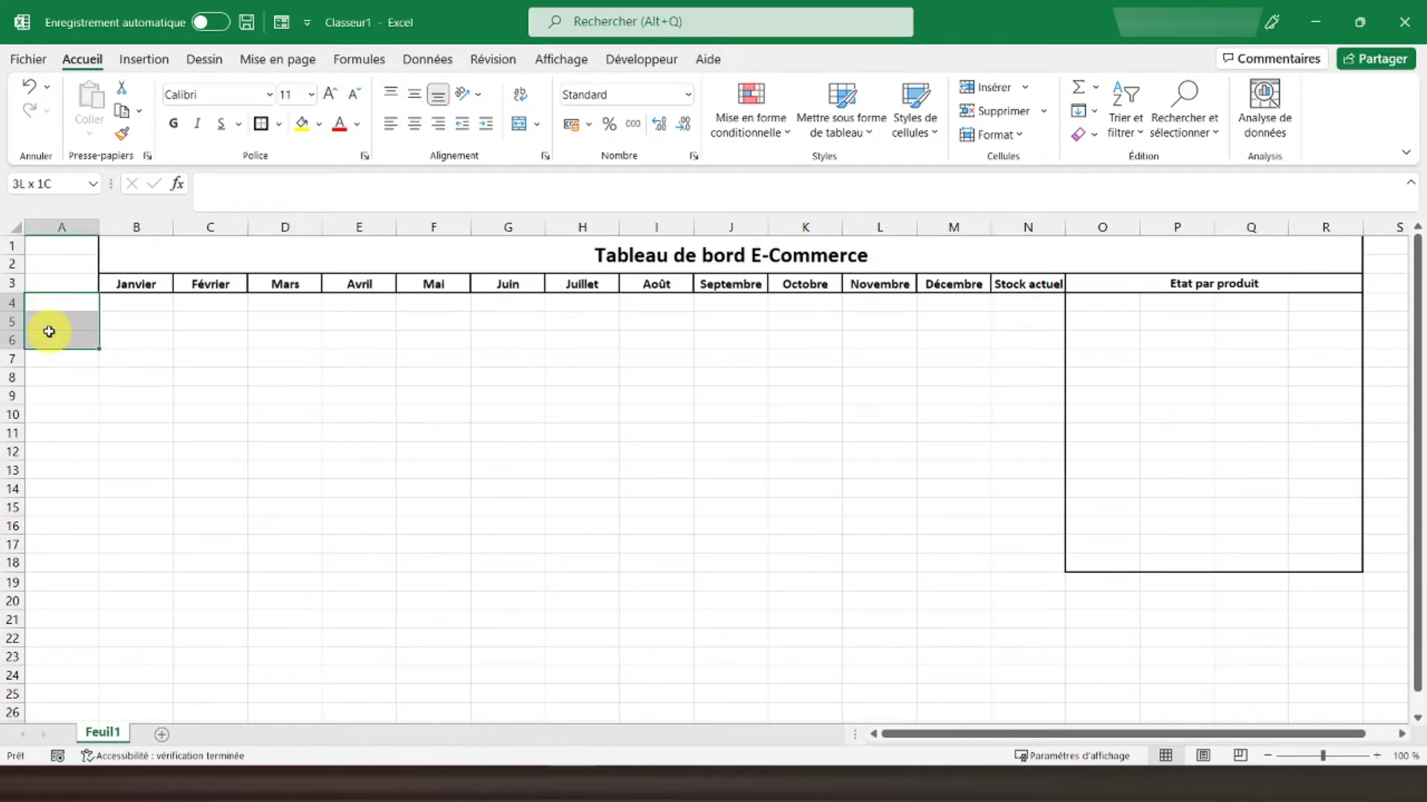
drag(49, 332, 49, 357)
click(520, 124)
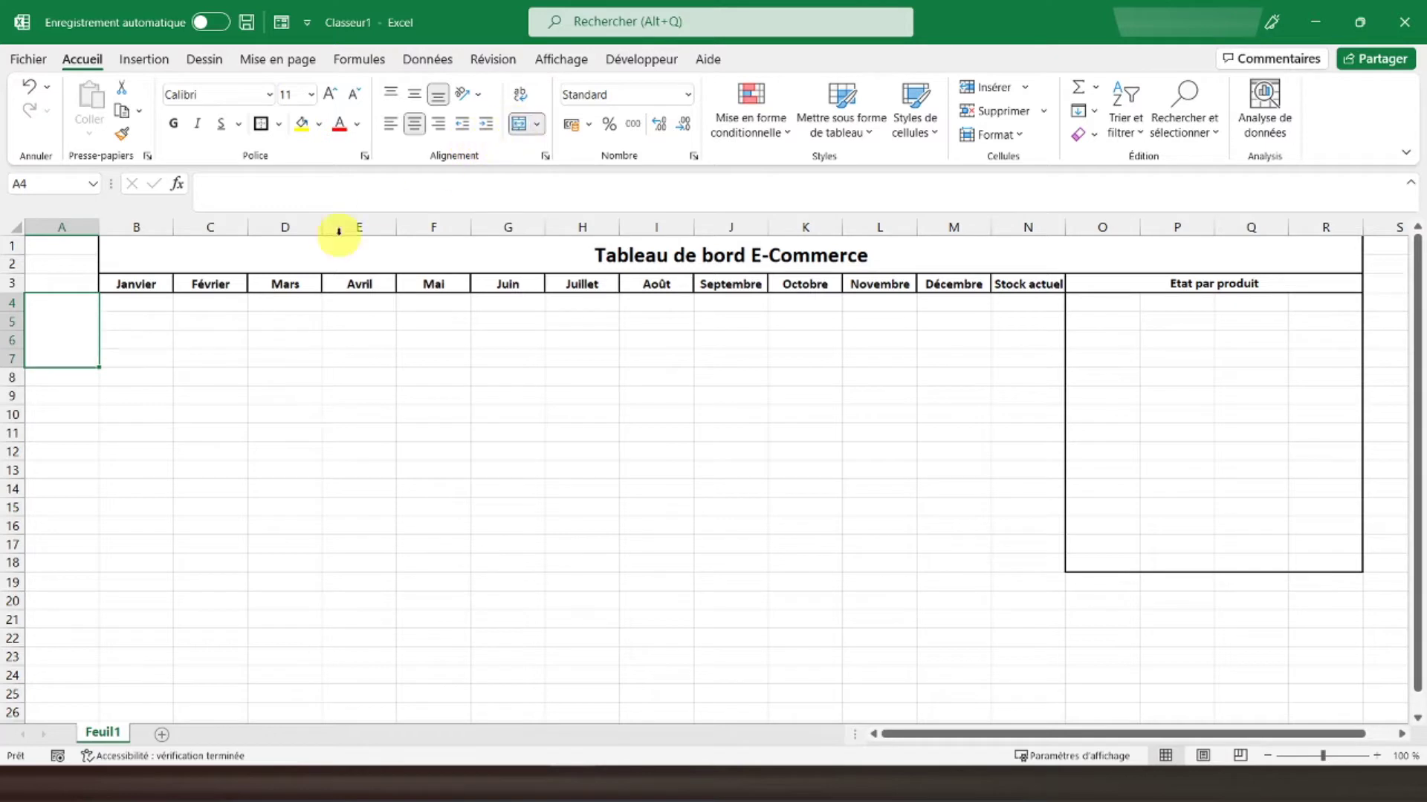
text(Produit)
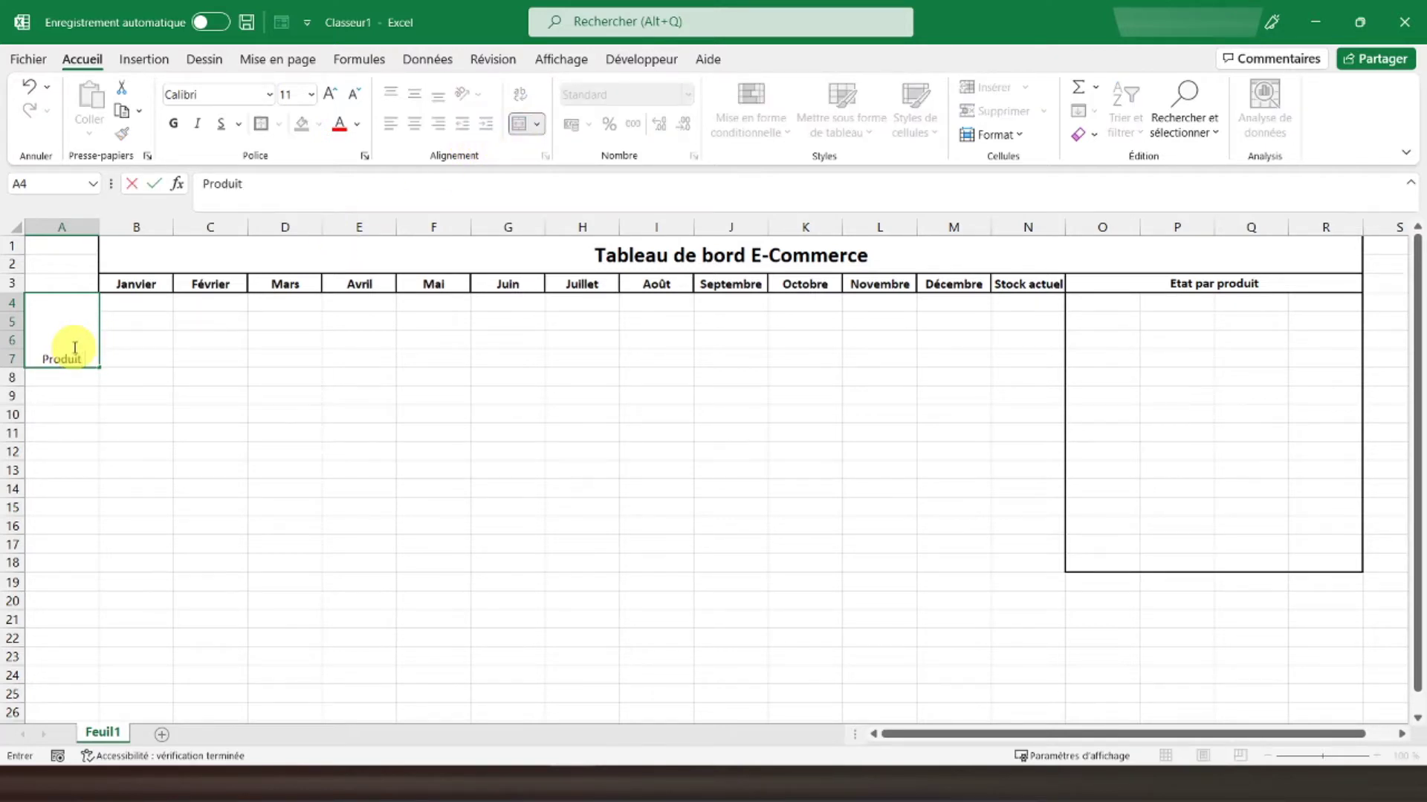
text( A)
key(Return)
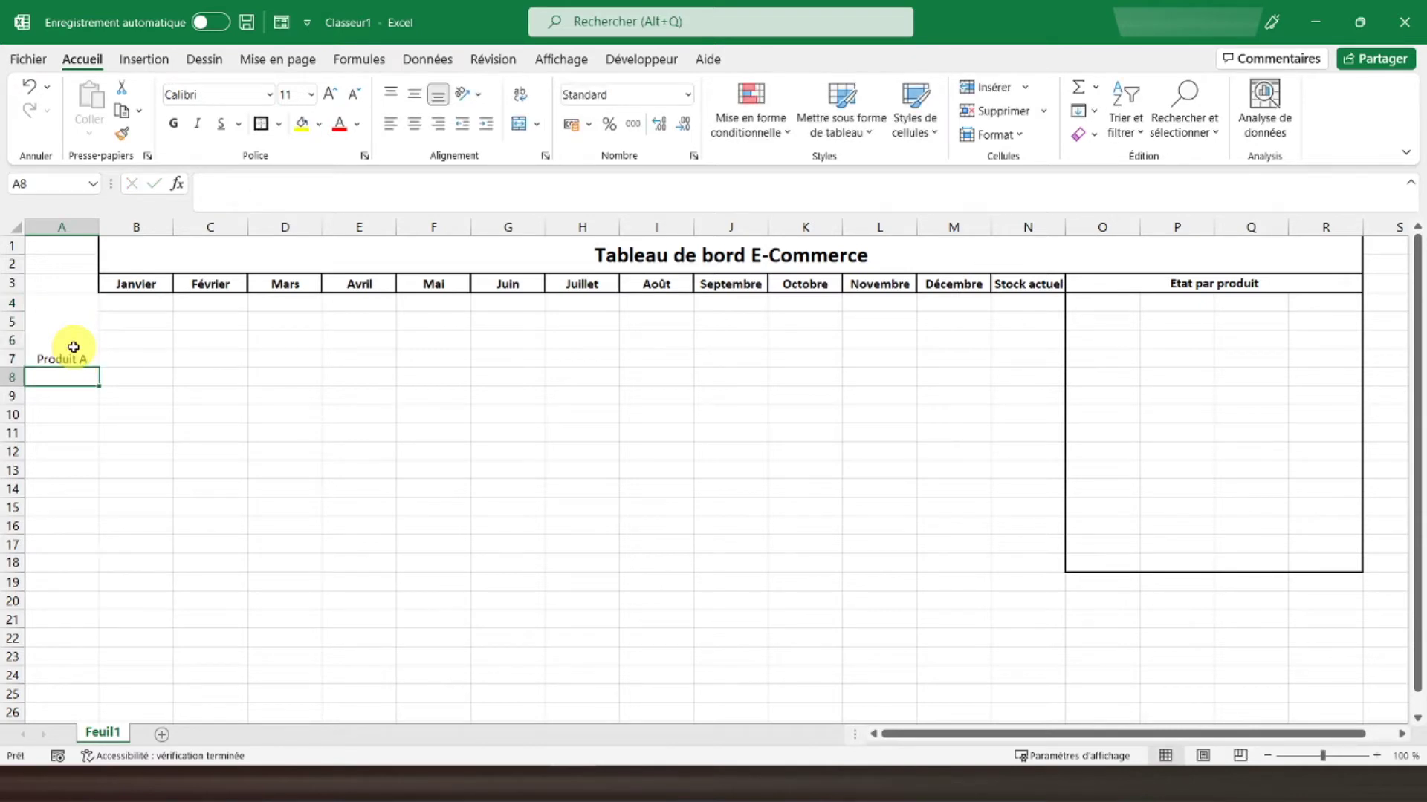
click(74, 347)
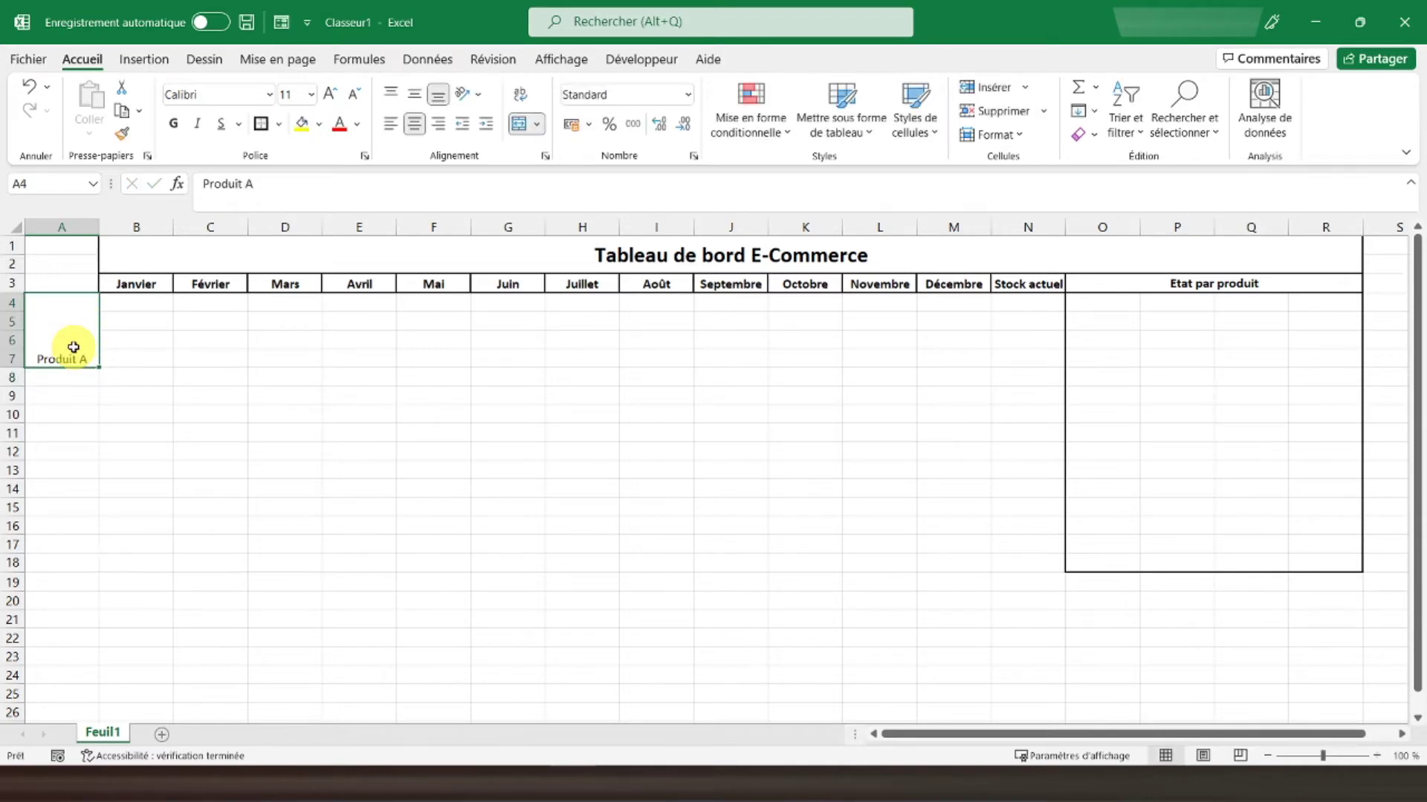
click(414, 95)
click(174, 123)
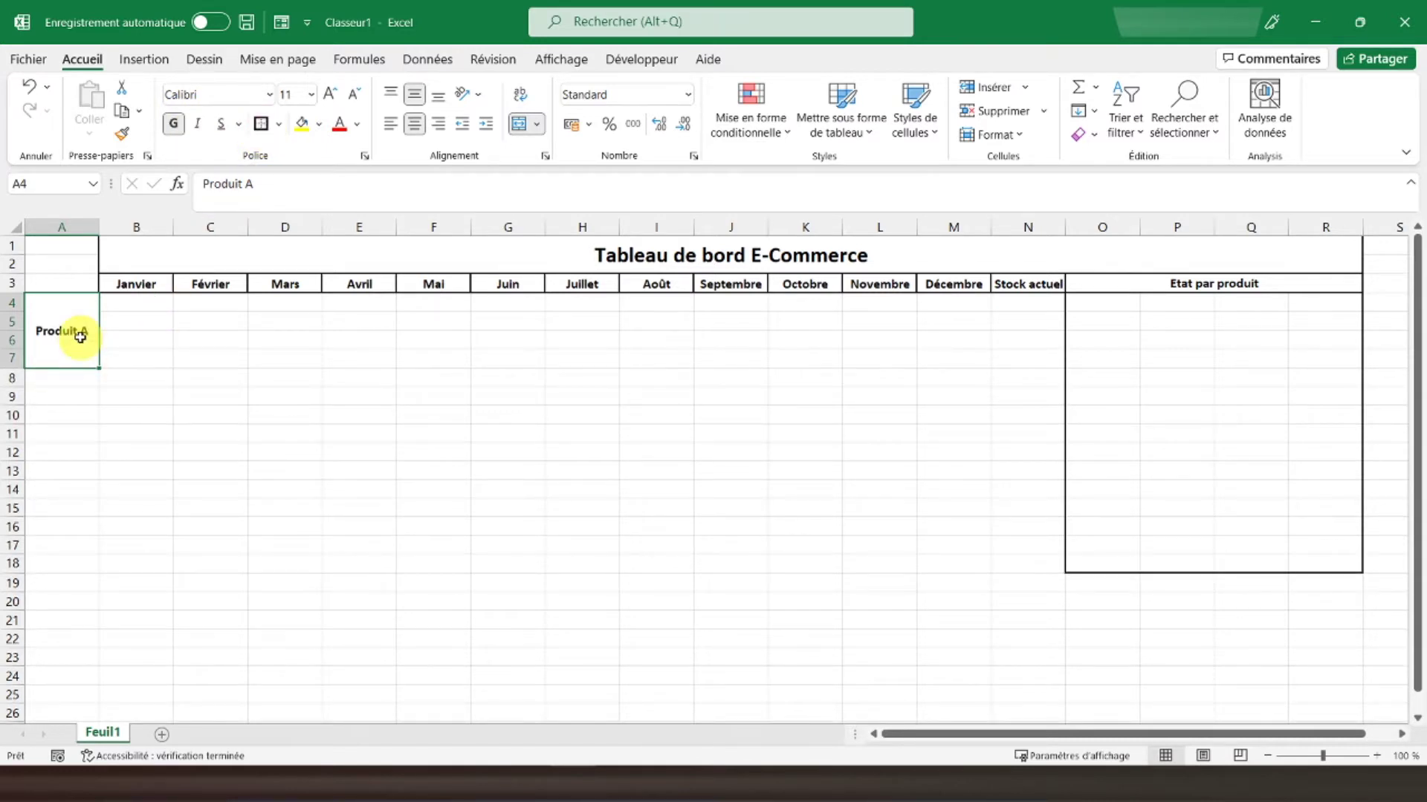
- Copy the Produit A label into A8, A12 and A16
key(ctrl+c)
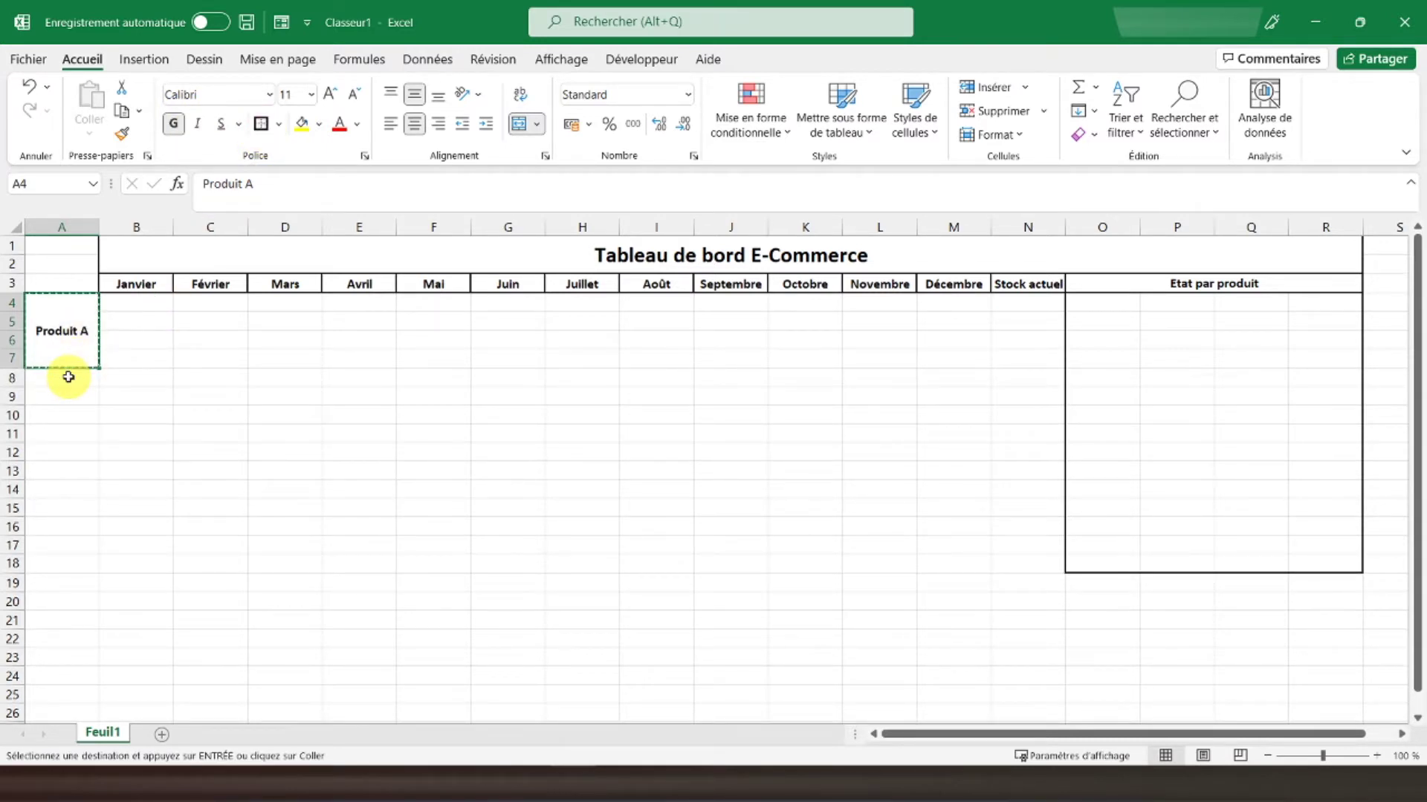
click(69, 377)
key(ctrl+v)
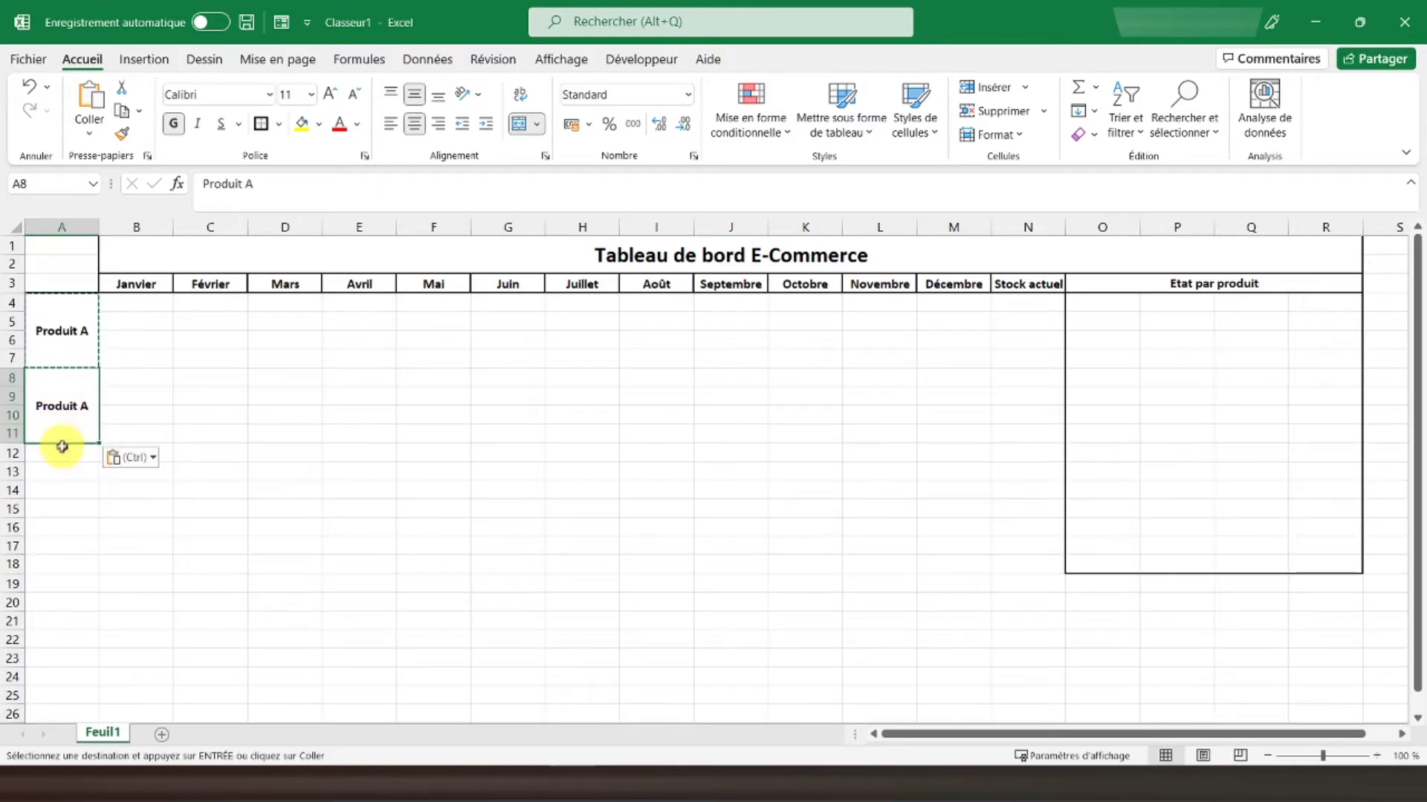
click(62, 448)
key(ctrl+v)
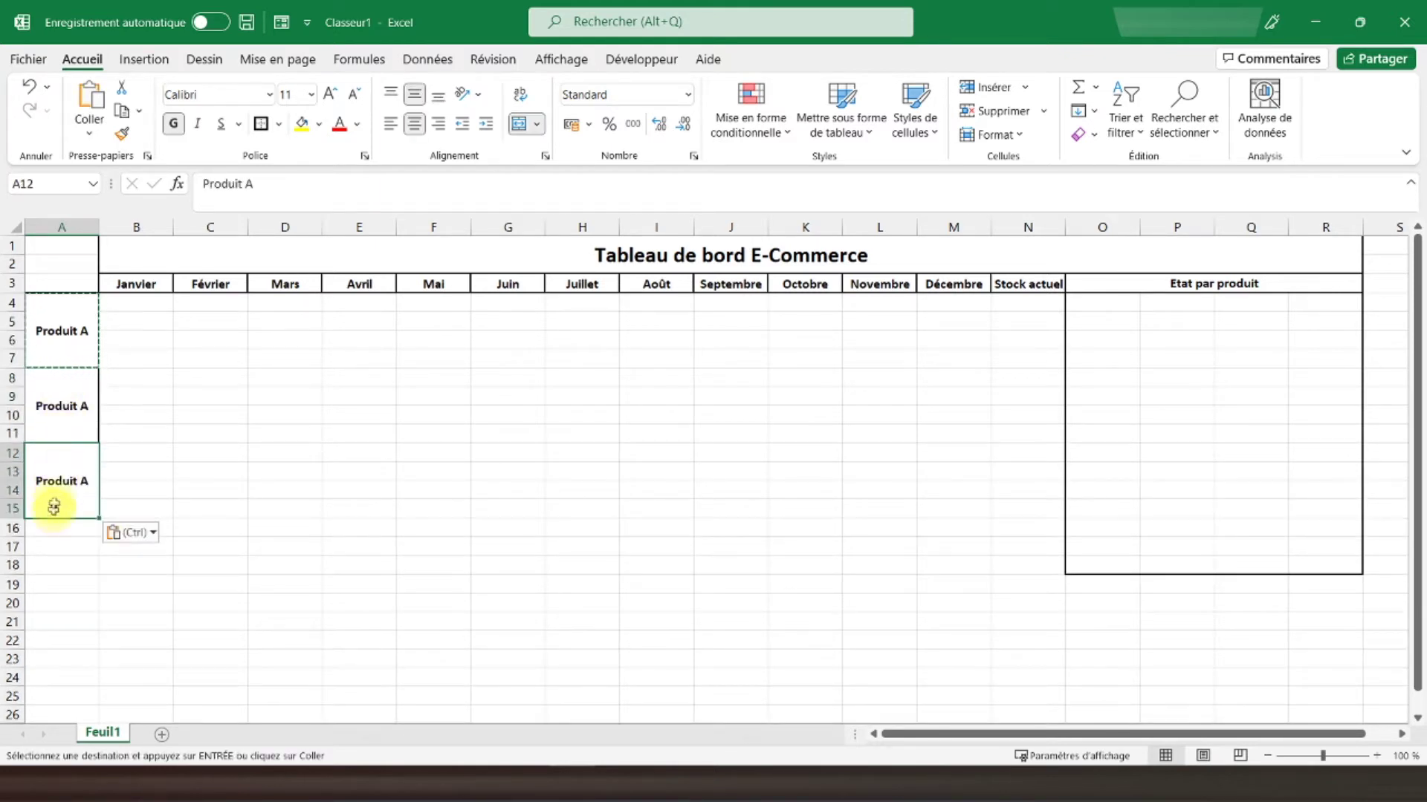
click(60, 527)
key(ctrl+v)
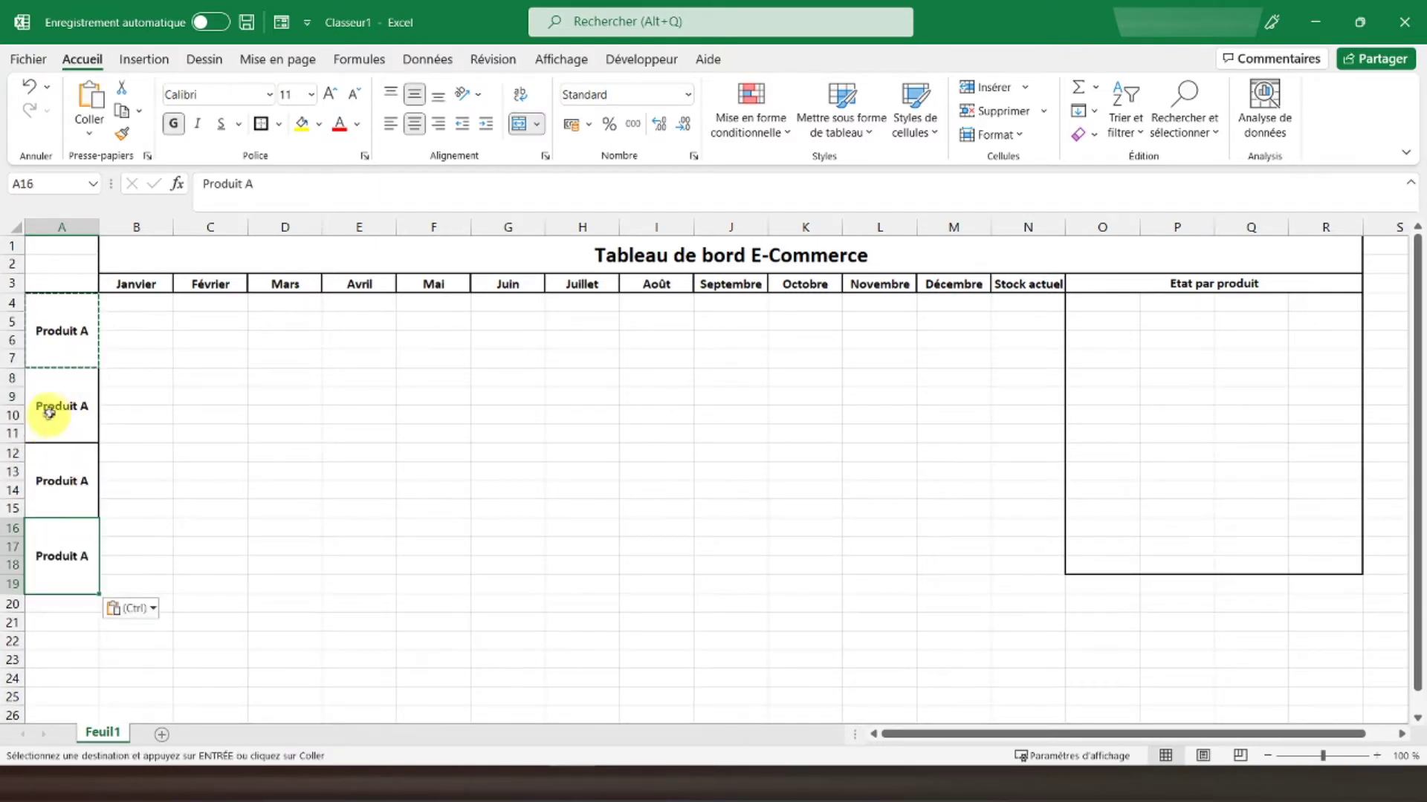
- Rename the three copies to Produit B, Produit C and Produit D
click(51, 406)
double_click(251, 184)
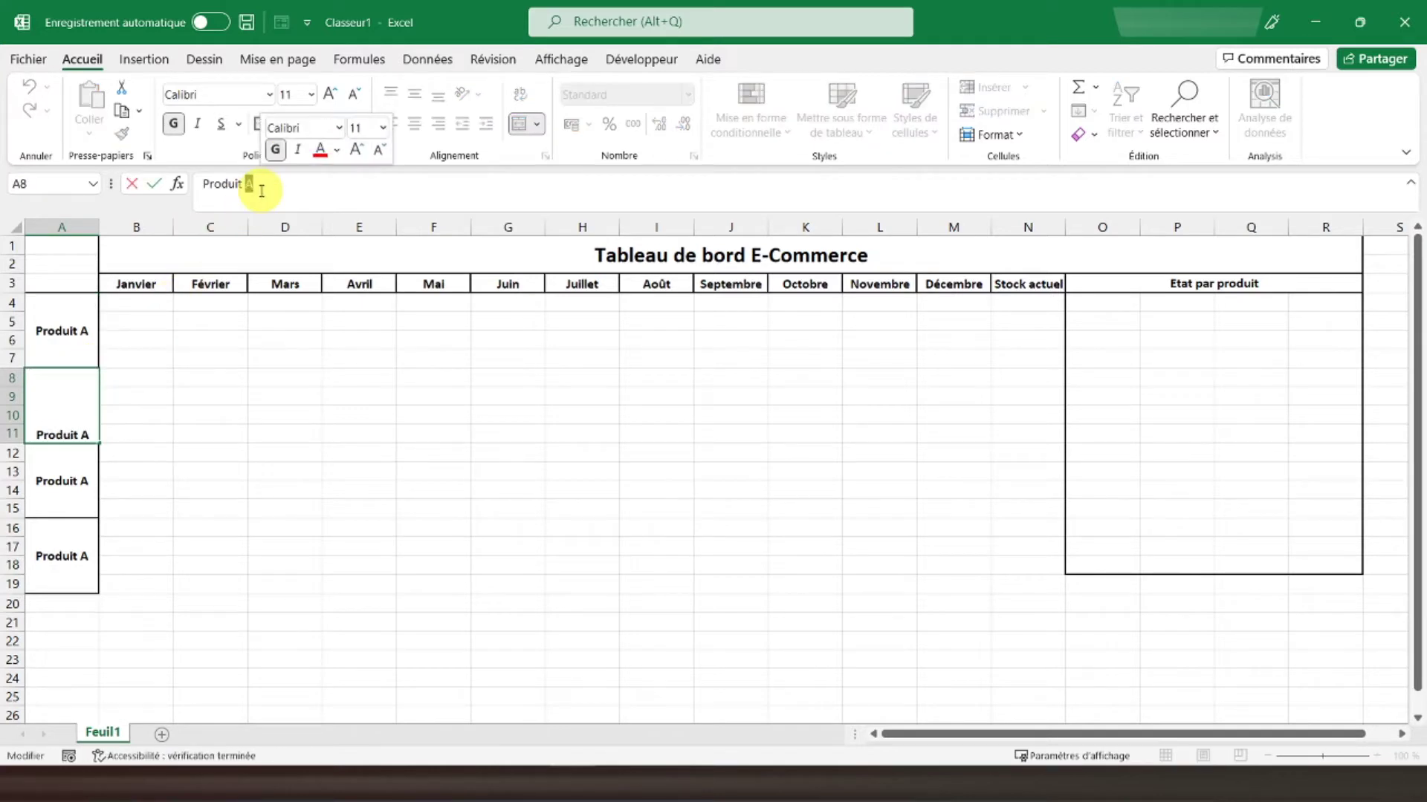
text(B)
key(Return)
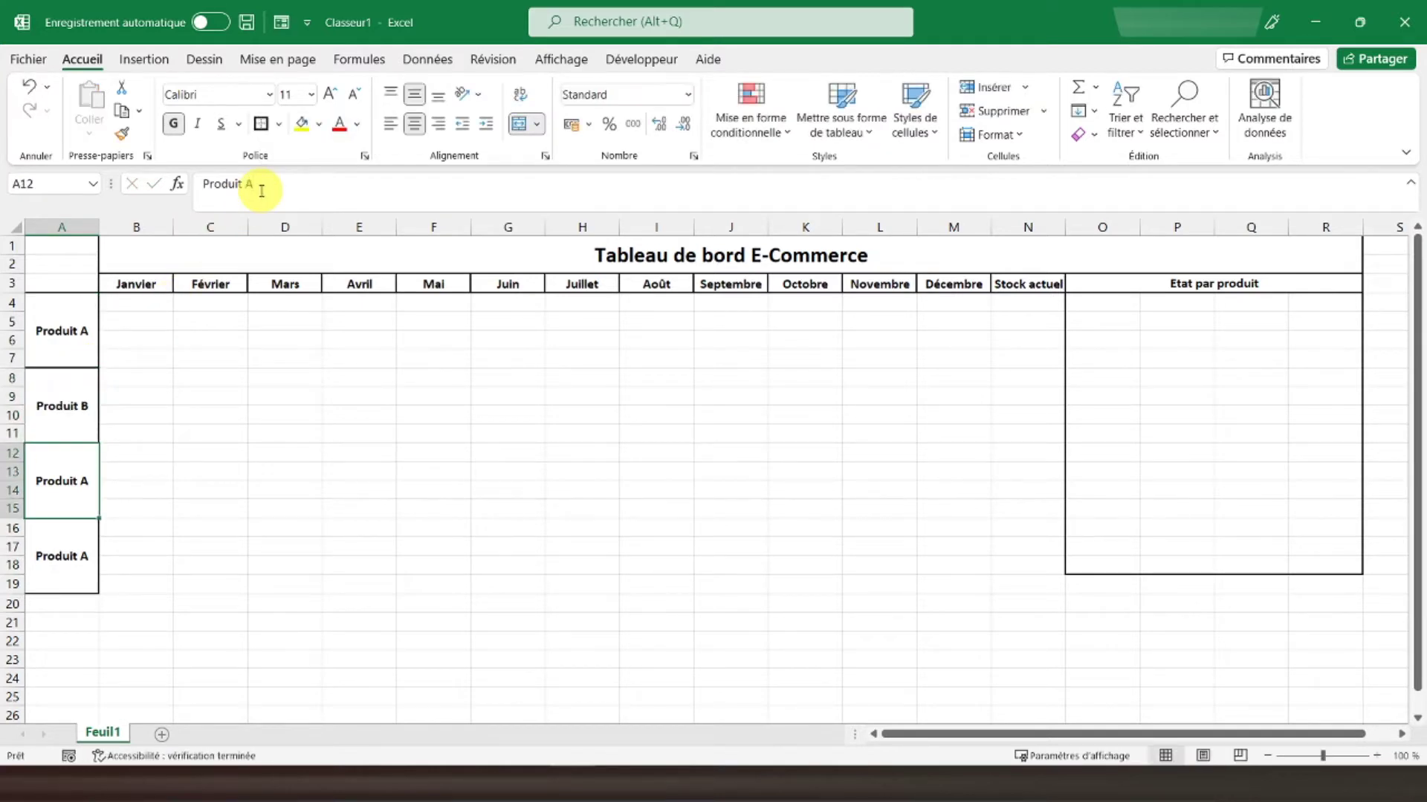
click(261, 191)
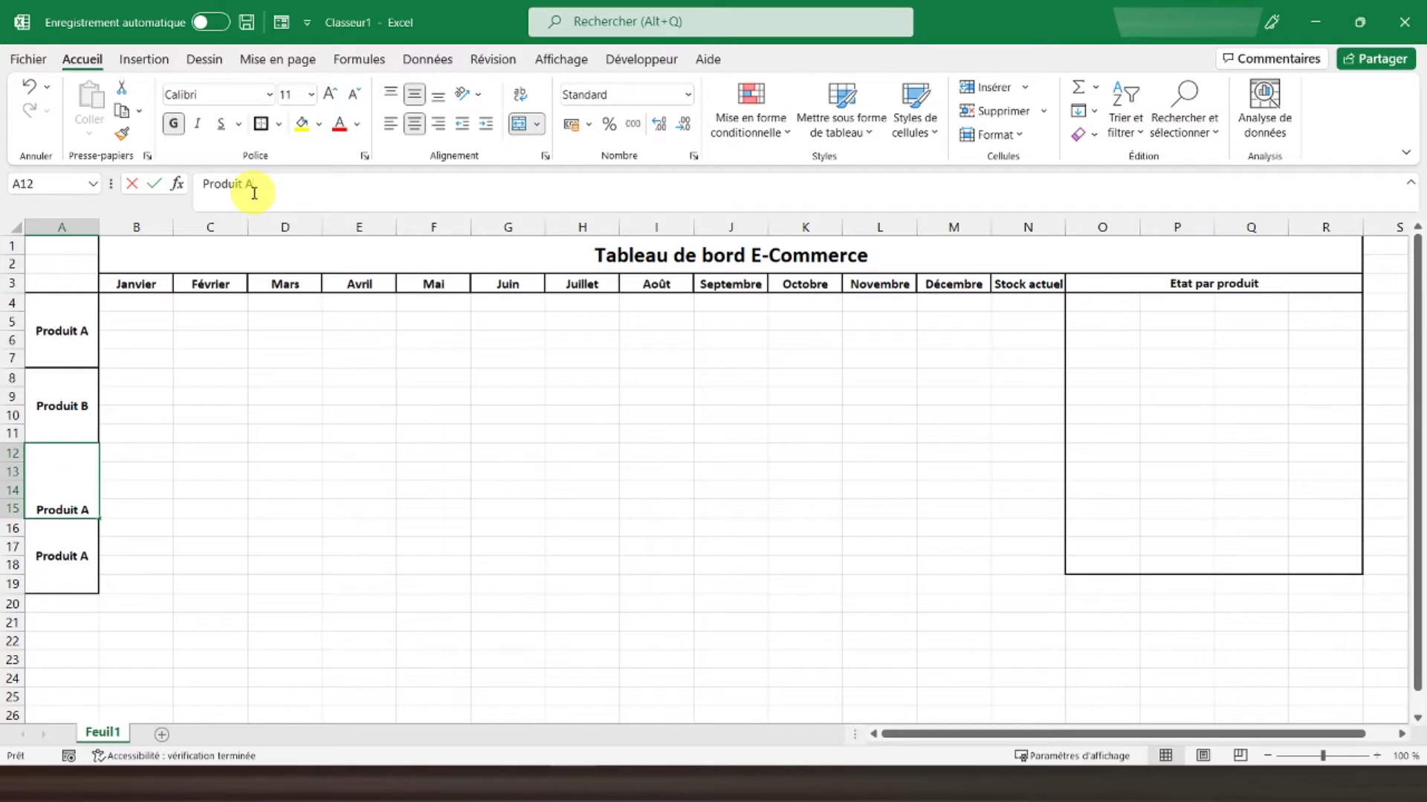
double_click(249, 184)
text(C)
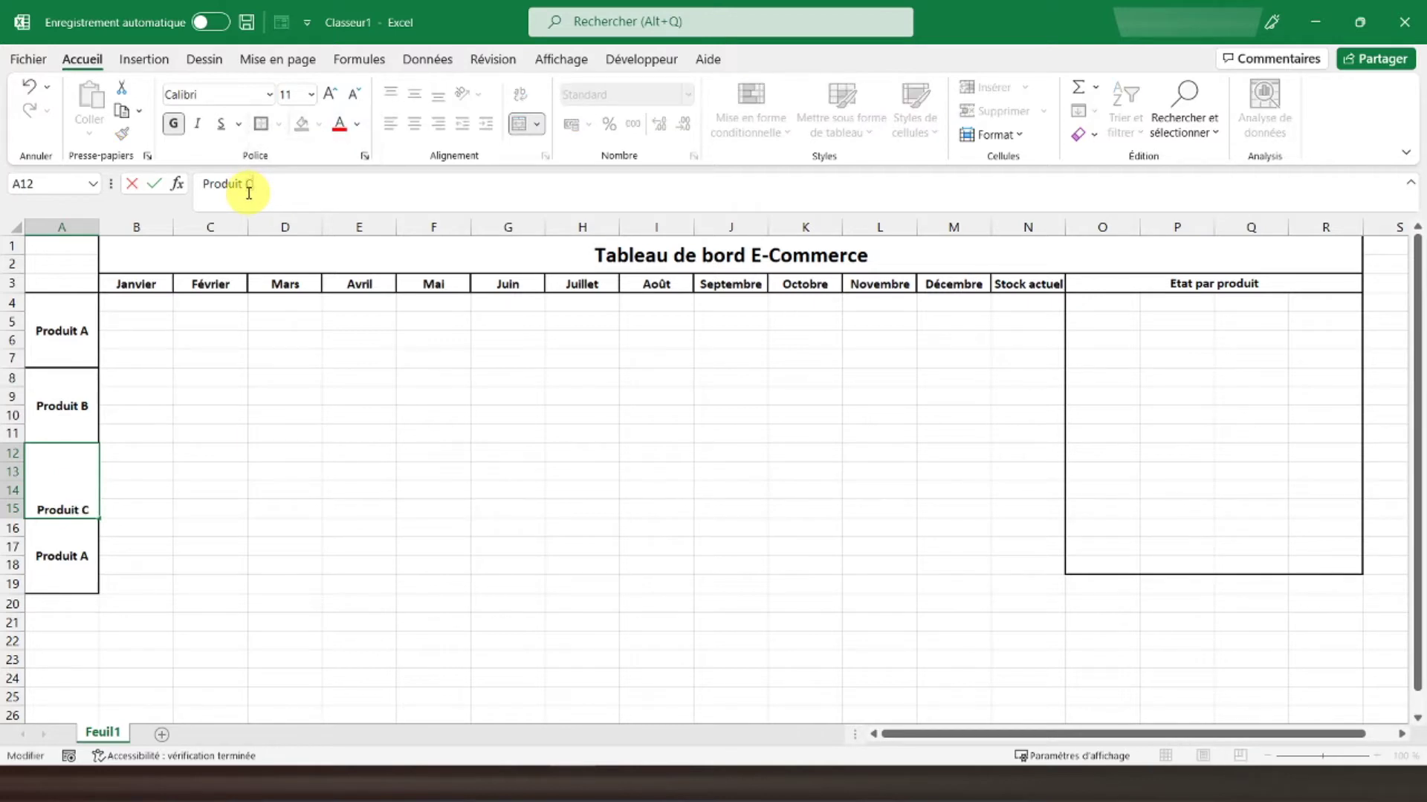
key(Return)
double_click(249, 187)
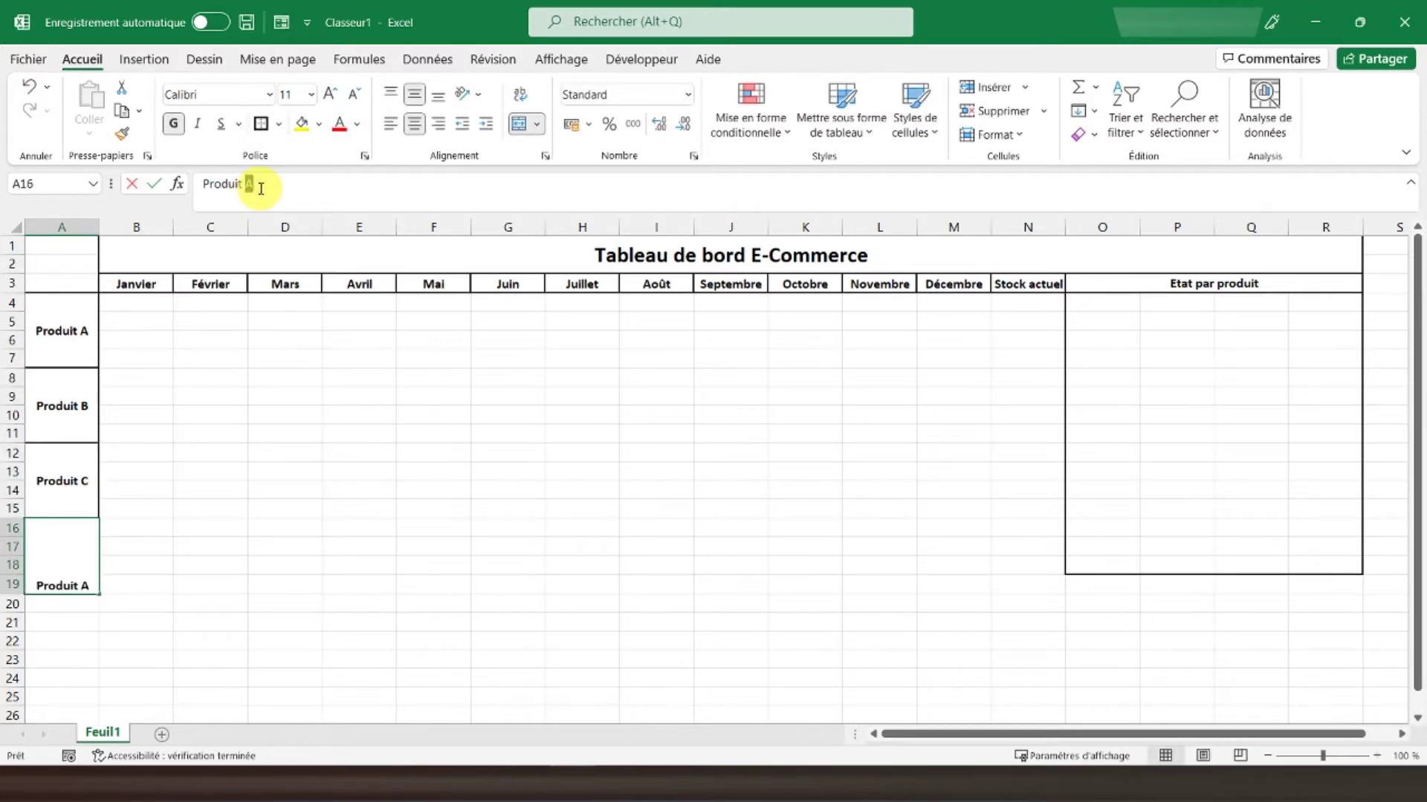
text(D)
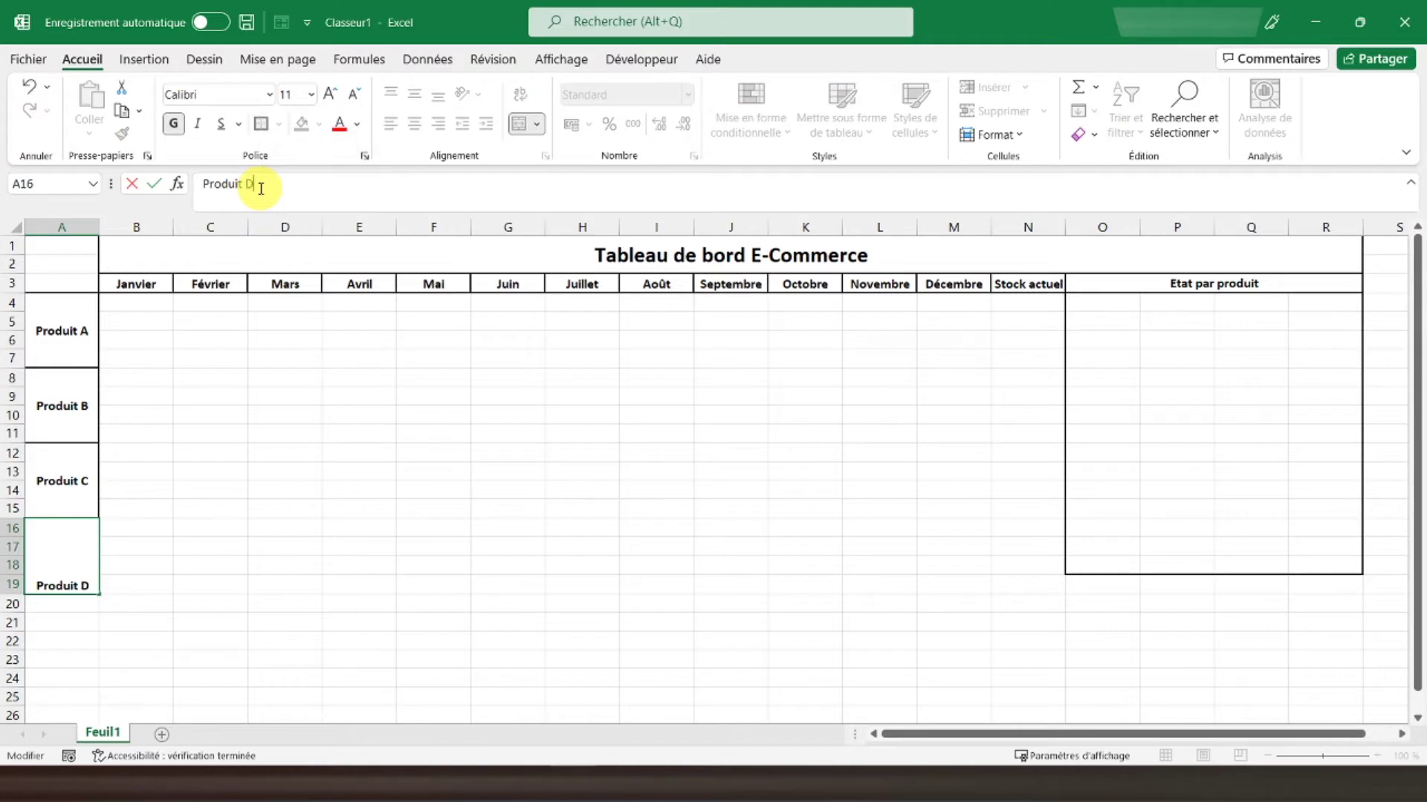
key(Return)
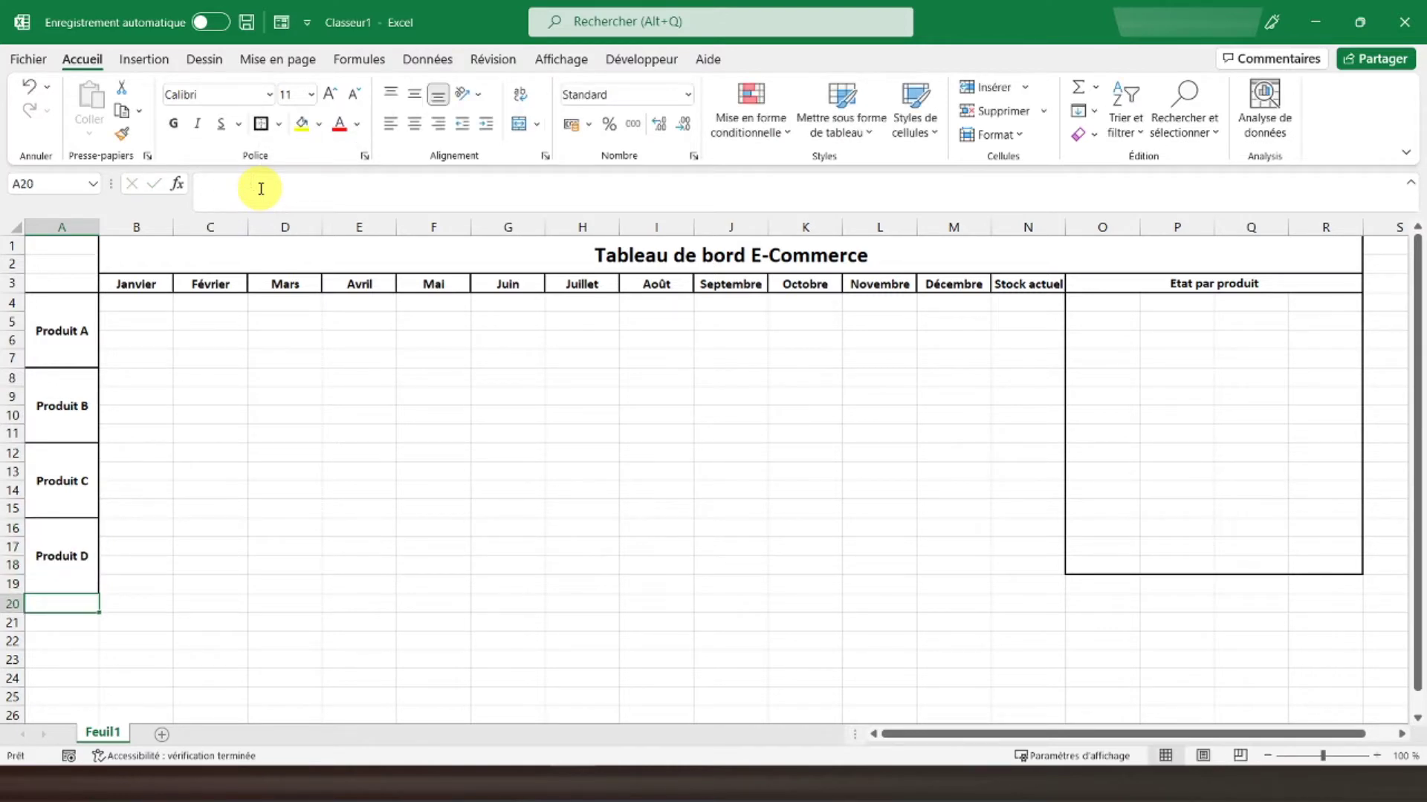
- Give the Produit B rows B8:N11 and Produit D rows B16:N19 thick outline borders
drag(119, 300, 996, 361)
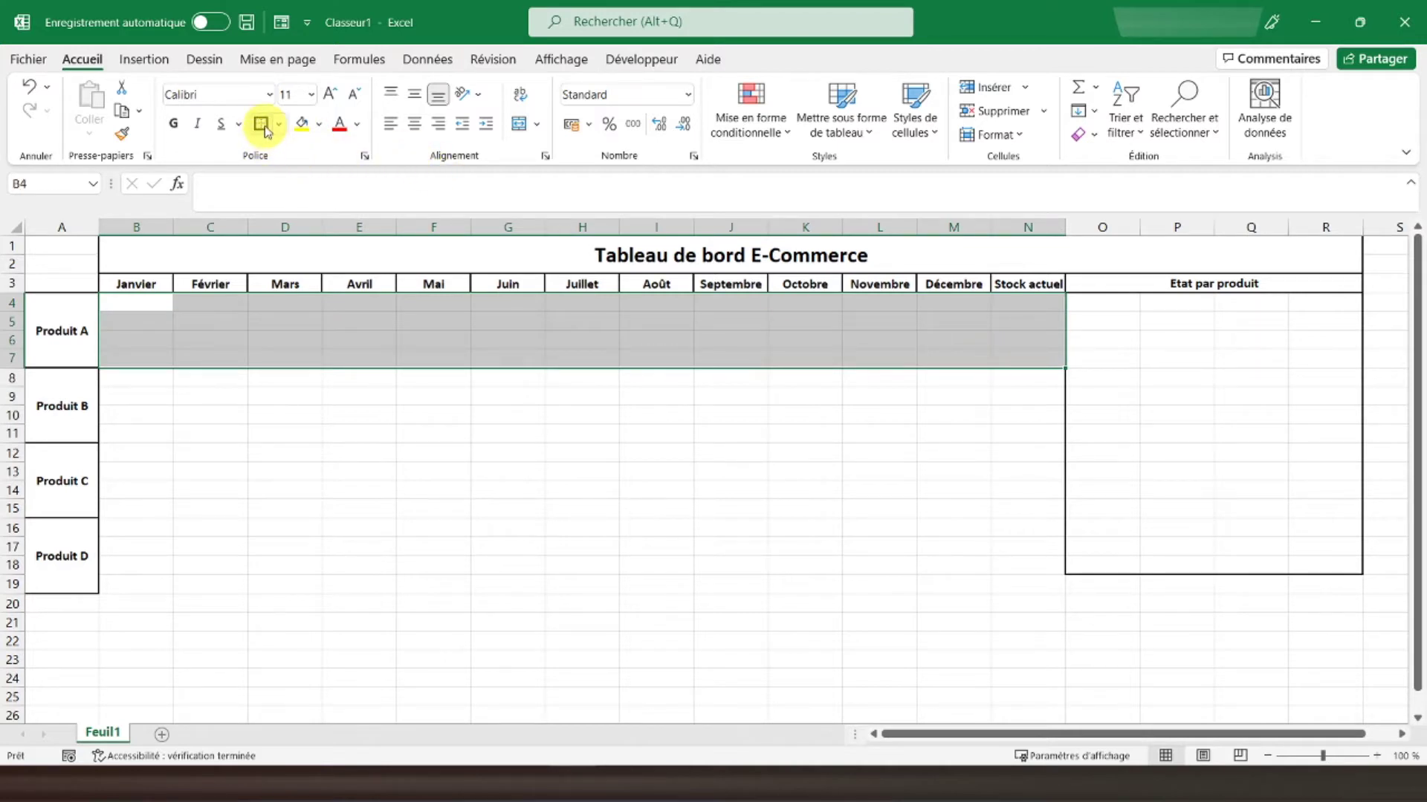
drag(124, 375, 1014, 431)
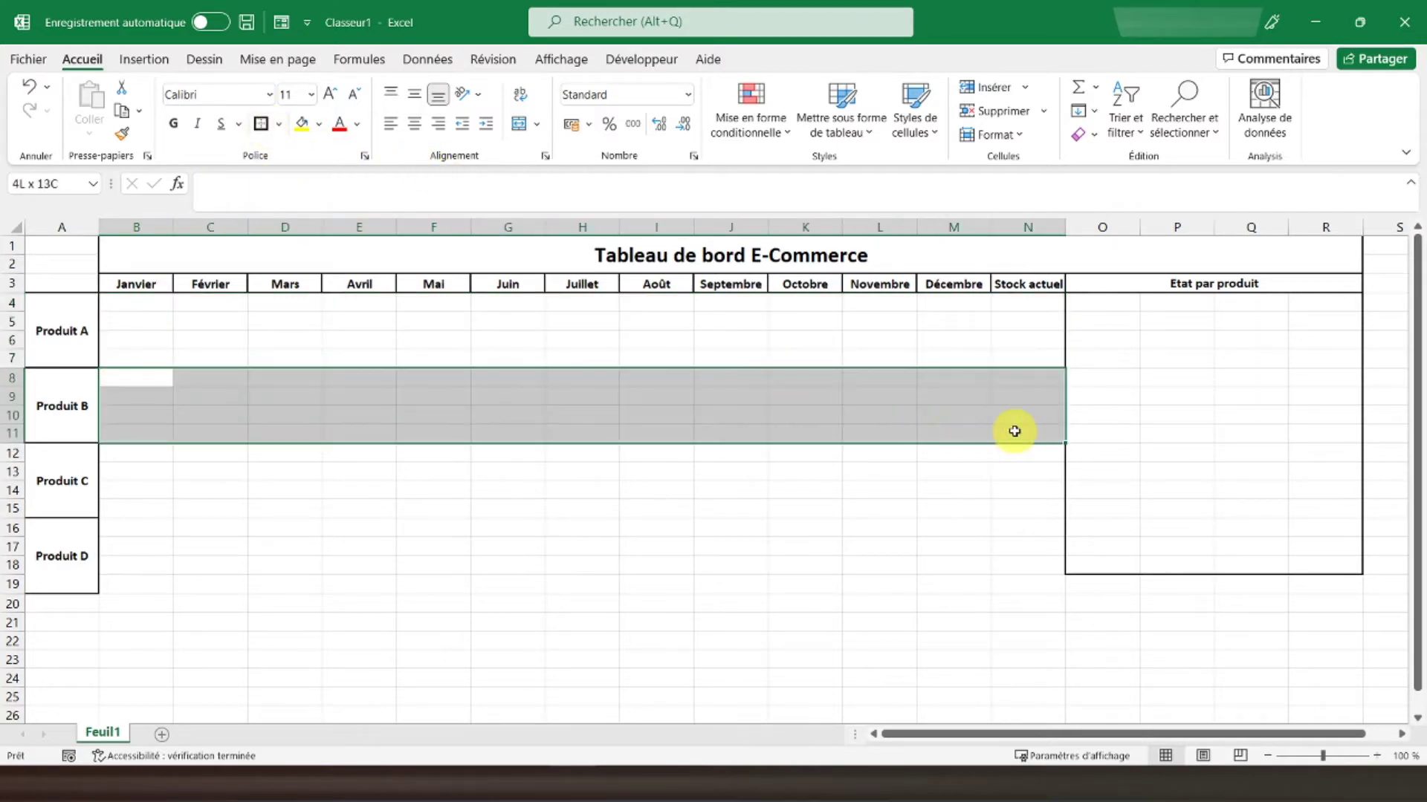
click(260, 123)
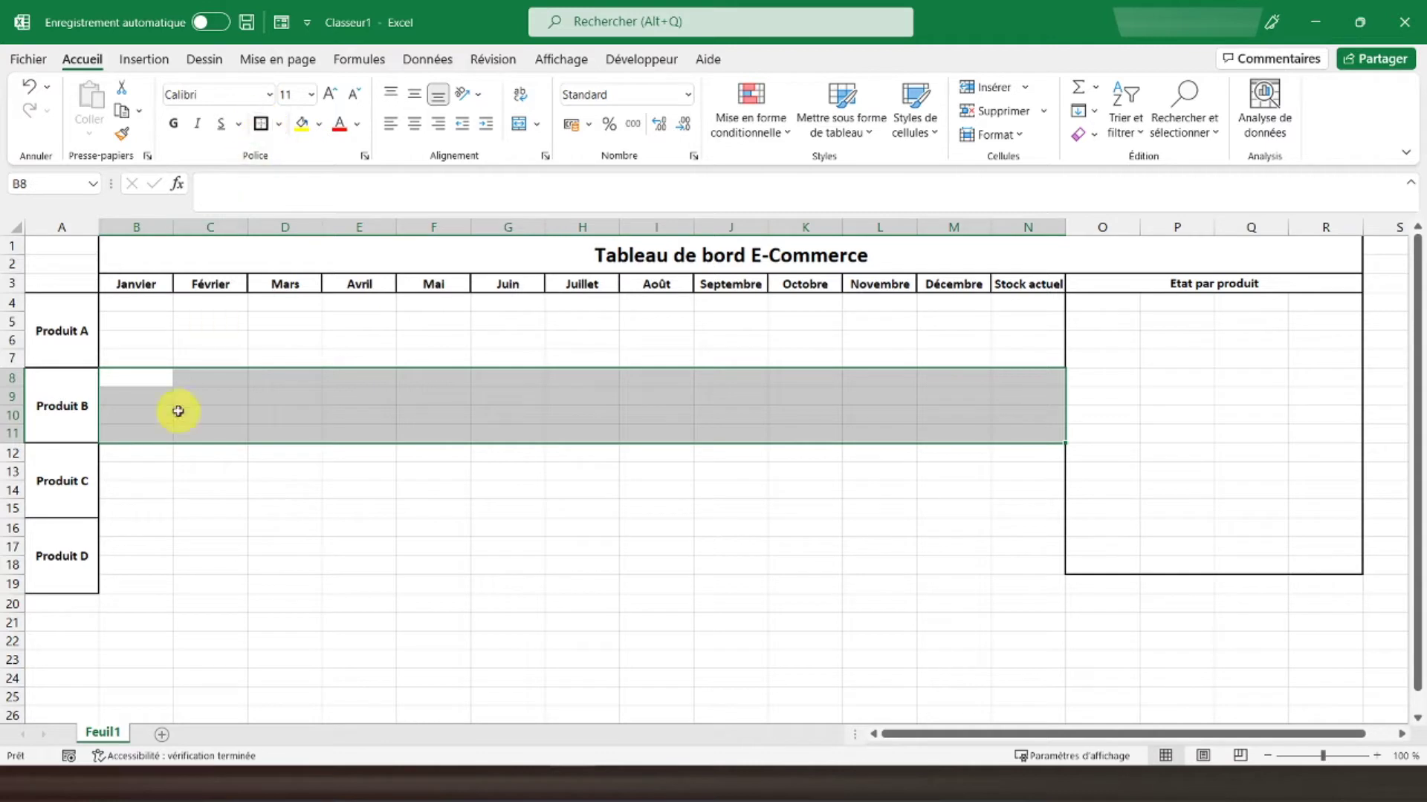
mouse_move(109, 532)
mouse_down()
mouse_move(1019, 565)
mouse_move(1014, 578)
mouse_up()
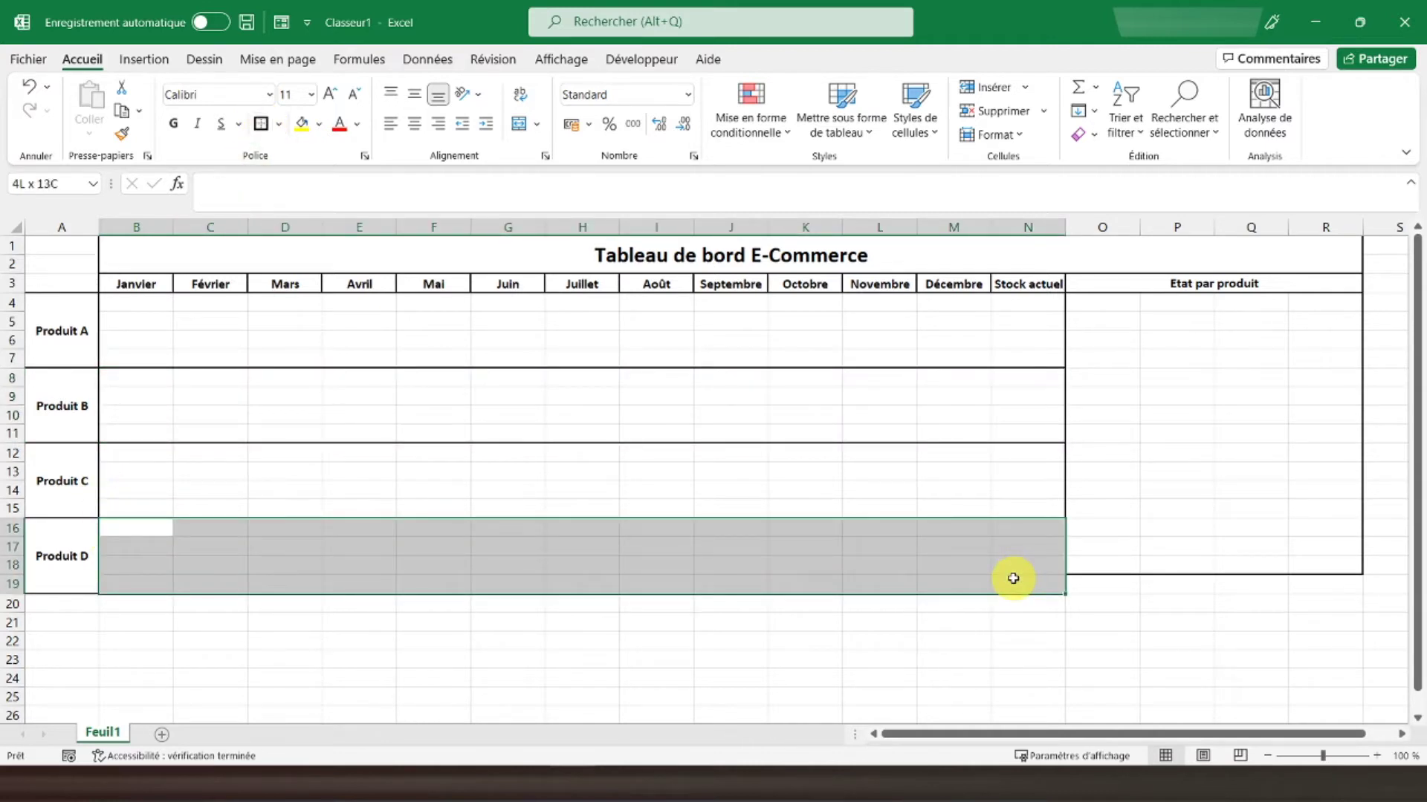
click(260, 124)
click(1029, 585)
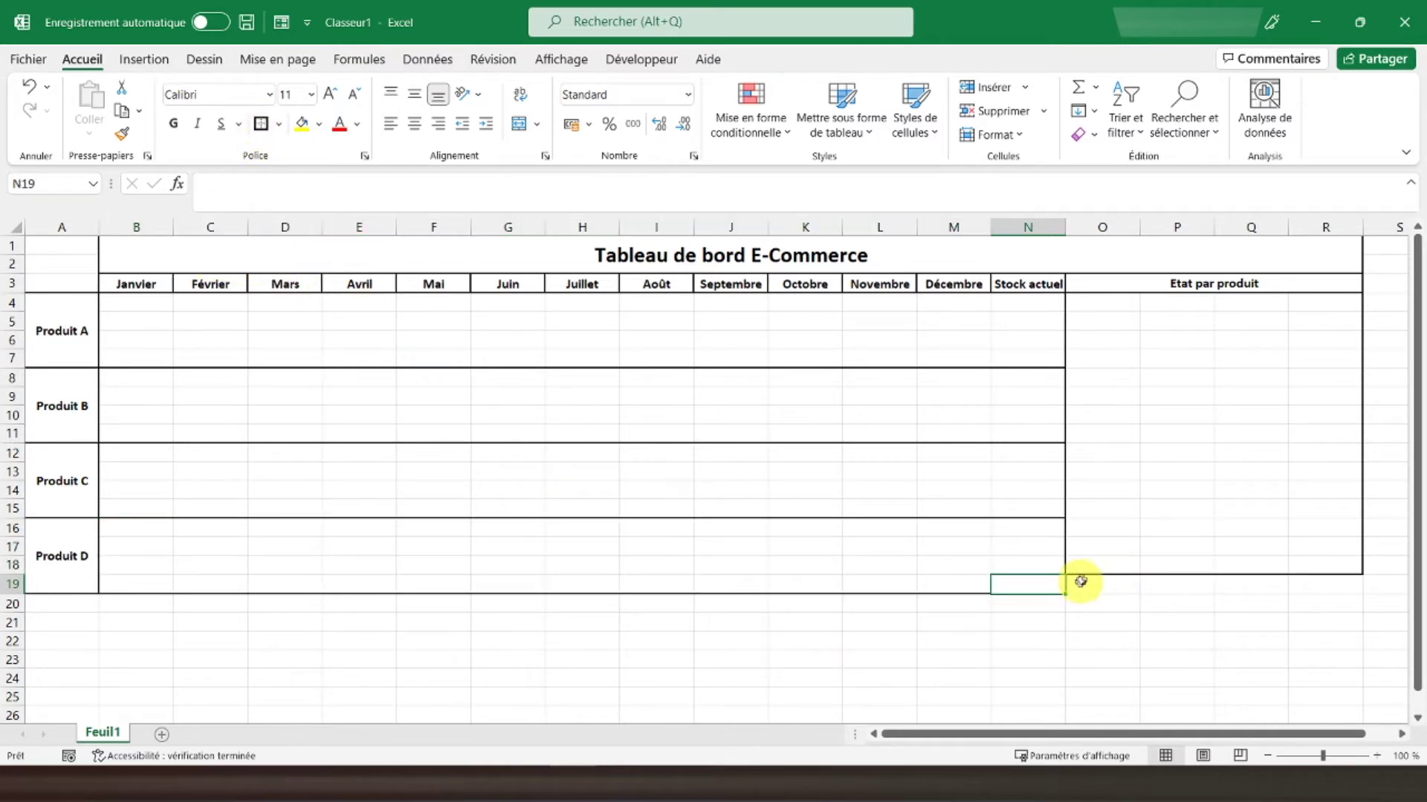
- Clear the borders on O19:R19, then put a thick outline around O4:R19
drag(1079, 588, 1337, 584)
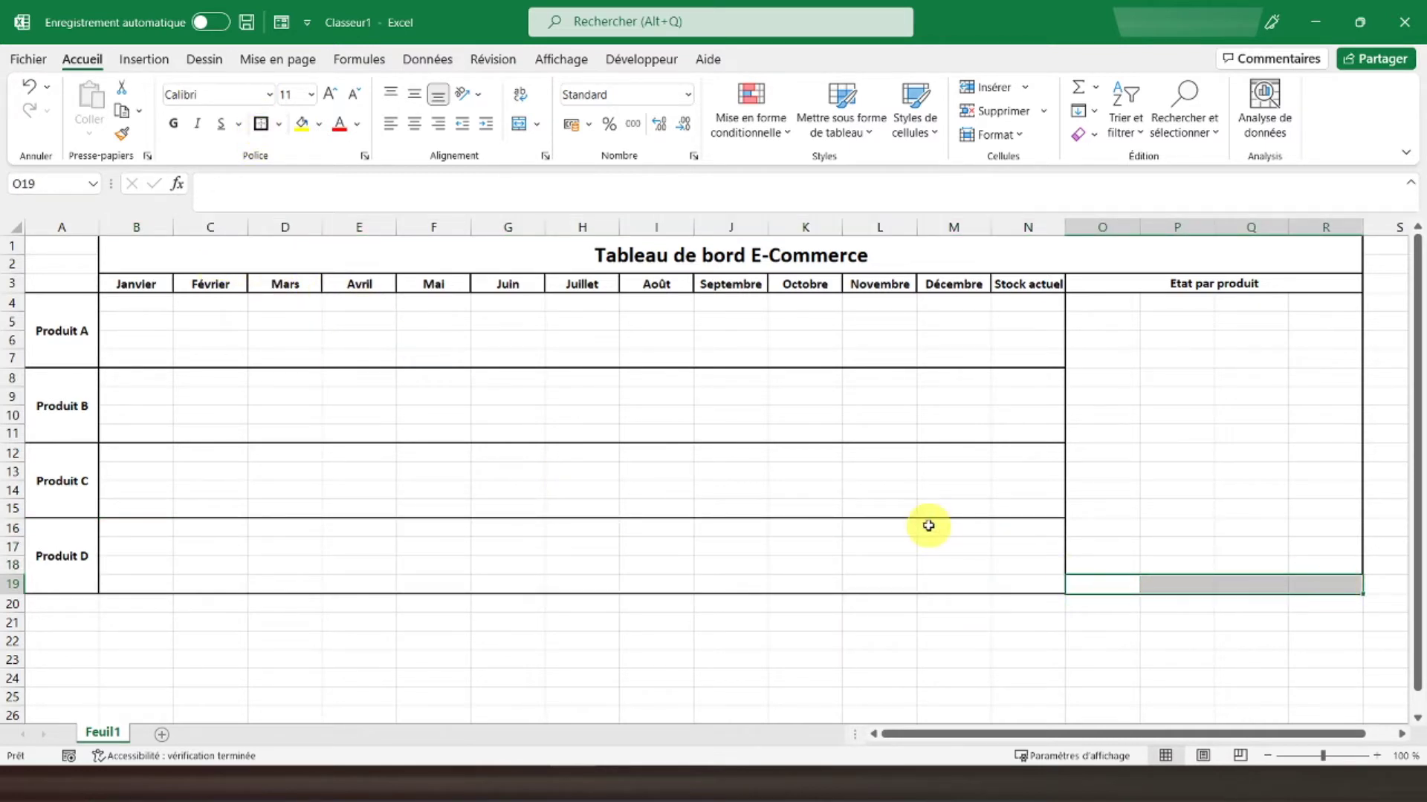
click(279, 124)
click(290, 283)
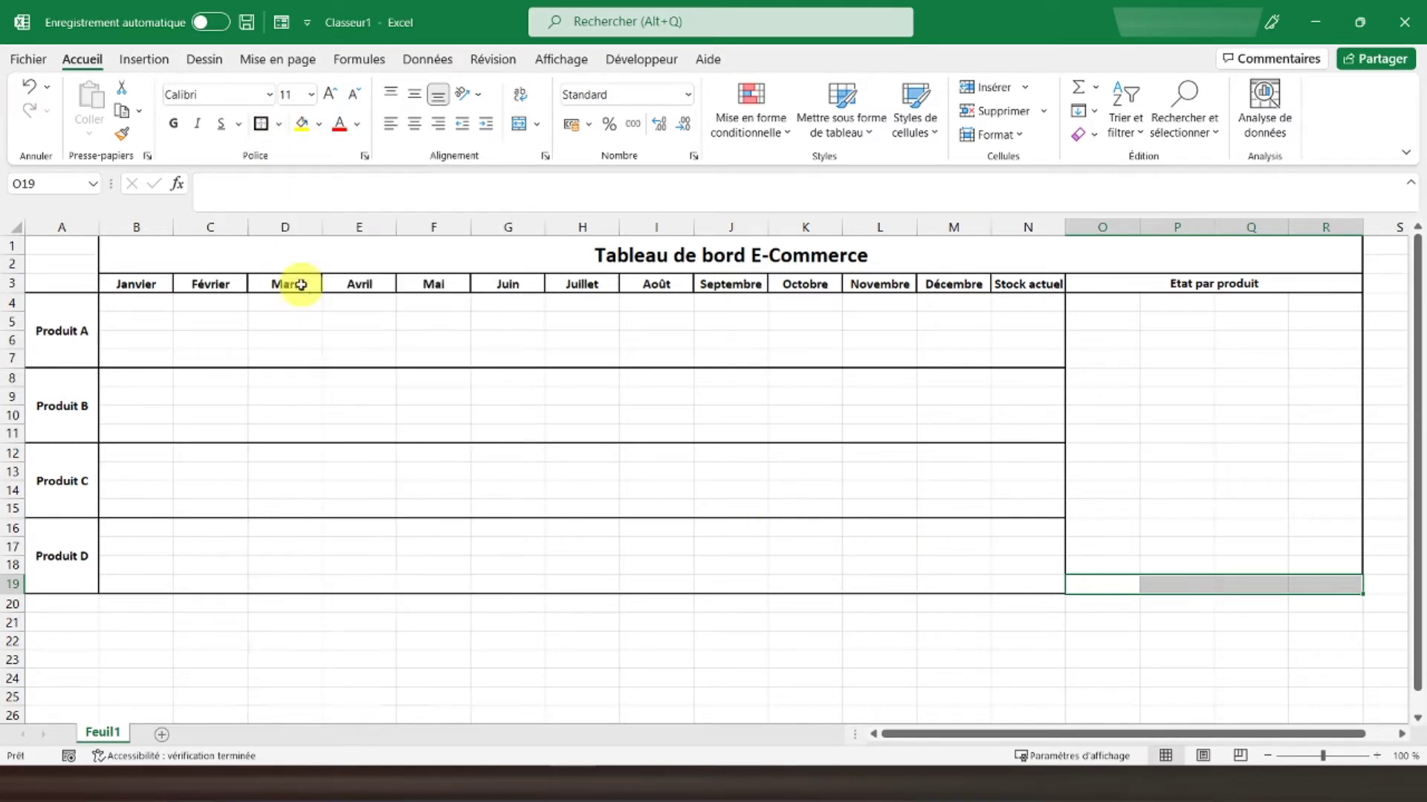
mouse_move(1083, 302)
mouse_down()
mouse_move(1334, 604)
mouse_move(1330, 587)
mouse_up()
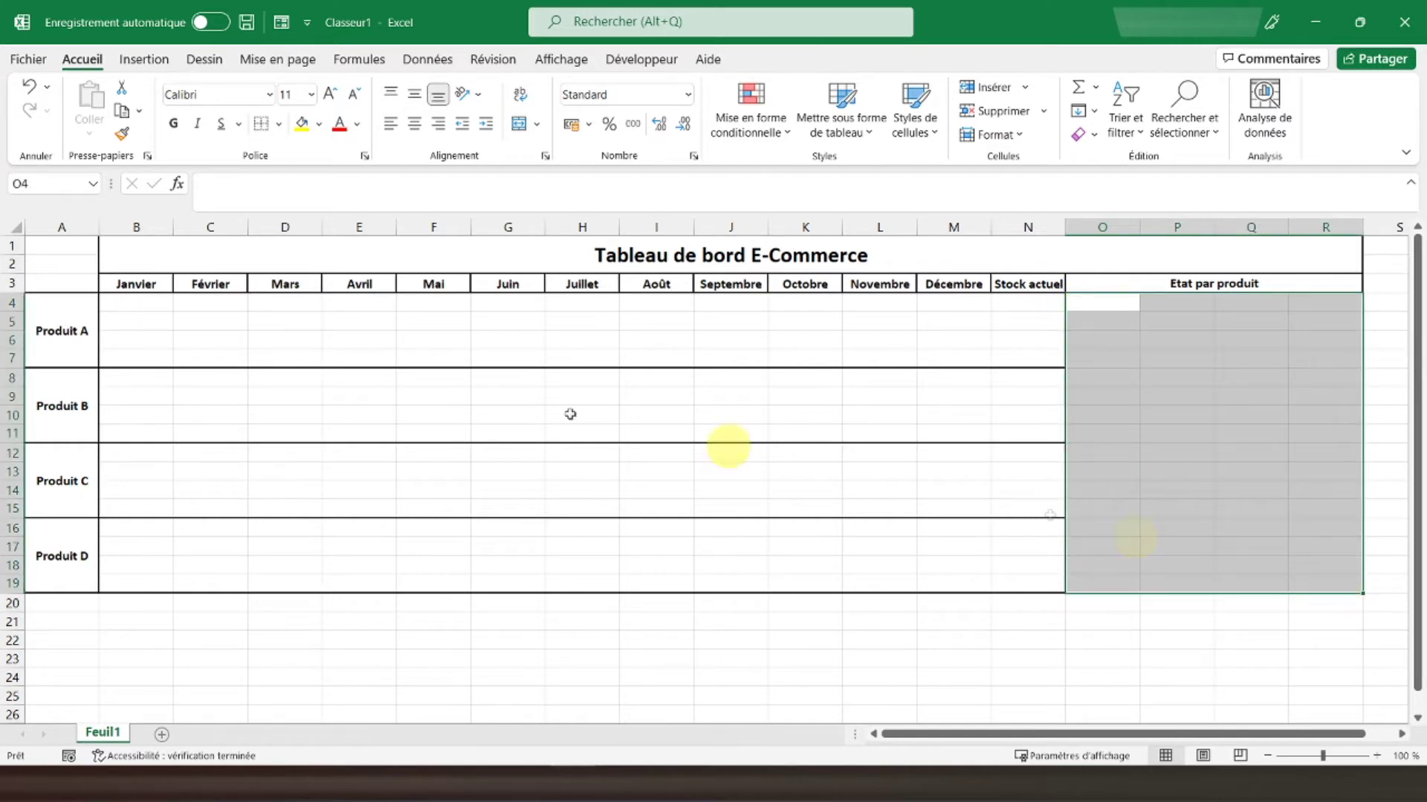
click(280, 124)
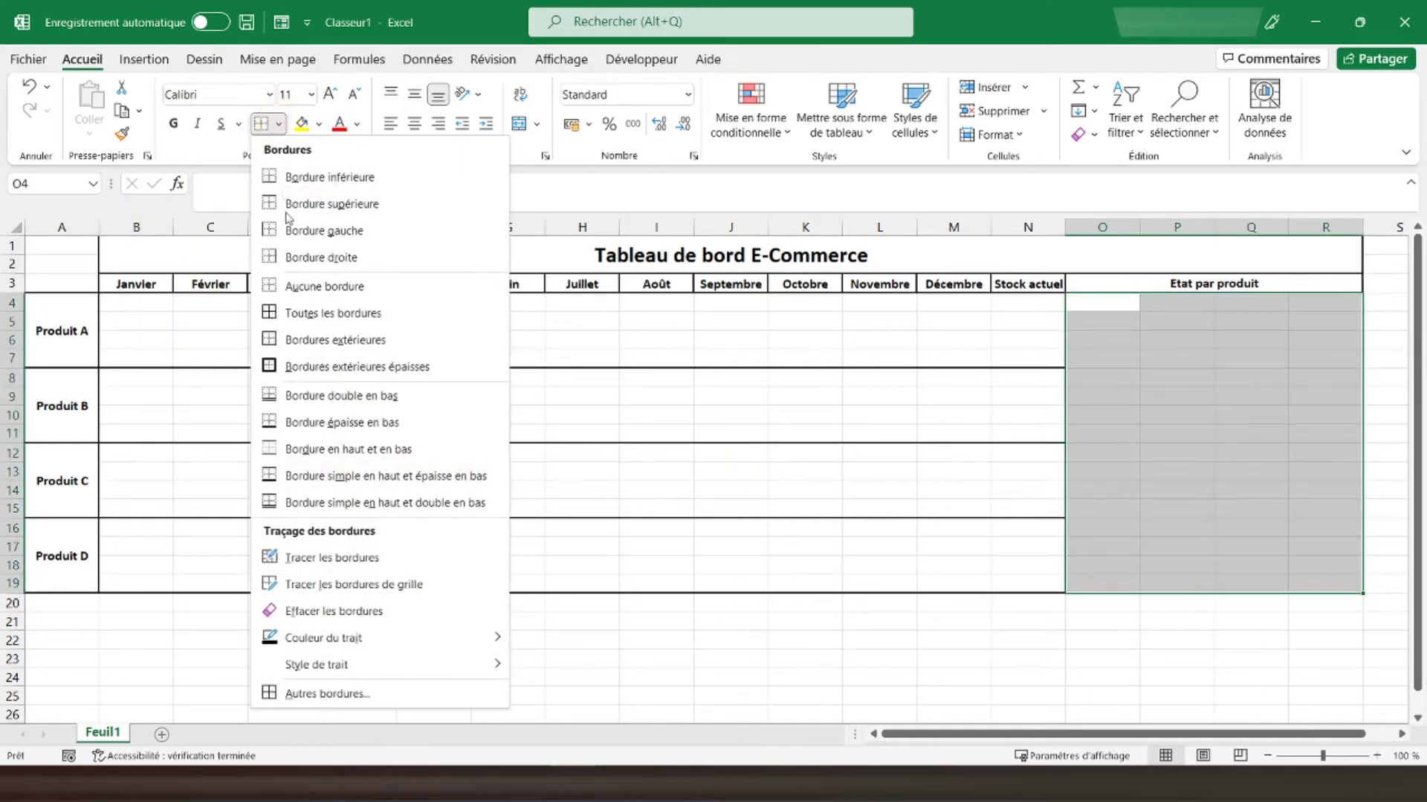
click(314, 360)
click(219, 451)
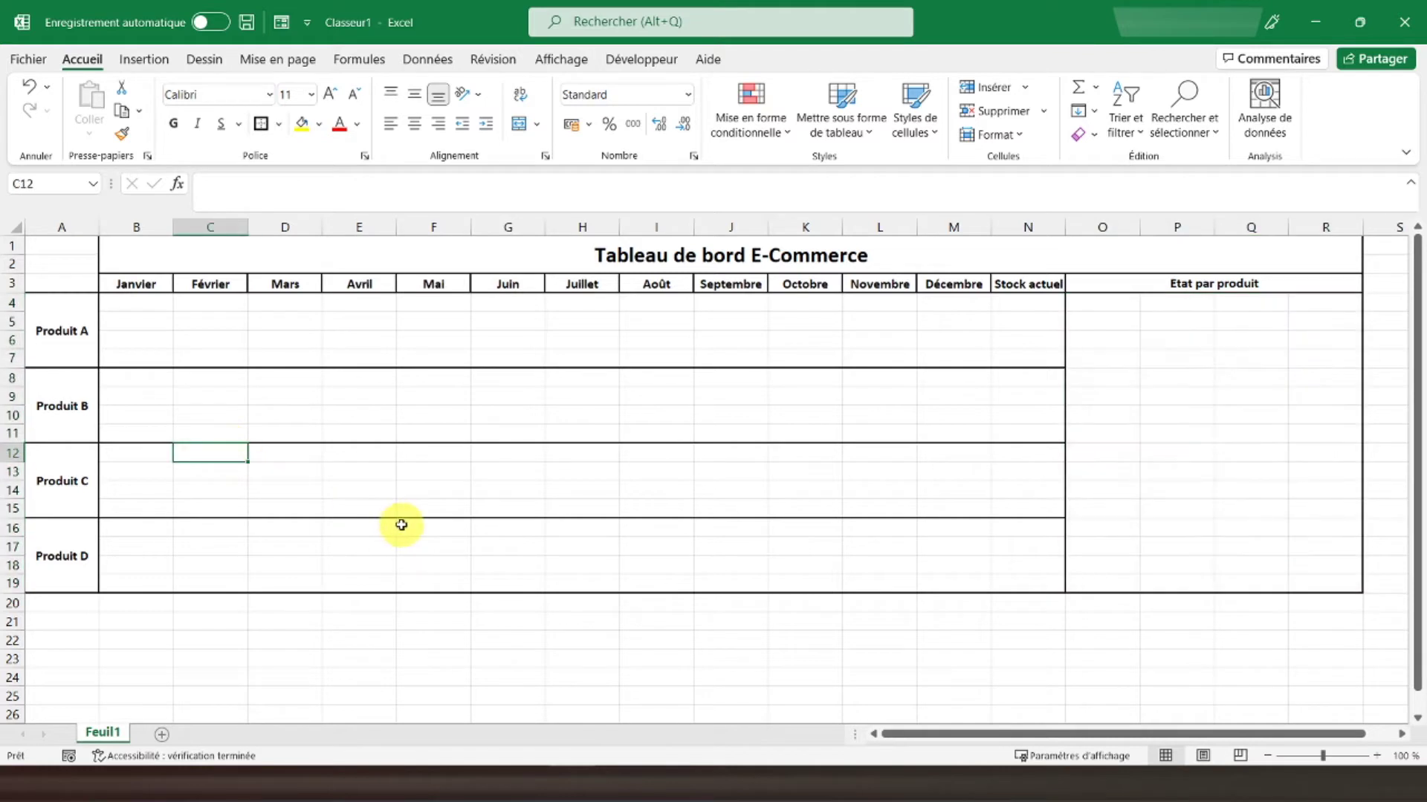
drag(1023, 301, 1023, 578)
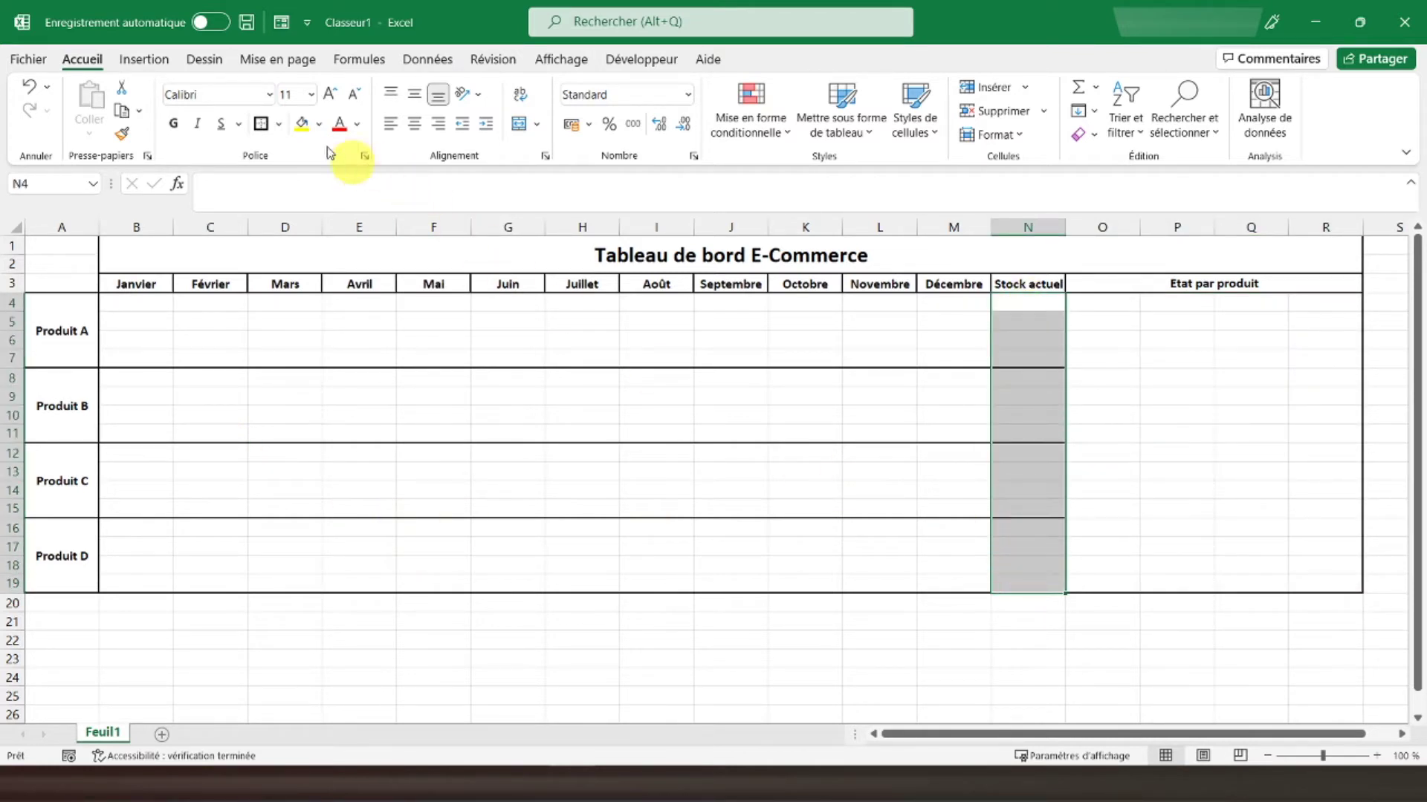
- Put a thick outline around N4:N19 and merge N4:N7
click(261, 134)
drag(1014, 302, 1013, 361)
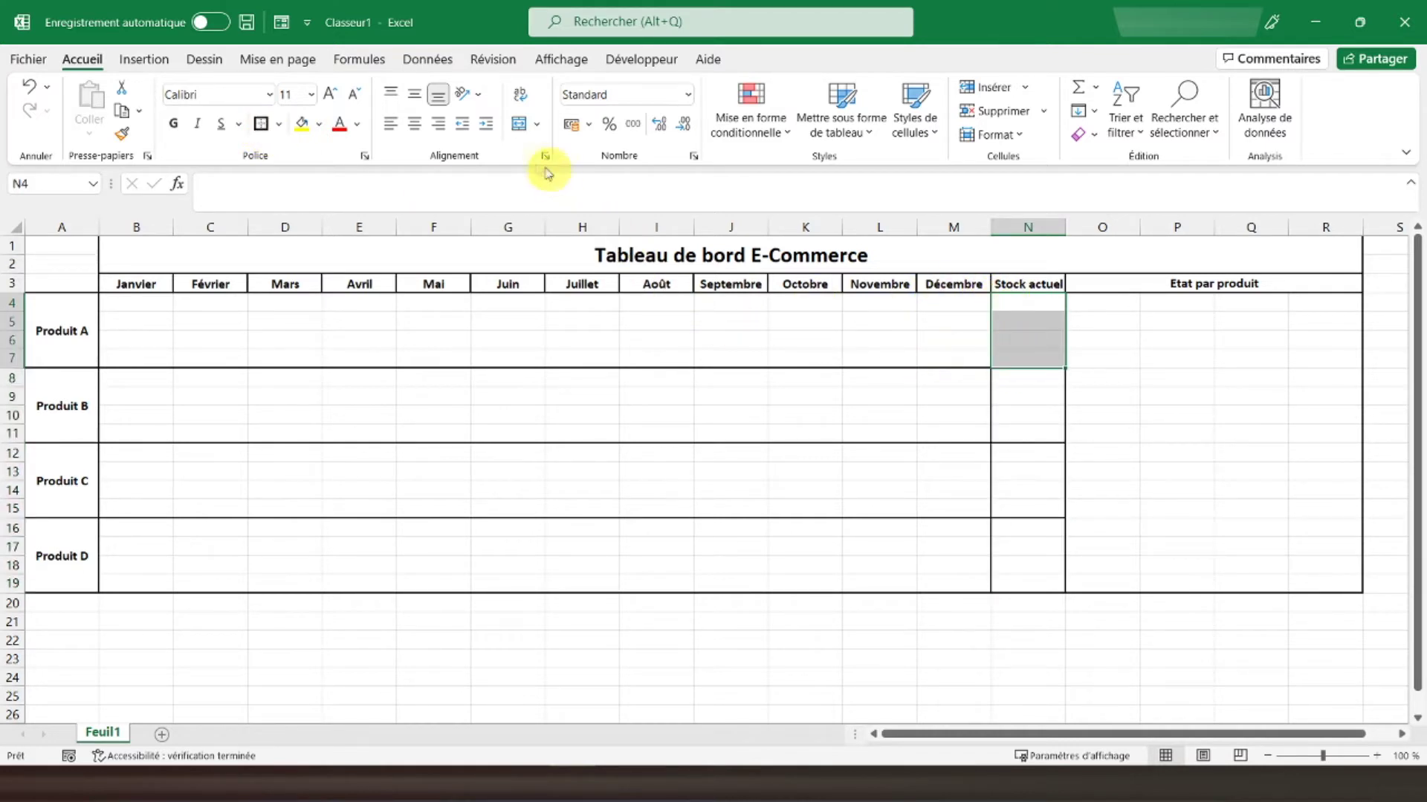
click(519, 123)
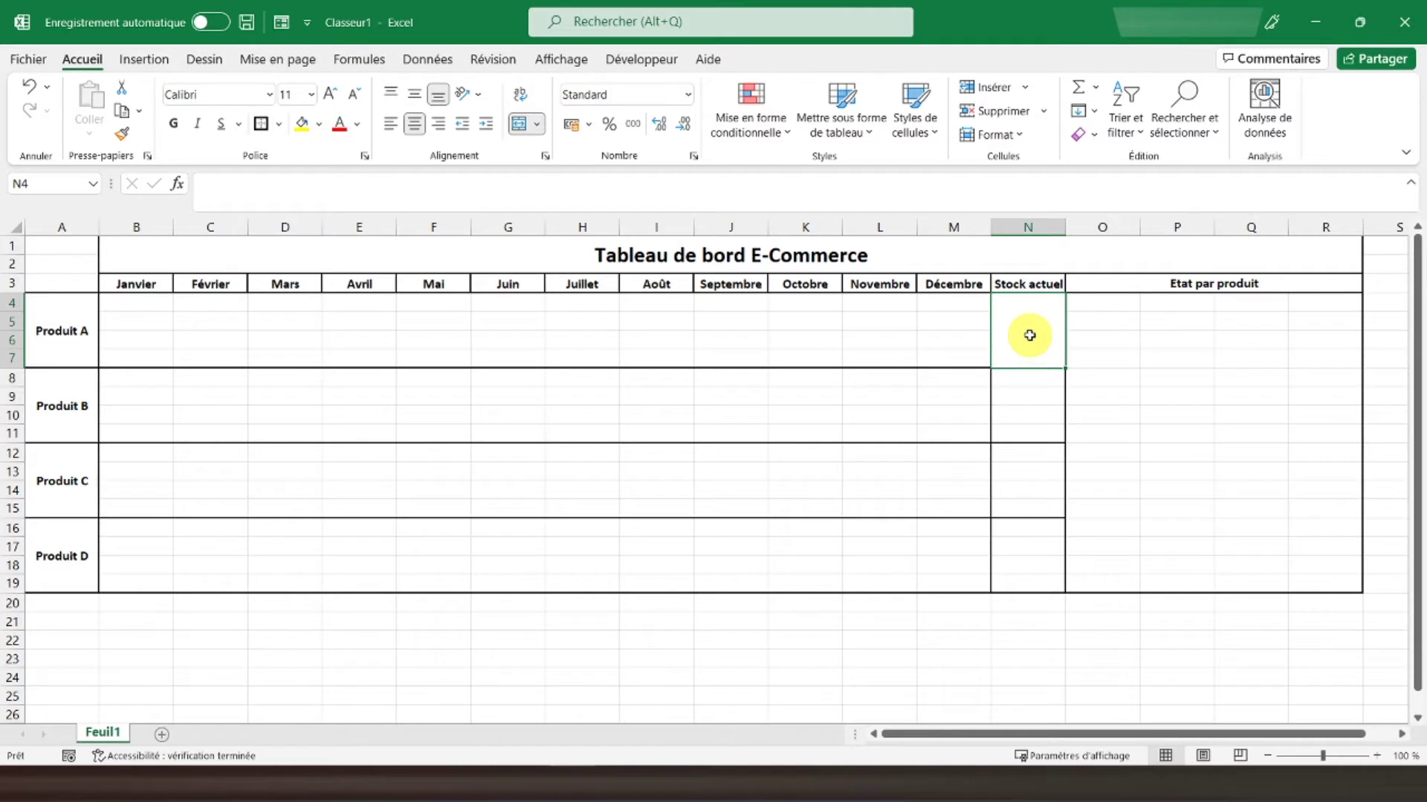
- Copy the merged N4:N7 cell to N8, N12 and N16
key(ctrl+c)
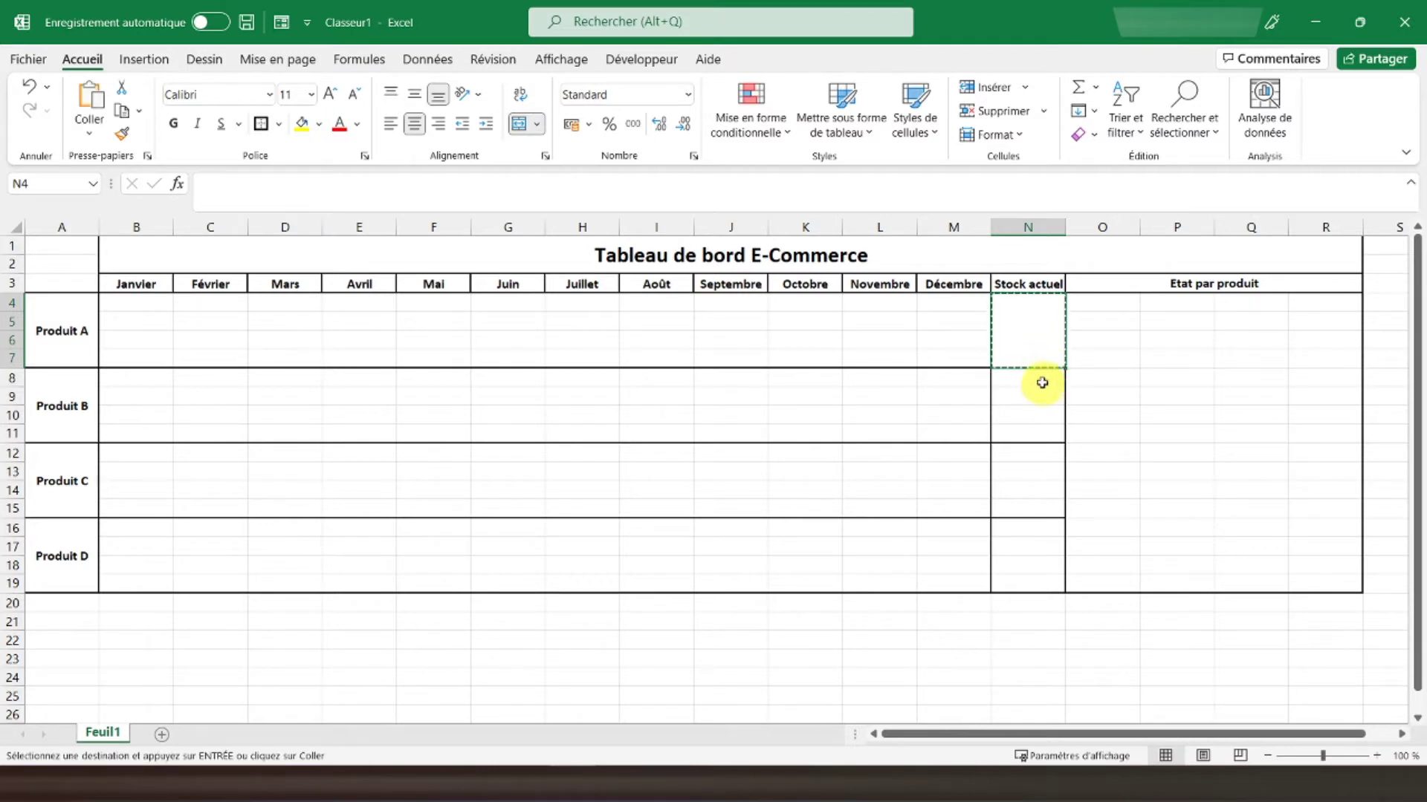
click(1036, 379)
key(ctrl+v)
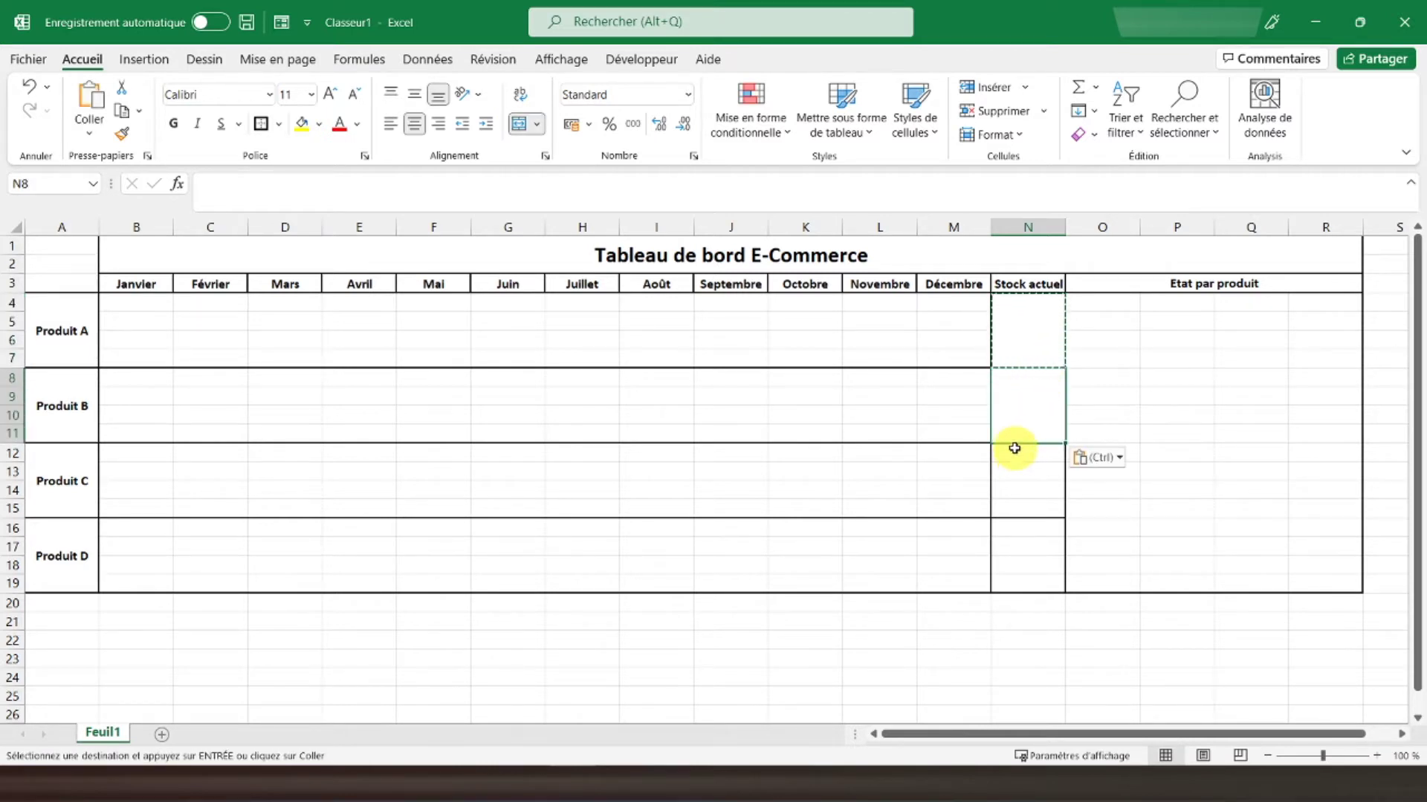
click(1013, 450)
key(ctrl+v)
click(1007, 522)
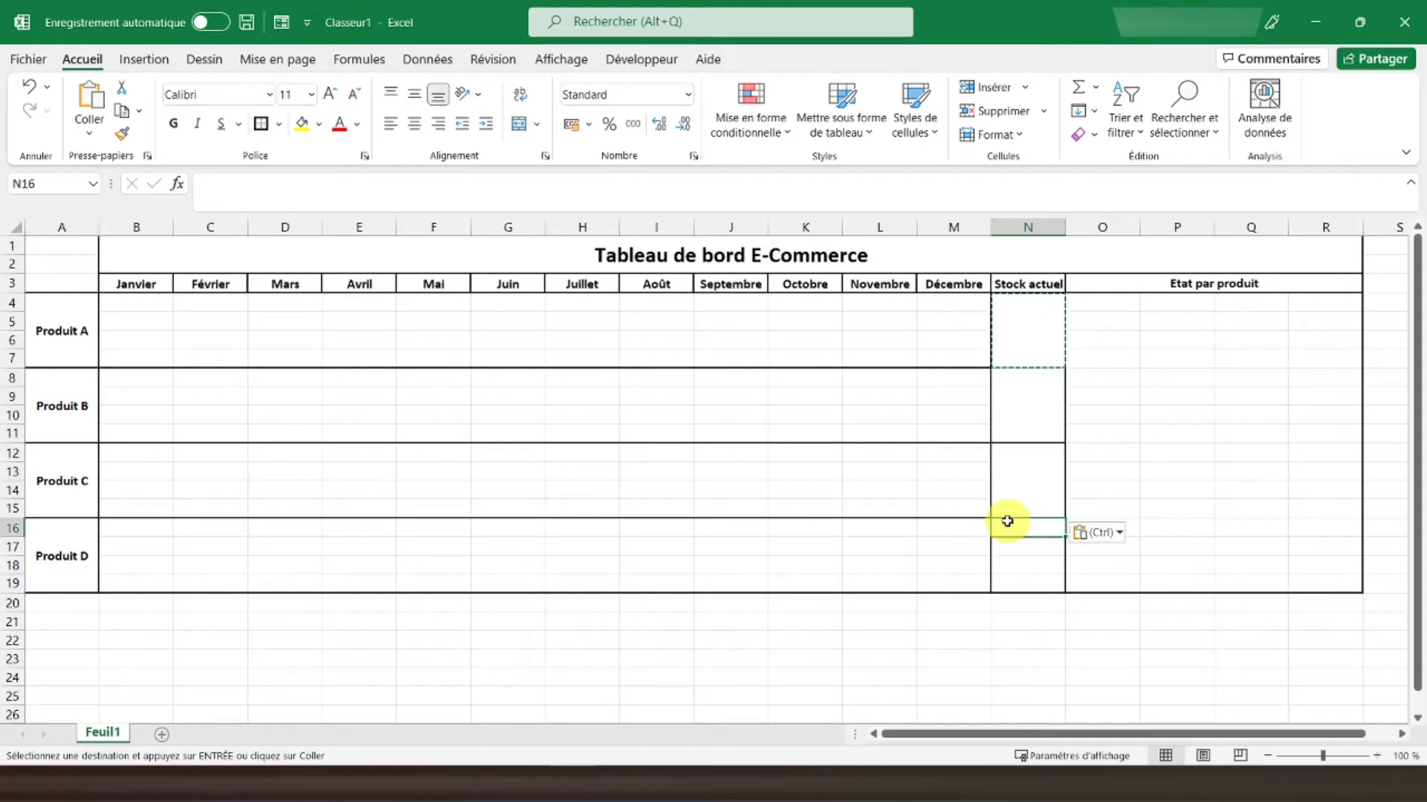
key(ctrl+v)
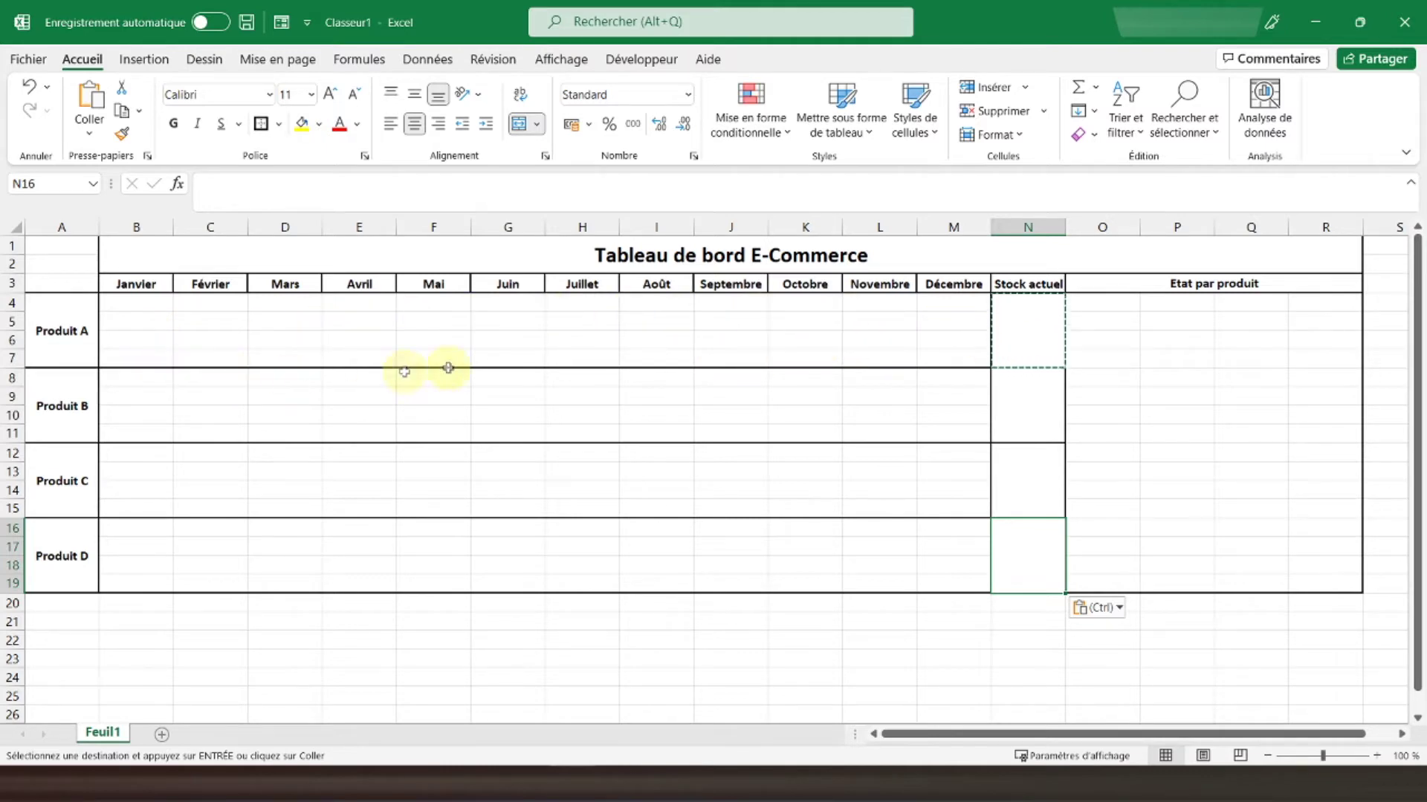
click(163, 486)
- Merge A20:R21 and enter the heading 'Indicateurs de gestion'
scroll(165, 485, down, 1)
scroll(162, 482, up, 1)
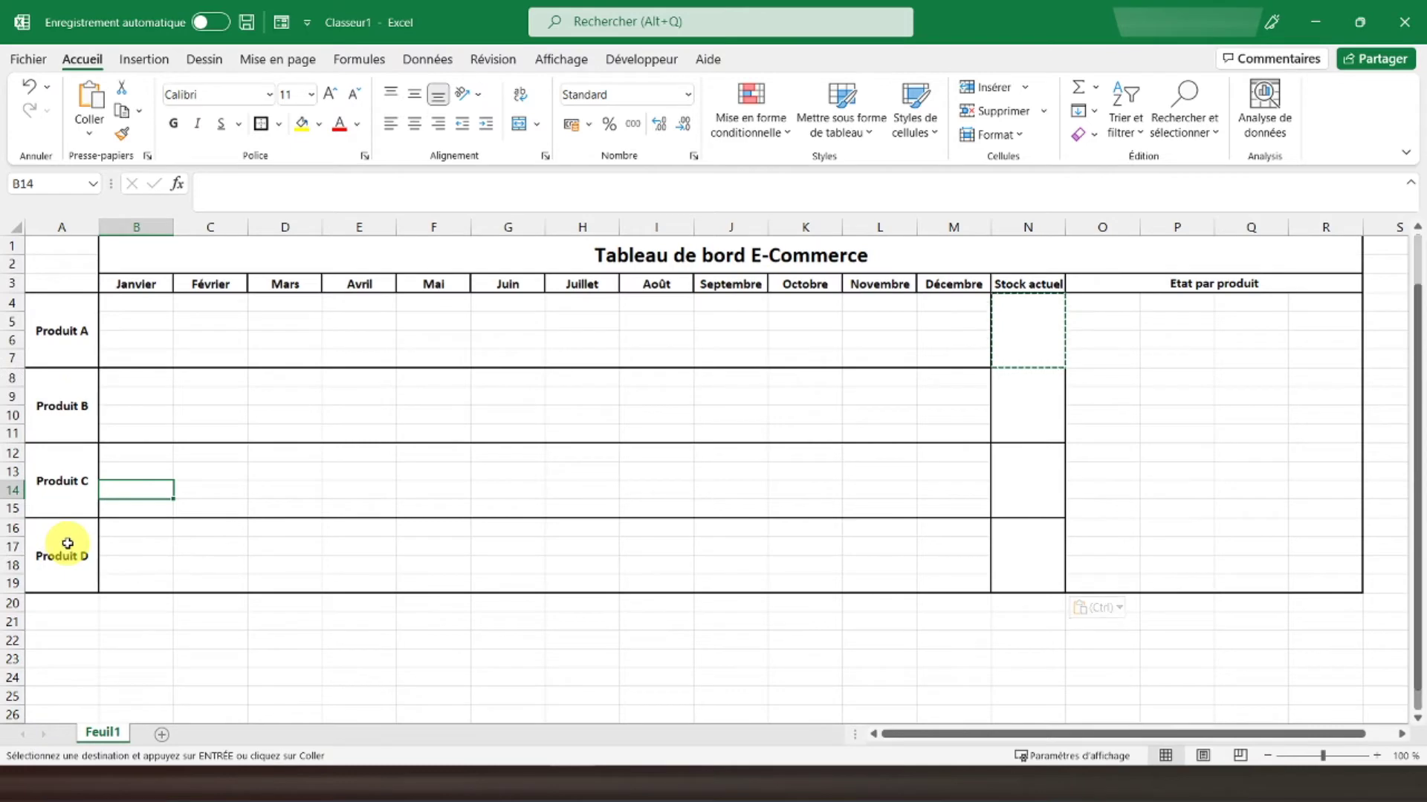
scroll(65, 542, down, 2)
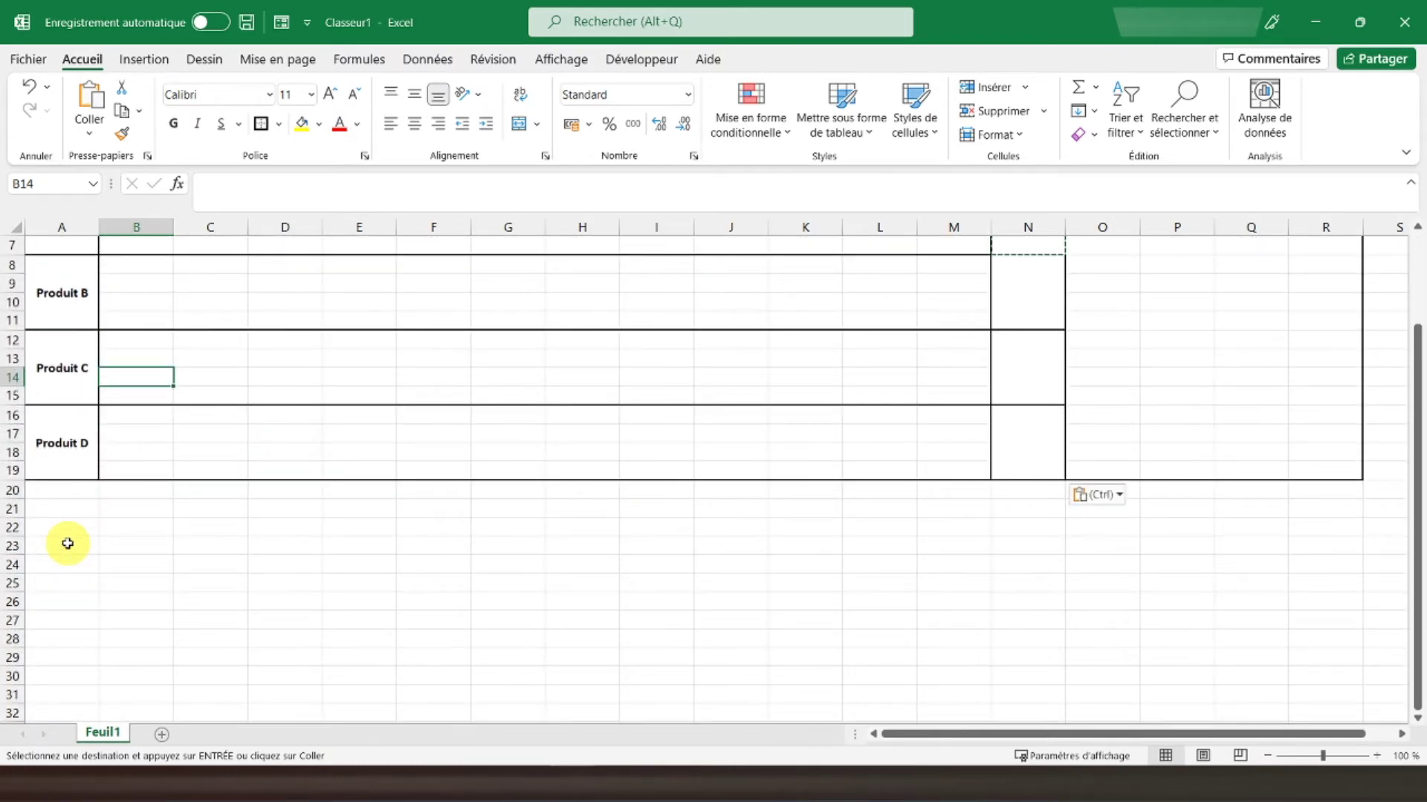
click(39, 488)
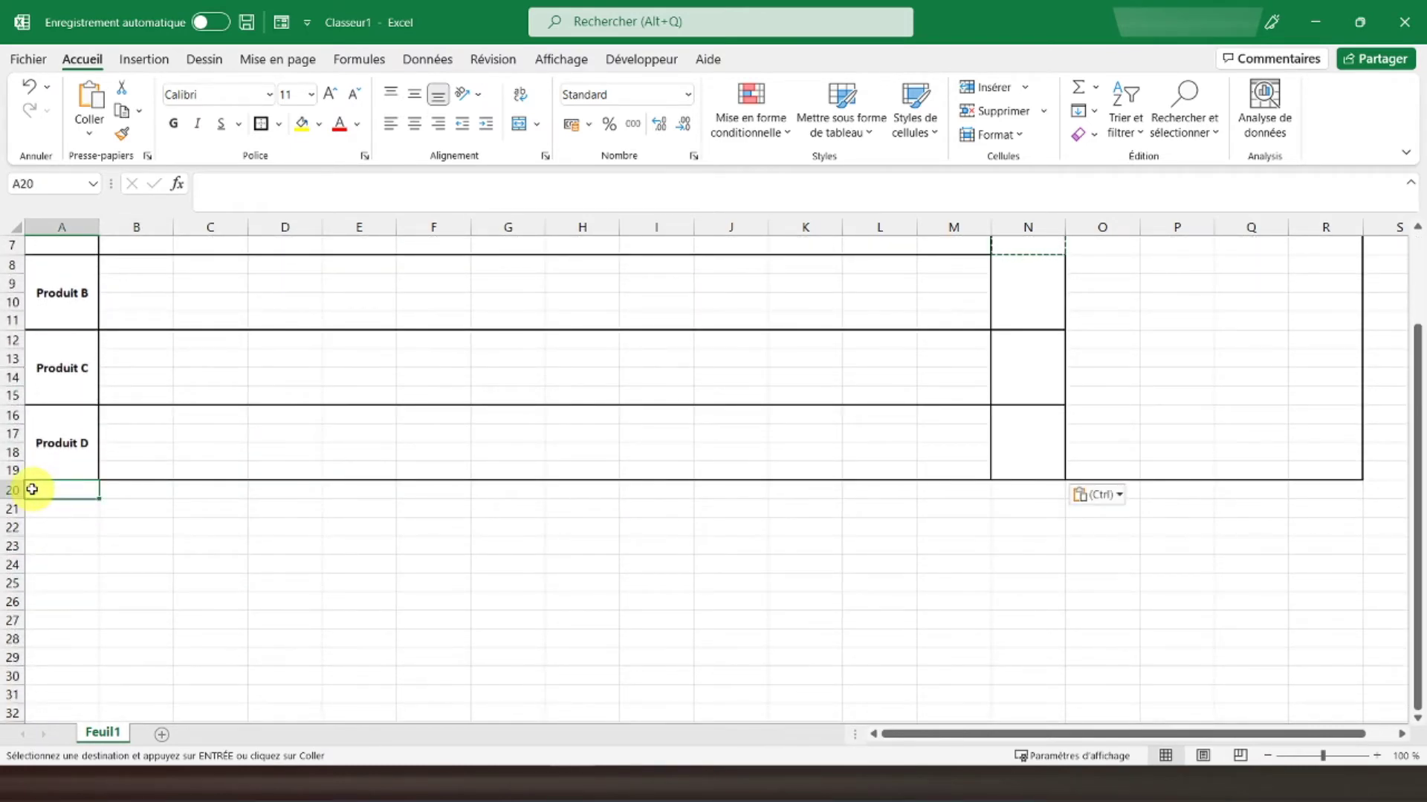
mouse_move(32, 489)
mouse_down()
mouse_move(1327, 498)
mouse_move(1331, 510)
mouse_up()
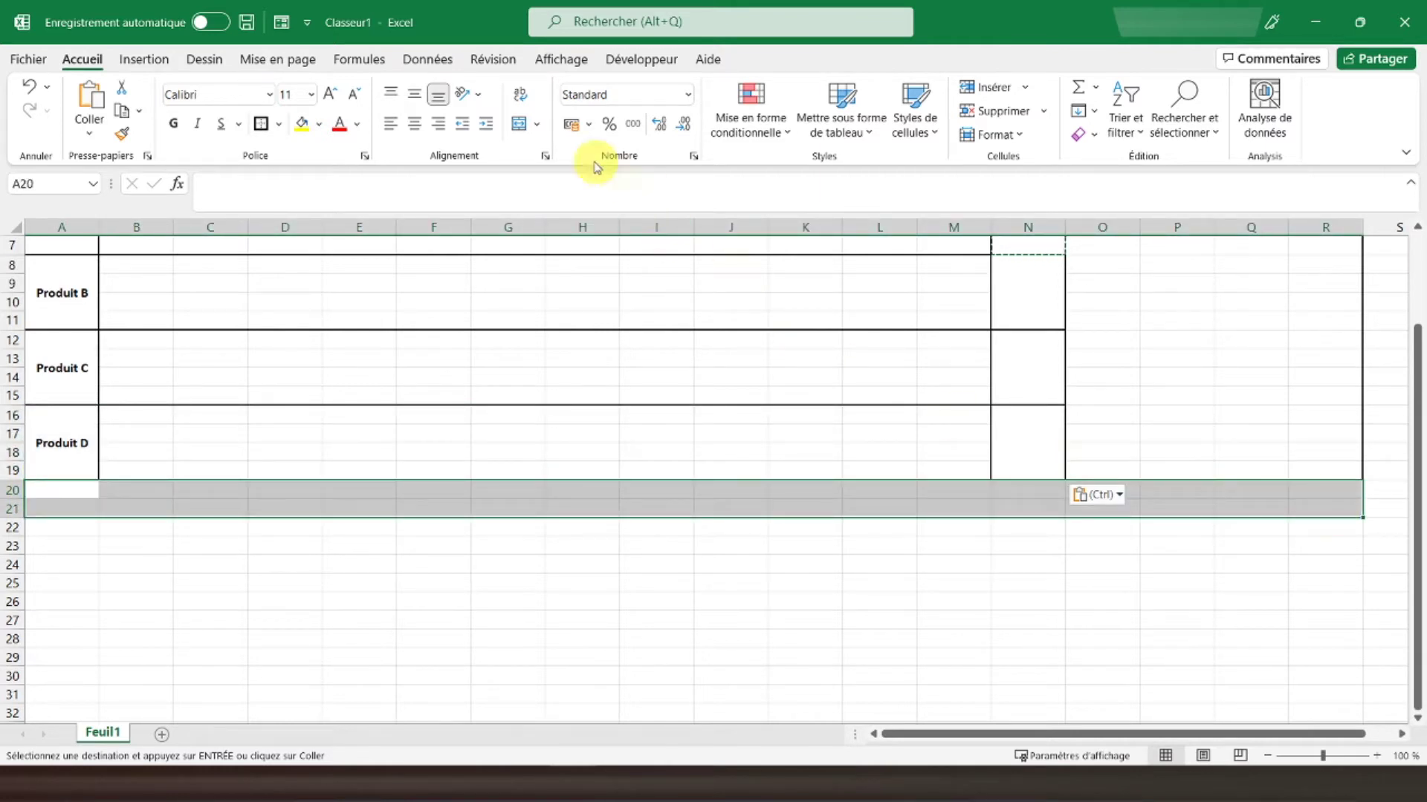
click(520, 126)
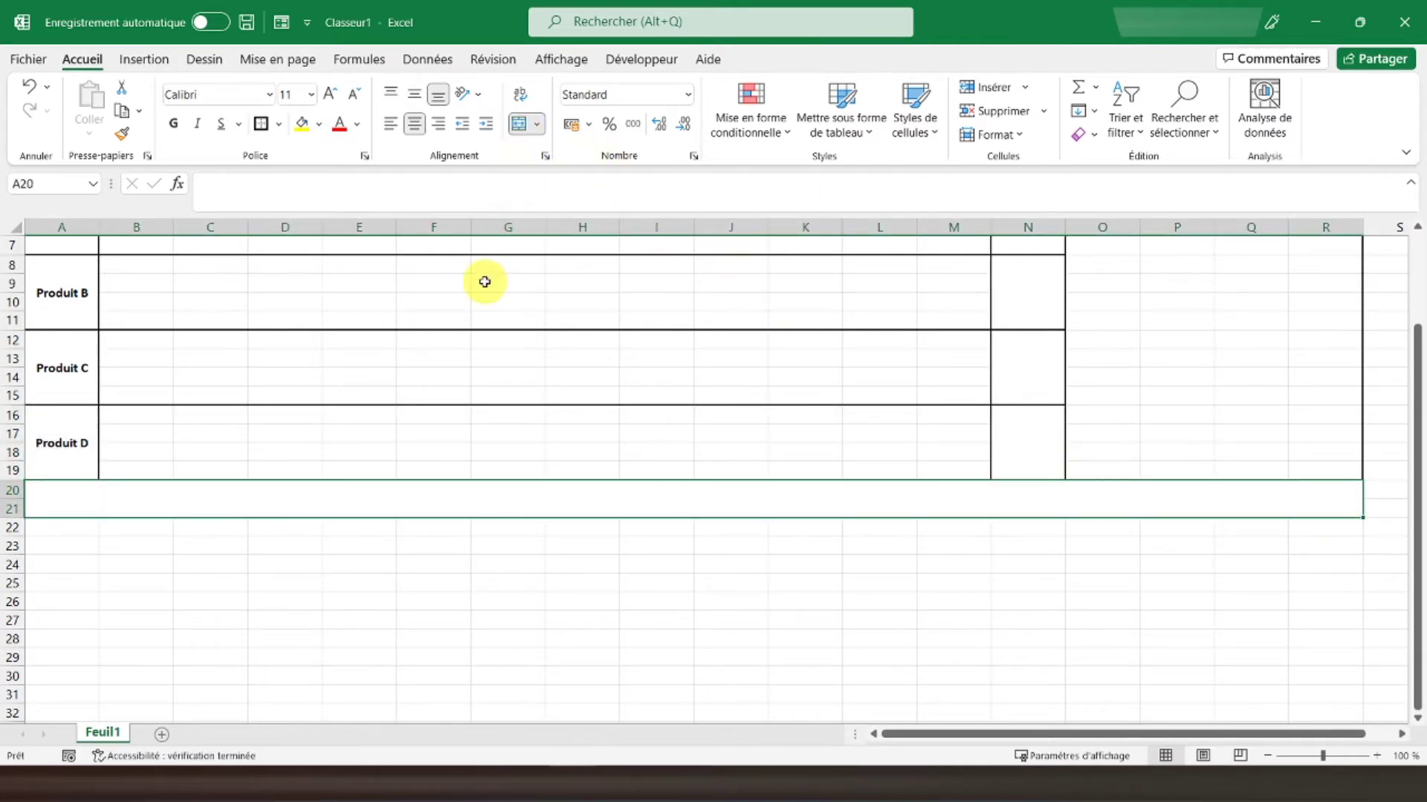
text(Indi)
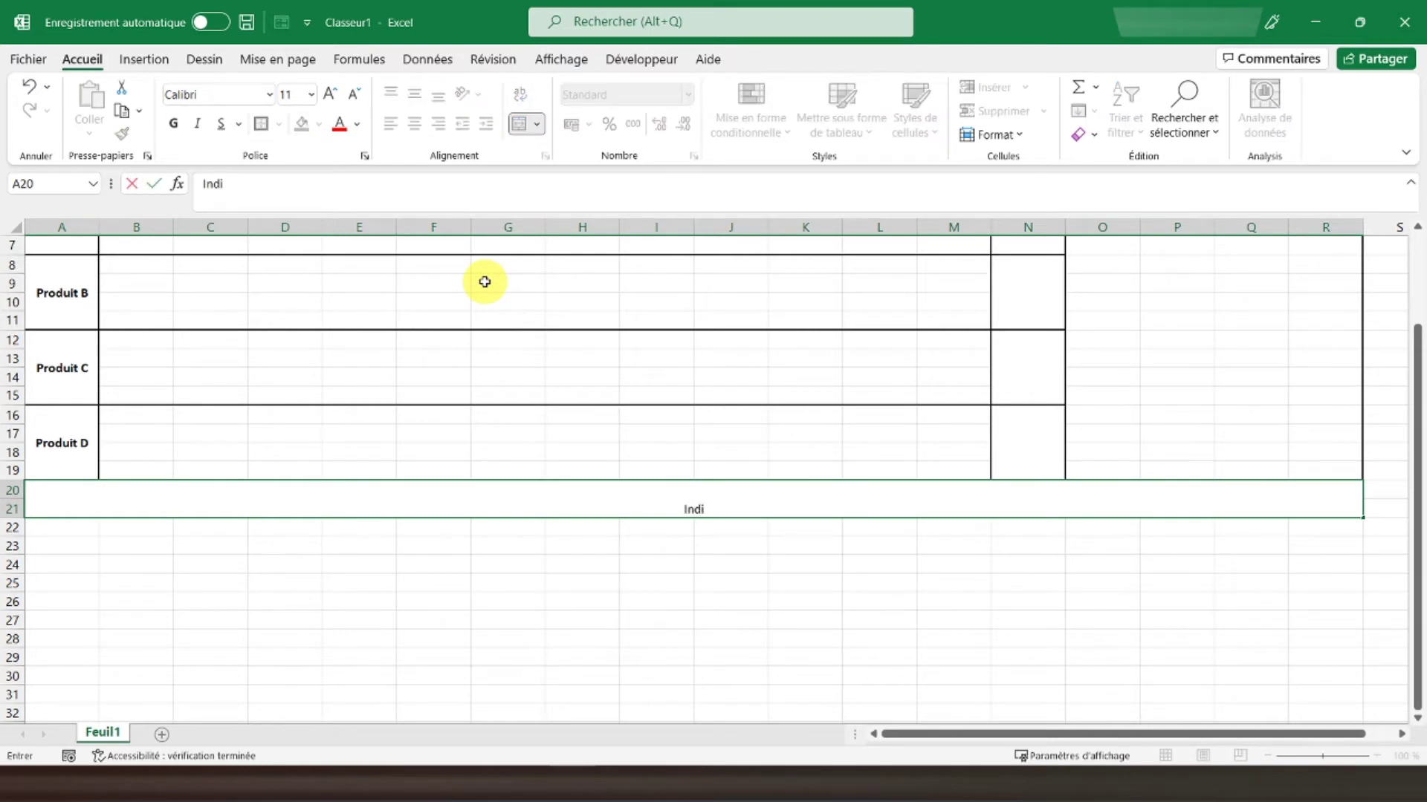
text(cateurs de gestion)
key(Return)
- Centre the Indicateurs de gestion heading vertically, make it bold, and set it to 18 pt
key(Up)
click(414, 94)
click(173, 123)
scroll(370, 304, up, 2)
click(535, 259)
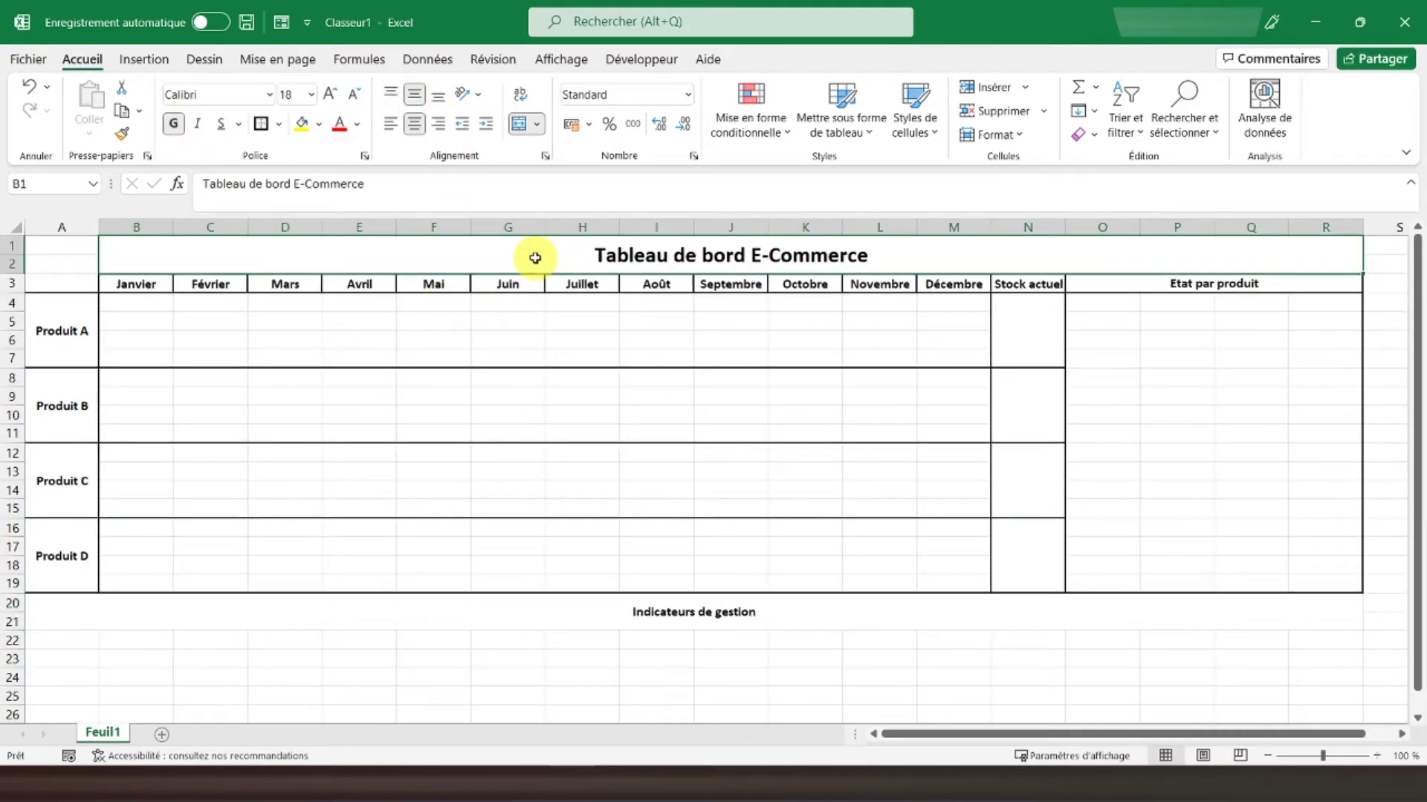
click(517, 608)
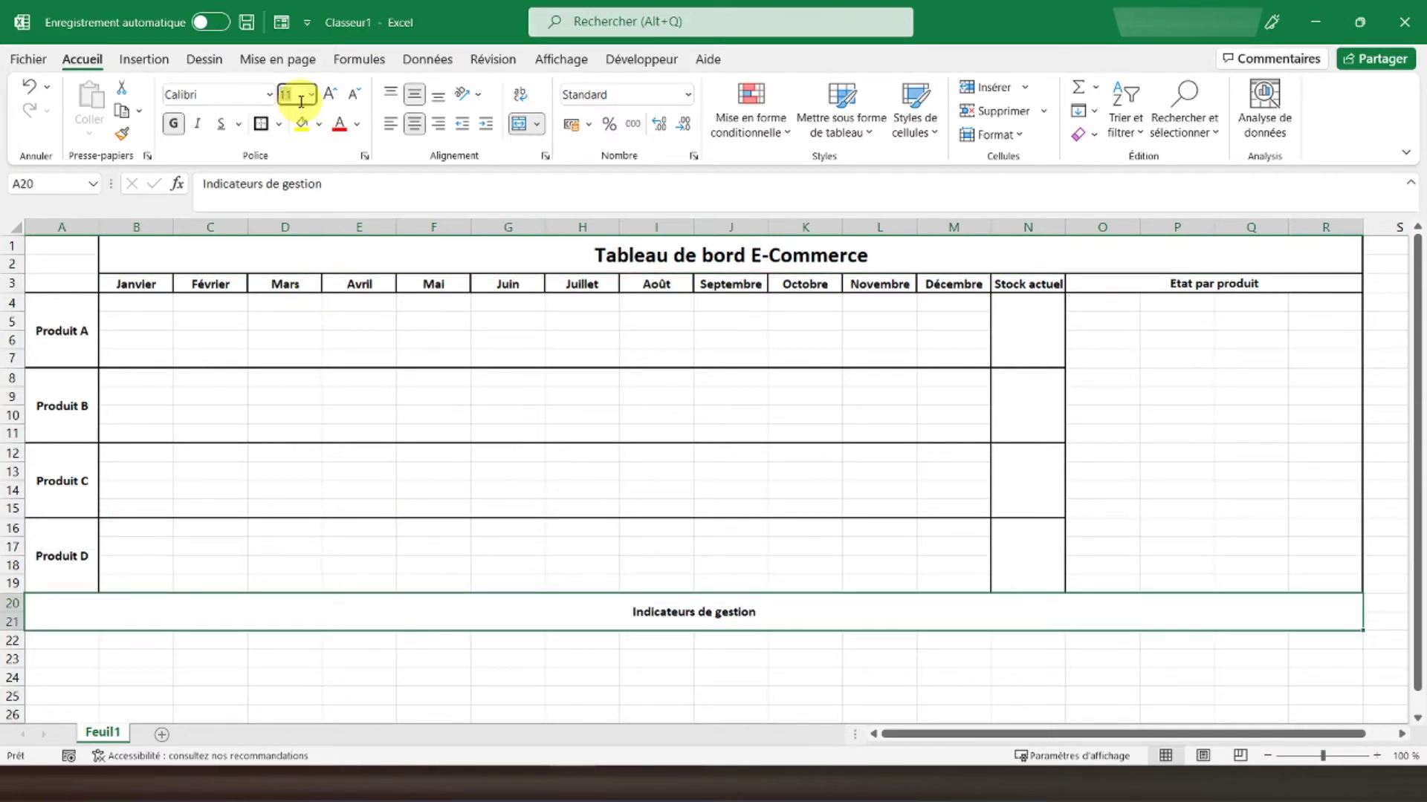
key(Return)
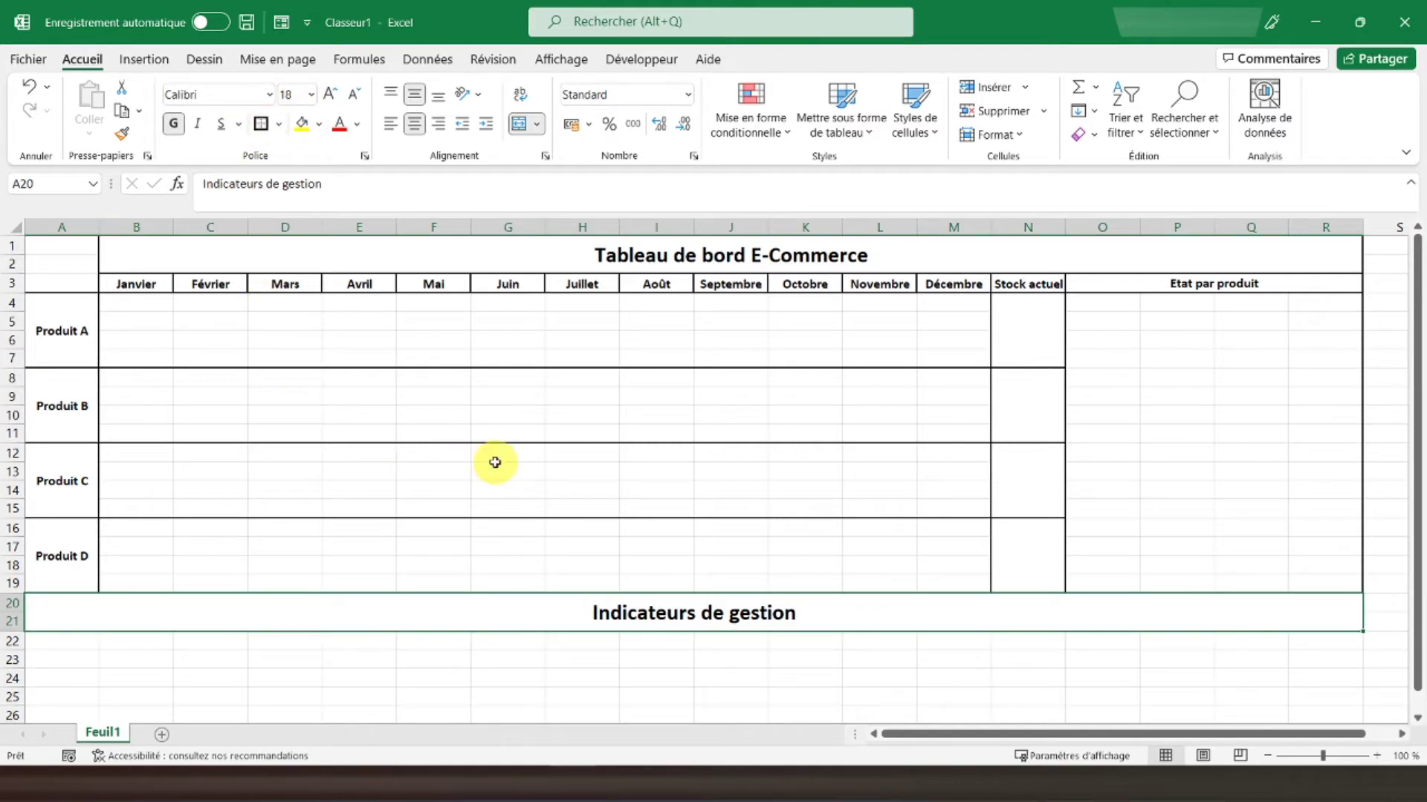
scroll(357, 624, down, 1)
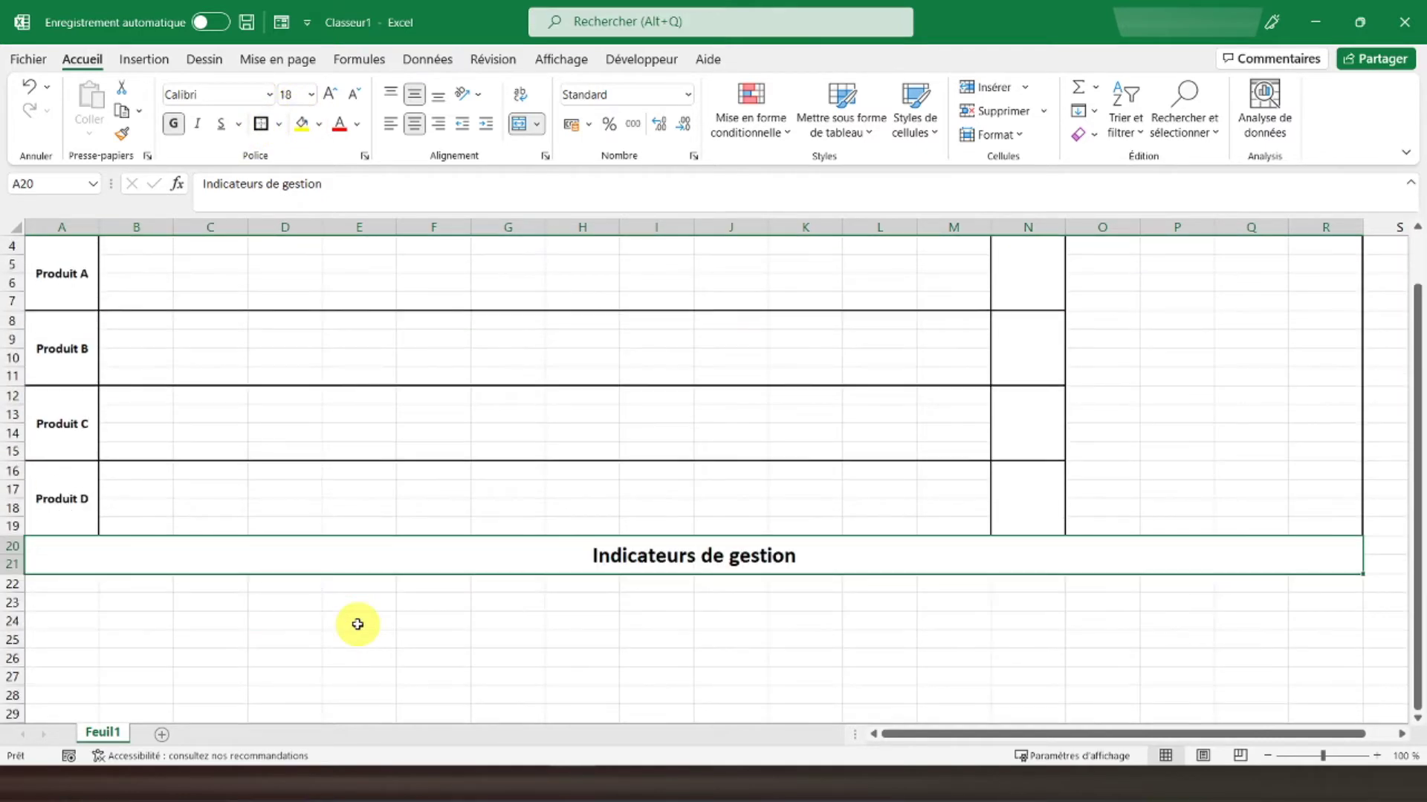
scroll(358, 624, down, 1)
click(133, 529)
scroll(144, 523, up, 2)
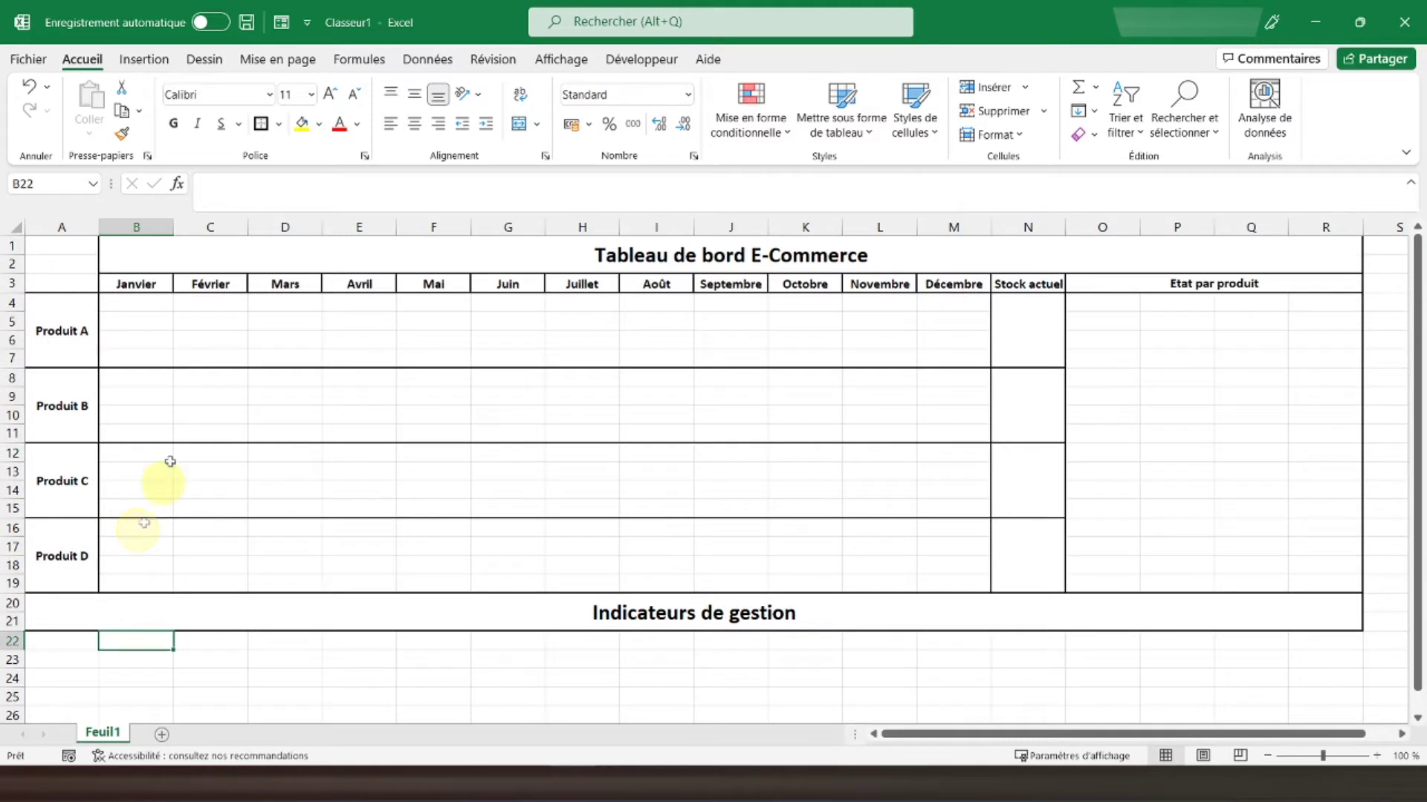
- Copy the Janvier–Décembre headers from B3:M3 into row 22 starting at B22
drag(128, 283, 928, 282)
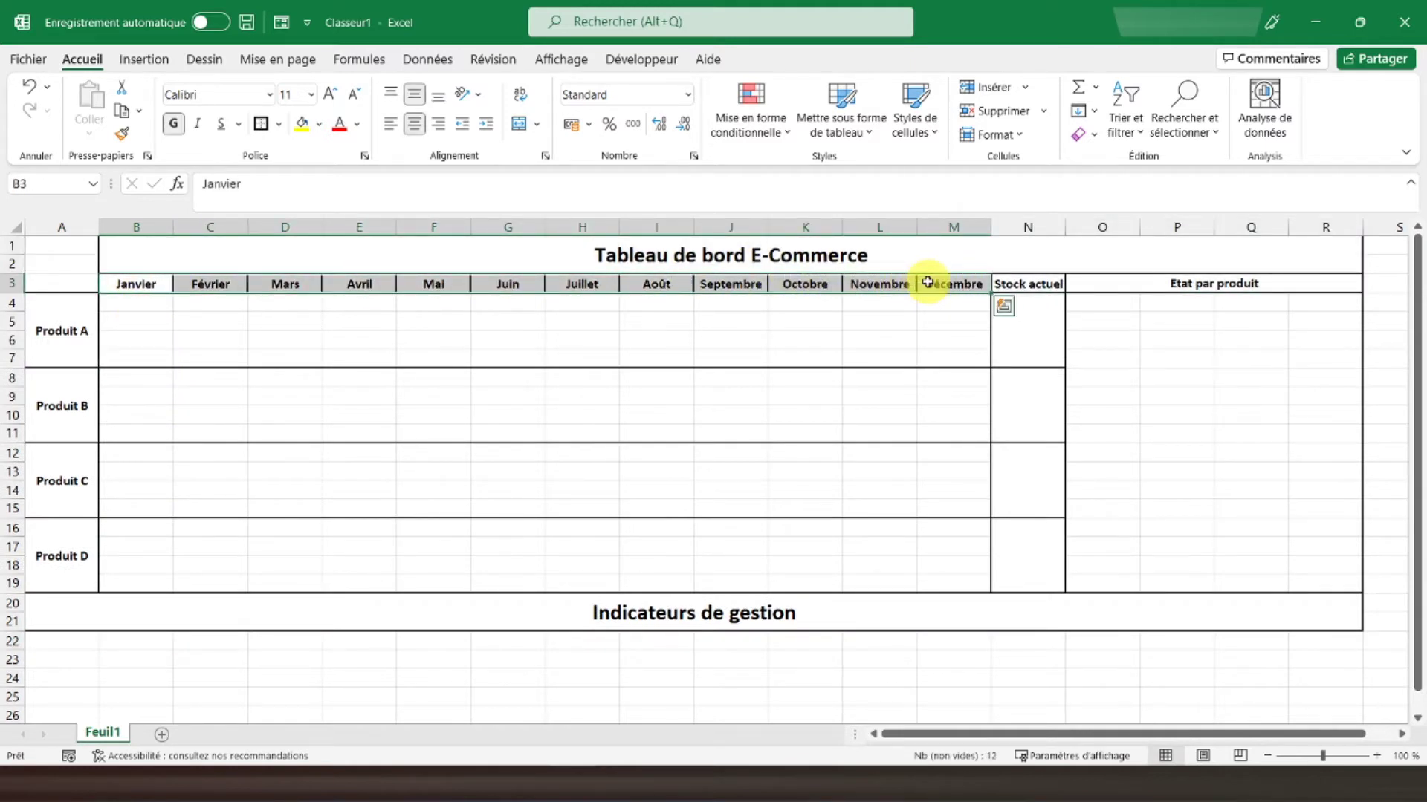
key(ctrl+c)
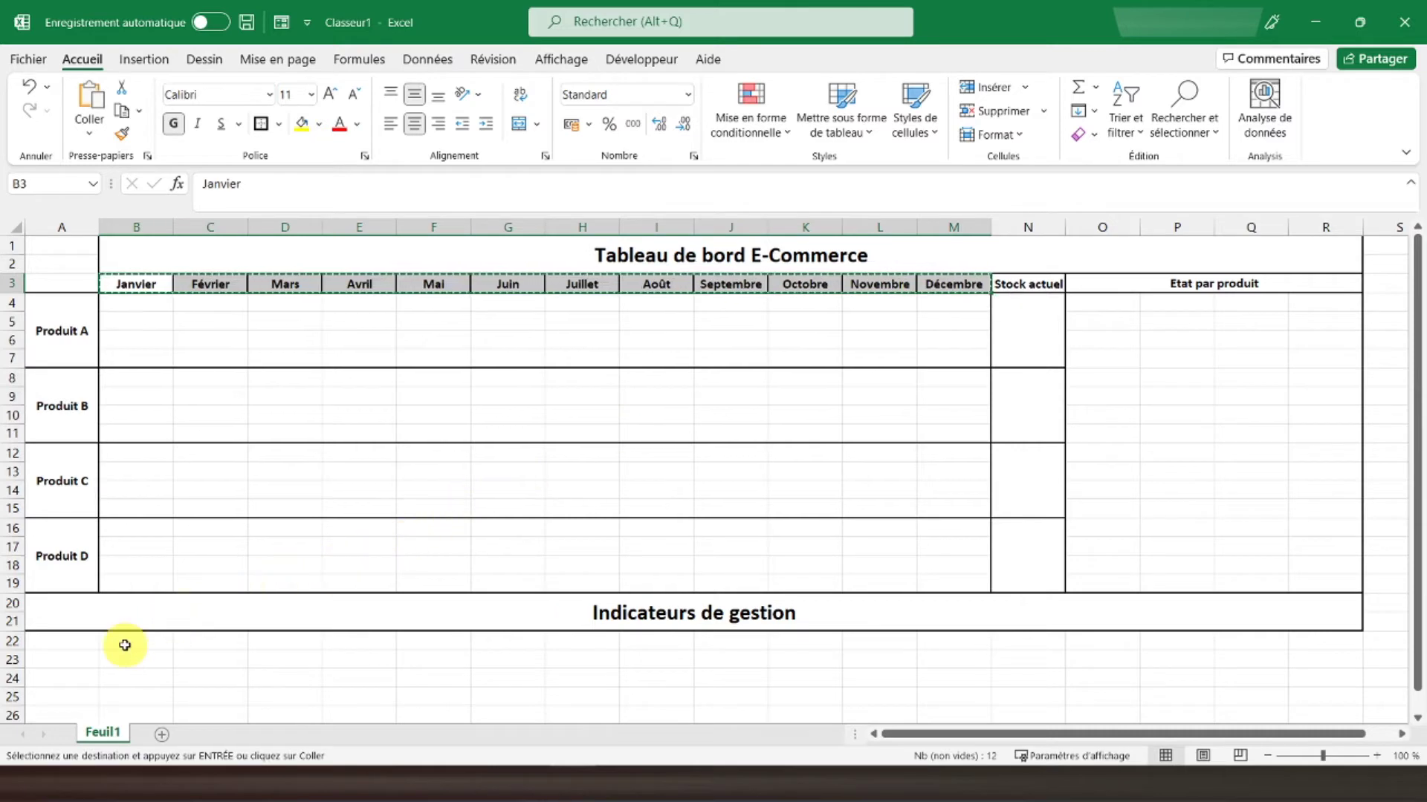
click(124, 640)
key(ctrl+v)
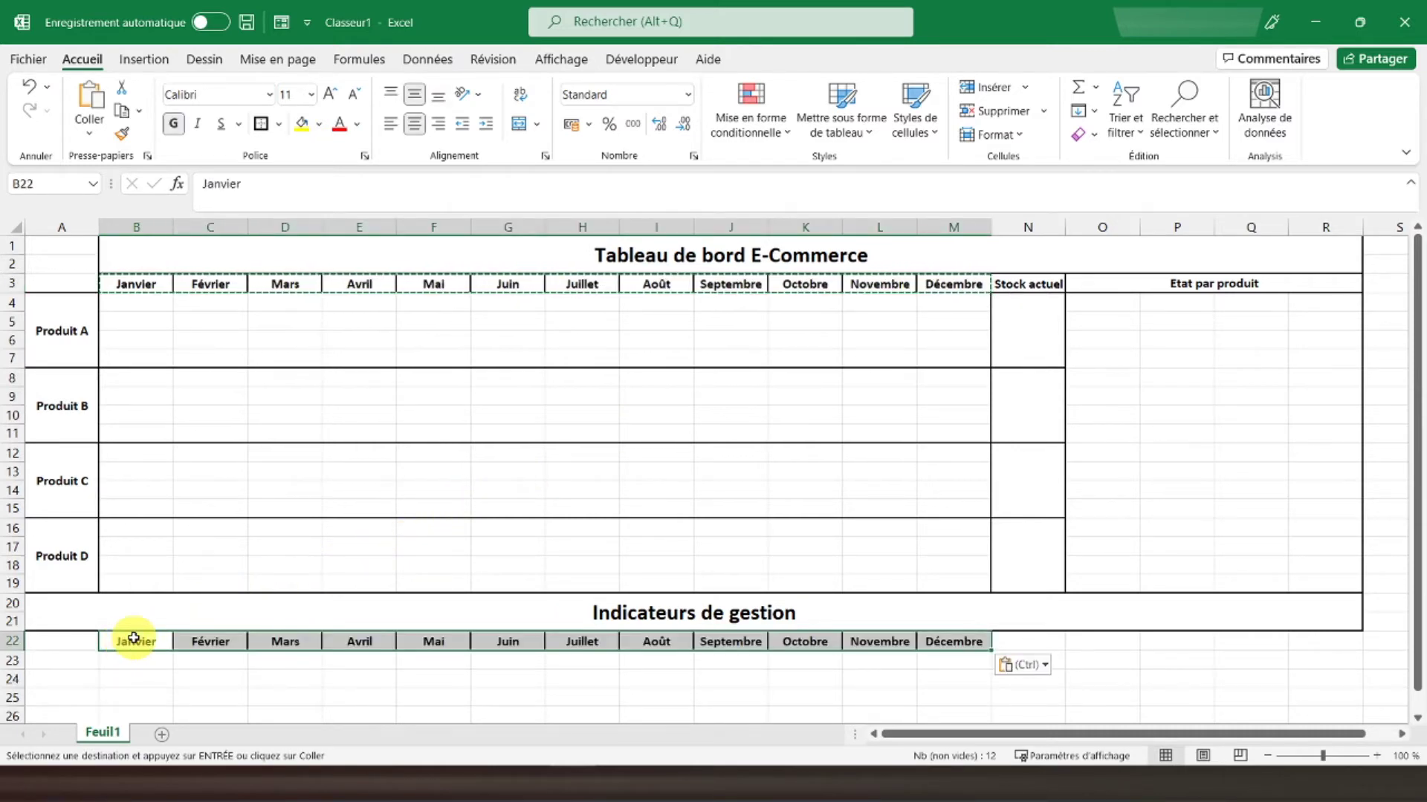
scroll(134, 637, down, 2)
scroll(134, 637, down, 2)
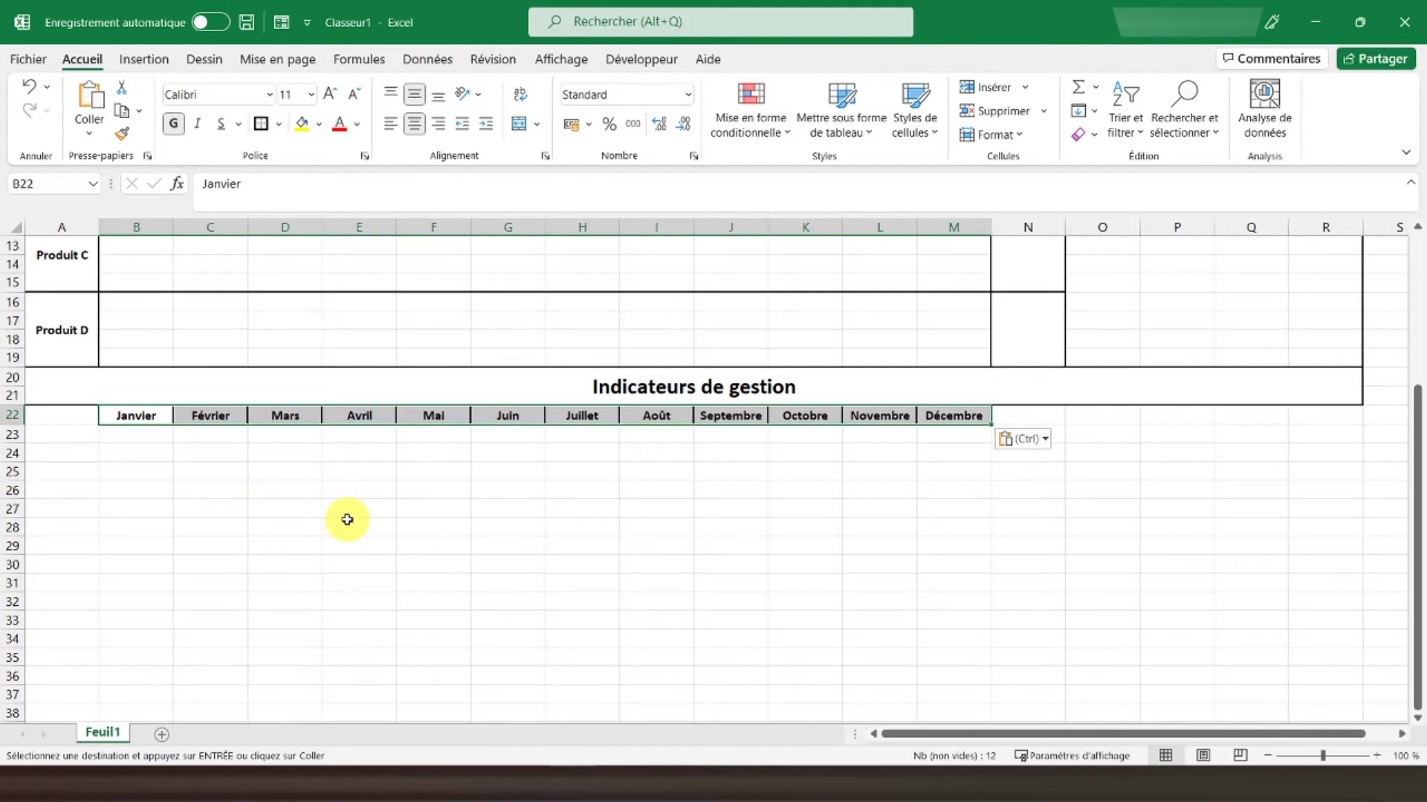
- Enter Visiteurs, Chiffre d'affaires, NB Ventes and Panier moyen in A23:A26
click(105, 429)
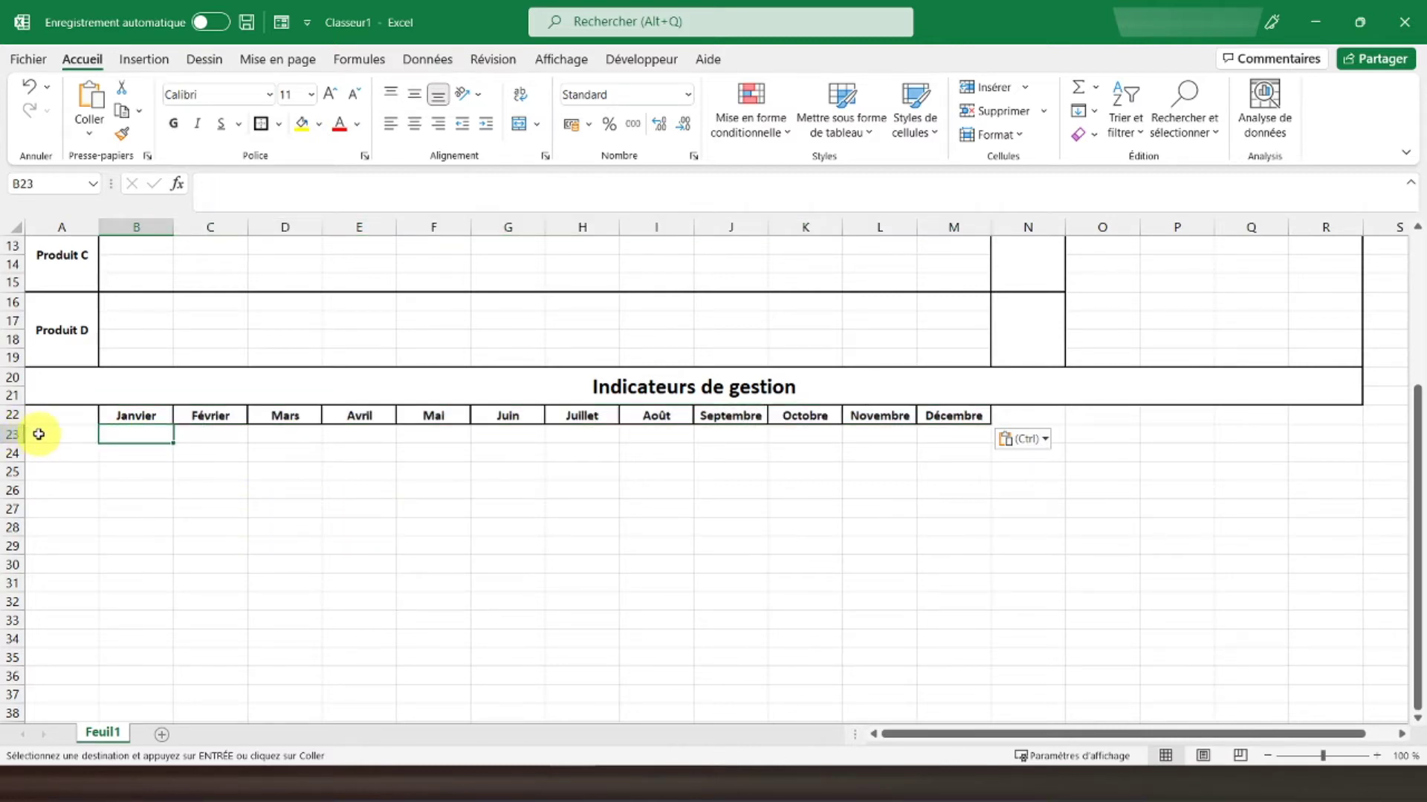
click(38, 435)
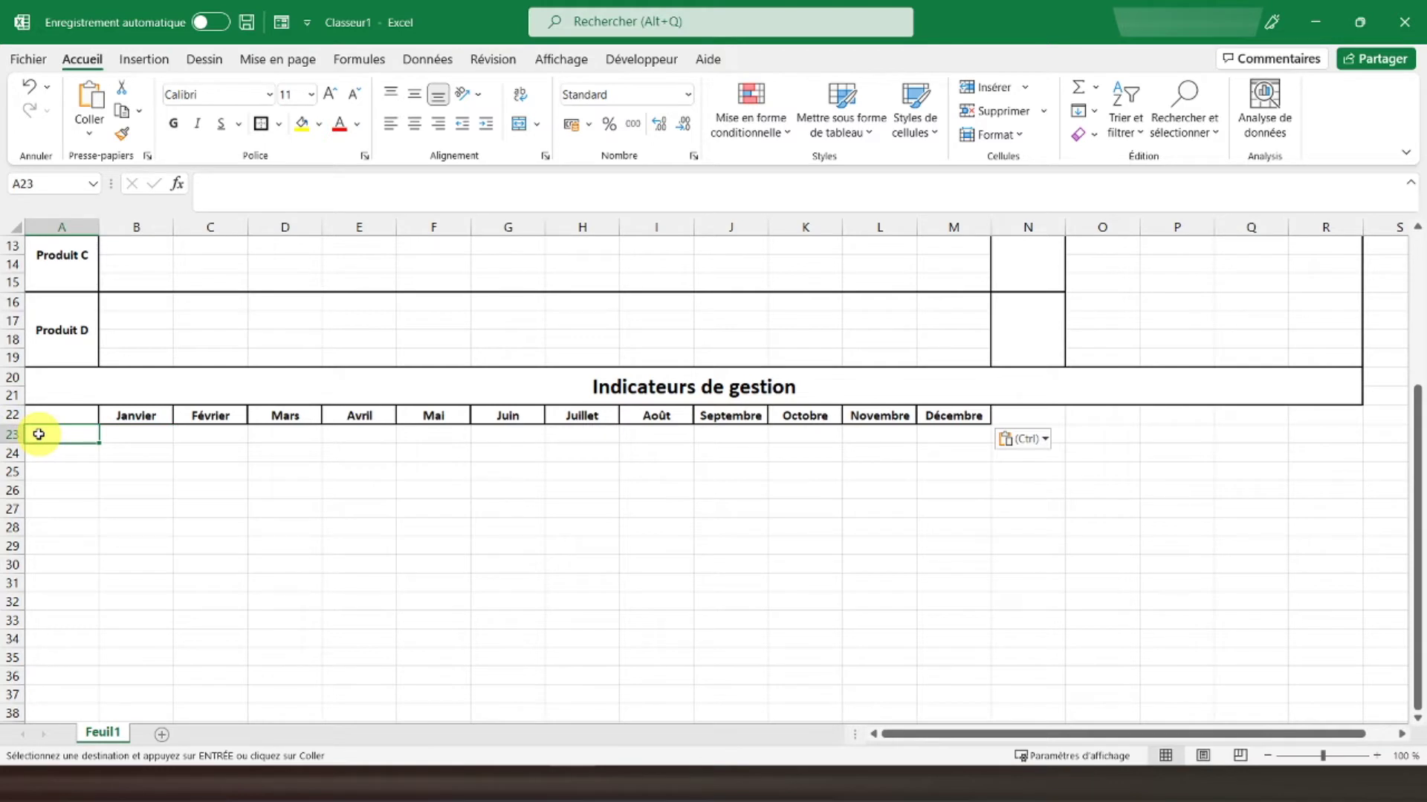
text(Visiteurs)
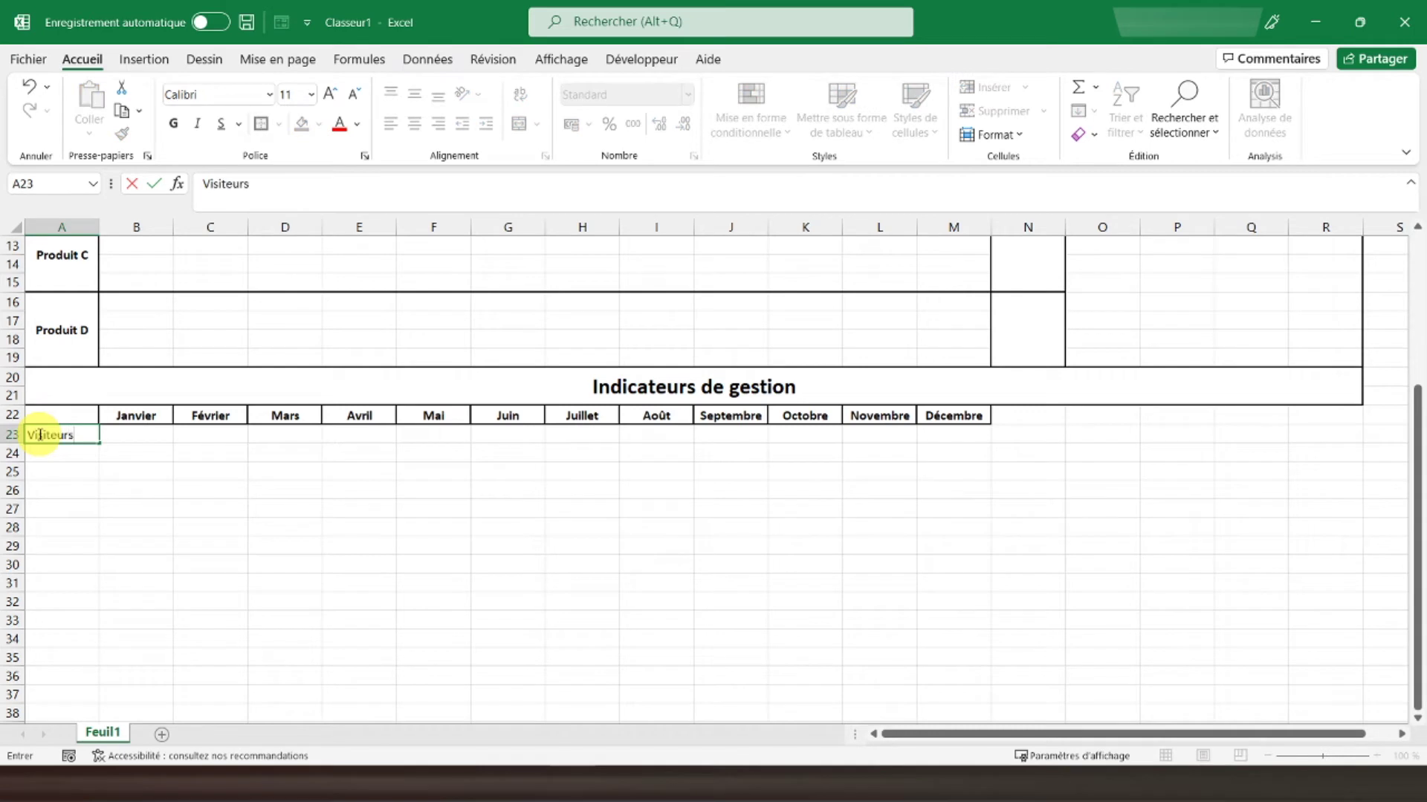
key(Return)
text(Chiffre d'affaires)
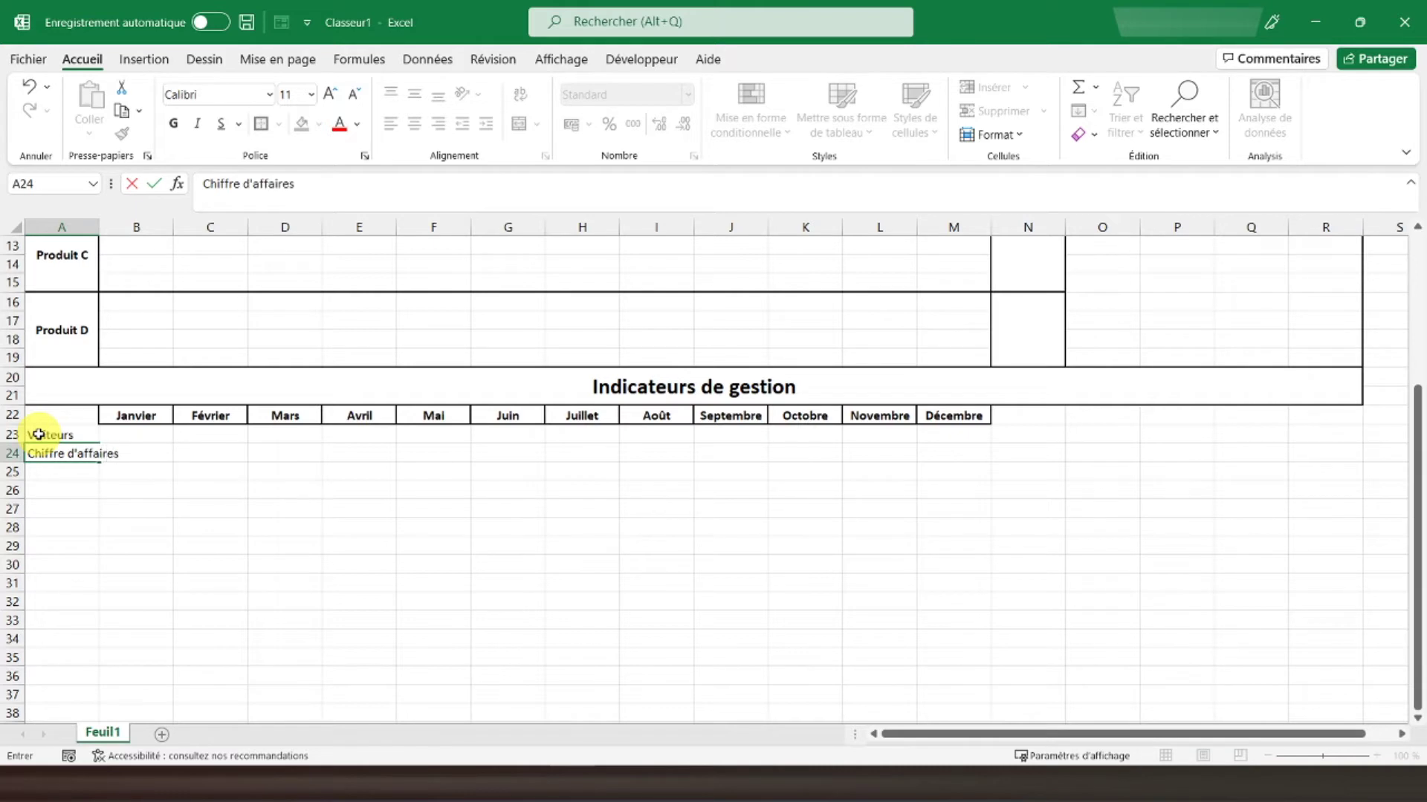
key(Return)
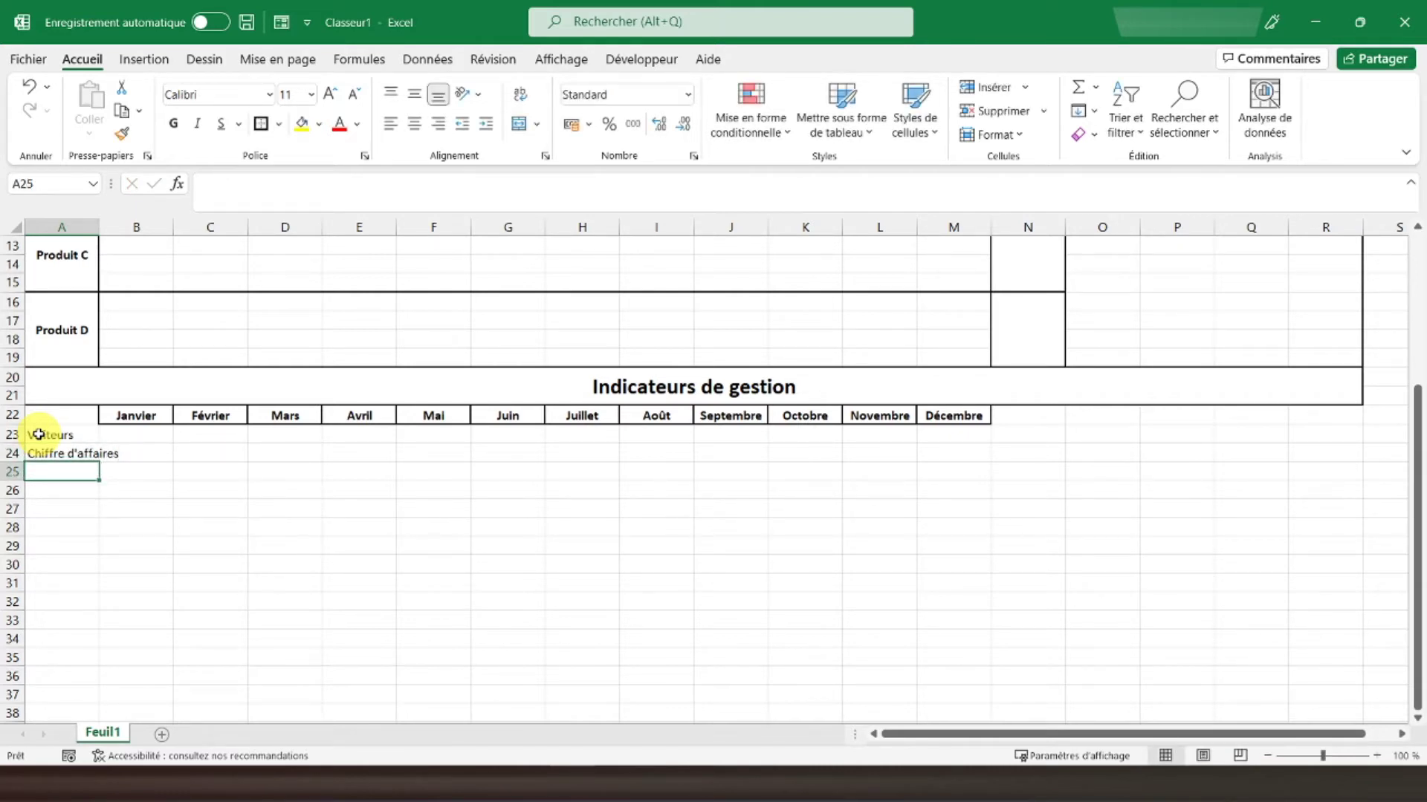
text(NB Ventes)
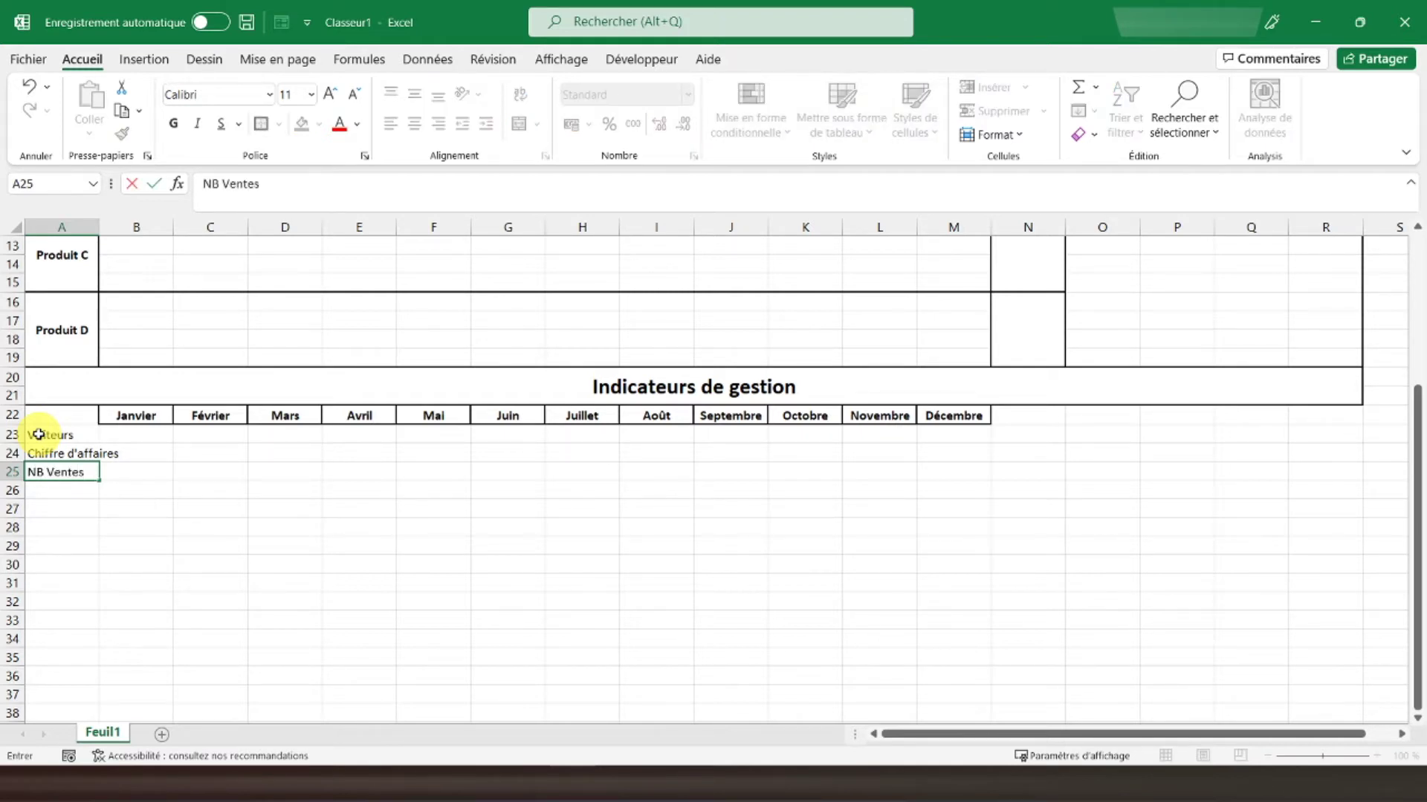
key(Return)
text(Panier moyen)
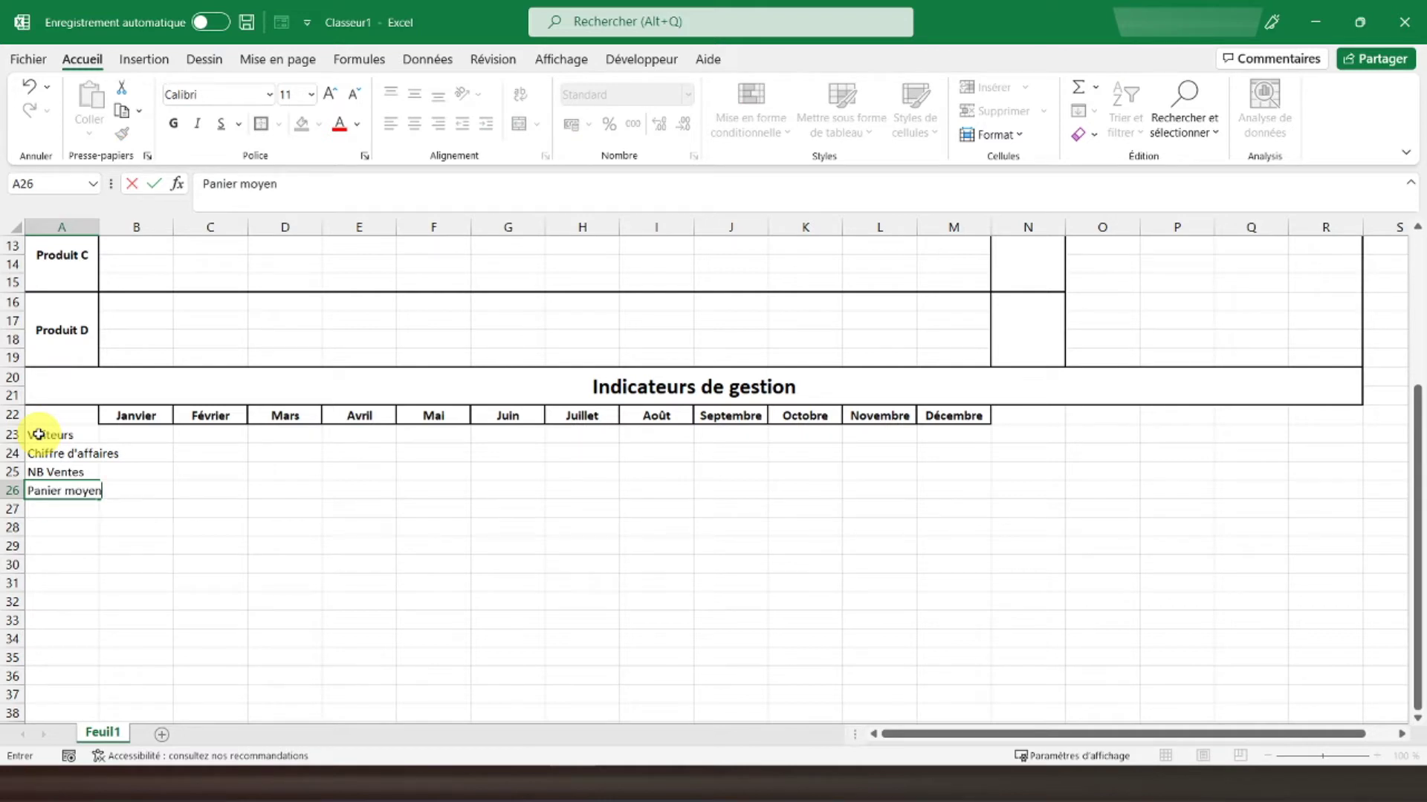
key(Return)
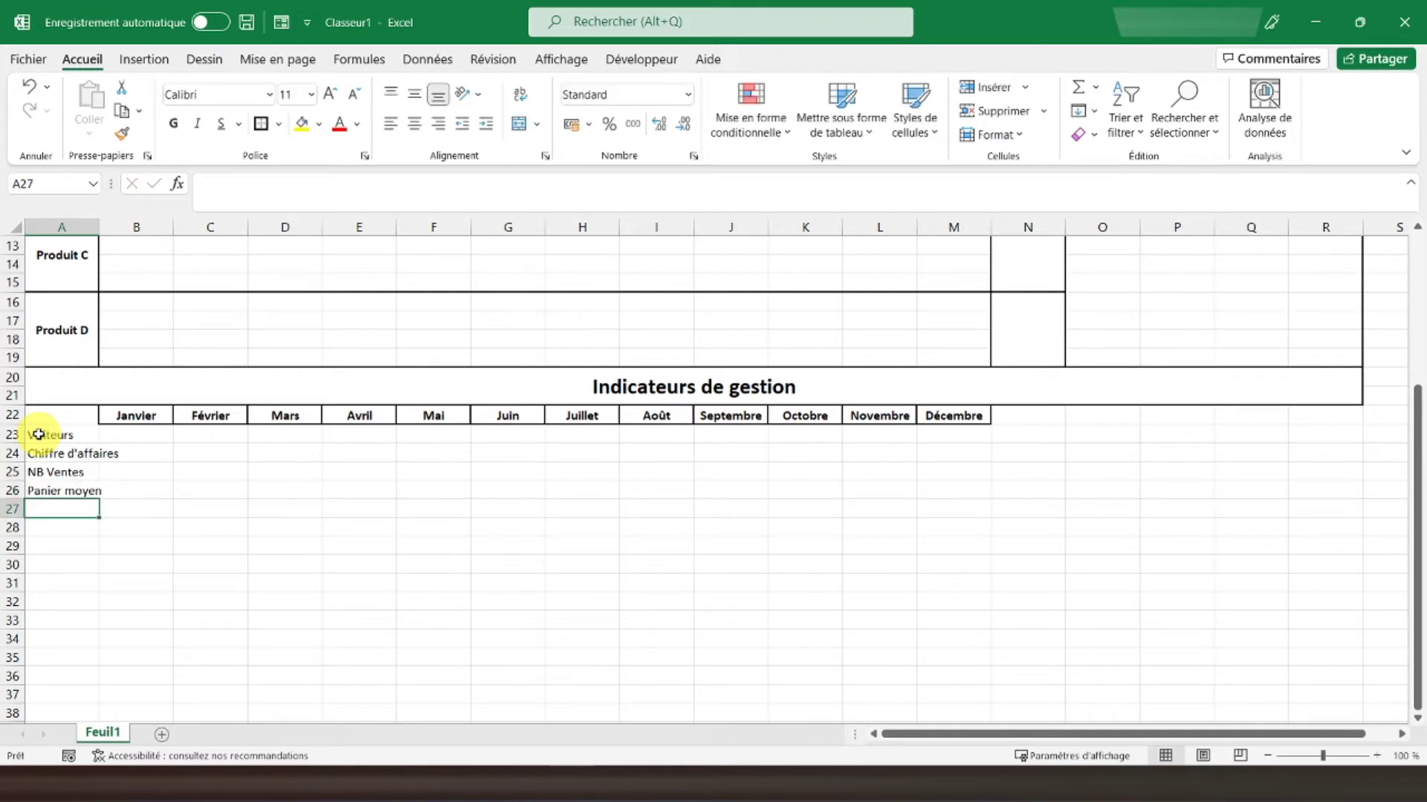
- Continue with Coût d'achat, Marge moyenne, Taux de conversion, Nombre de retours and Taux de retour down to A31
text(Coût d'achat)
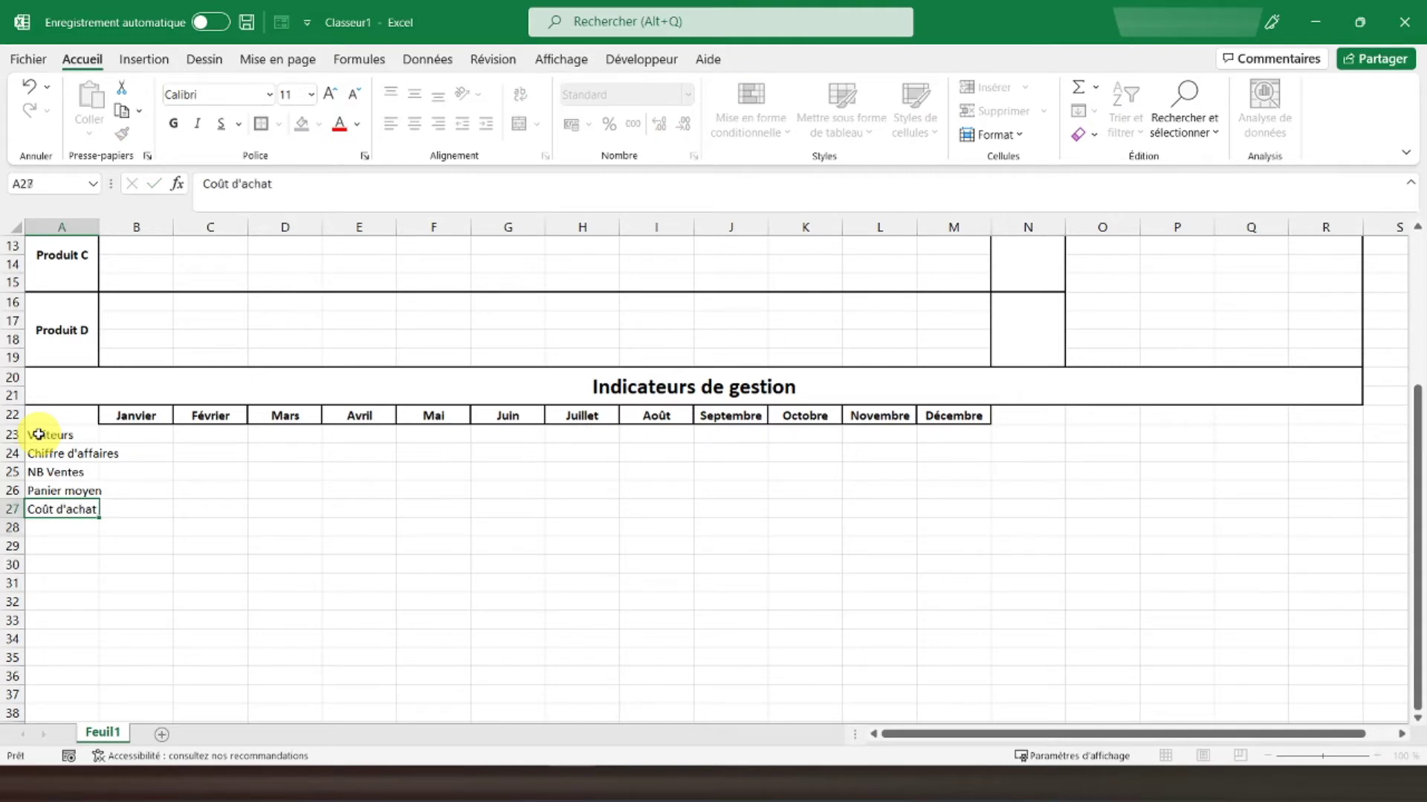
key(Return)
text(Marge moyenne)
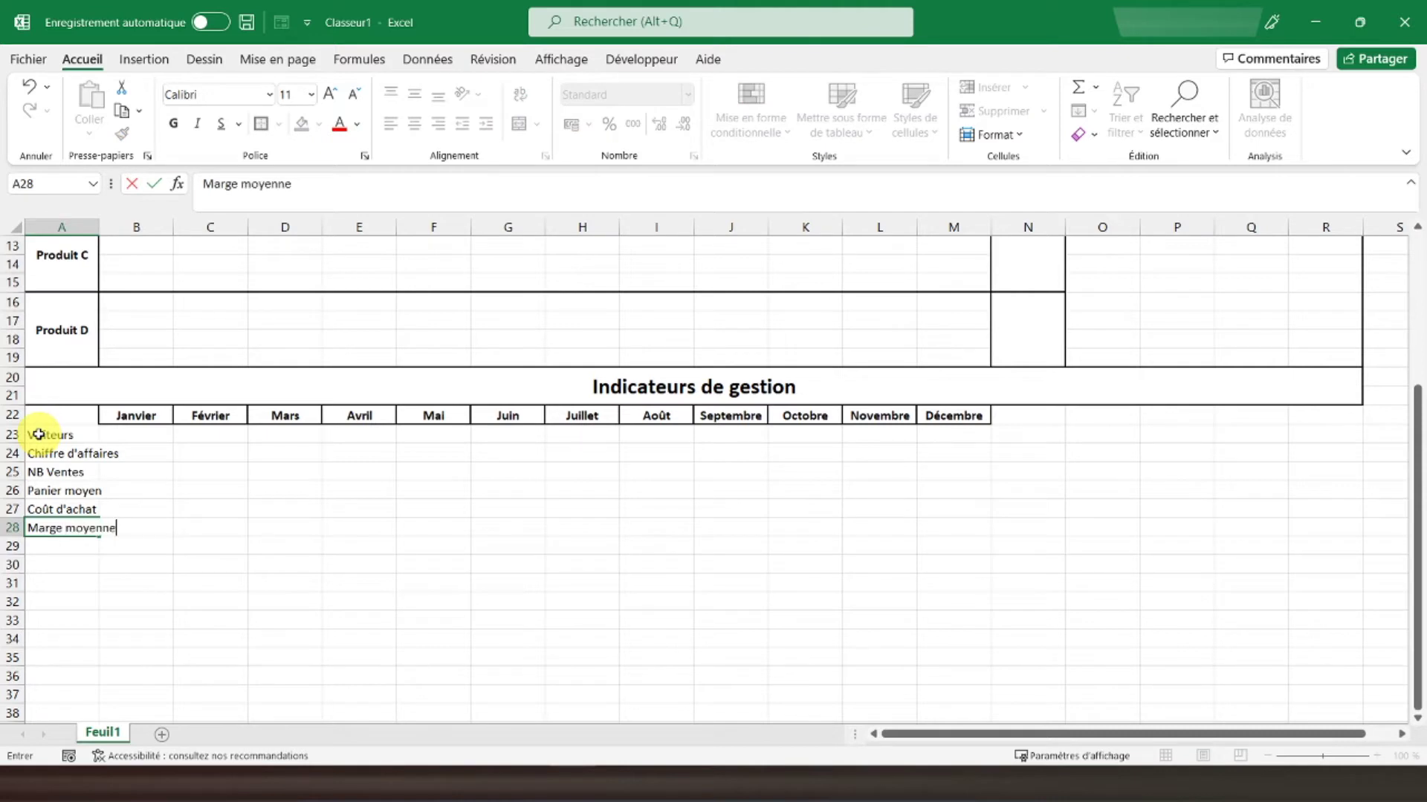
key(Return)
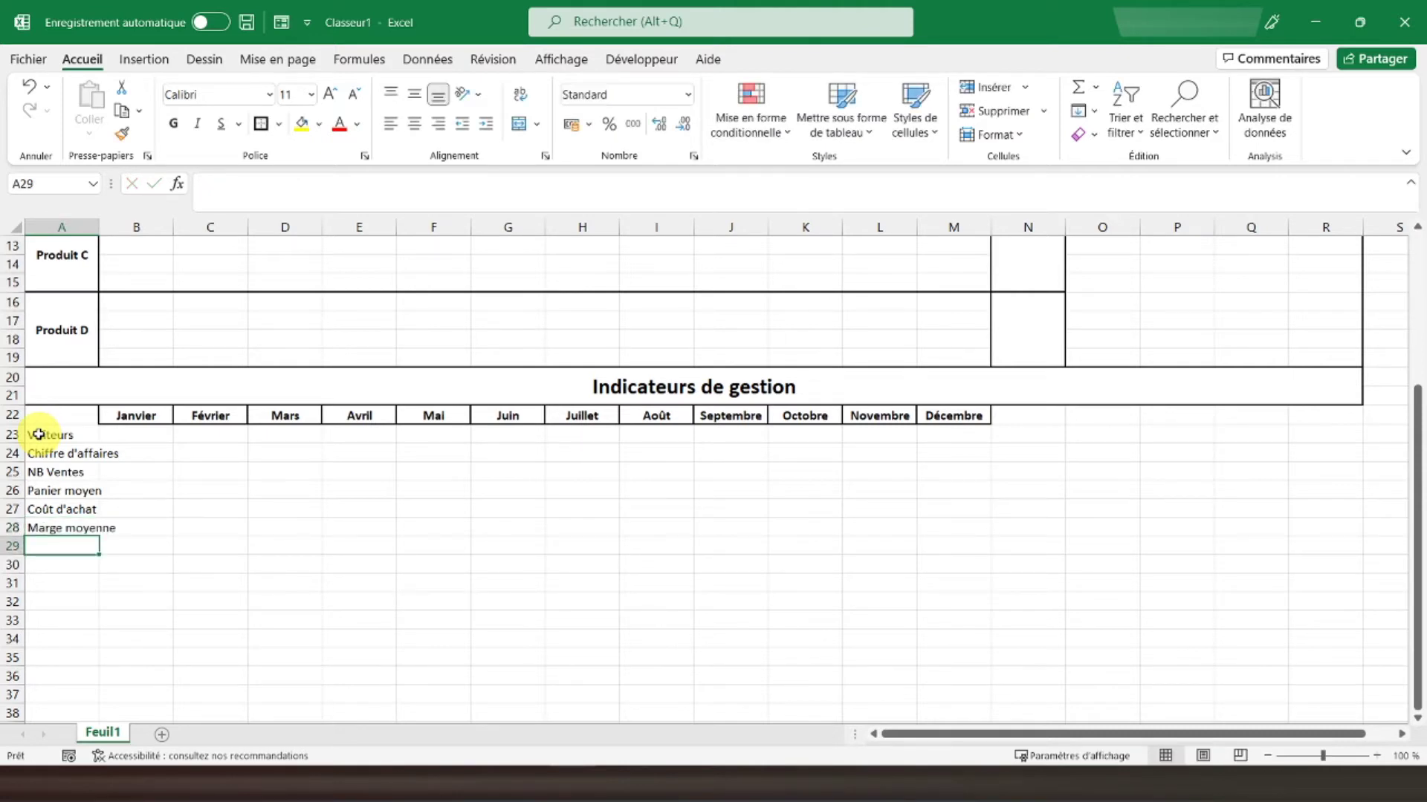
text(Taux de conversion)
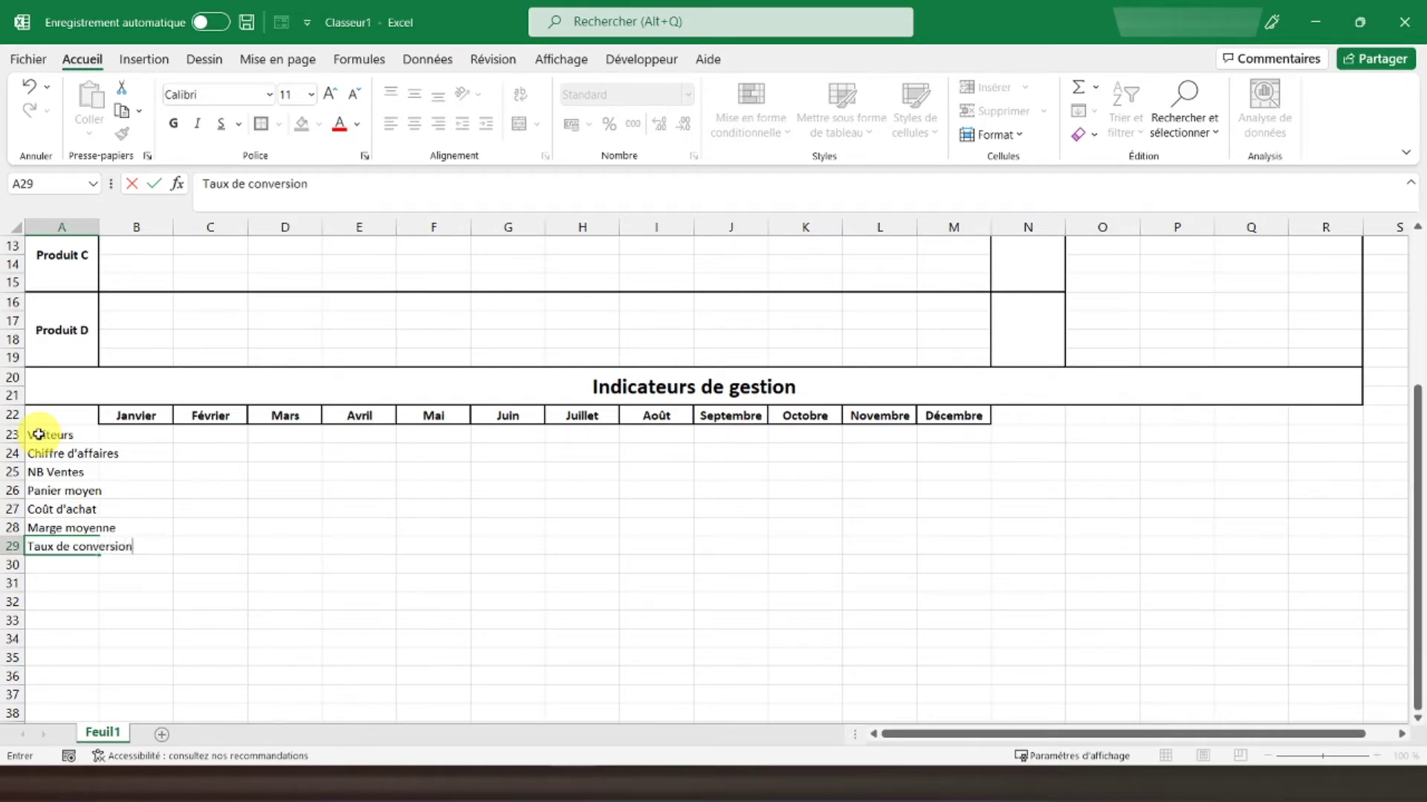
key(Return)
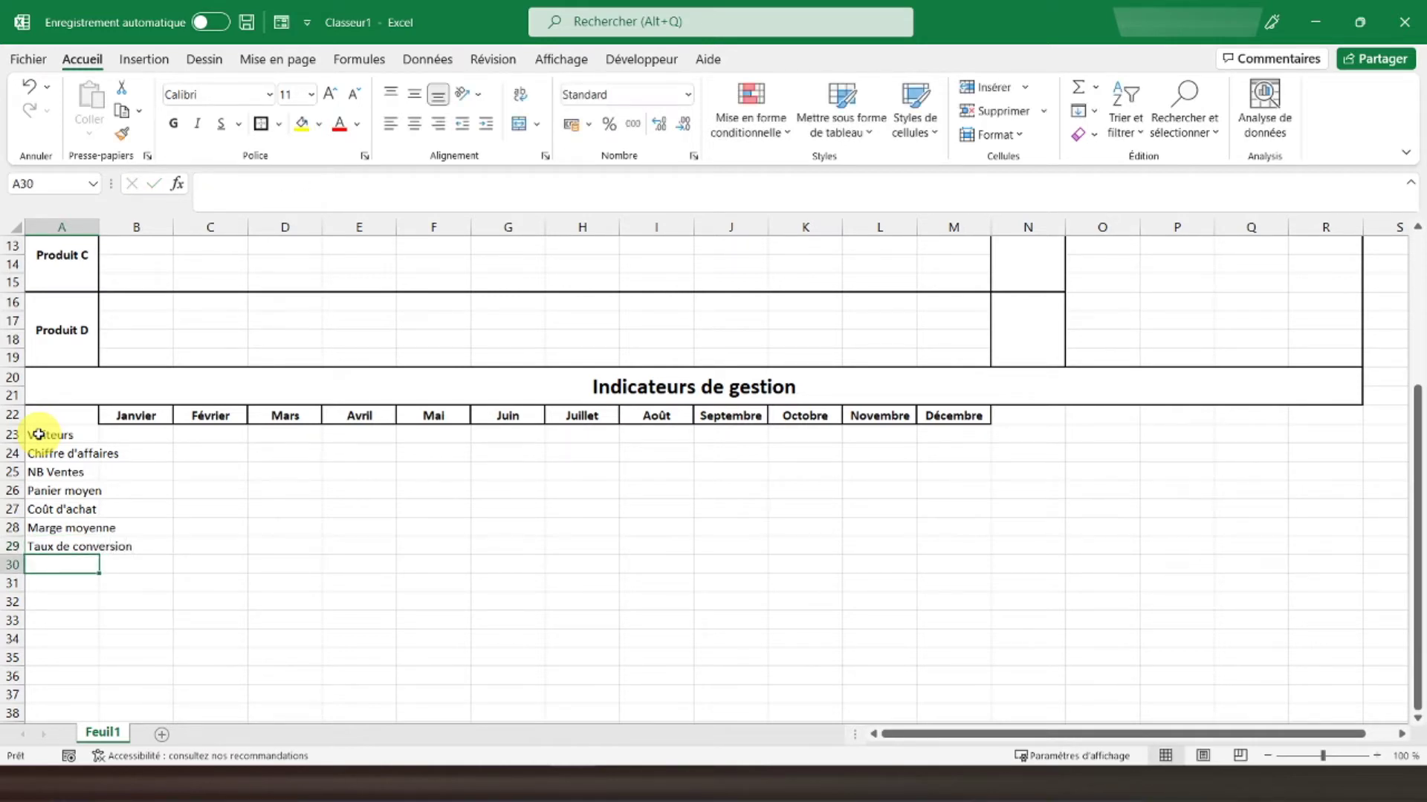
text(Nombre)
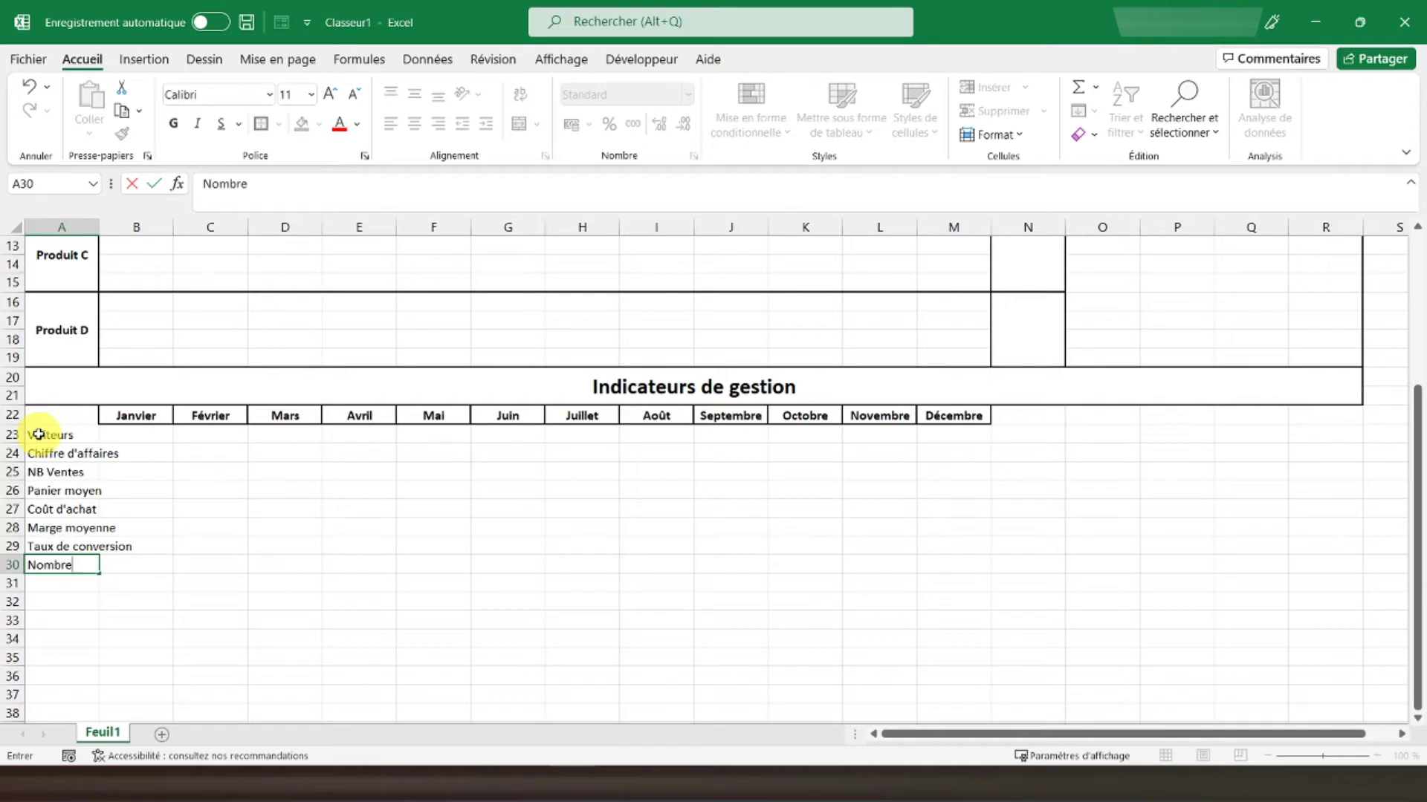
text(s)
key(Return)
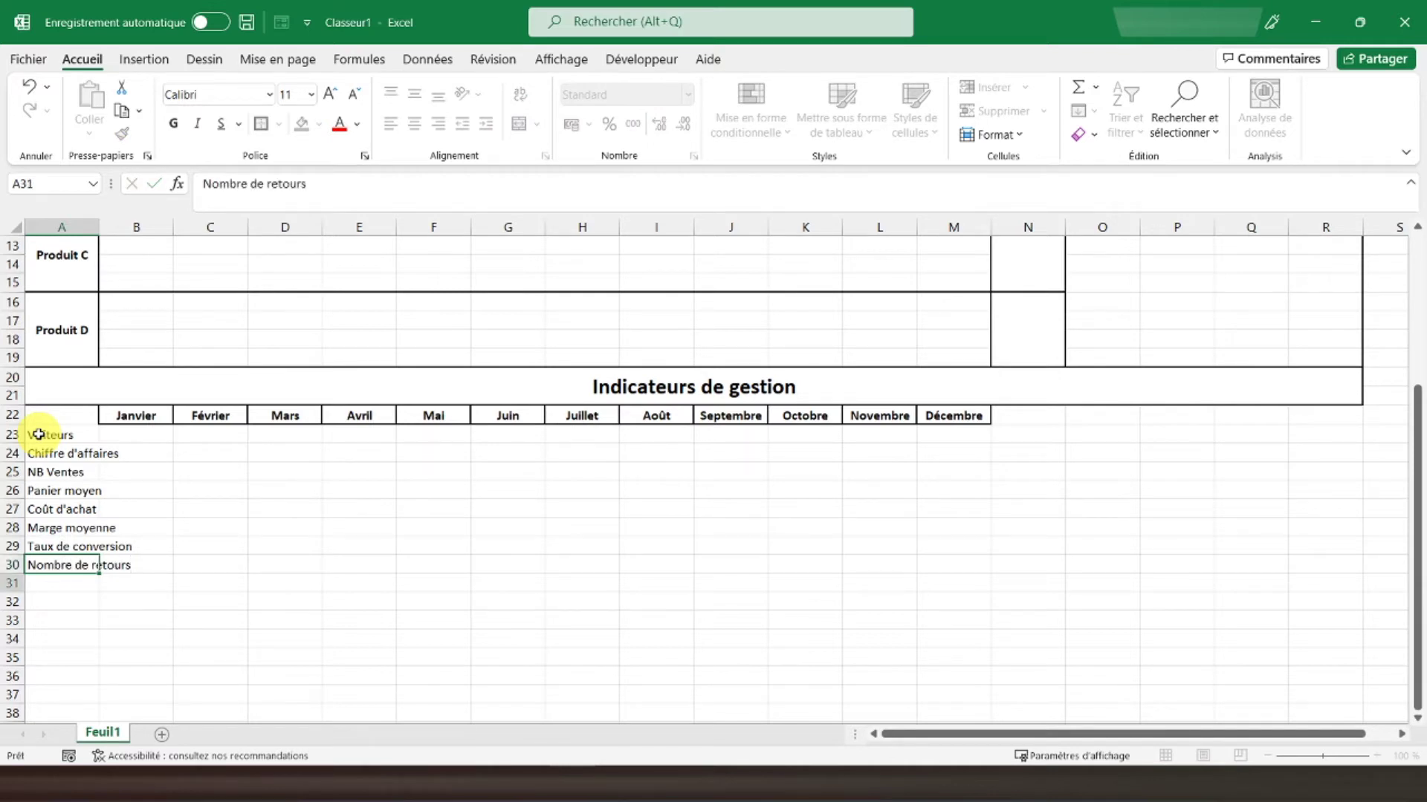
text(Taux de retour)
key(Return)
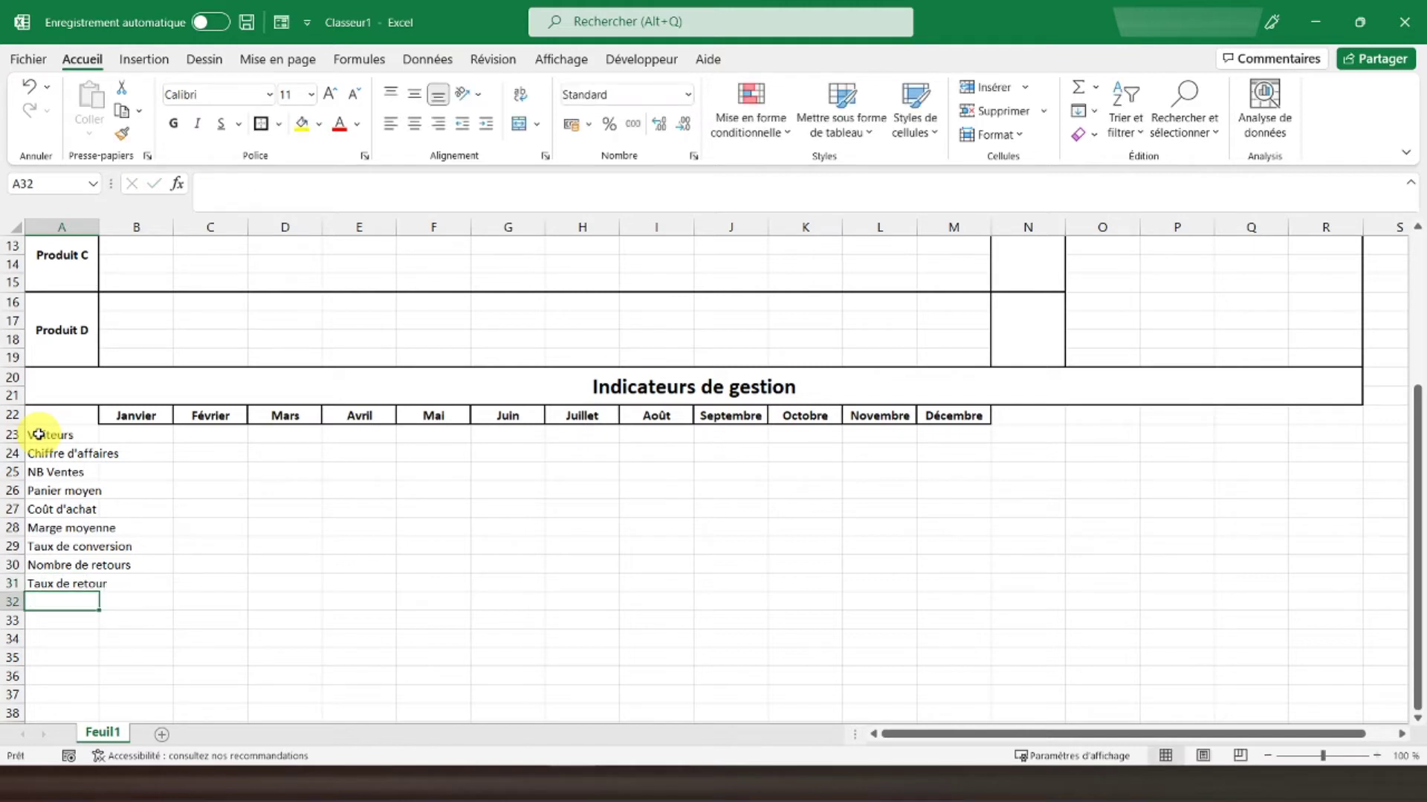
- Turn on text wrapping for the indicator labels in A23:A31
drag(38, 434, 52, 587)
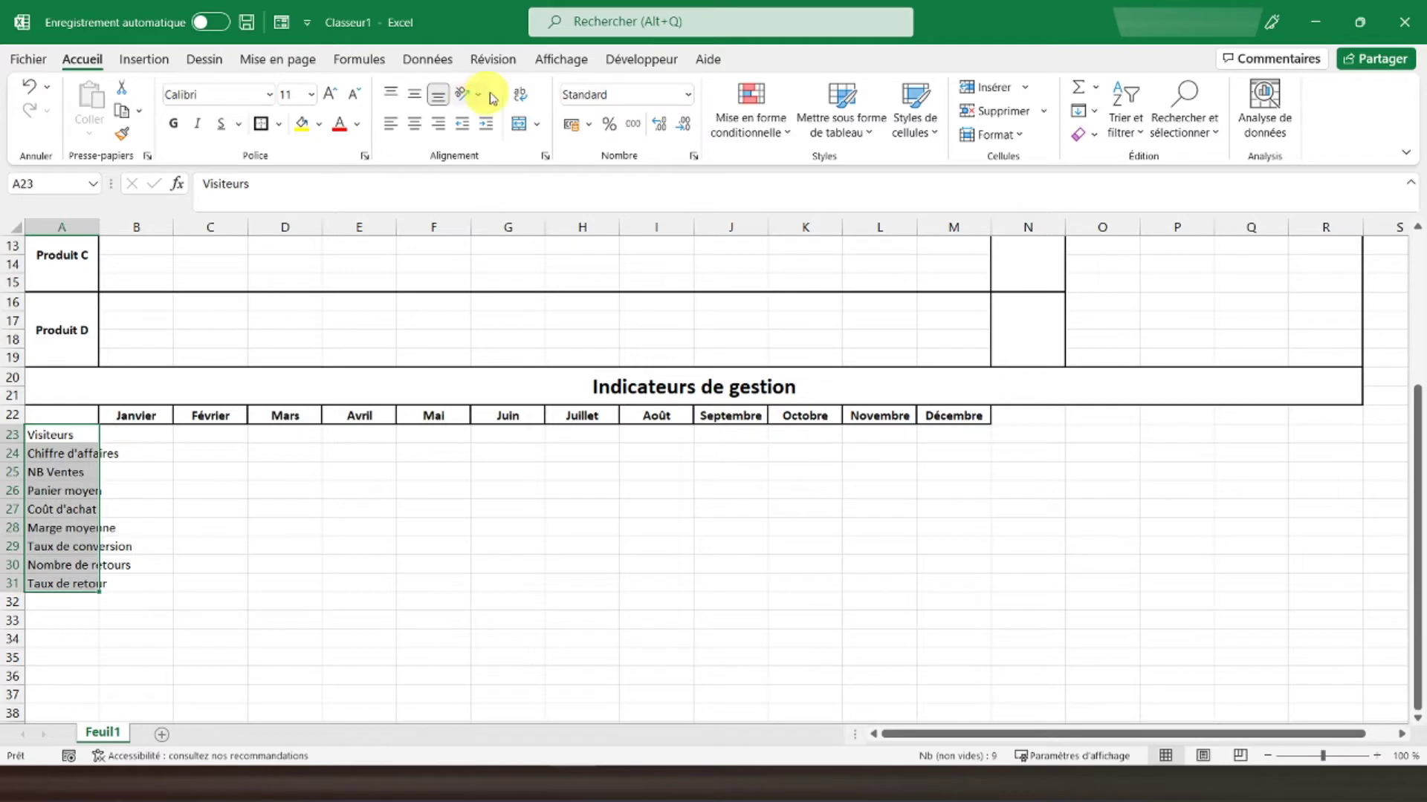
click(521, 96)
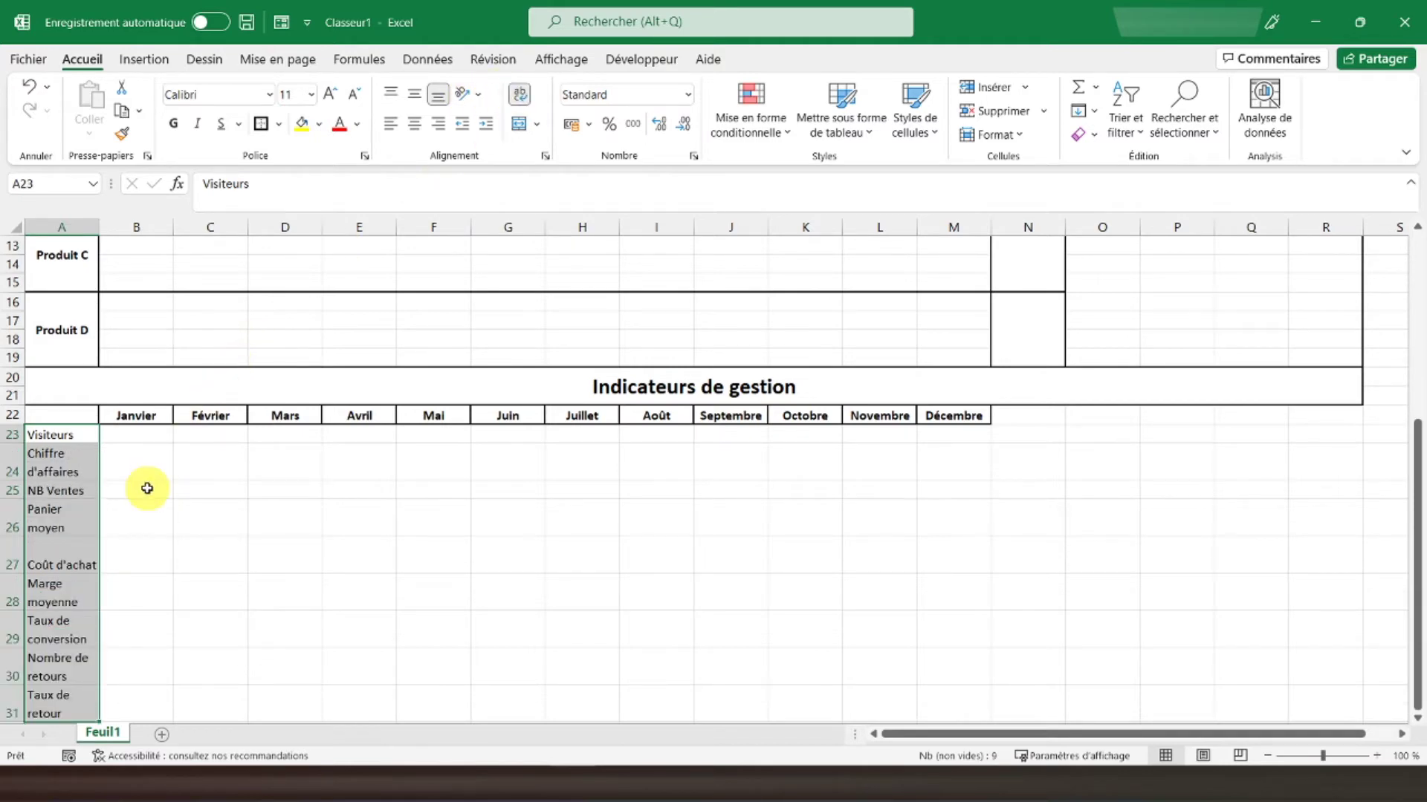
scroll(147, 488, down, 3)
scroll(147, 488, down, 1)
click(85, 357)
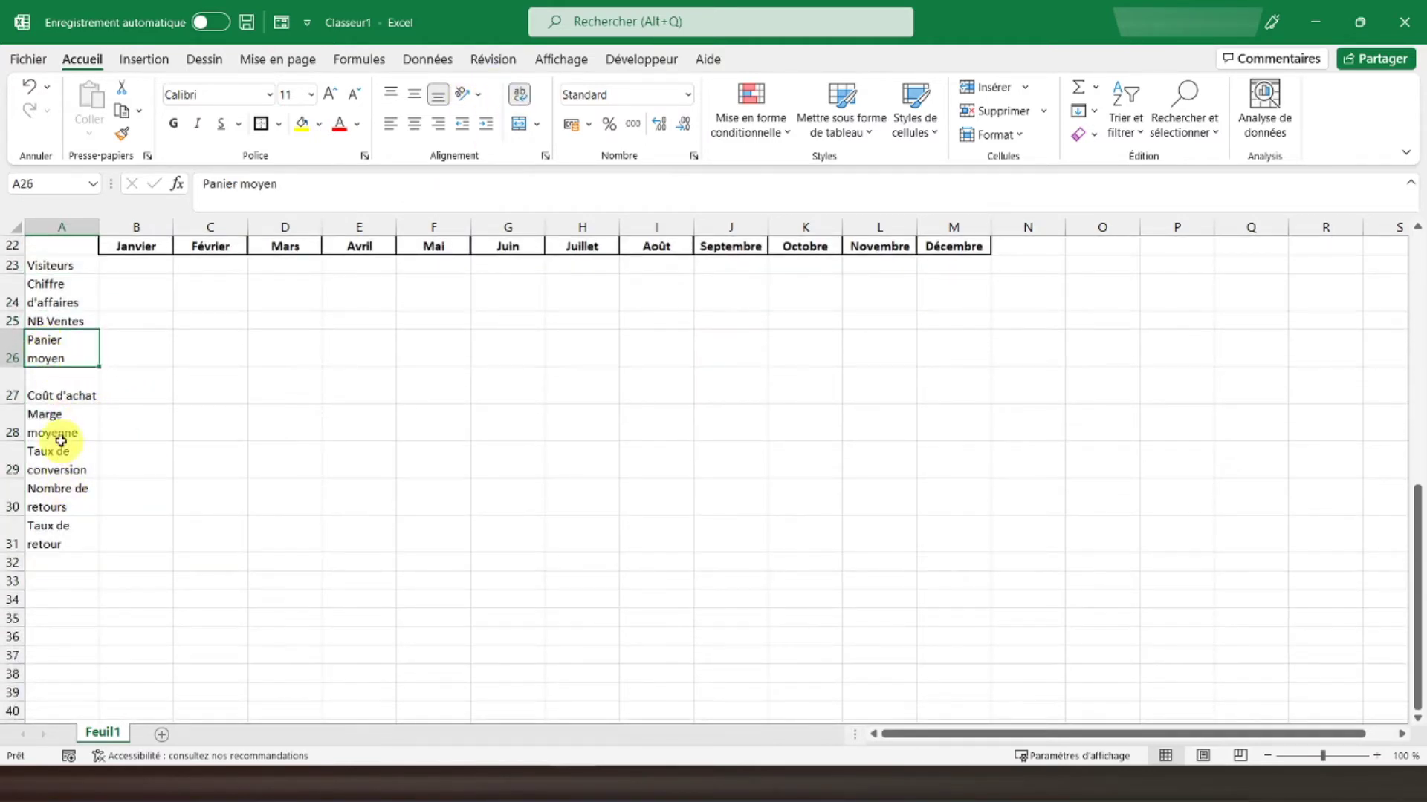
- Centre the indicator labels A23:A31 and make them bold
drag(69, 265, 64, 541)
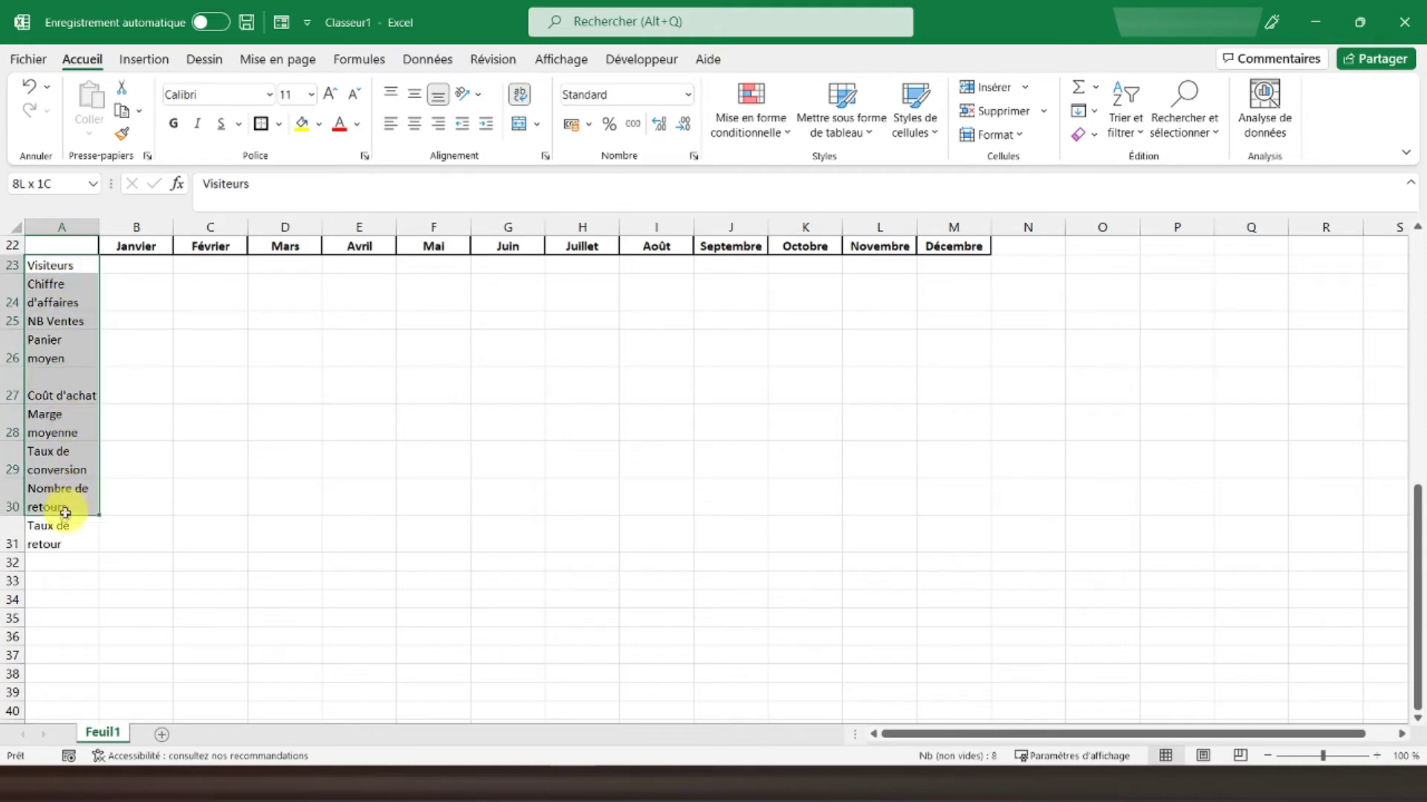
click(415, 123)
click(174, 124)
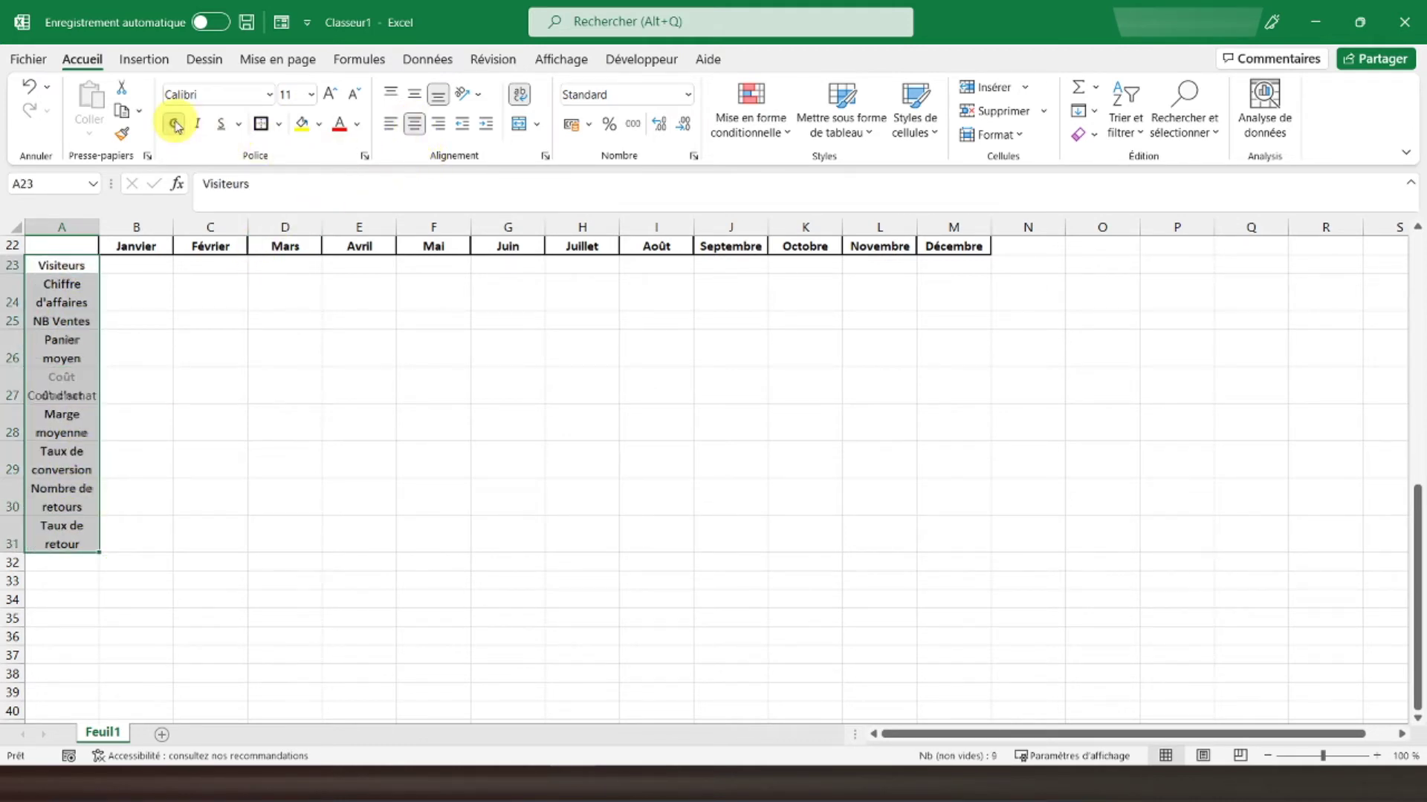
- Copy row 24's formatting onto row 23 with the format painter
click(159, 315)
click(12, 294)
click(122, 135)
click(11, 263)
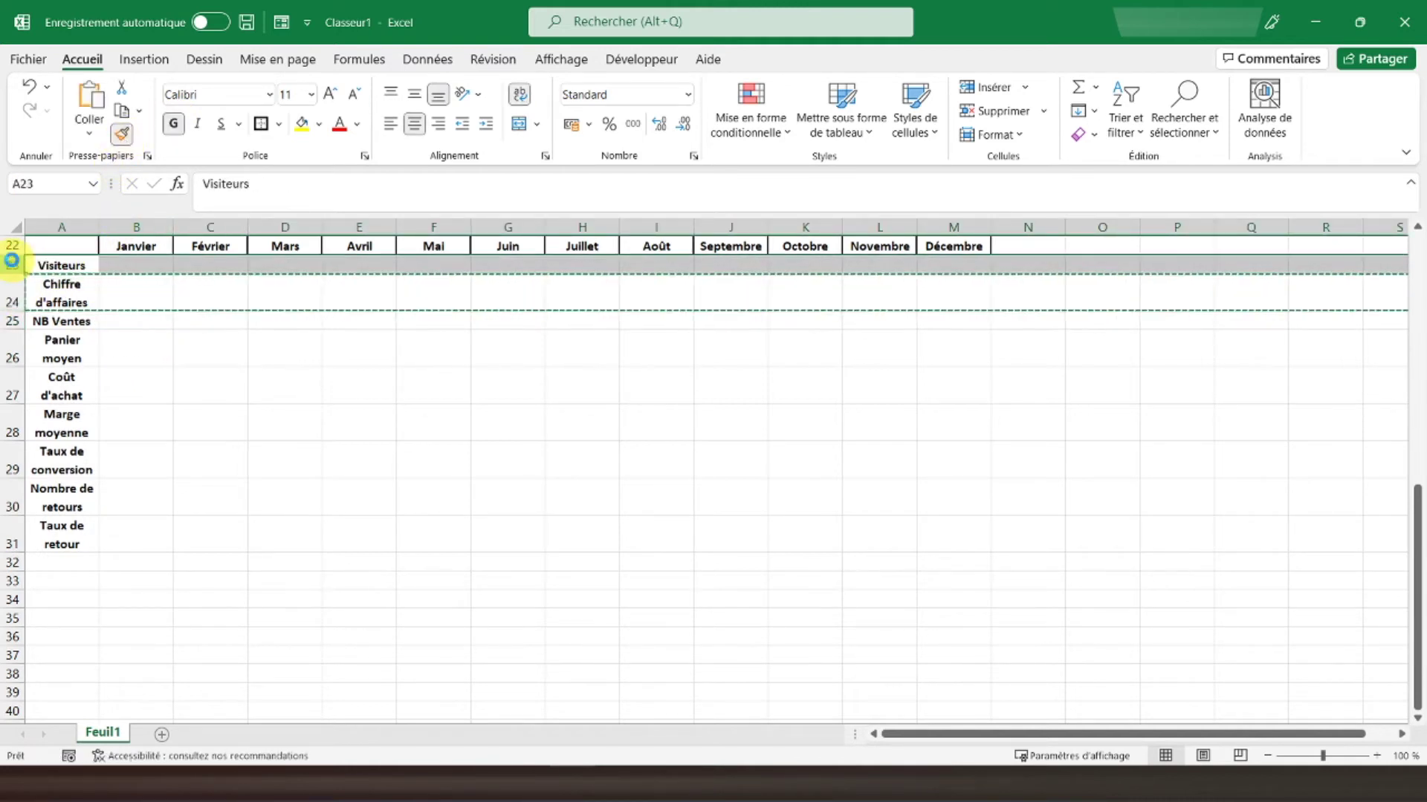
click(29, 293)
- Set rows 24 to 31 to a row height of 30
right_click(12, 297)
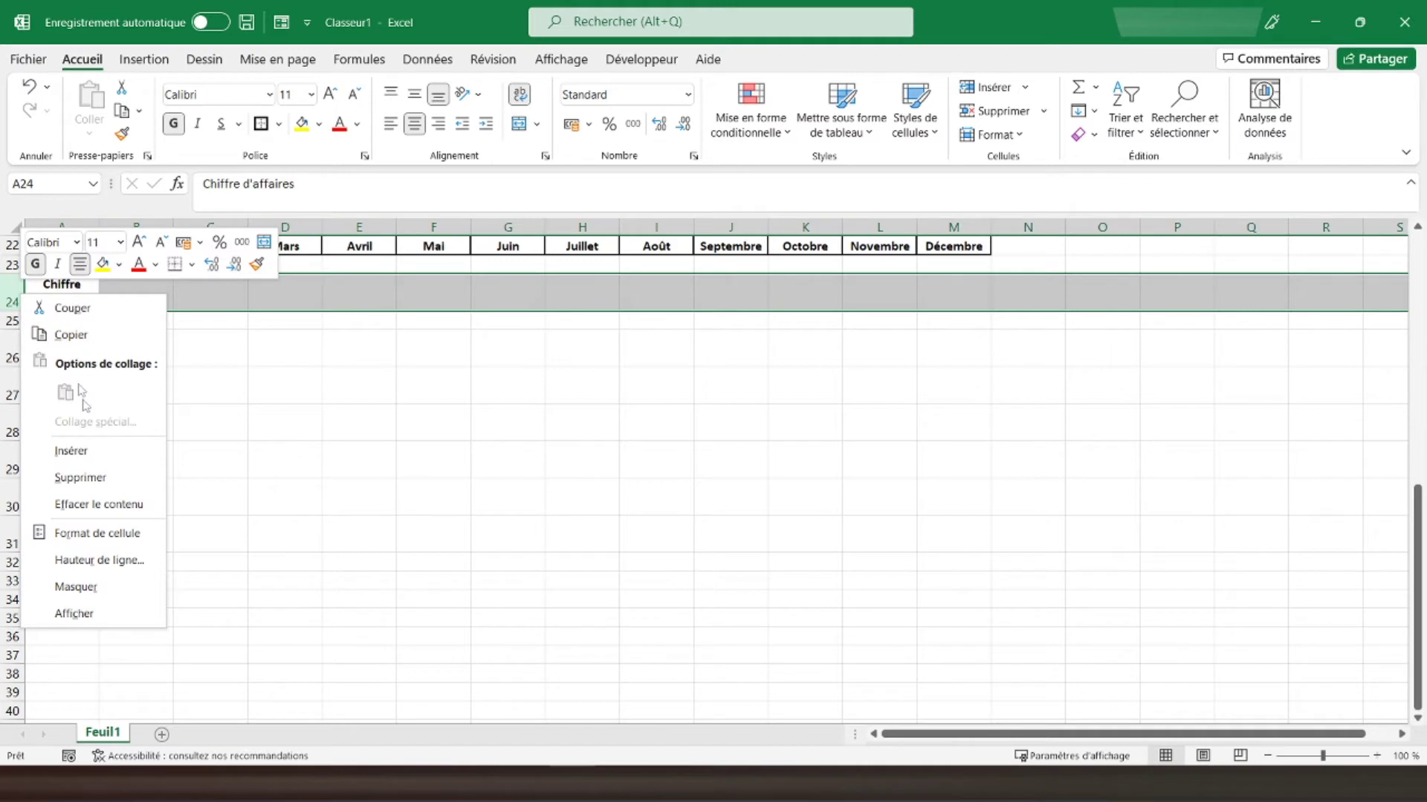
click(91, 562)
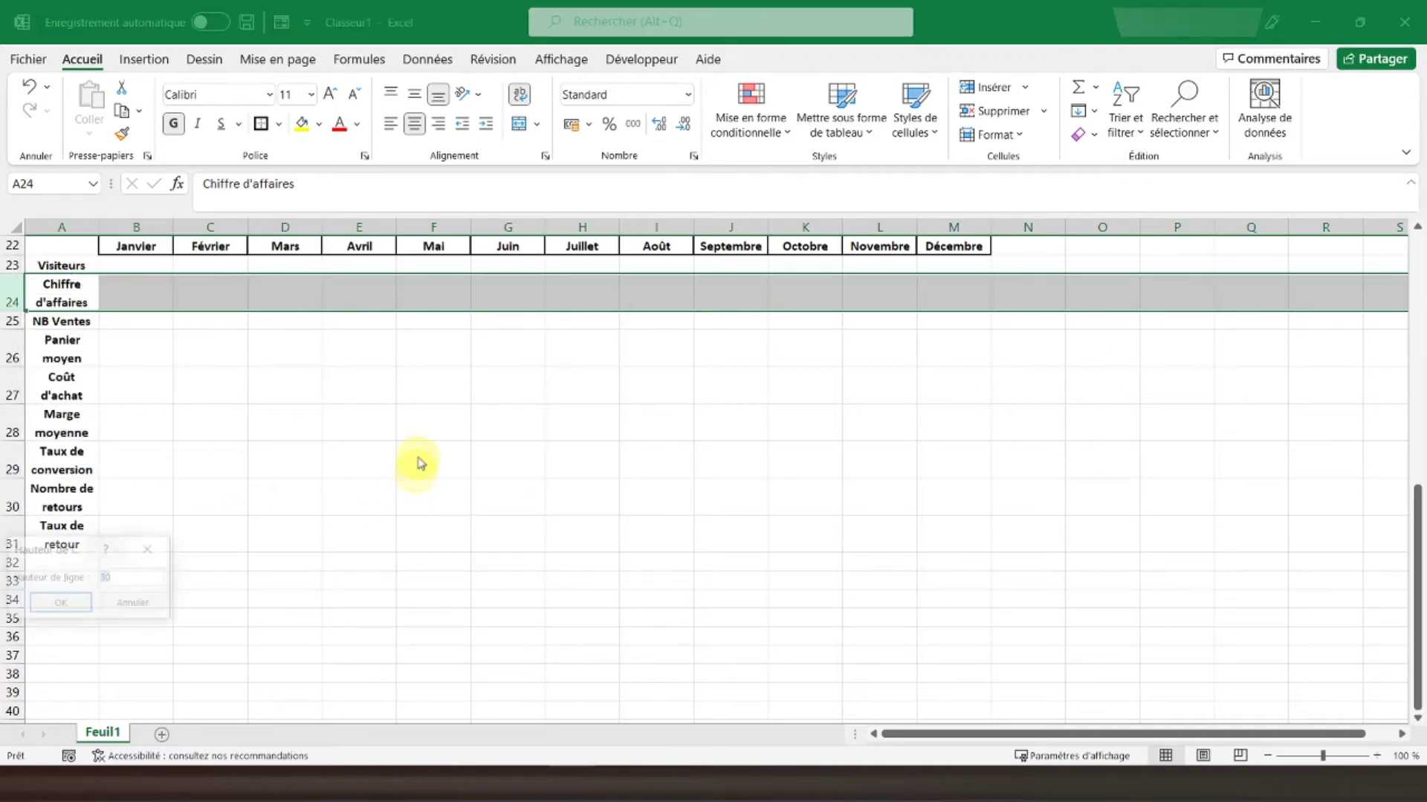
click(146, 603)
drag(8, 294, 6, 540)
right_click(6, 538)
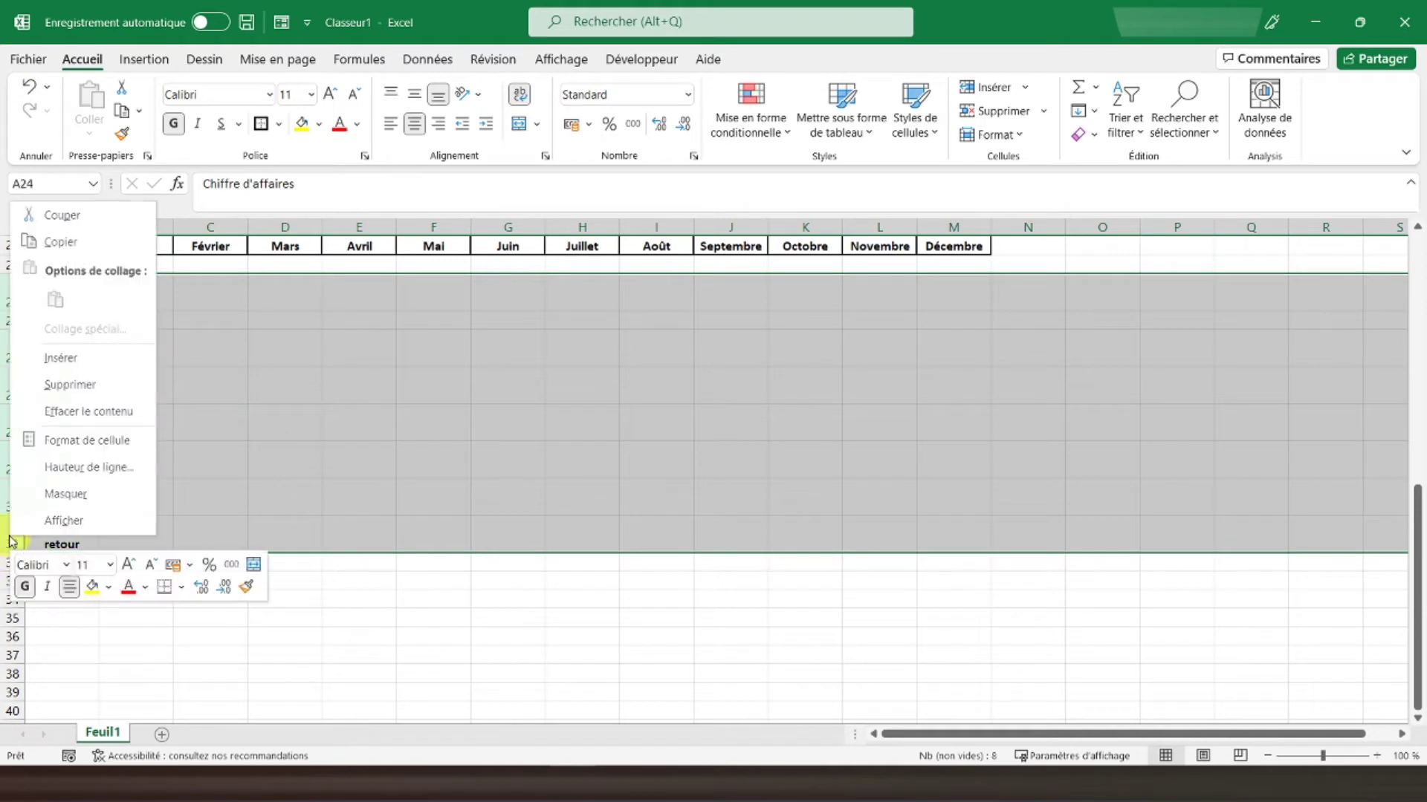
click(65, 468)
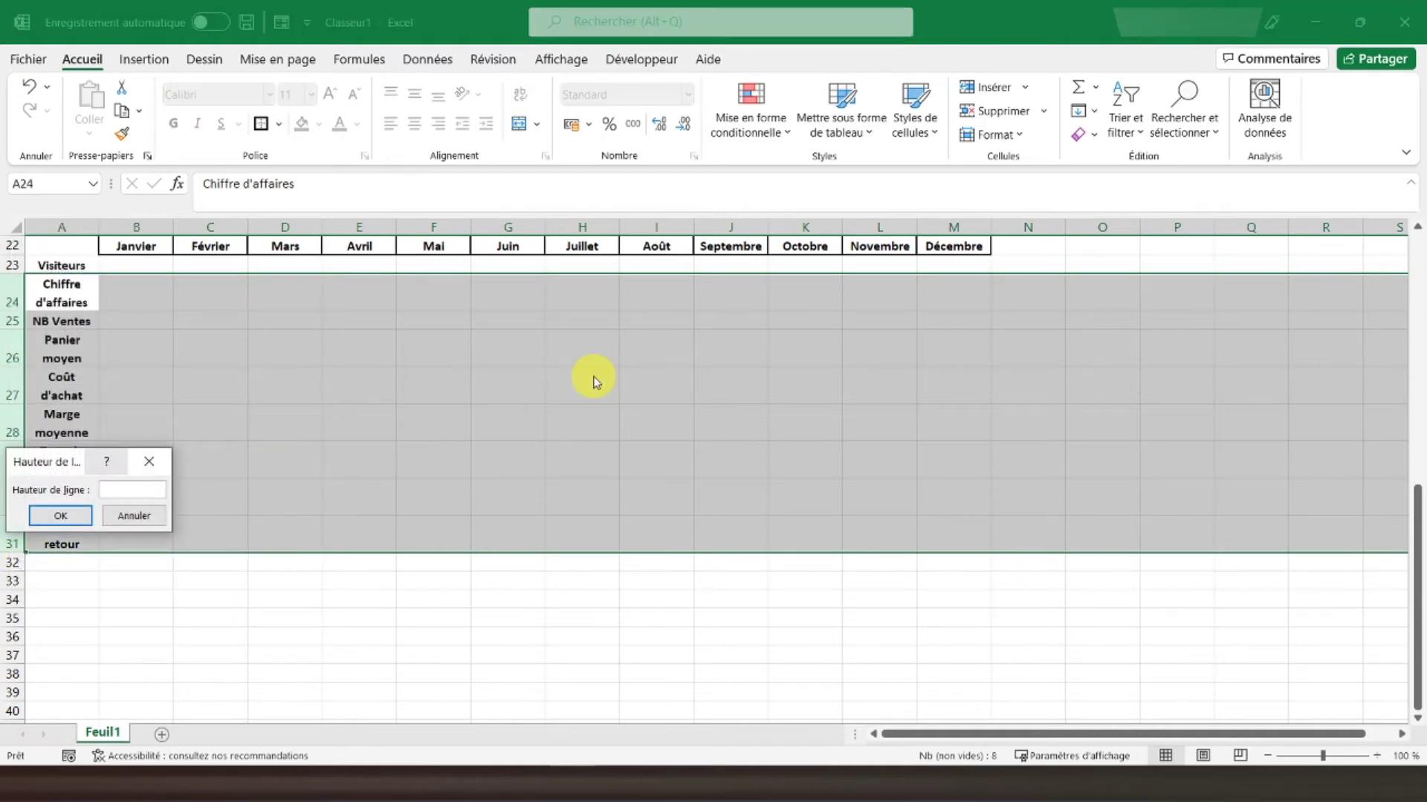
text(30)
key(Return)
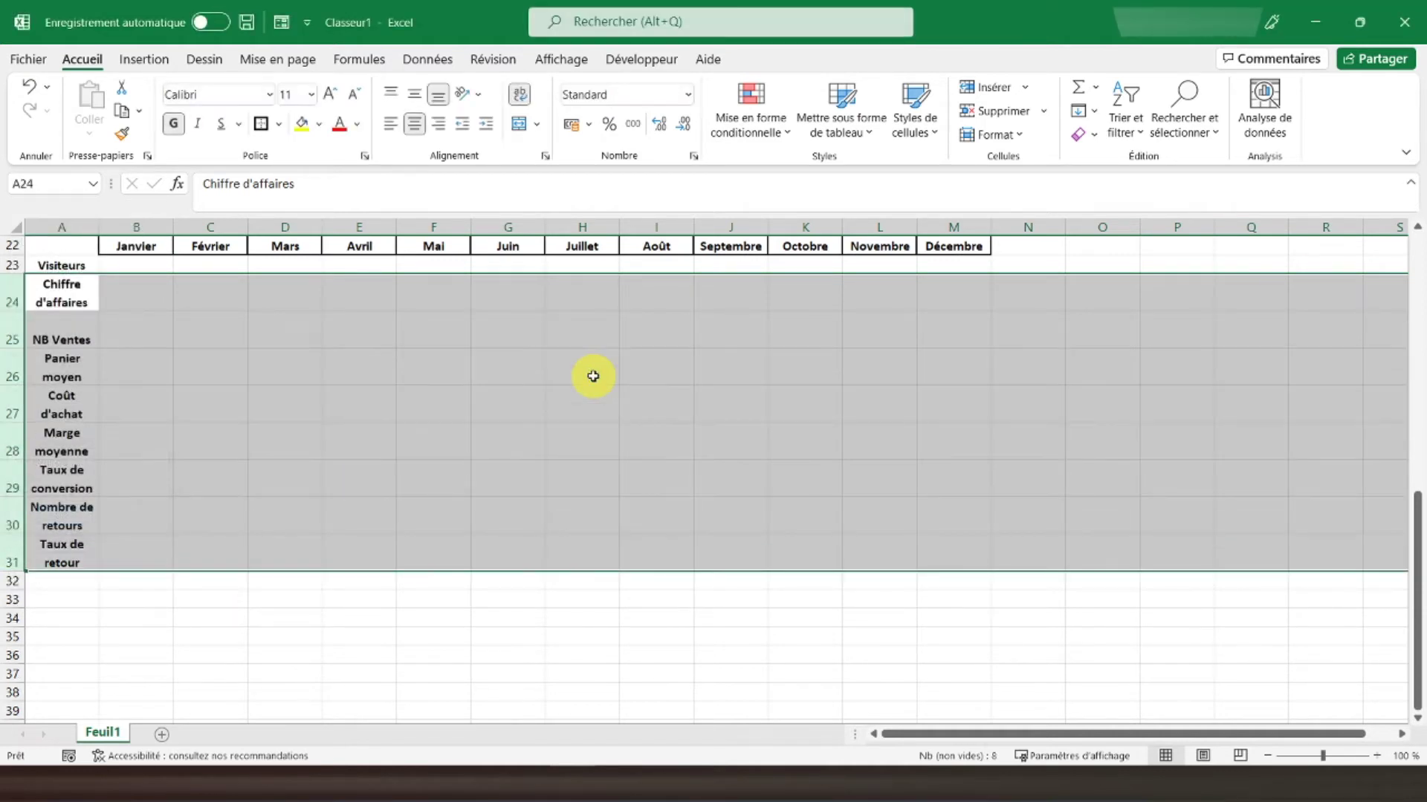
- Match row 23's height to the others and vertically centre the labels in rows 23–31
click(7, 265)
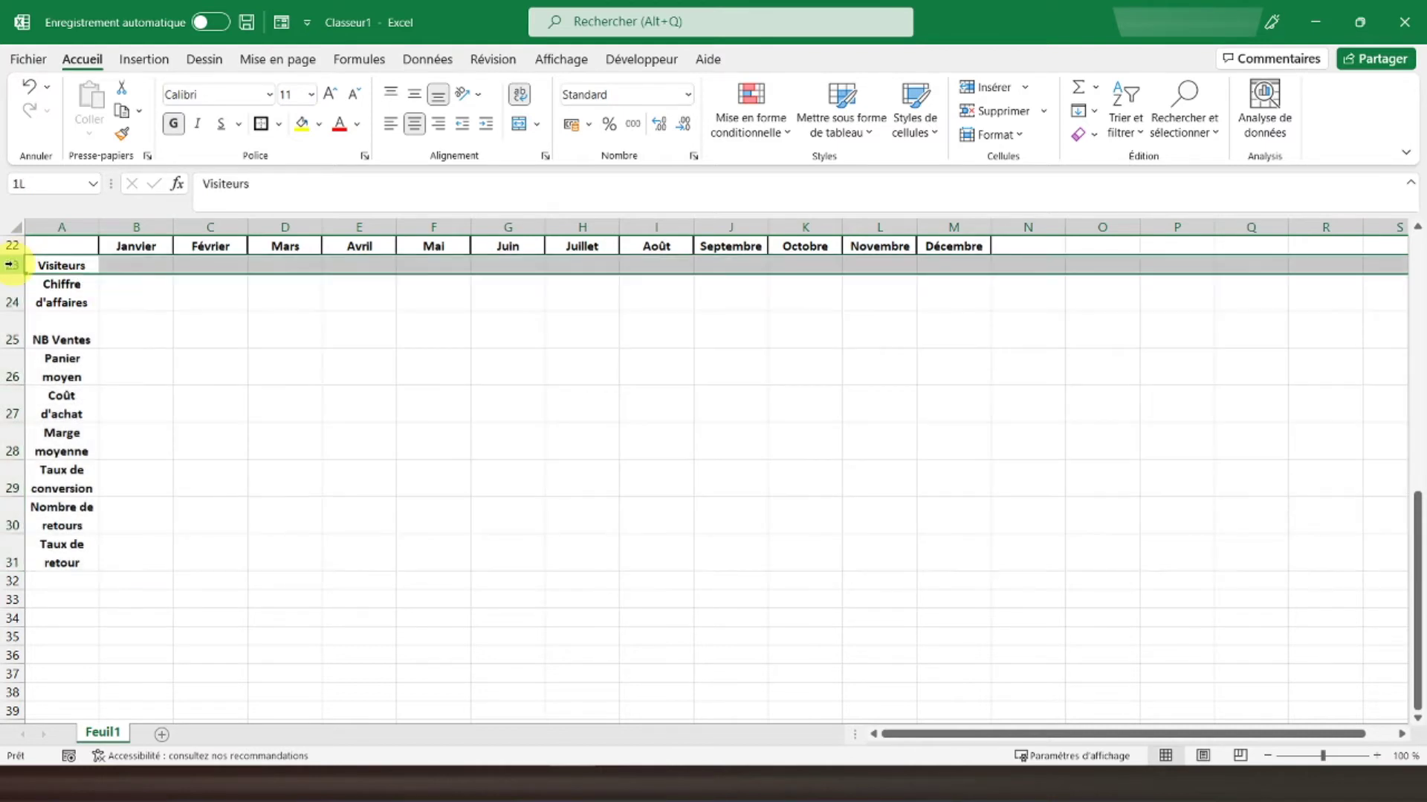
right_click(7, 265)
click(92, 530)
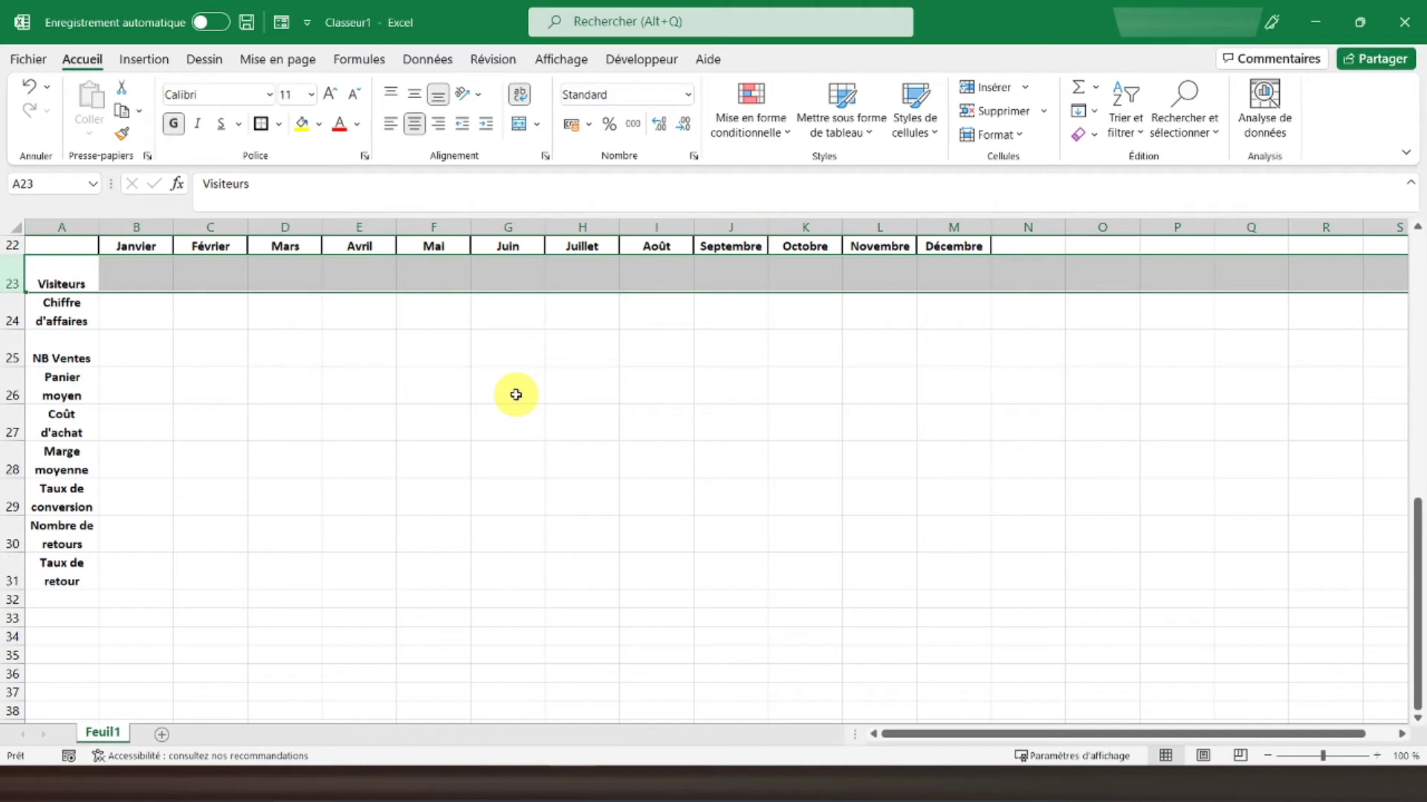
drag(13, 265, 16, 572)
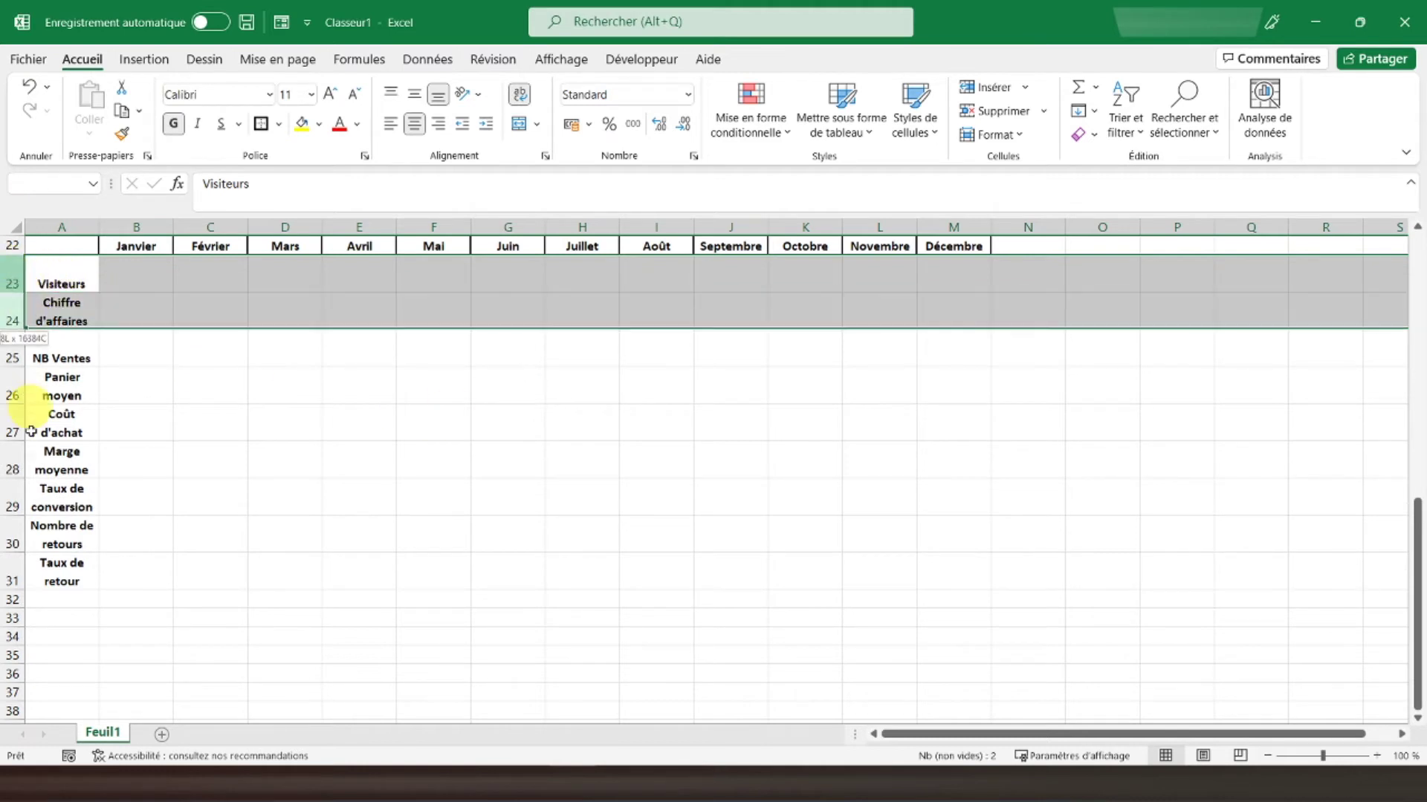
click(414, 94)
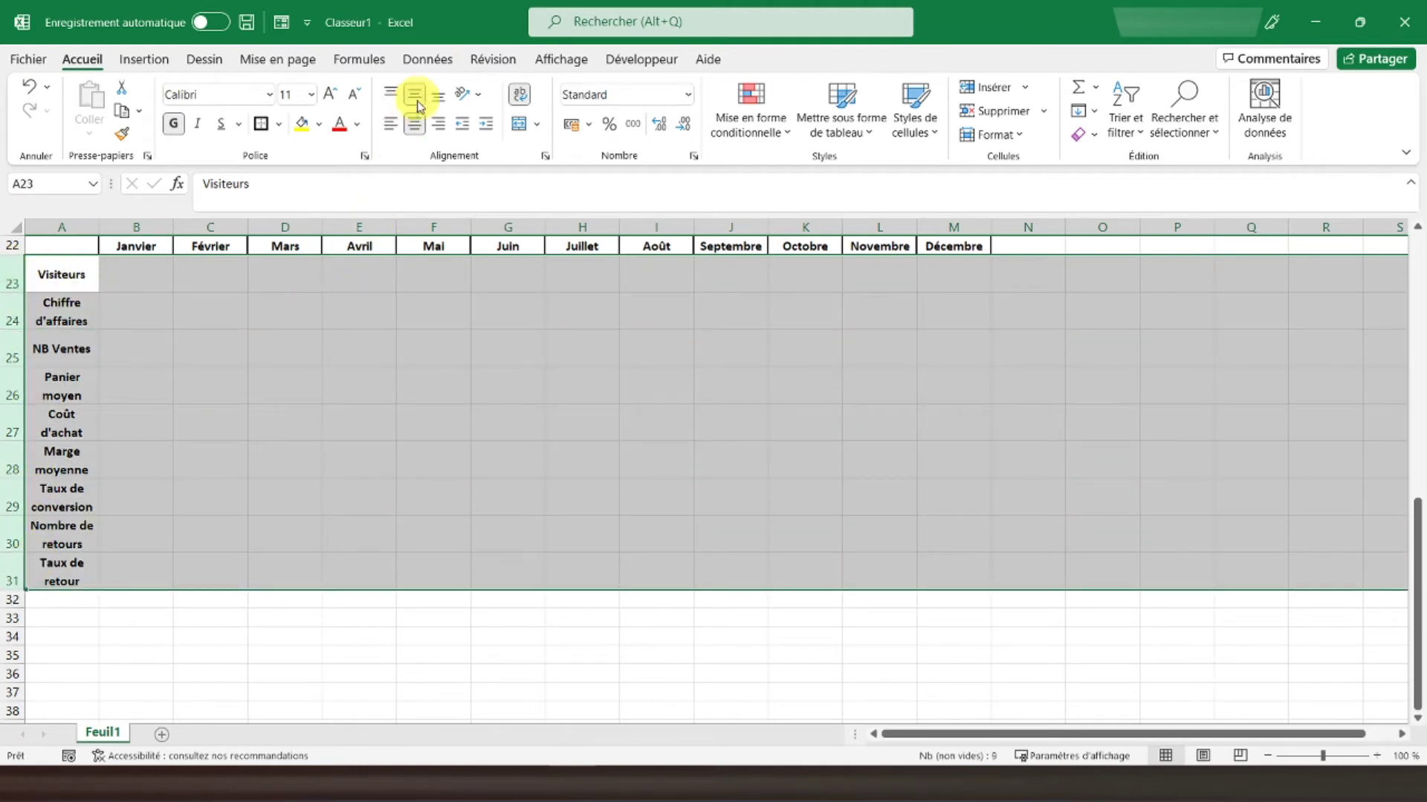
- Enter the header Total in cell N22
click(284, 310)
scroll(160, 427, up, 2)
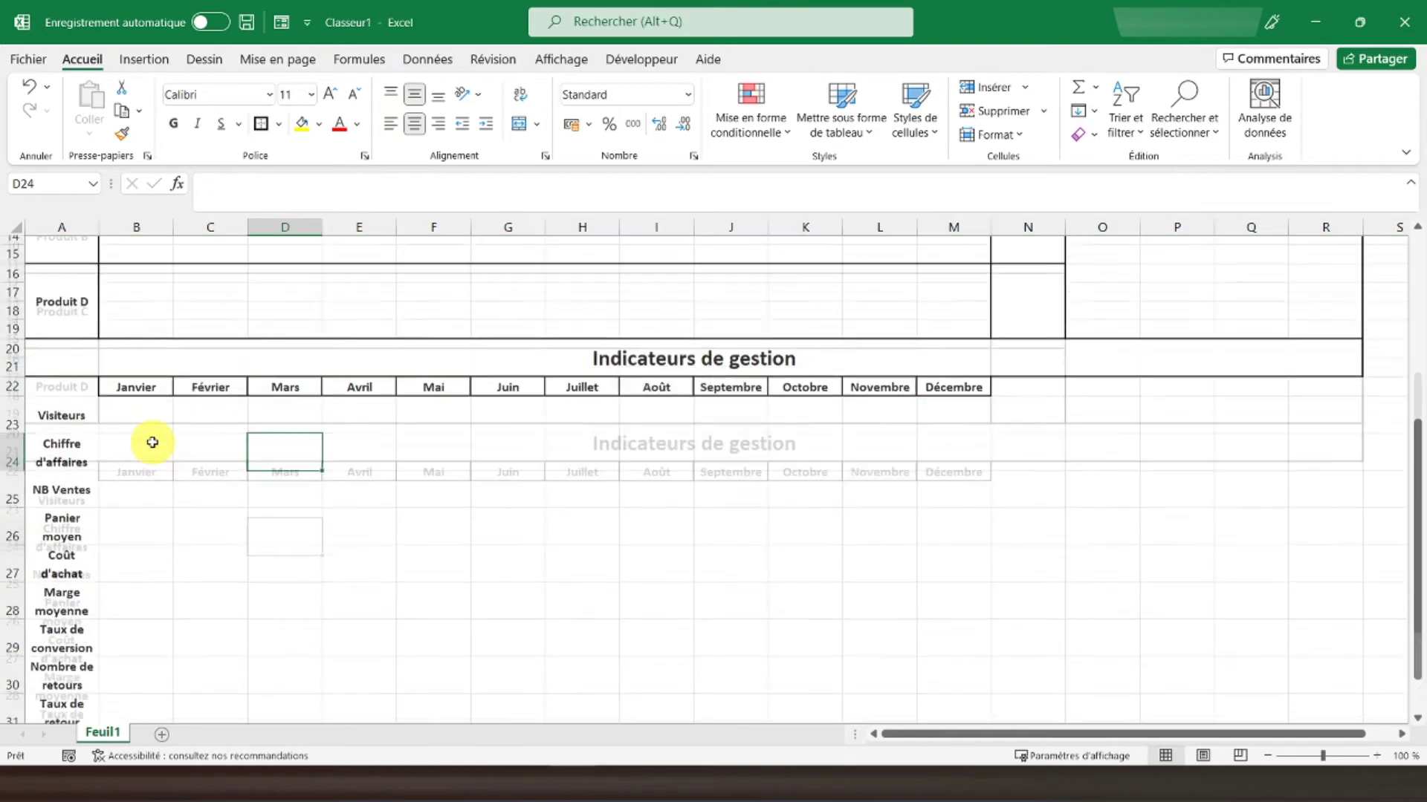
scroll(520, 565, up, 3)
scroll(525, 560, down, 2)
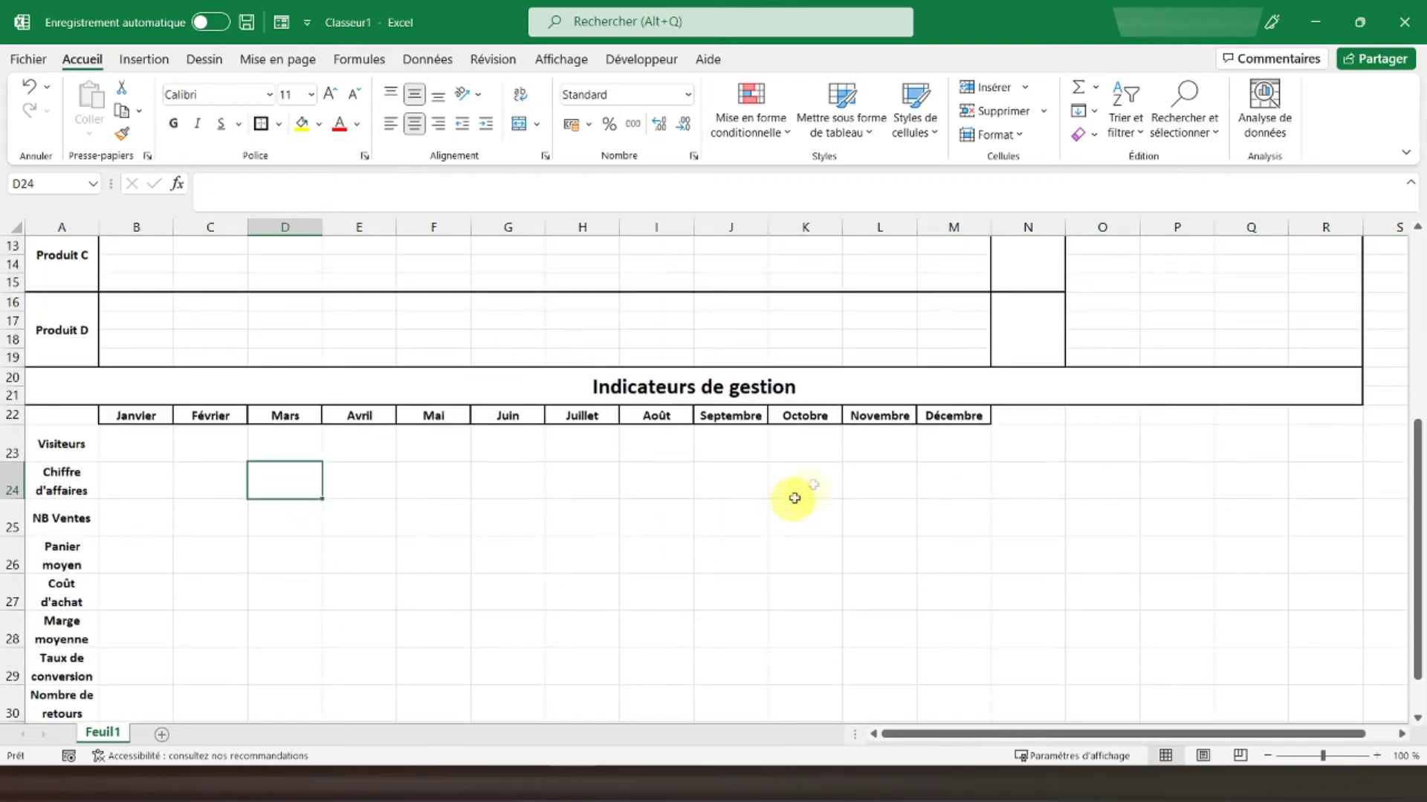
click(1010, 415)
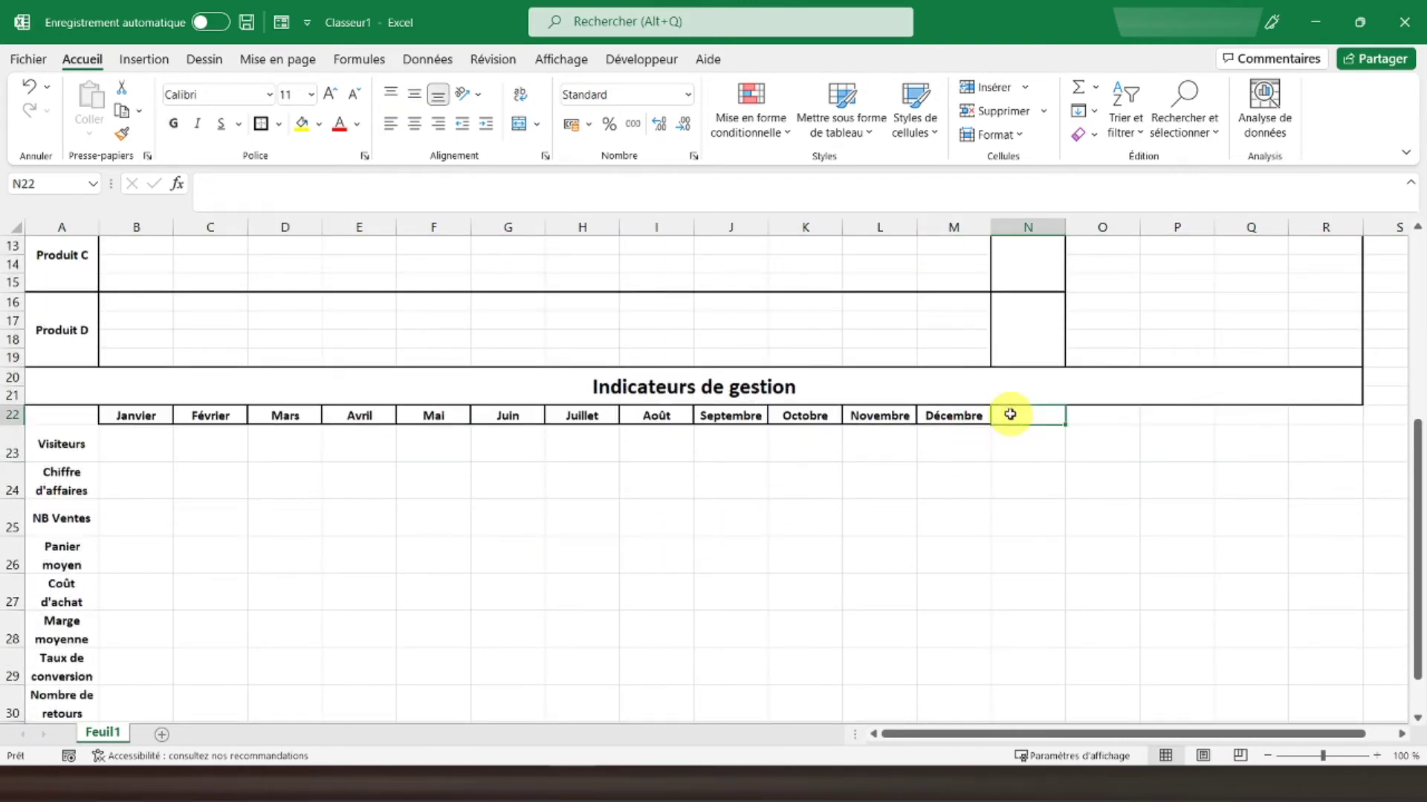
text(Total)
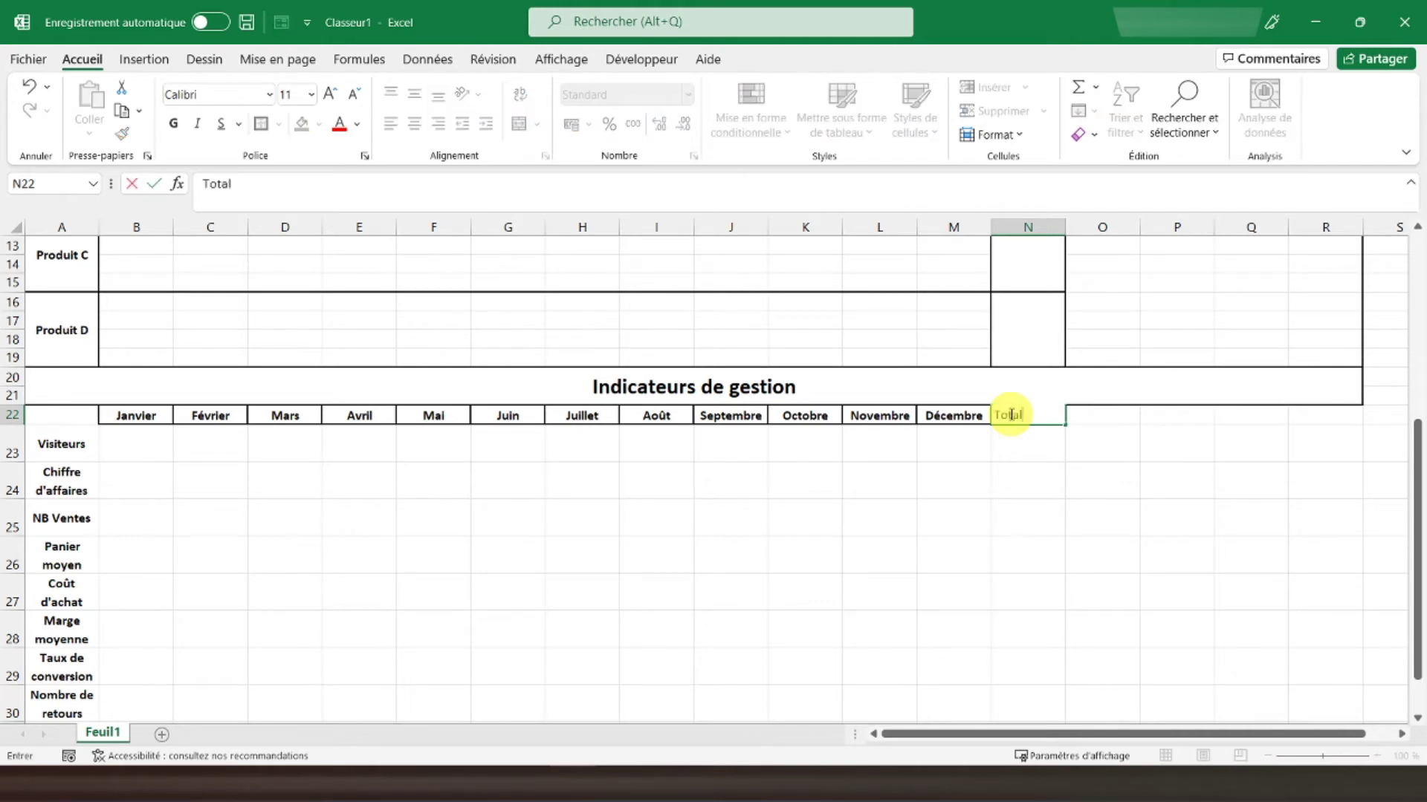
key(Return)
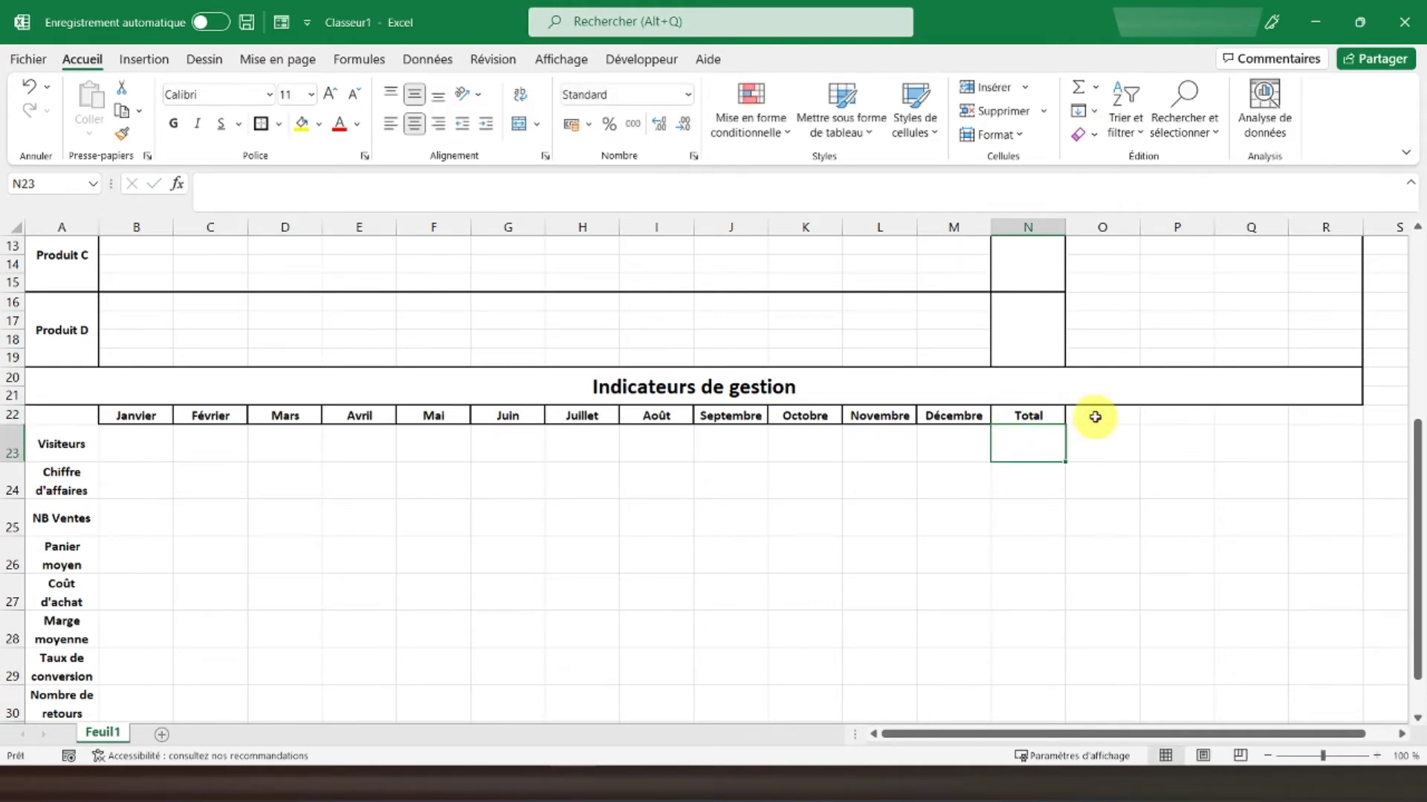
- Merge O22:R22 with a bold 'Répartition du chiffre d'affaires' heading
drag(1085, 415, 1330, 413)
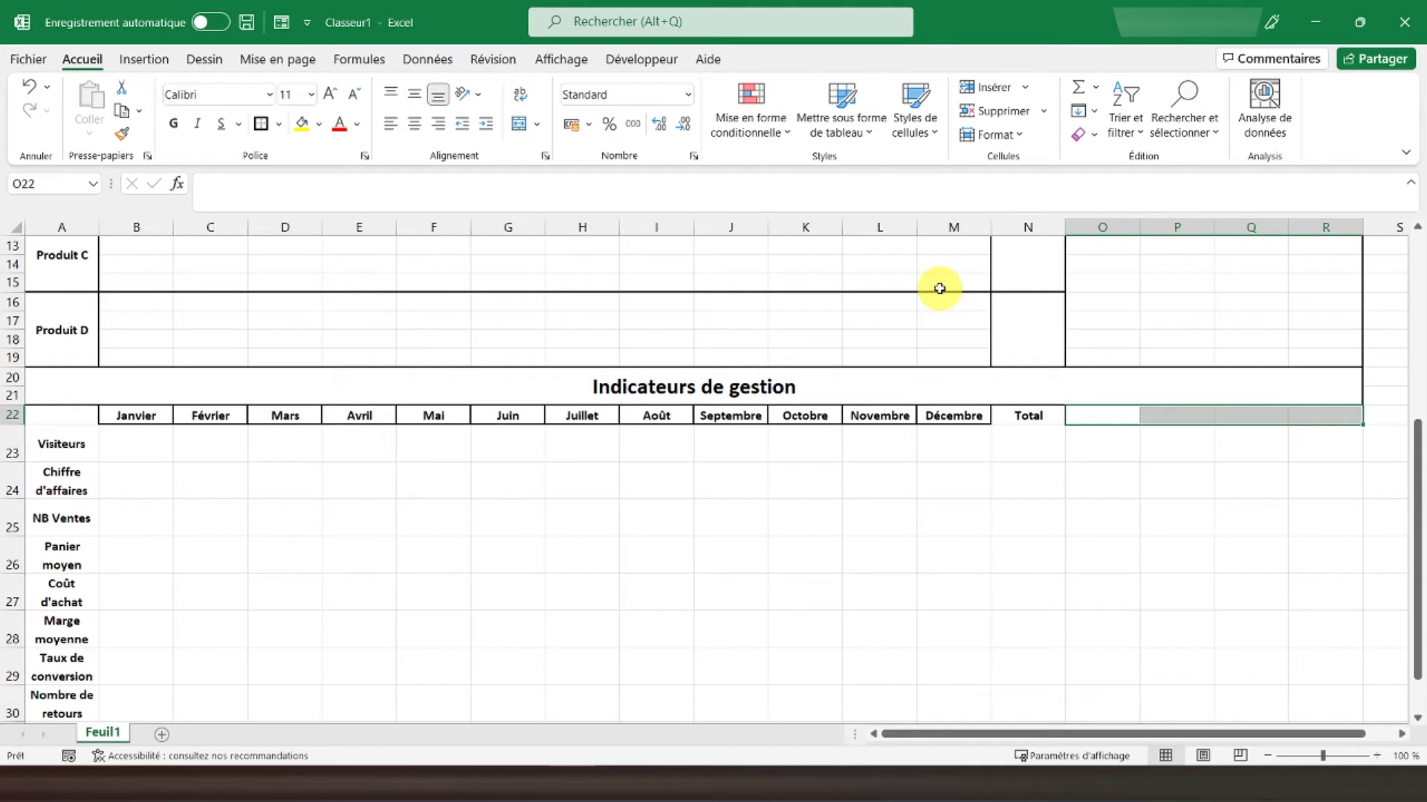
click(518, 124)
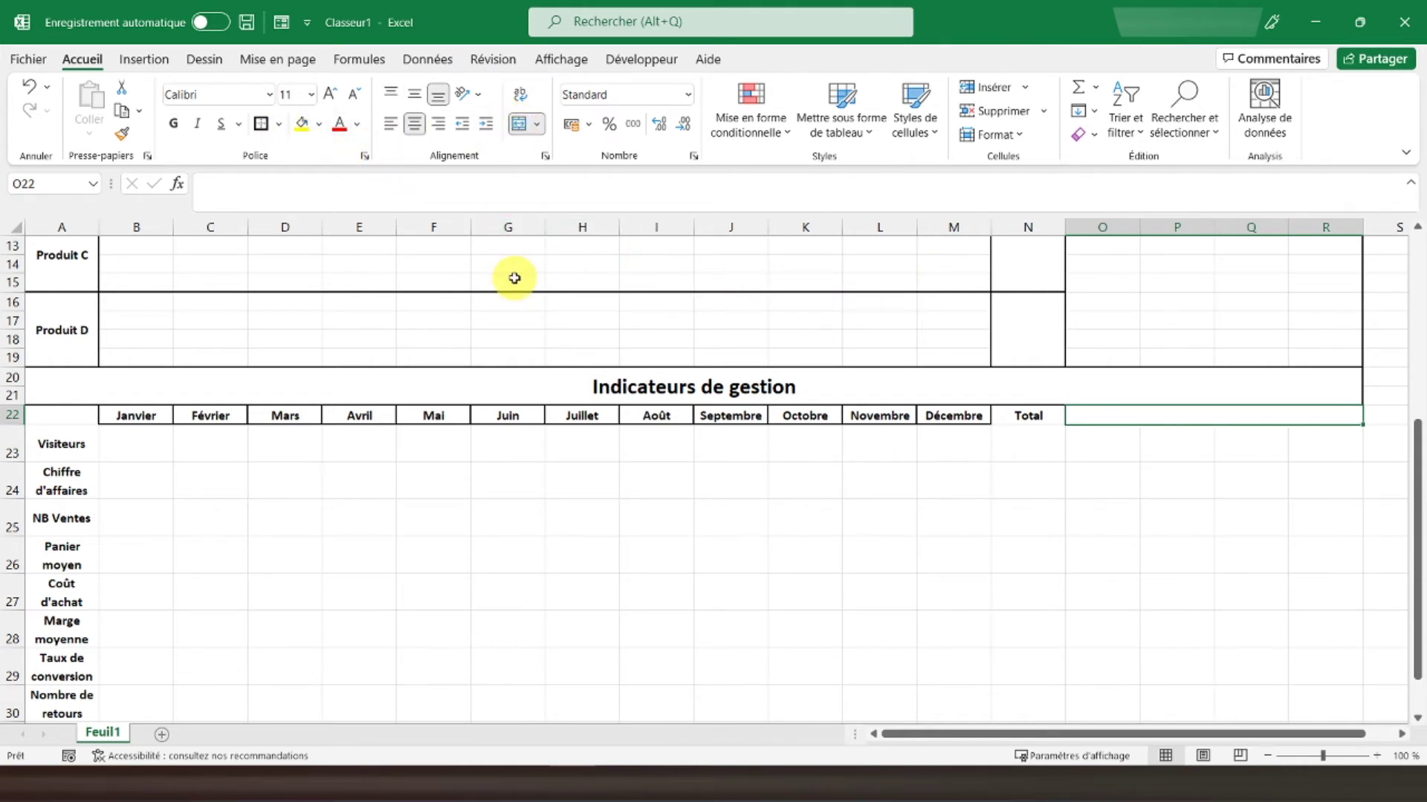
text(Répartiti)
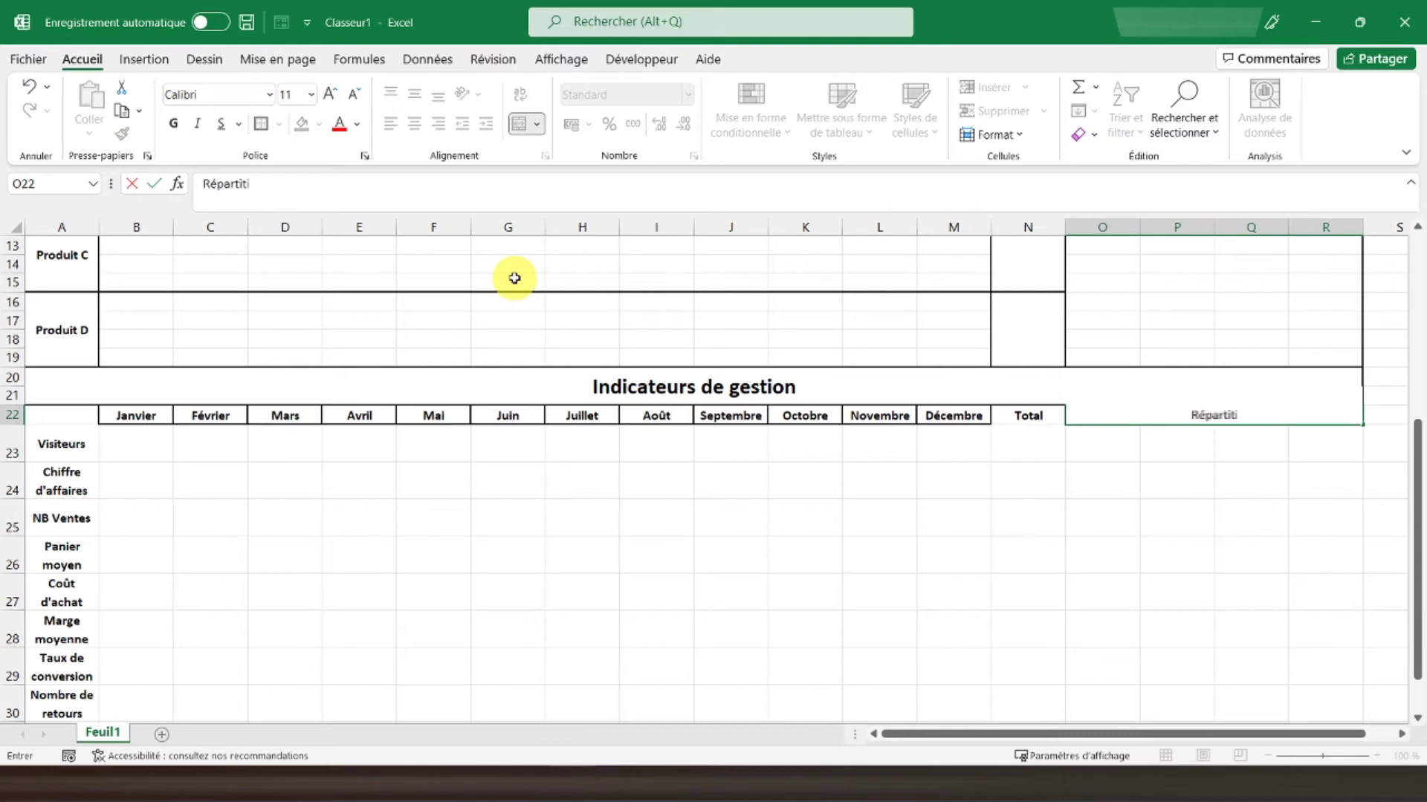
text(re d'affaire)
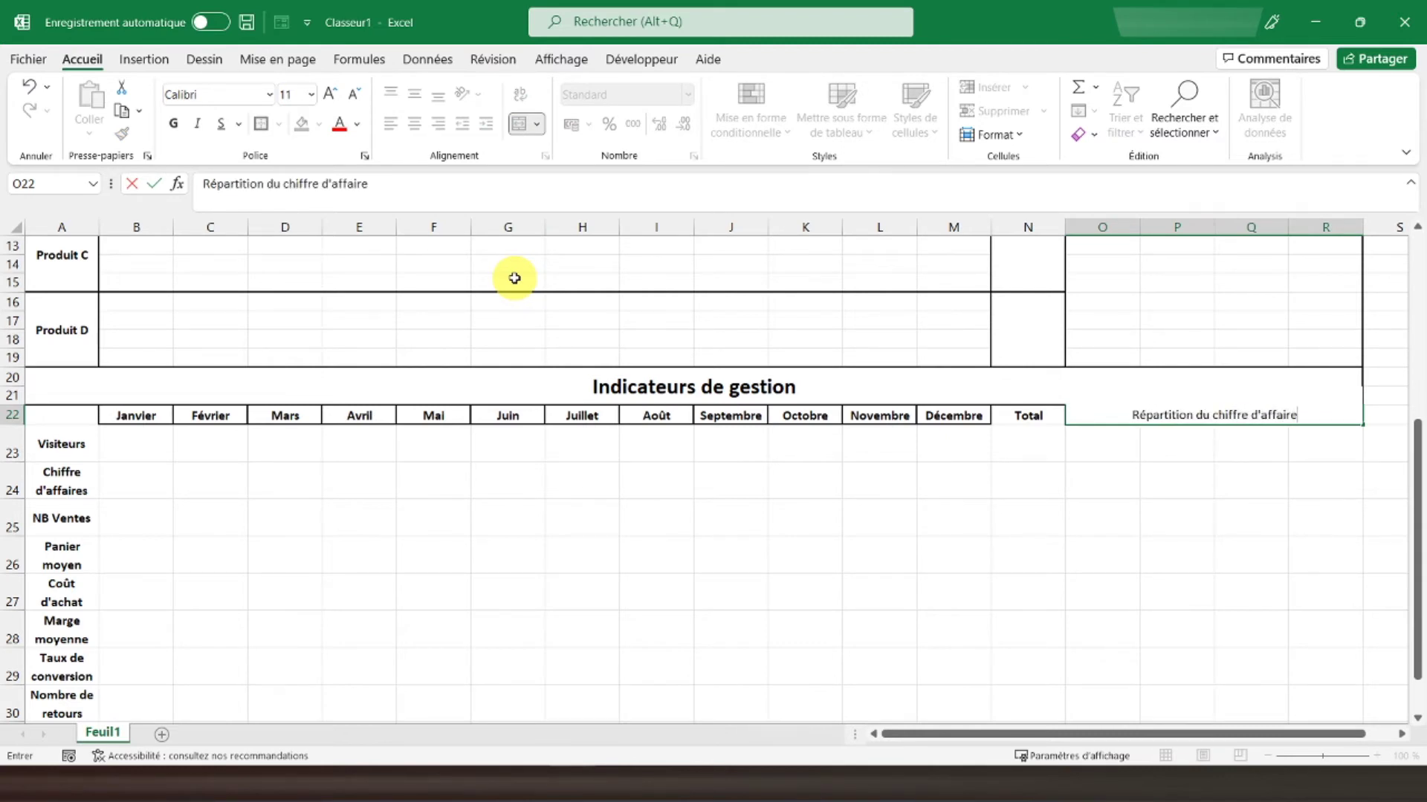
text(s)
key(Return)
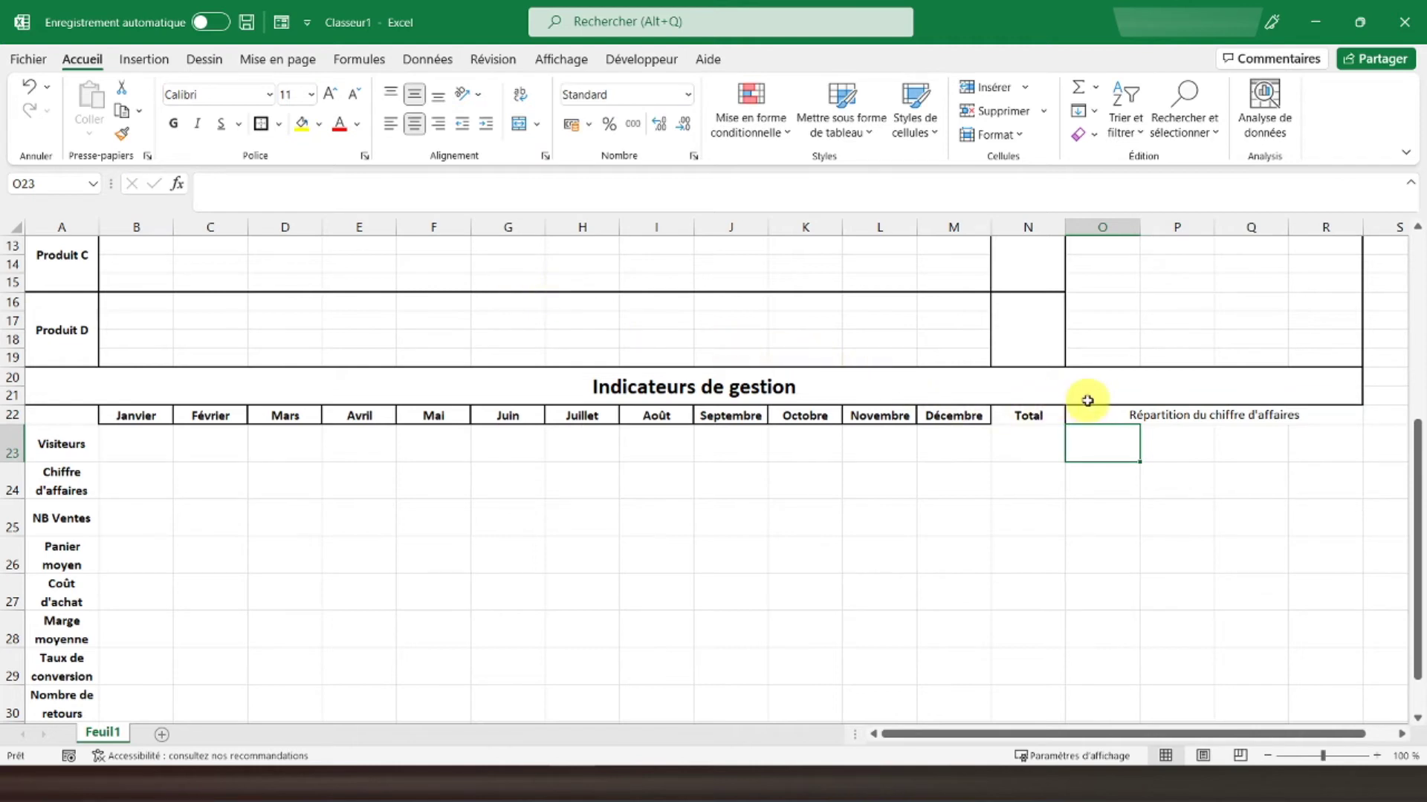
click(1098, 414)
click(173, 124)
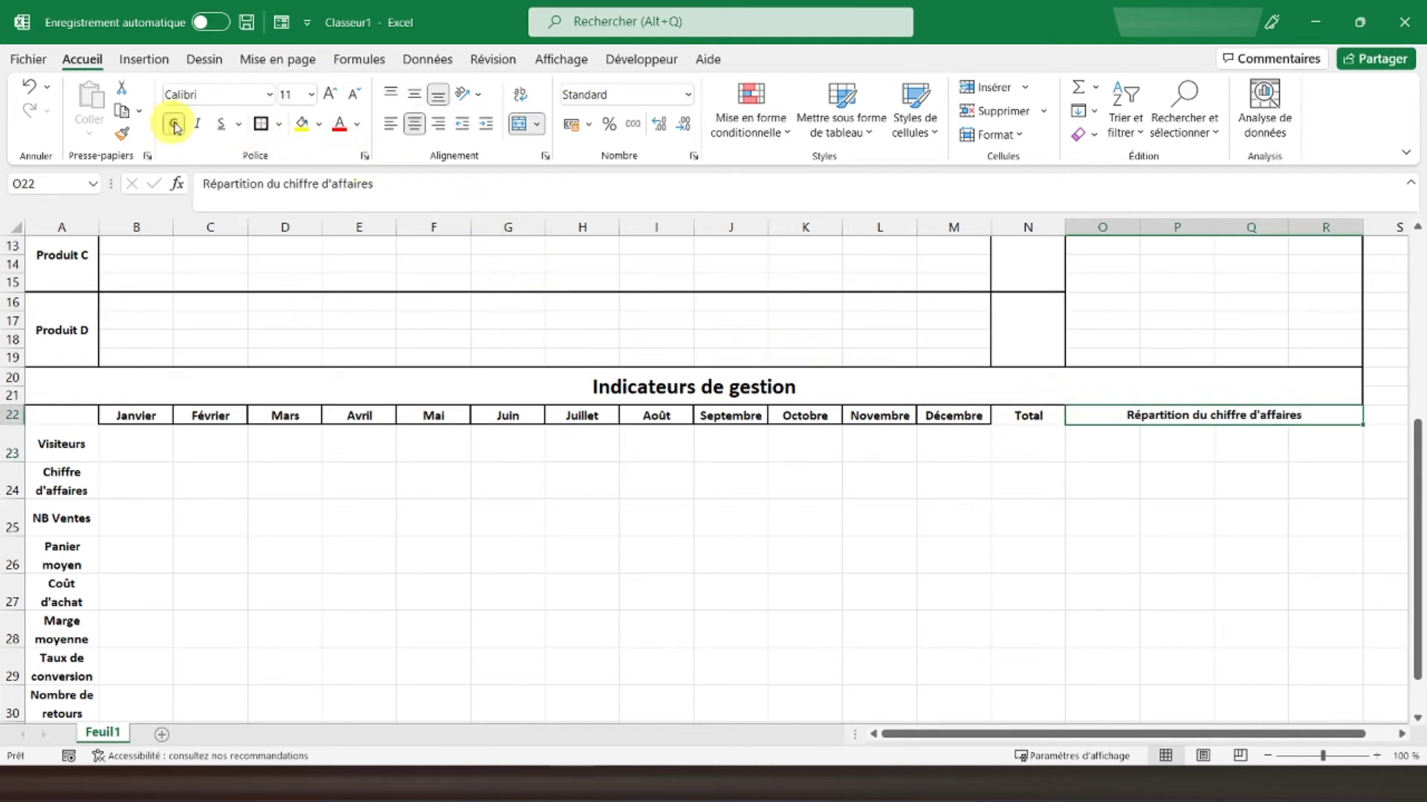
click(1015, 402)
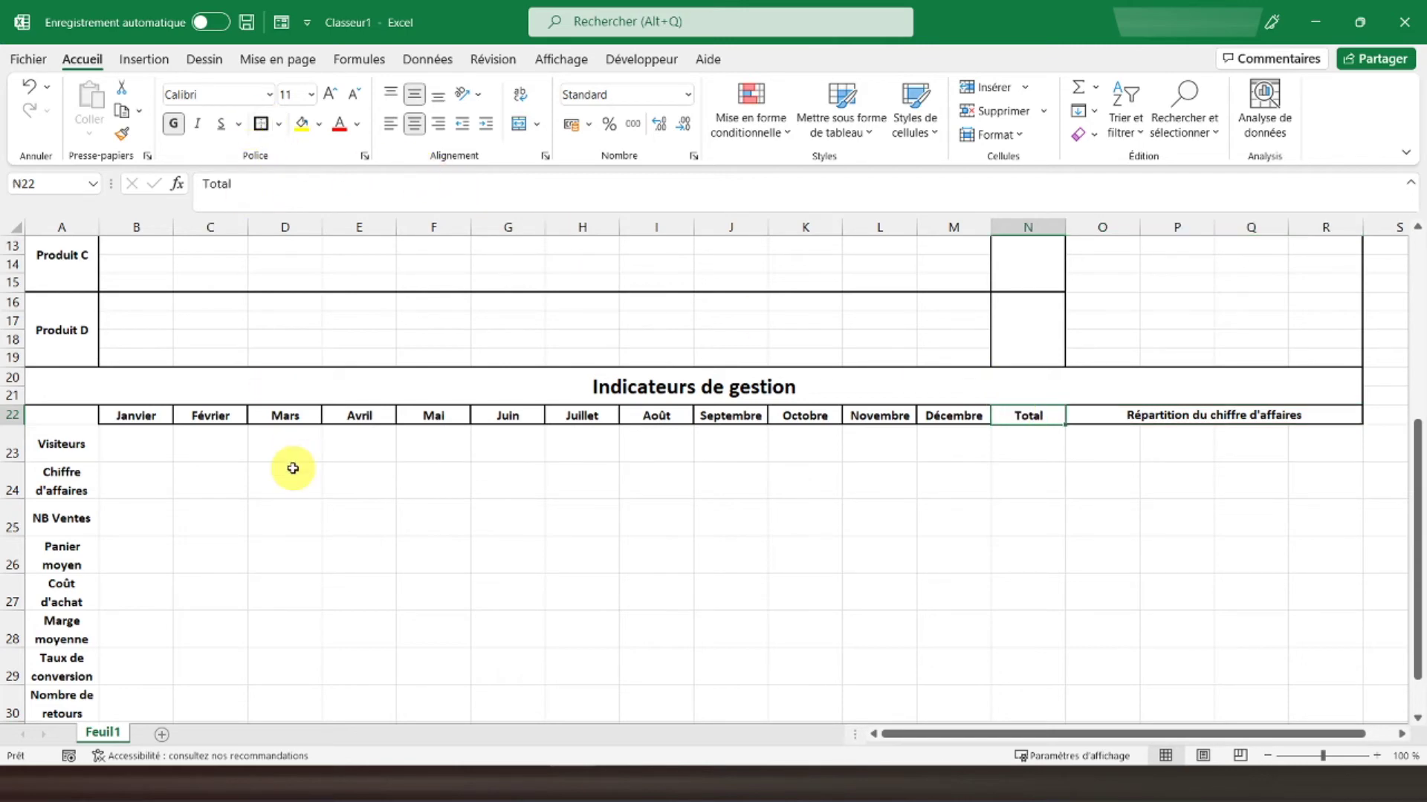
- Repeat the border on each row label cell down column A using F4
scroll(293, 468, down, 2)
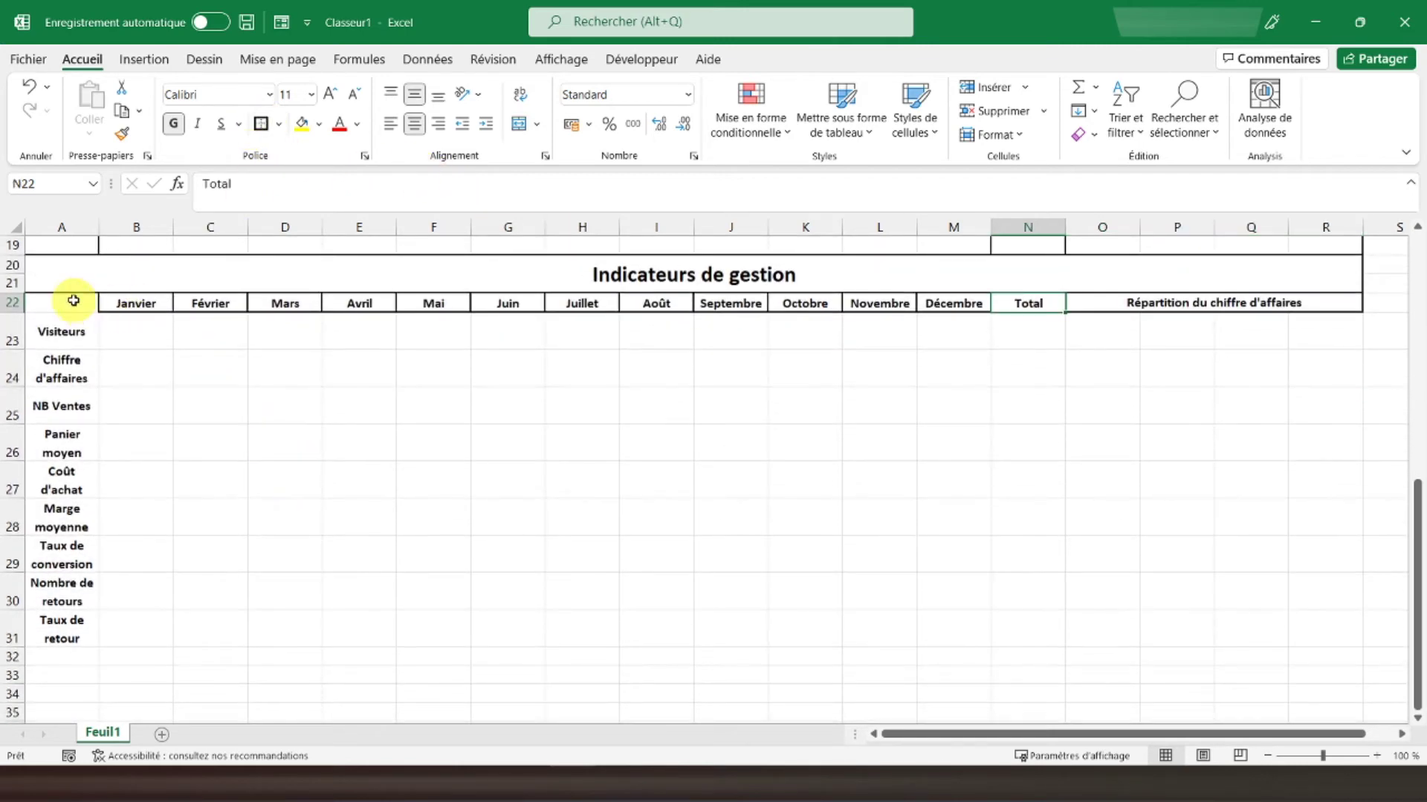
click(75, 301)
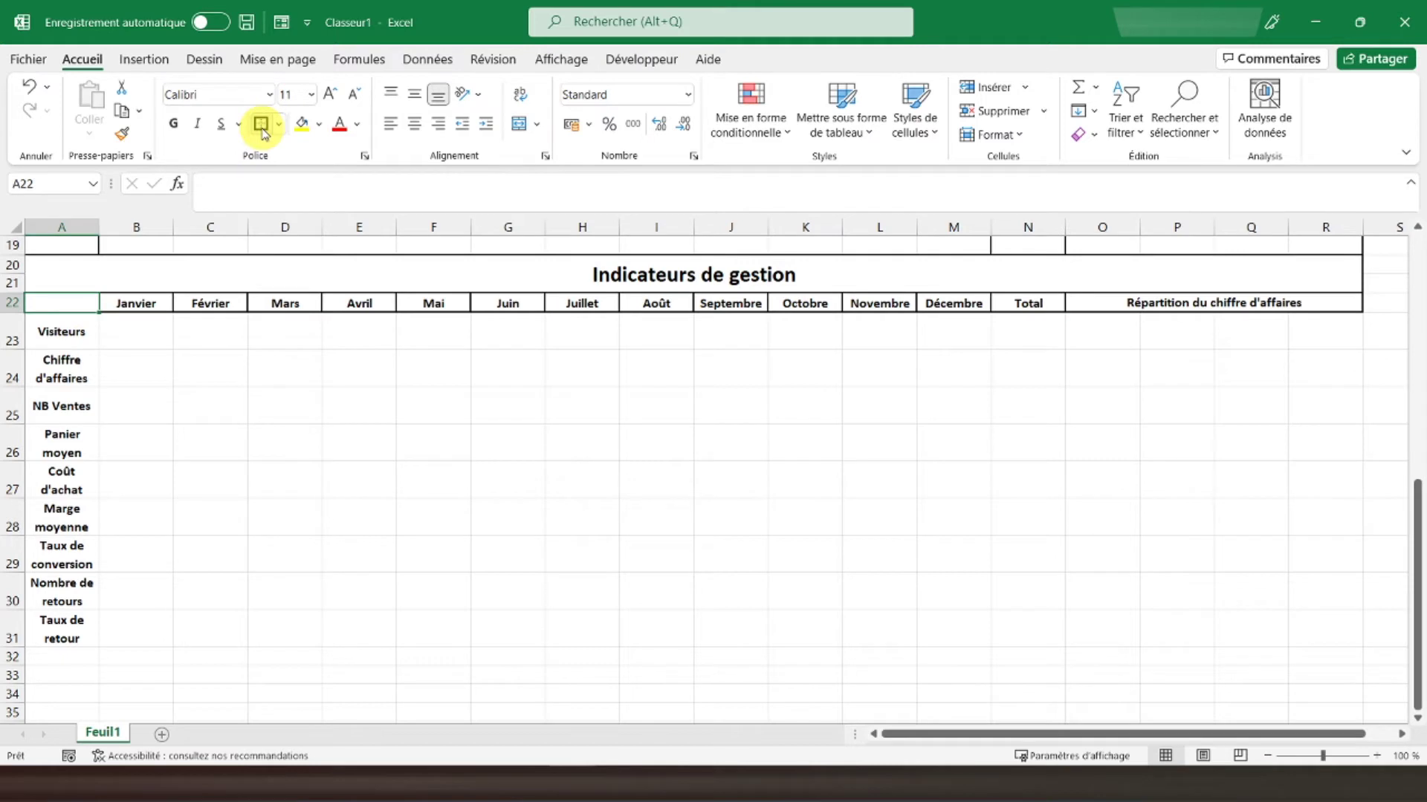
key(Down)
key(F4)
key(Down)
key(F4)
key(Down)
key(F4)
key(Down)
key(F4)
key(Down)
key(F4)
key(Down)
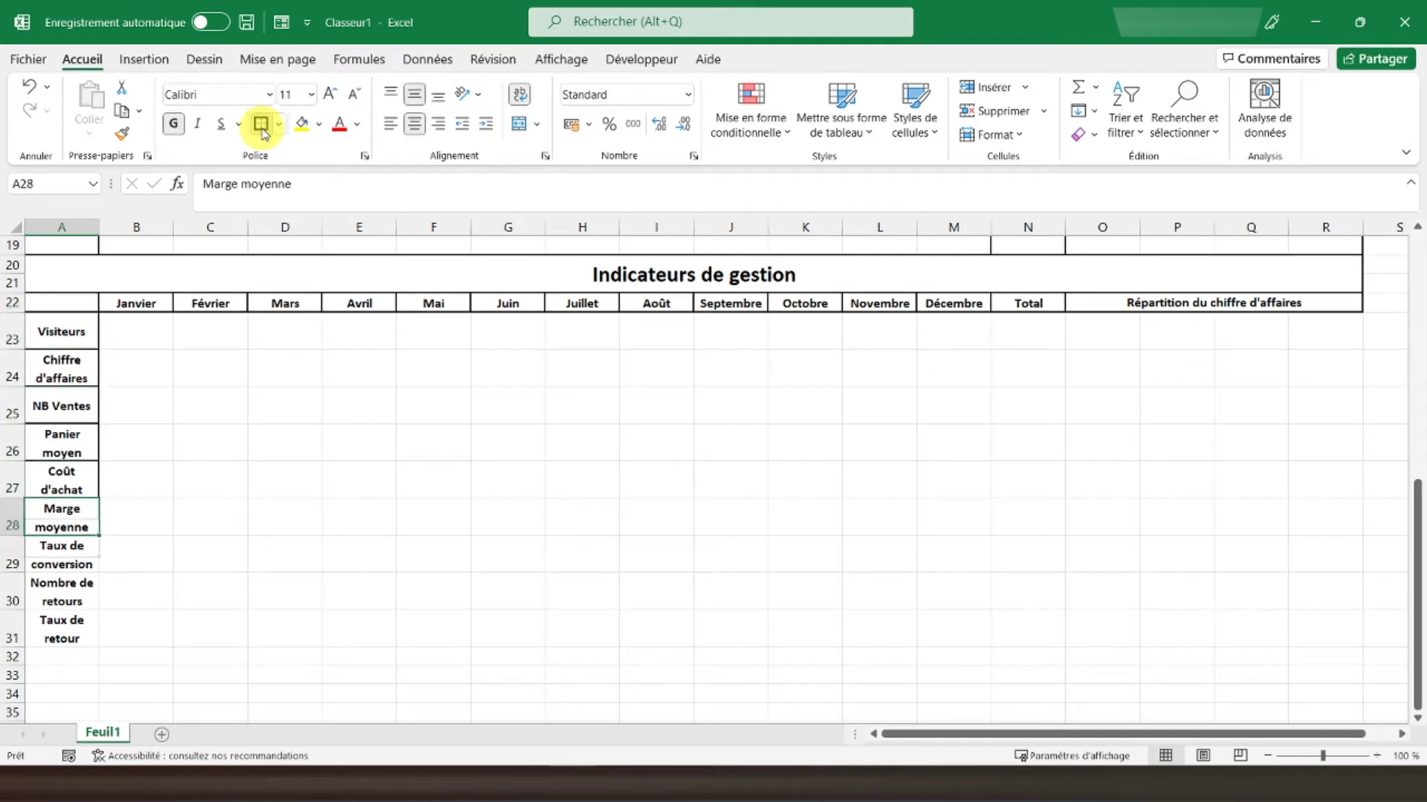
key(F4)
key(Down)
key(F4)
key(Down)
key(F4)
key(Down)
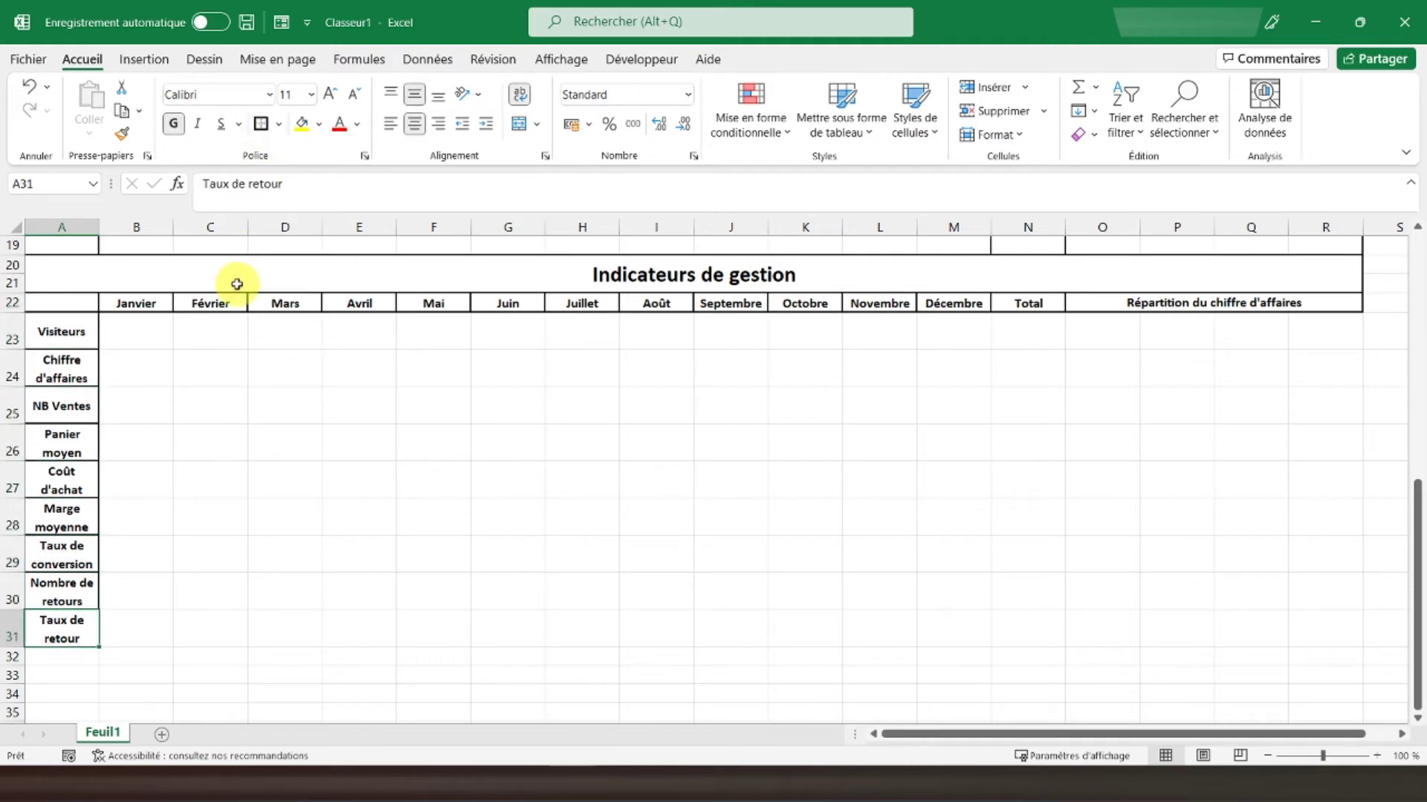
- Add dashed inner borders to the monthly data range B23:M31
mouse_move(119, 330)
mouse_down()
mouse_move(654, 420)
mouse_move(913, 573)
mouse_move(941, 614)
mouse_up()
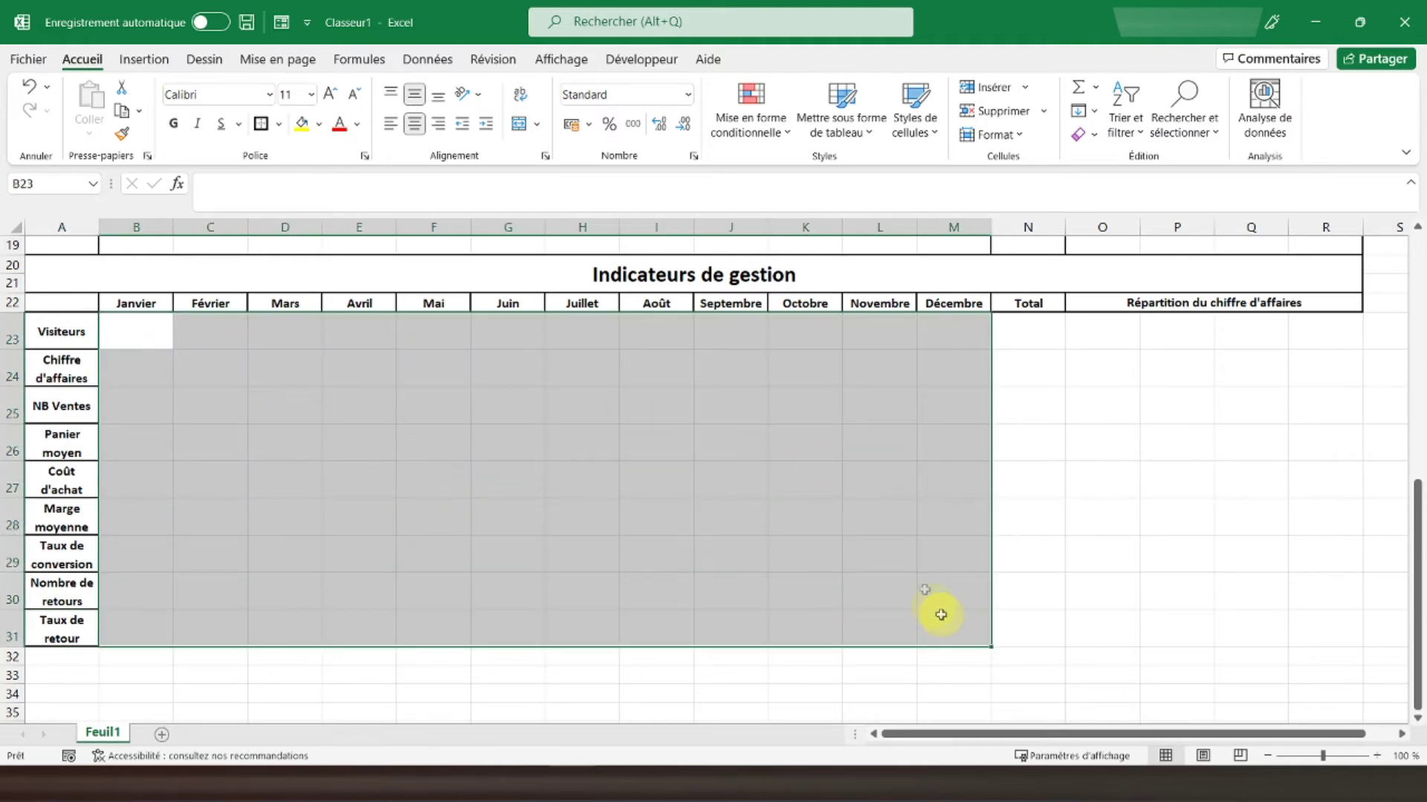
click(278, 124)
click(350, 698)
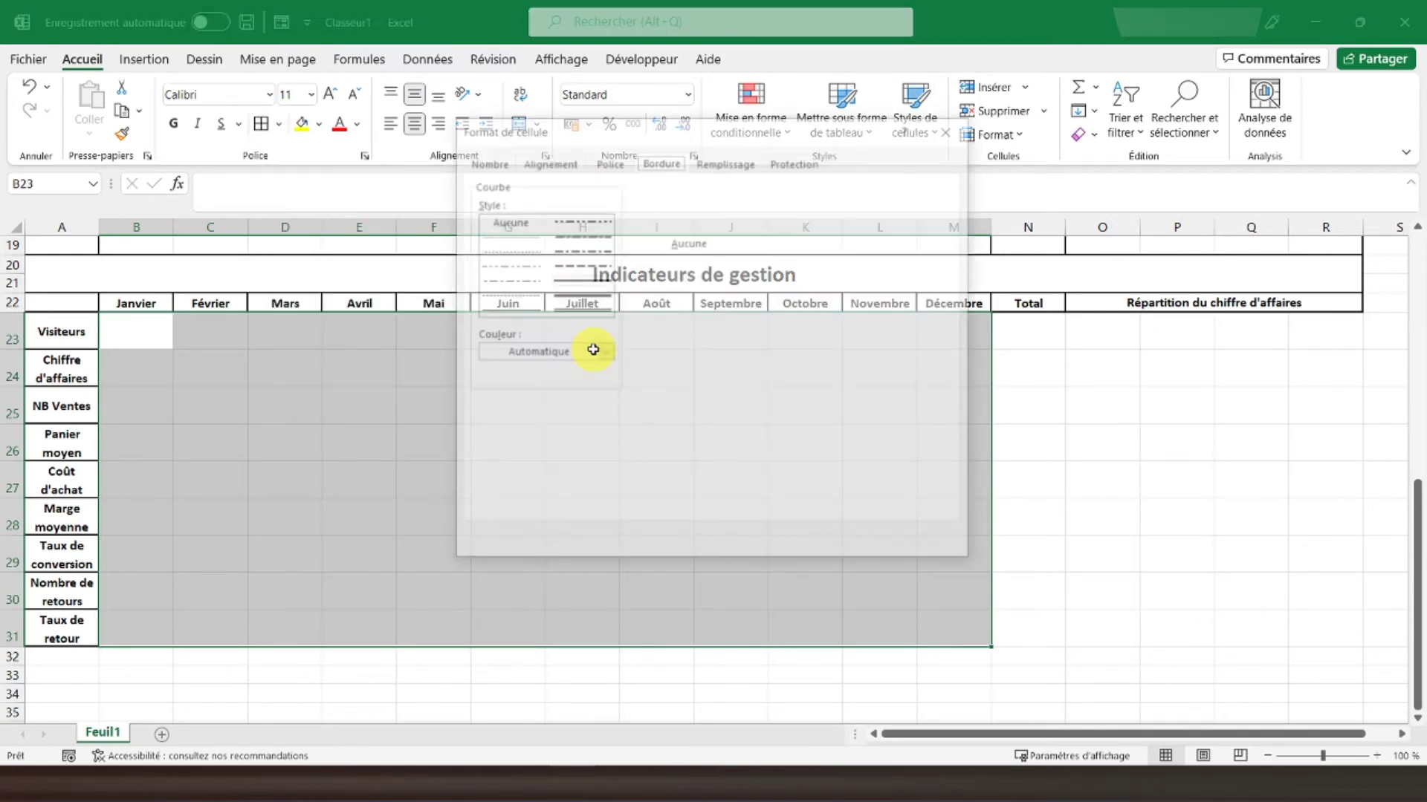
click(788, 215)
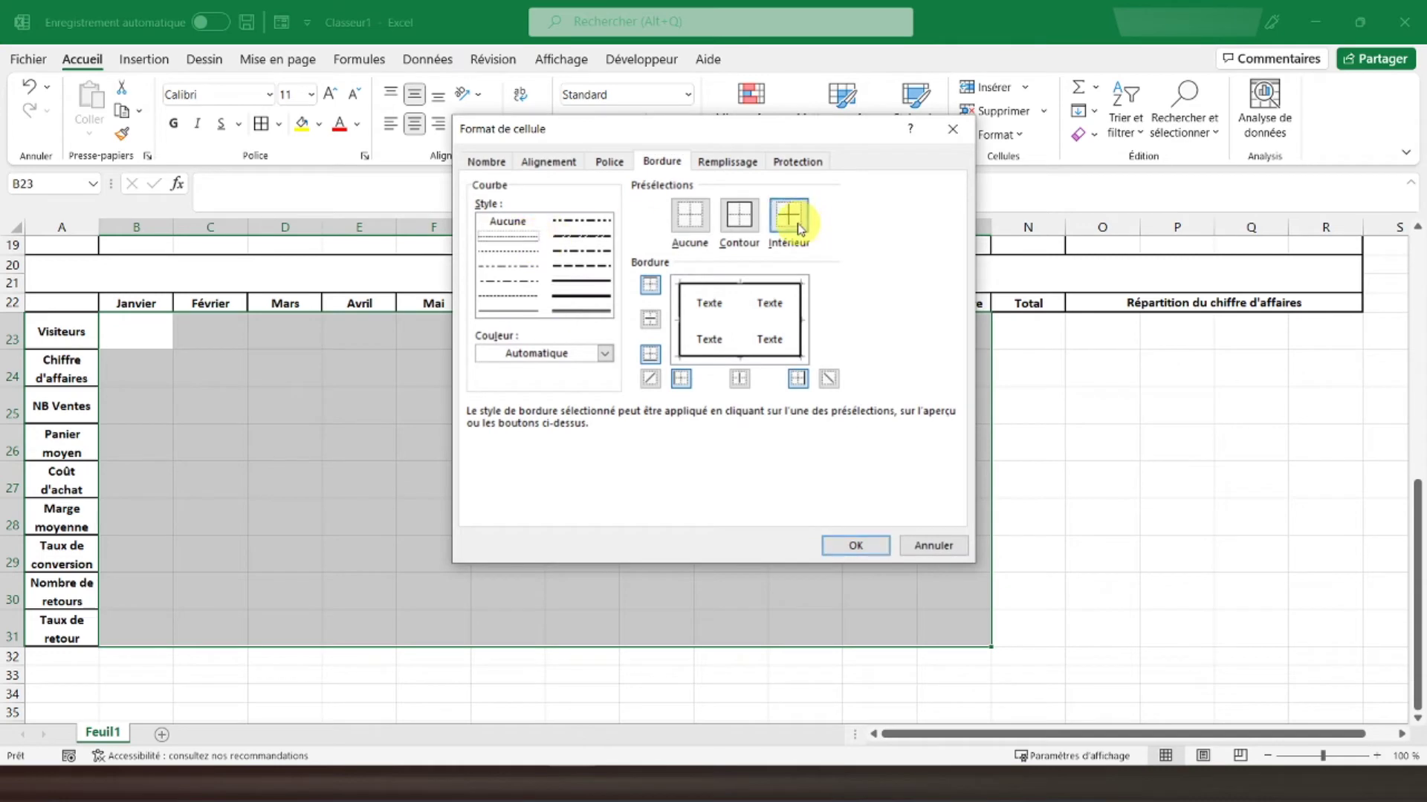
click(855, 546)
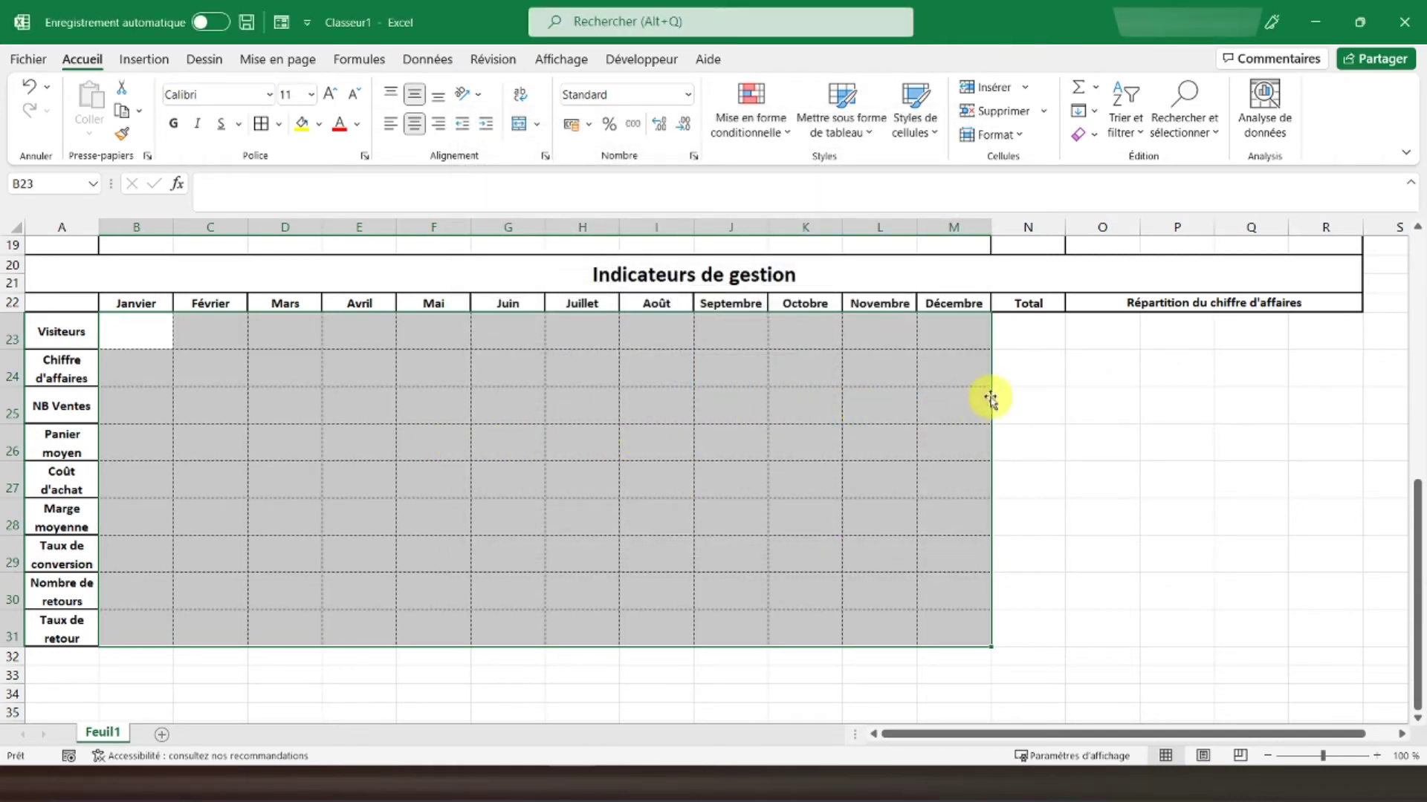
- Give the Total column N23:N31 an outline and dotted inner lines
drag(1013, 331, 1020, 616)
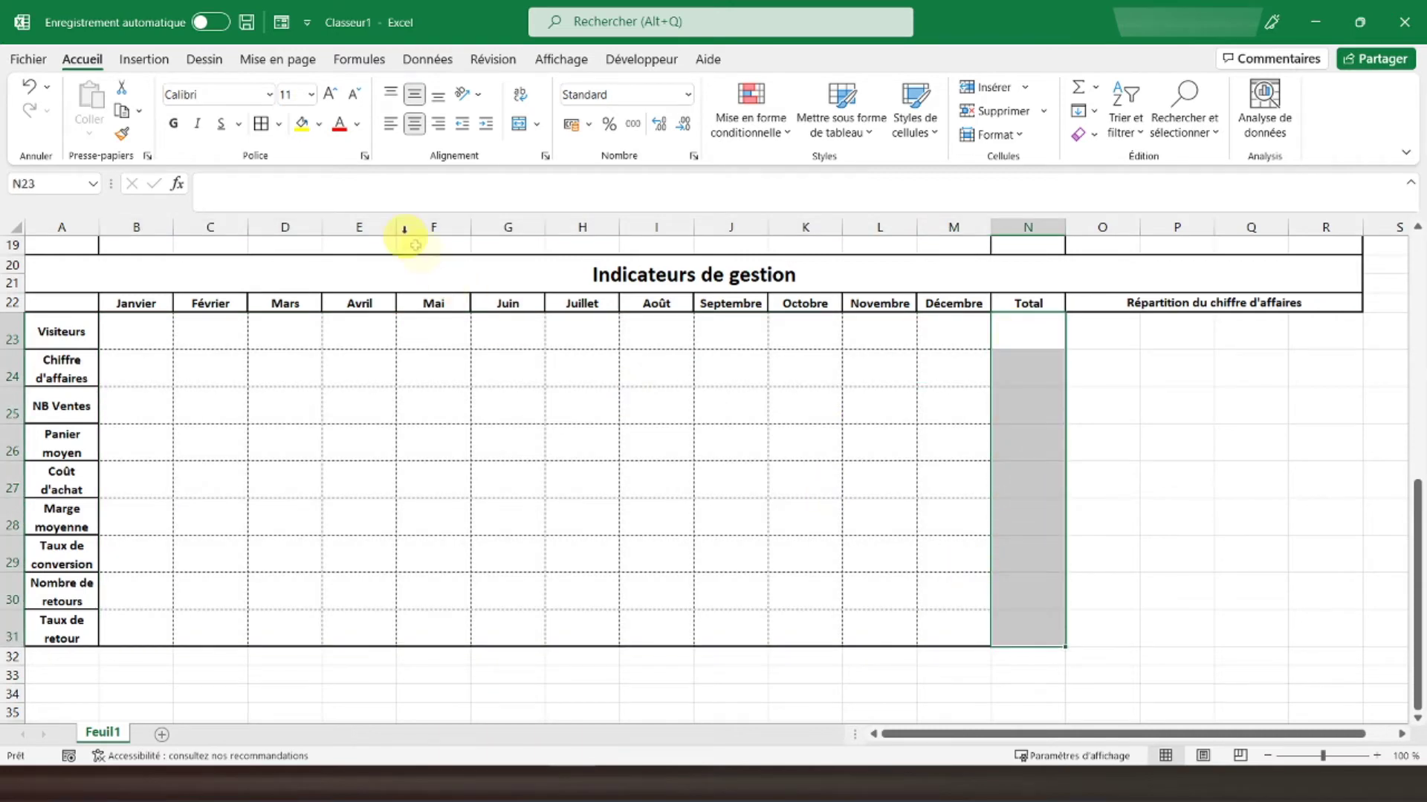
click(278, 124)
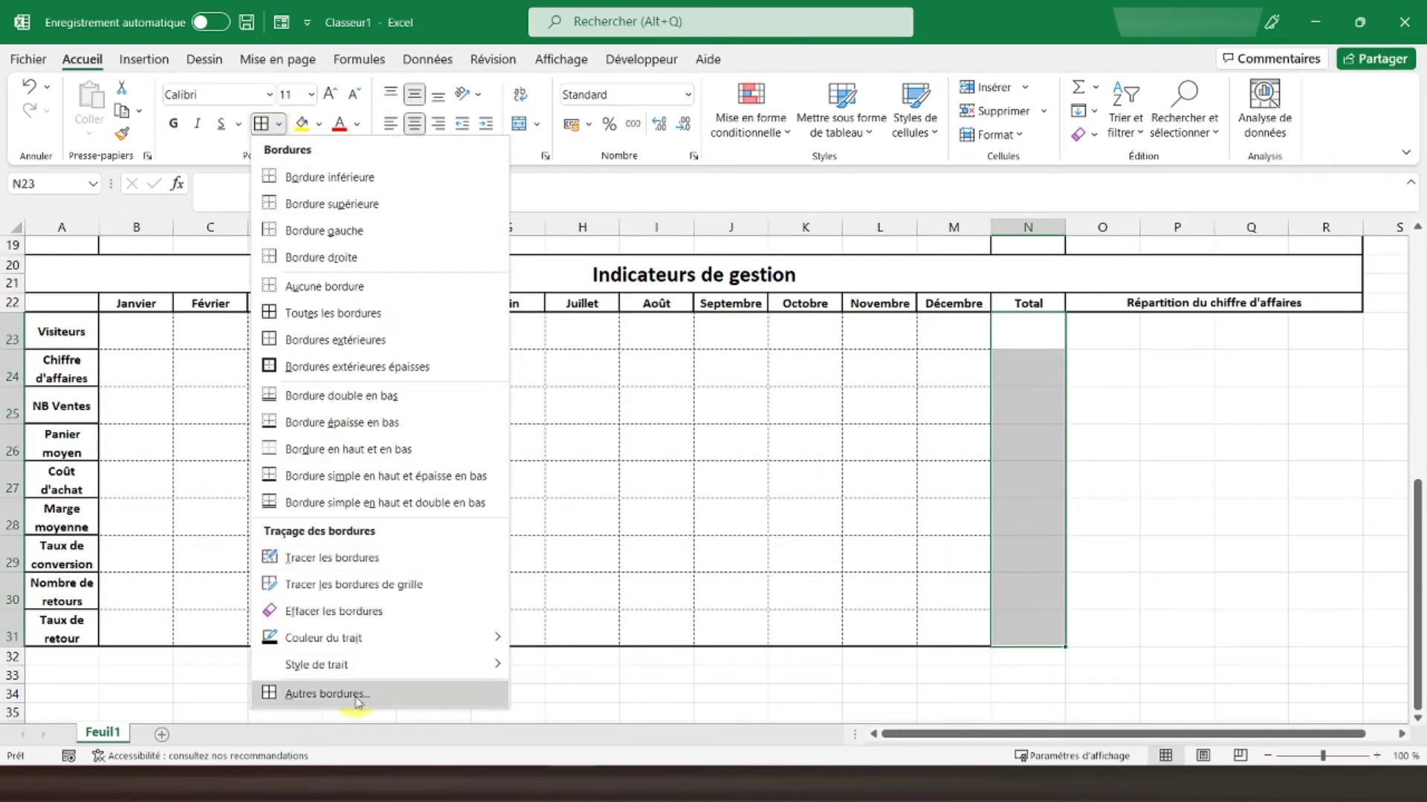
click(327, 693)
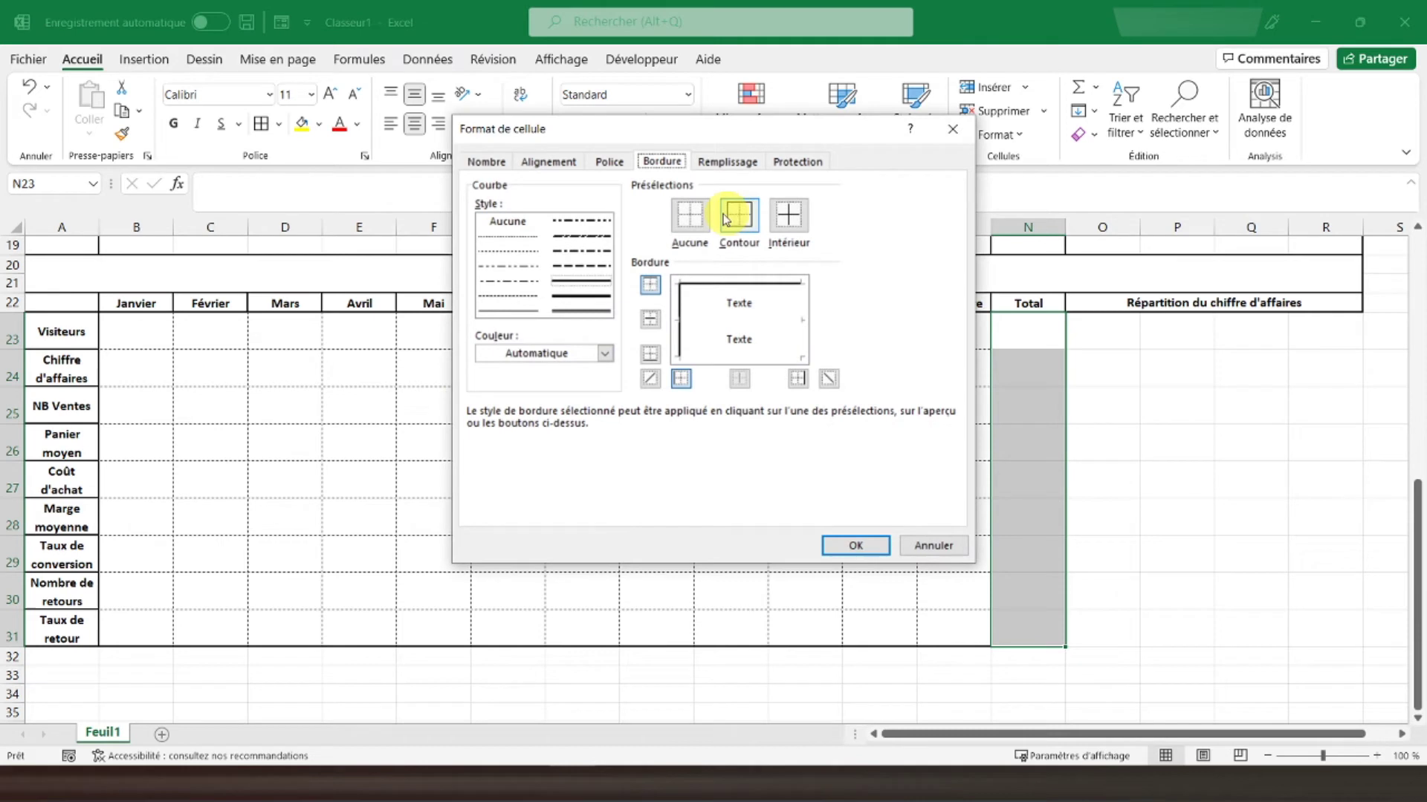
click(582, 281)
click(729, 237)
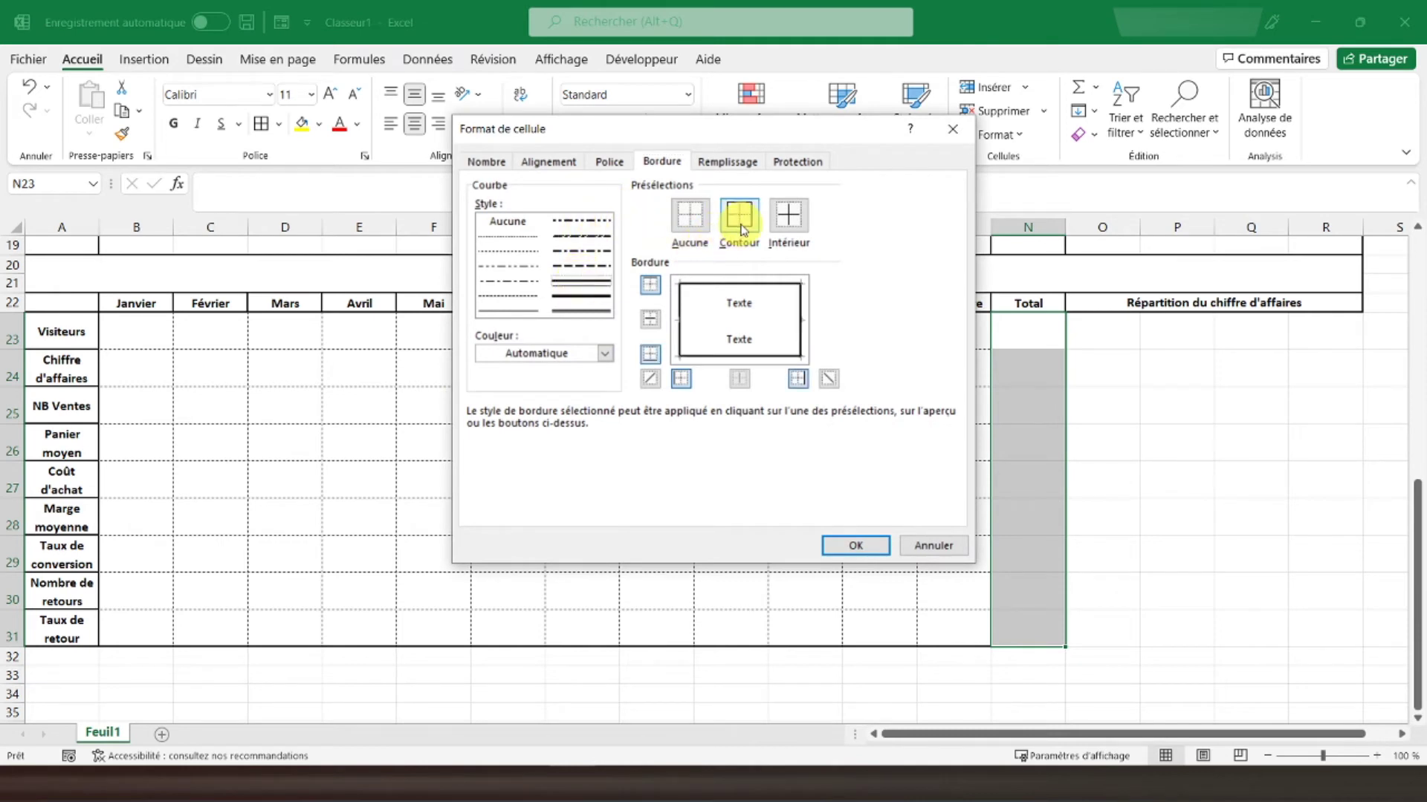
click(507, 236)
click(789, 219)
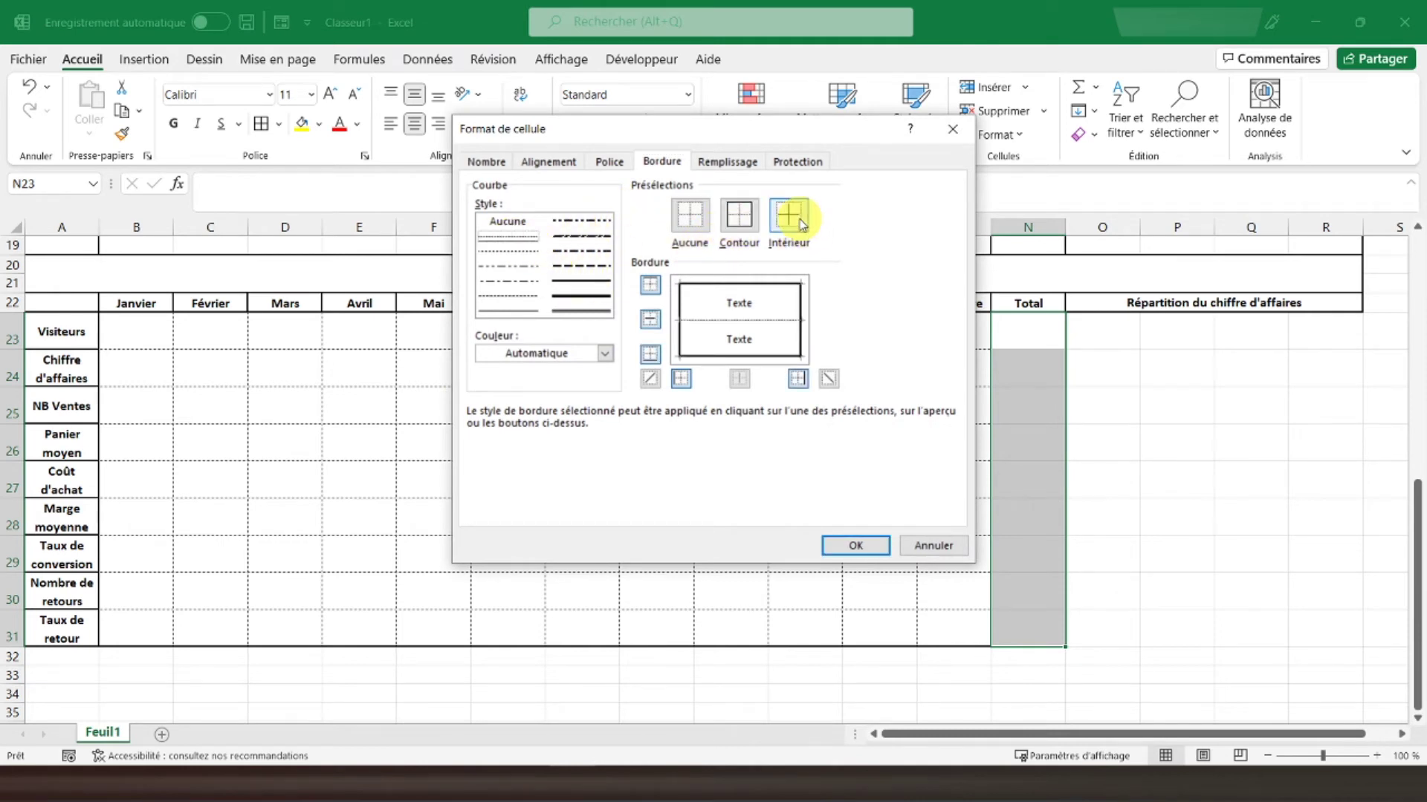
click(856, 546)
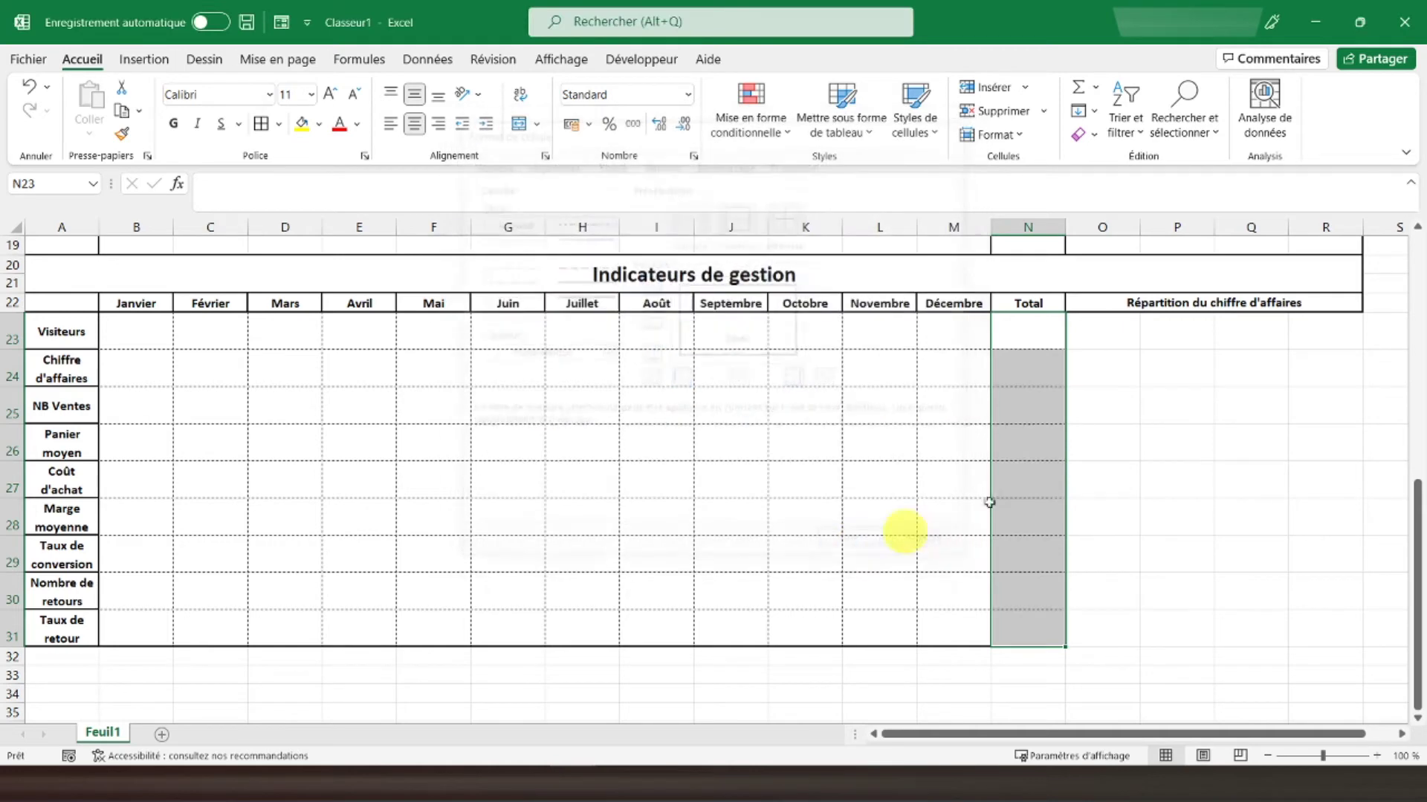
- Select the Répartition du chiffre d'affaires area O23:R31
click(1048, 338)
click(1089, 334)
drag(1089, 335, 1308, 620)
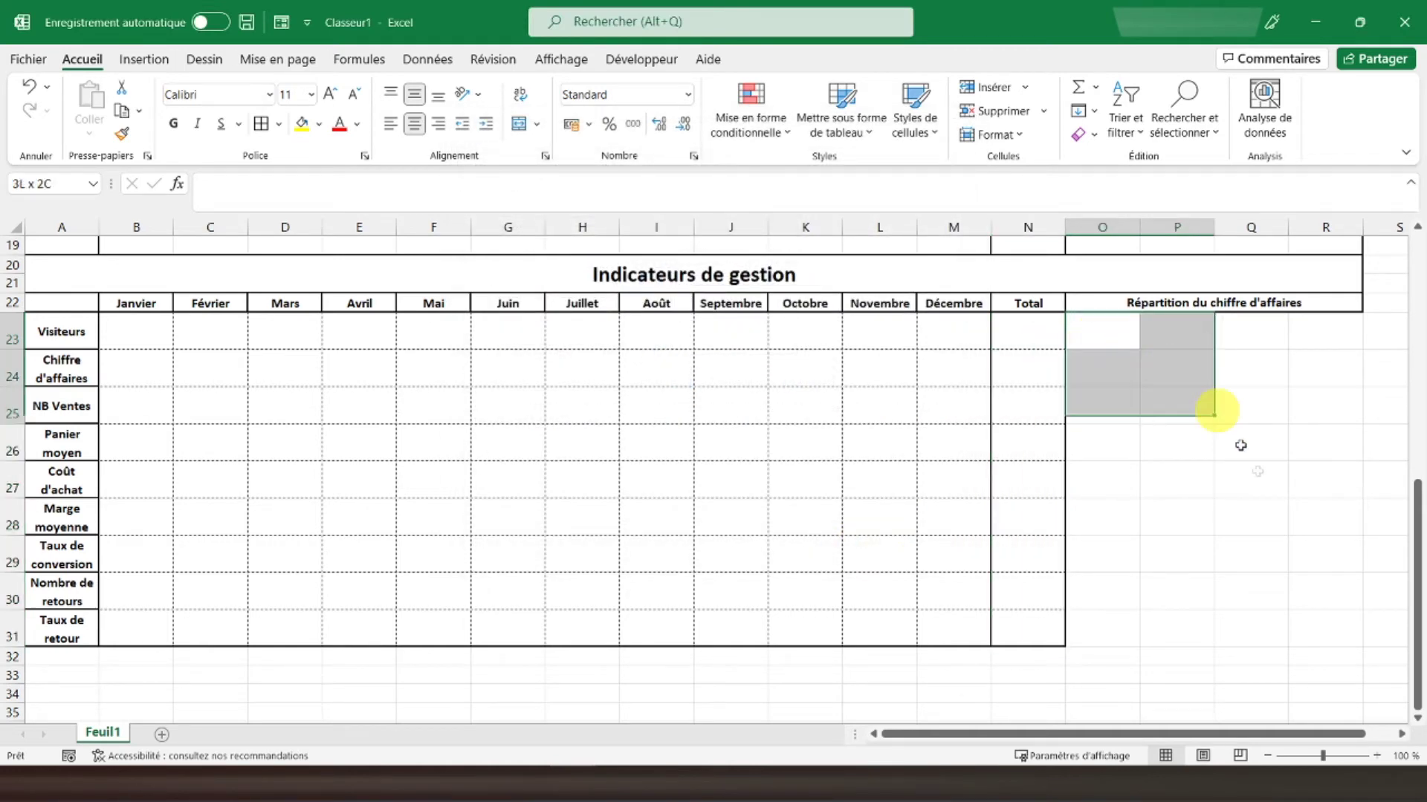
- Put a thick outside border around O23:R31
click(278, 127)
click(357, 366)
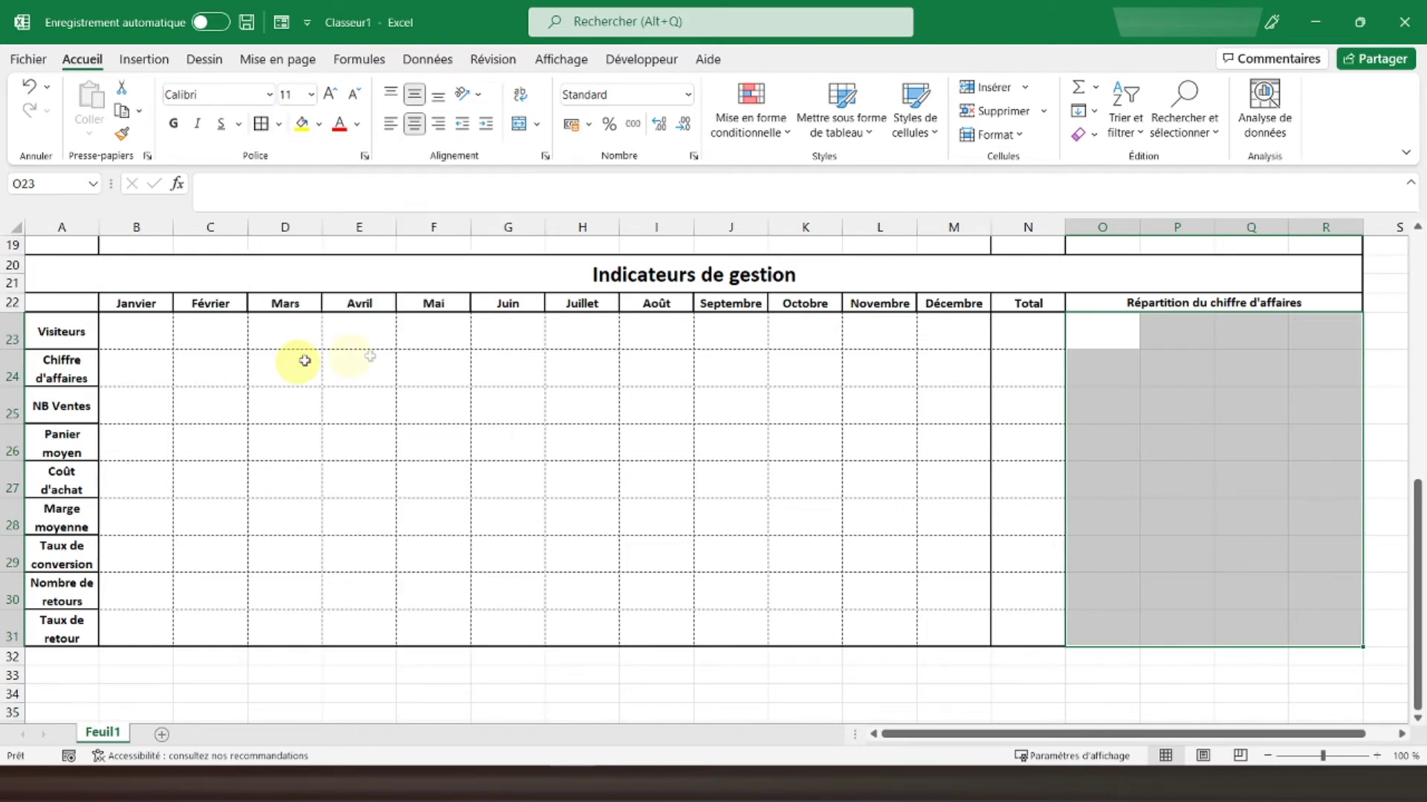
scroll(953, 446, up, 4)
scroll(955, 446, up, 2)
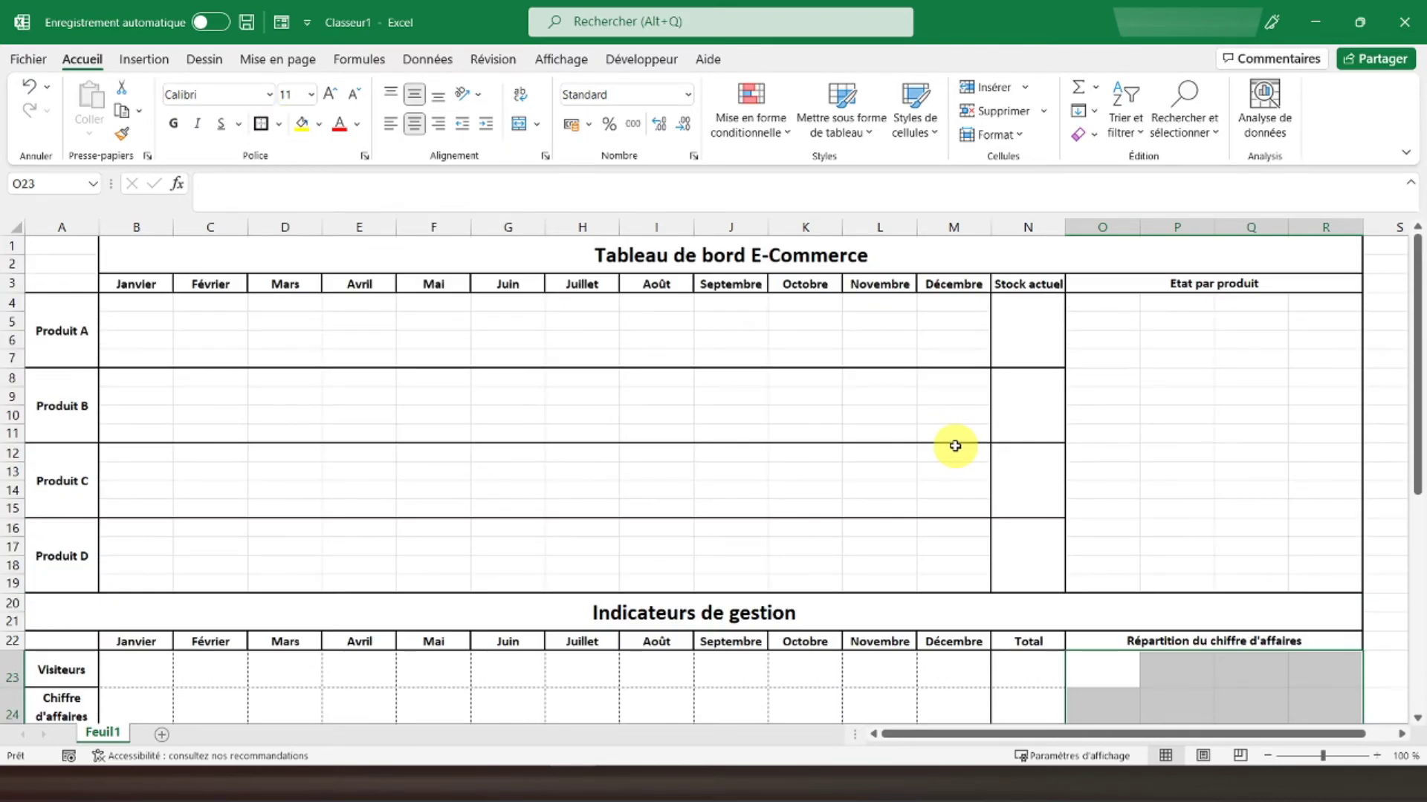
- Return to cell A1 and bring up the Affichage view settings
click(74, 247)
scroll(396, 324, down, 4)
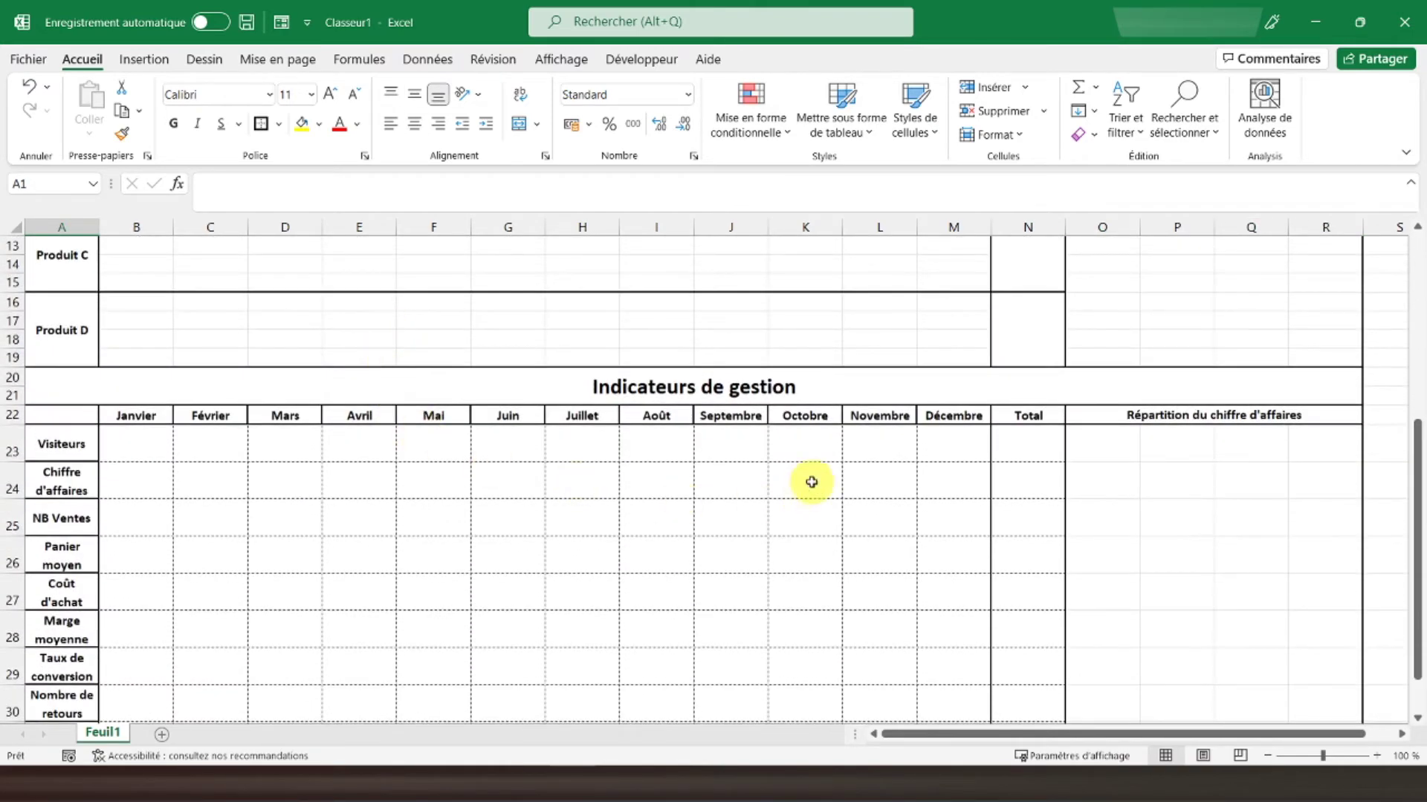
scroll(536, 486, down, 1)
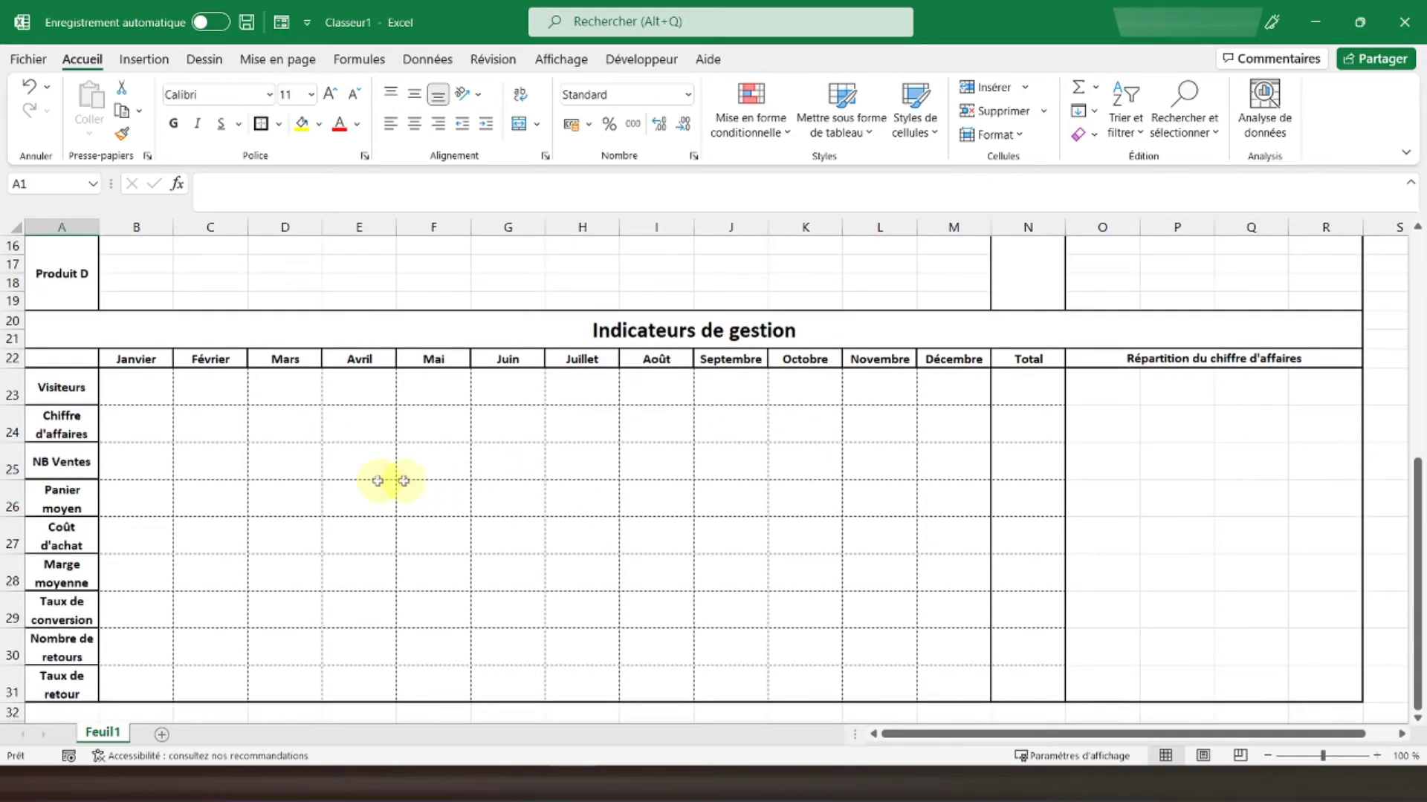
scroll(249, 470, up, 5)
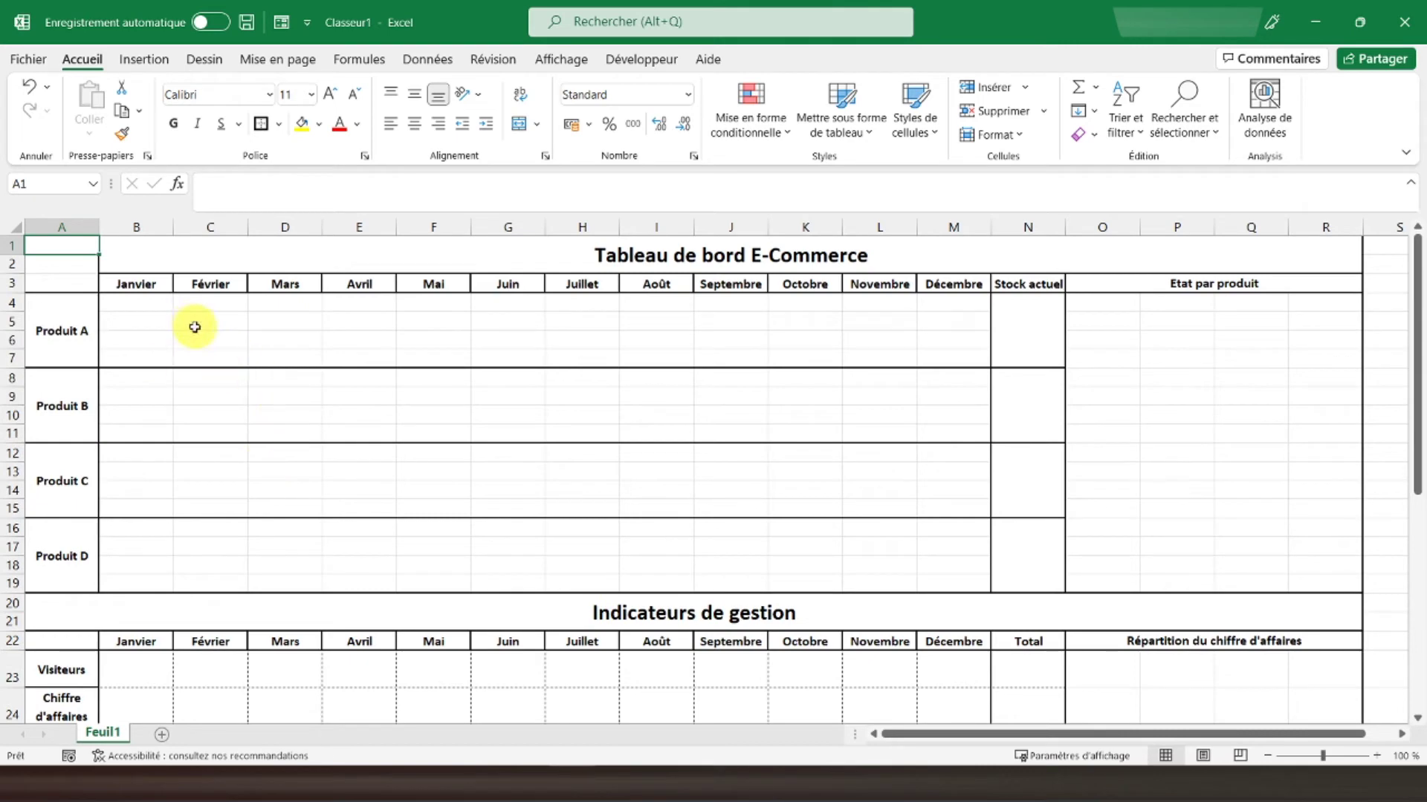
click(553, 61)
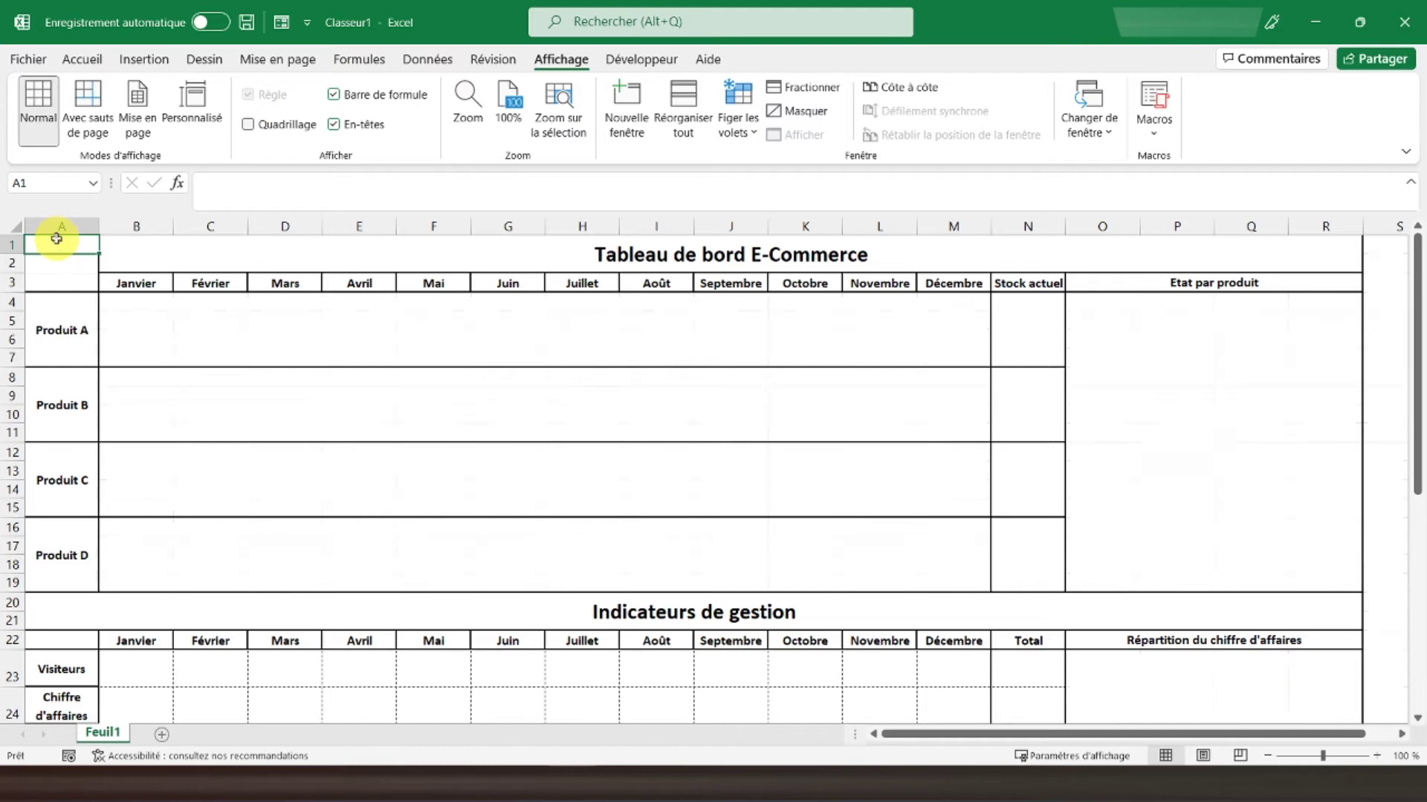
- Rename the Feuil1 sheet to TdB
scroll(56, 239, down, 4)
scroll(56, 238, down, 3)
scroll(56, 238, up, 3)
scroll(57, 238, up, 4)
double_click(104, 733)
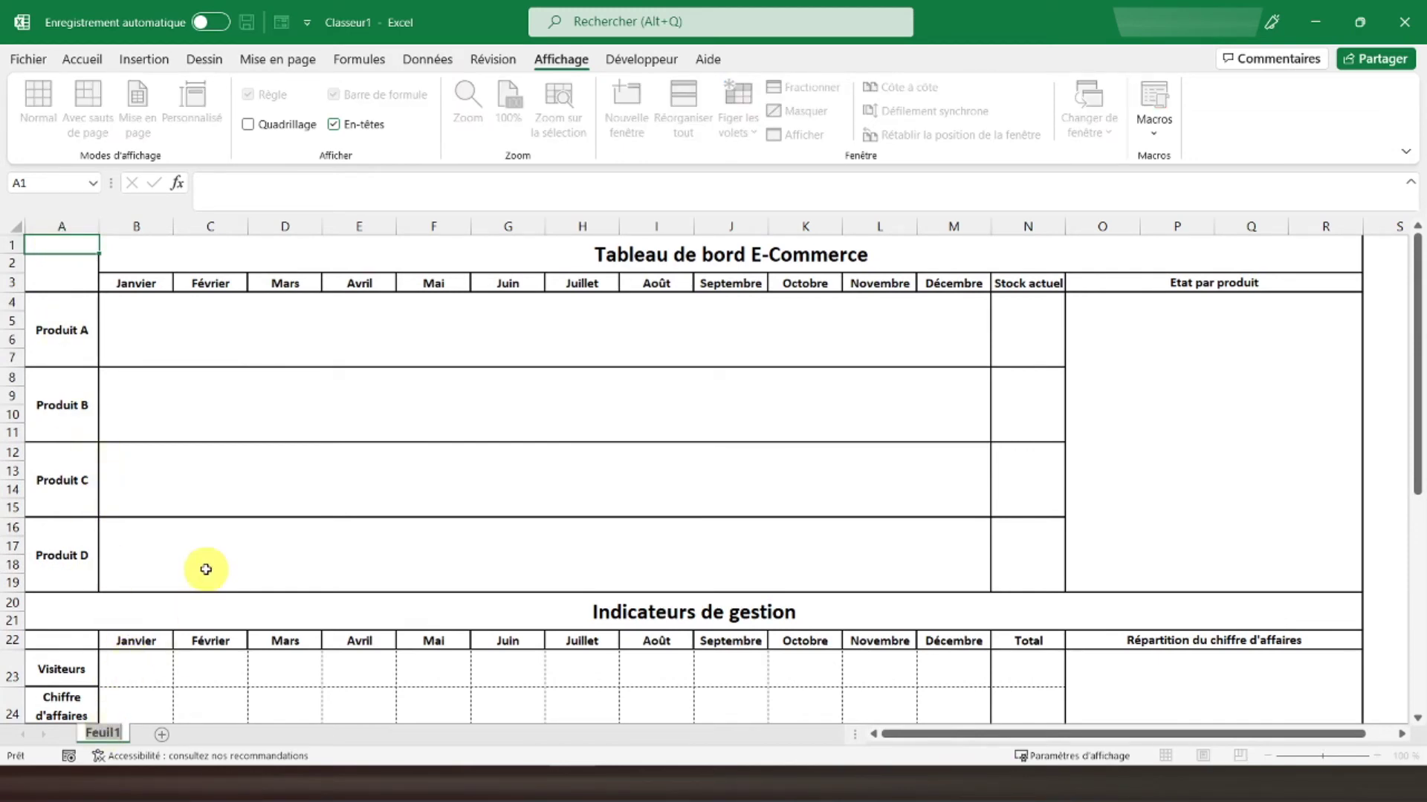
text(TdB)
click(155, 740)
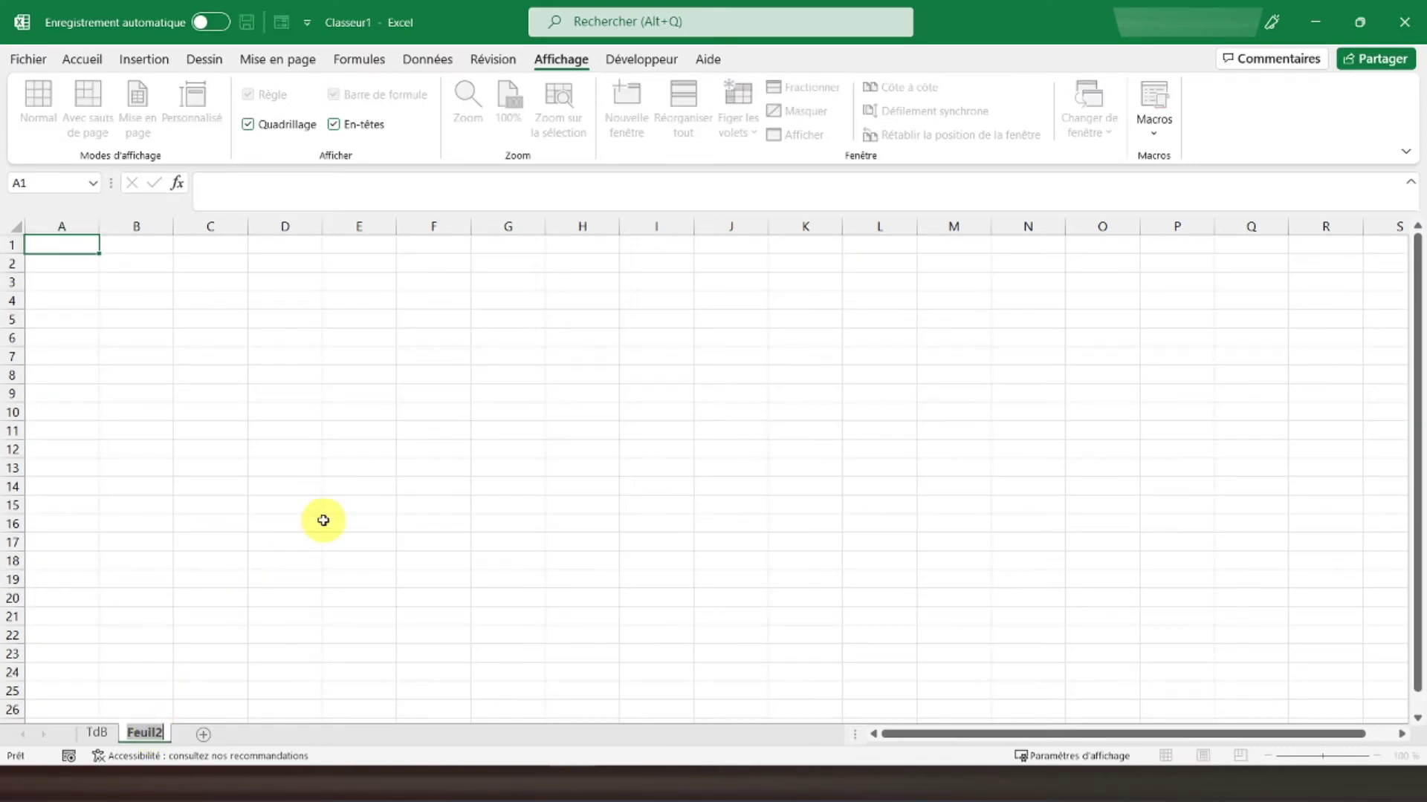
- Name the new sheet Mouvements and begin its title in A1
text(Mouvements)
key(Return)
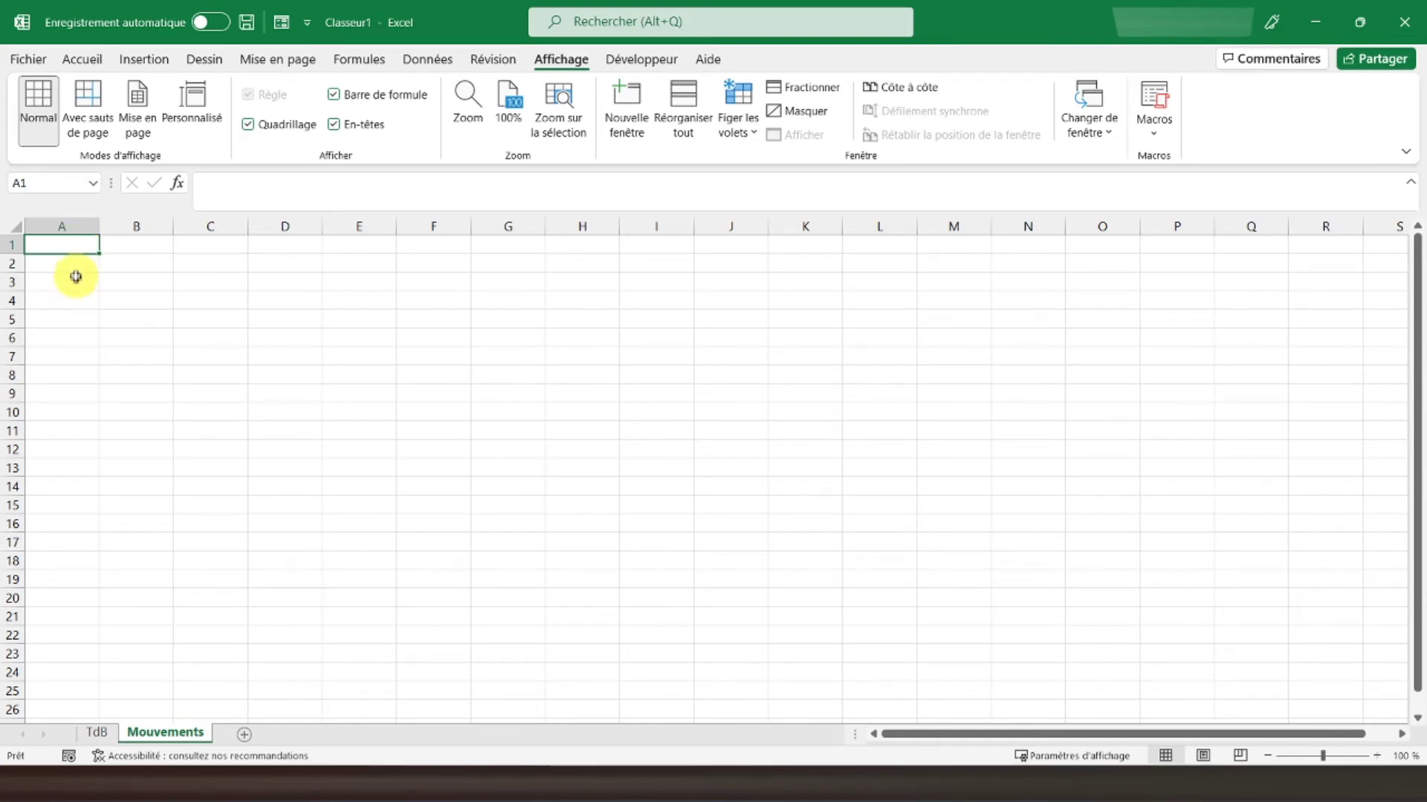
text(Journal des mouvements)
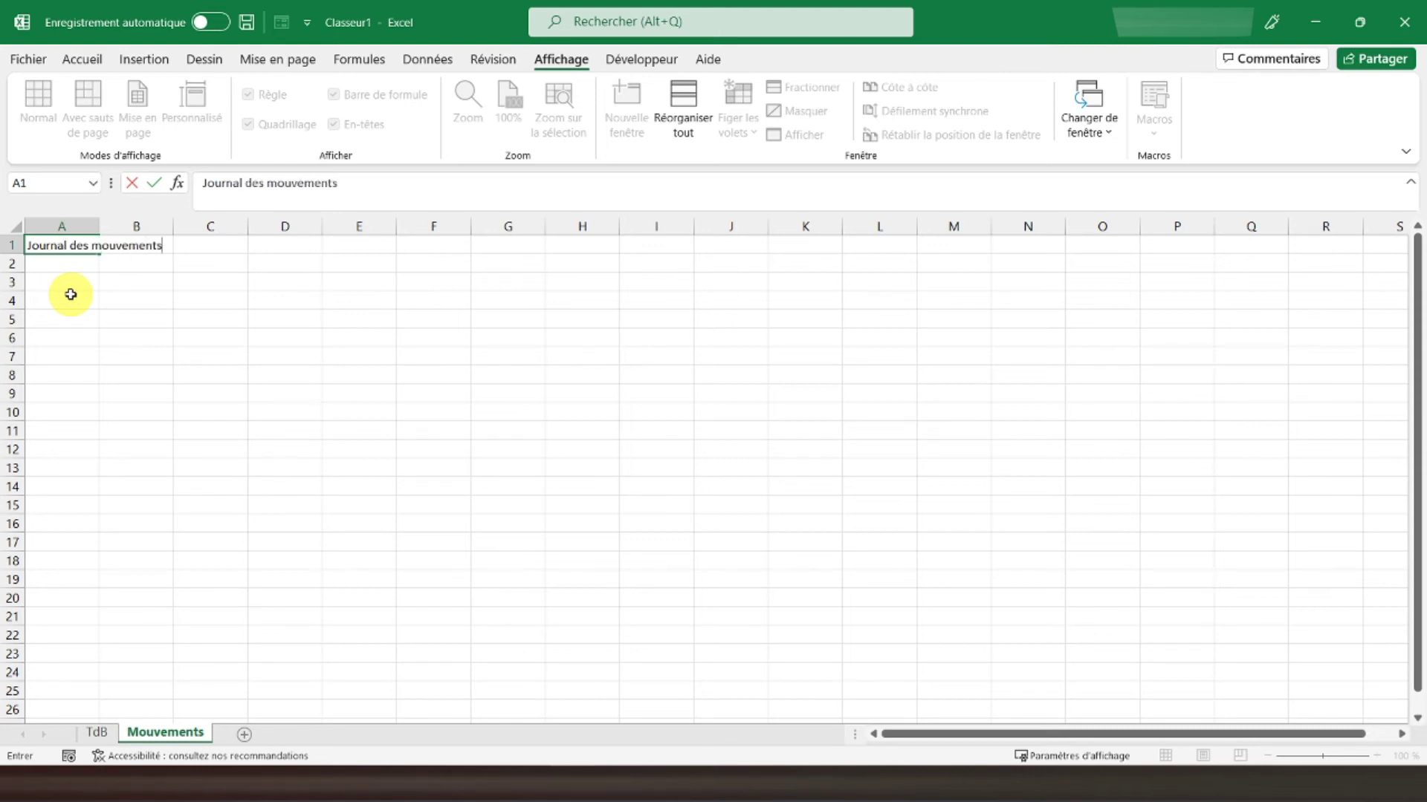
- Confirm the 'Journal des mouvements' title in A1 and make it bold italic
key(ctrl+Return)
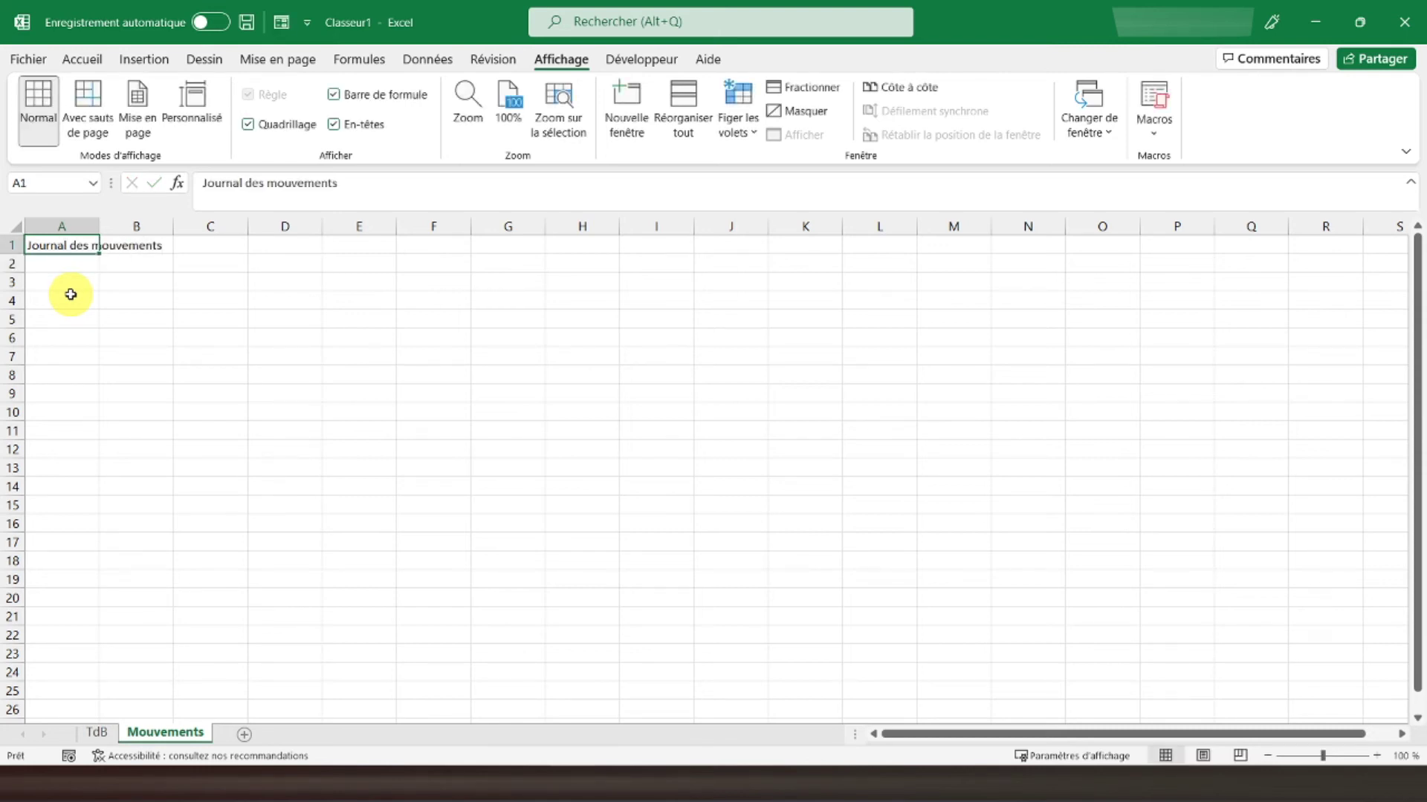
click(81, 59)
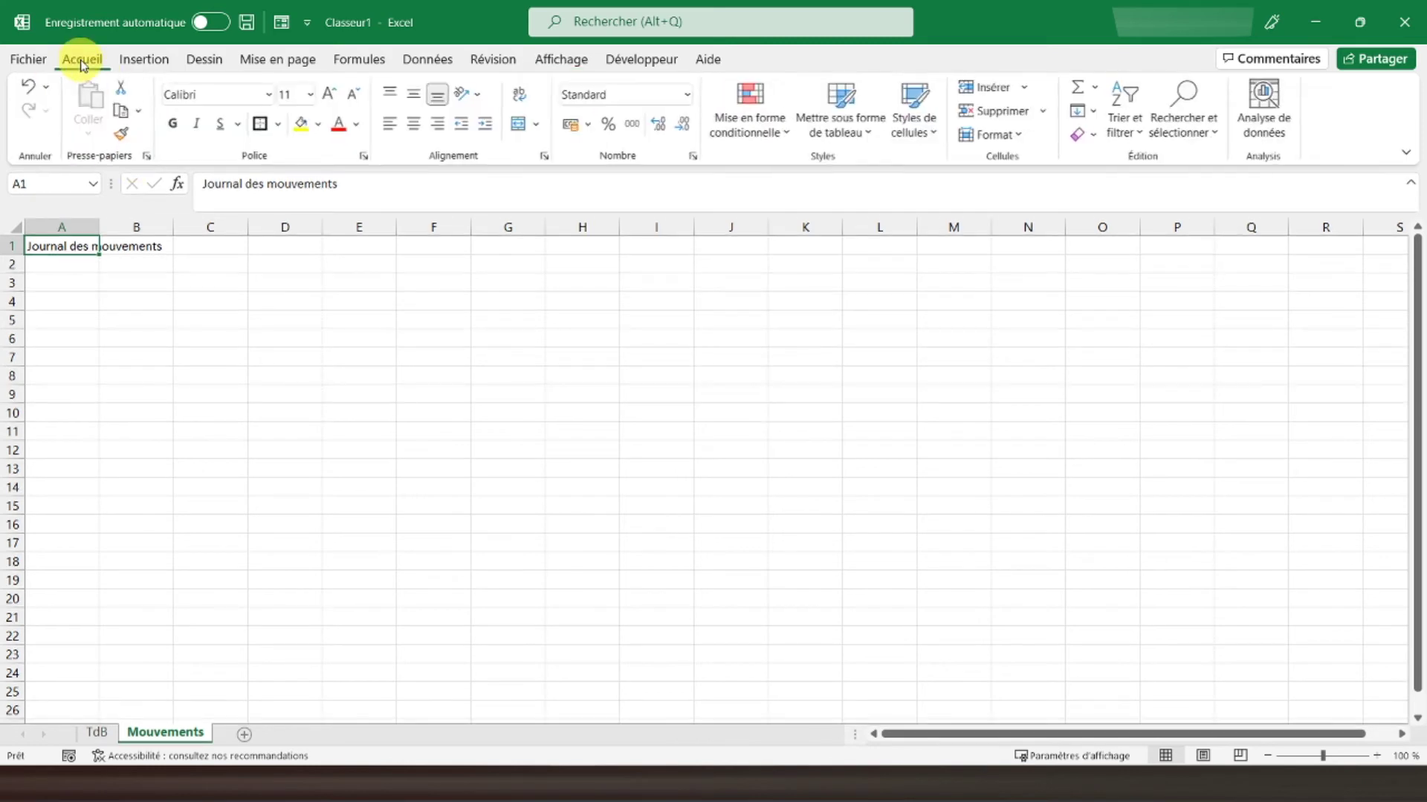
click(173, 125)
click(196, 123)
click(74, 291)
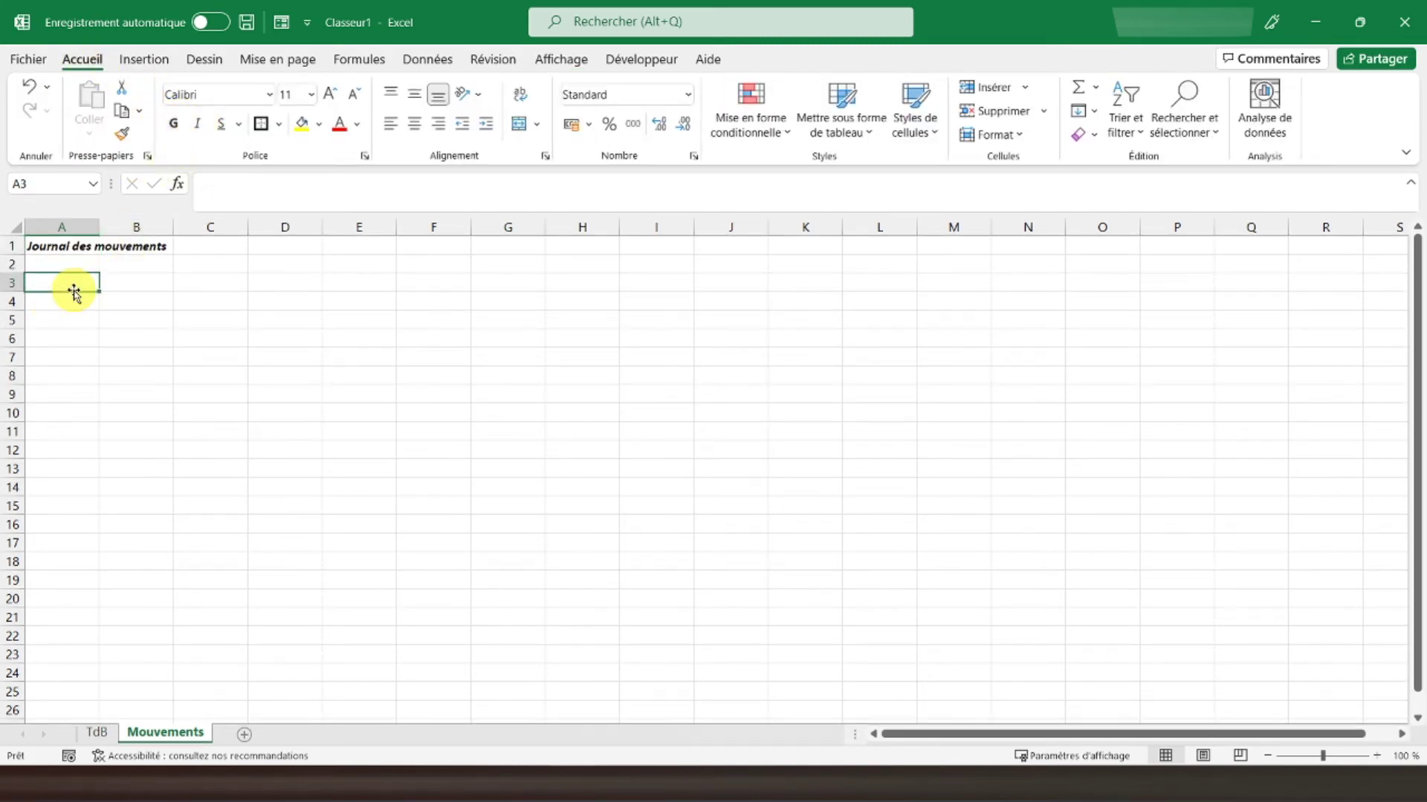
- Enter headers Date, Entrées/Sorties, Produit A and Prix unitaire in A5:D5
click(69, 320)
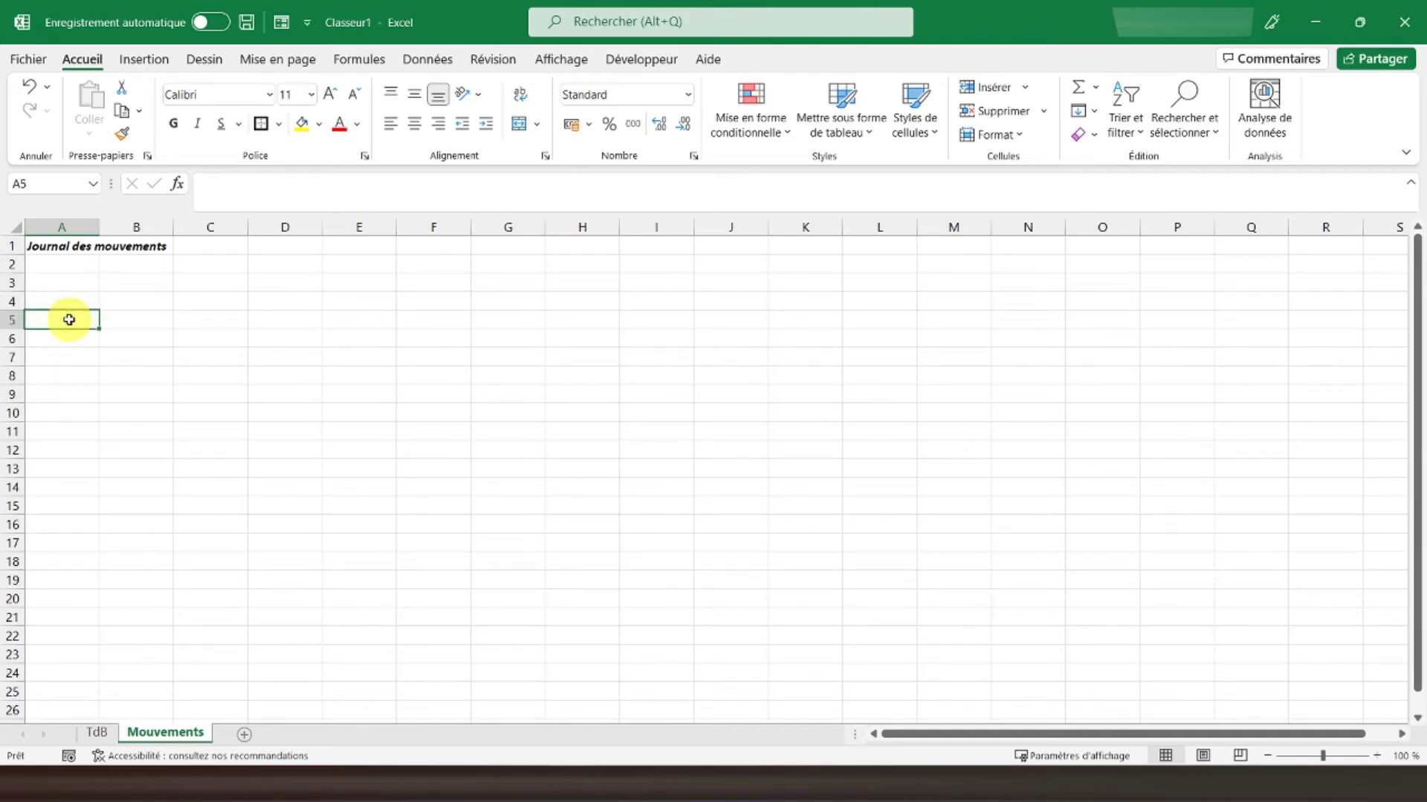
text(Date)
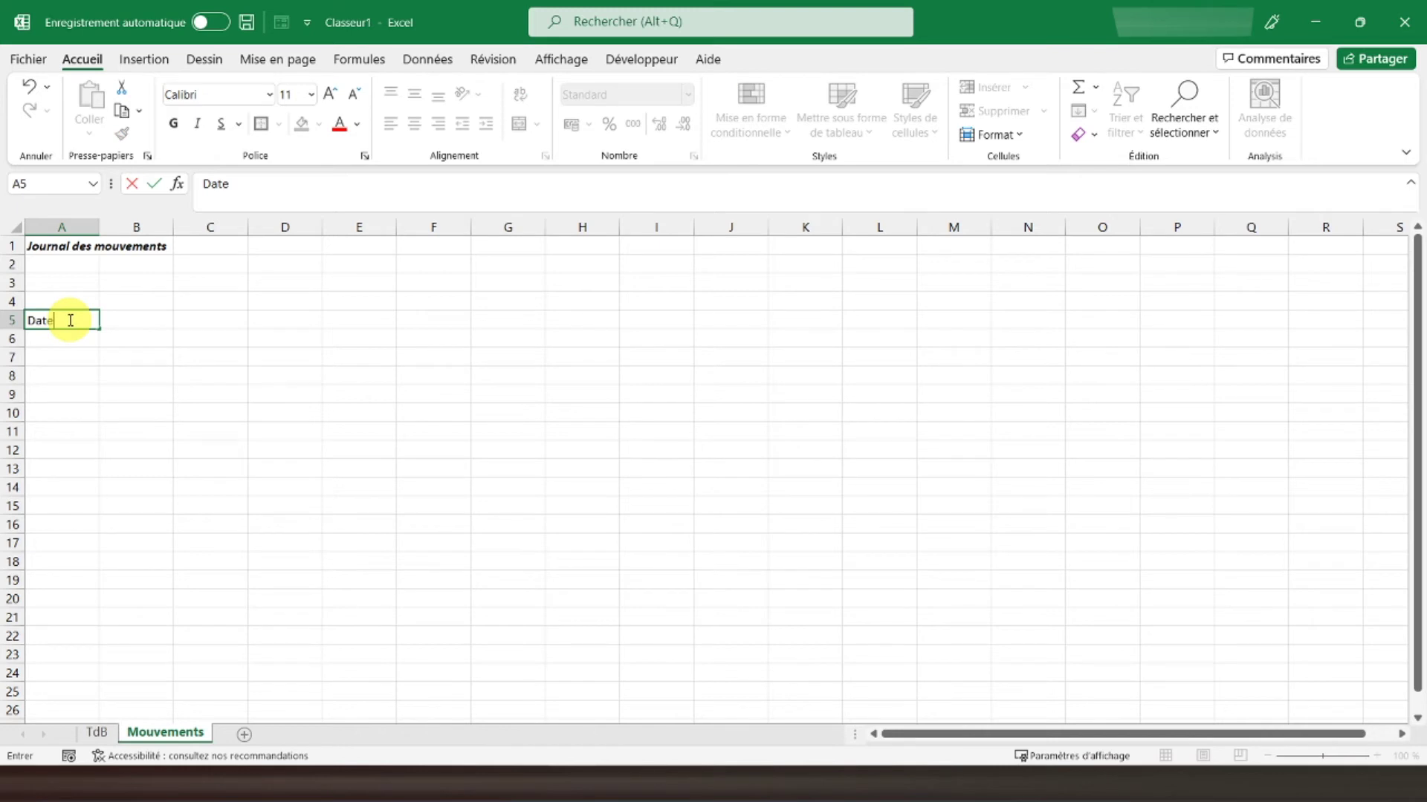
key(Tab)
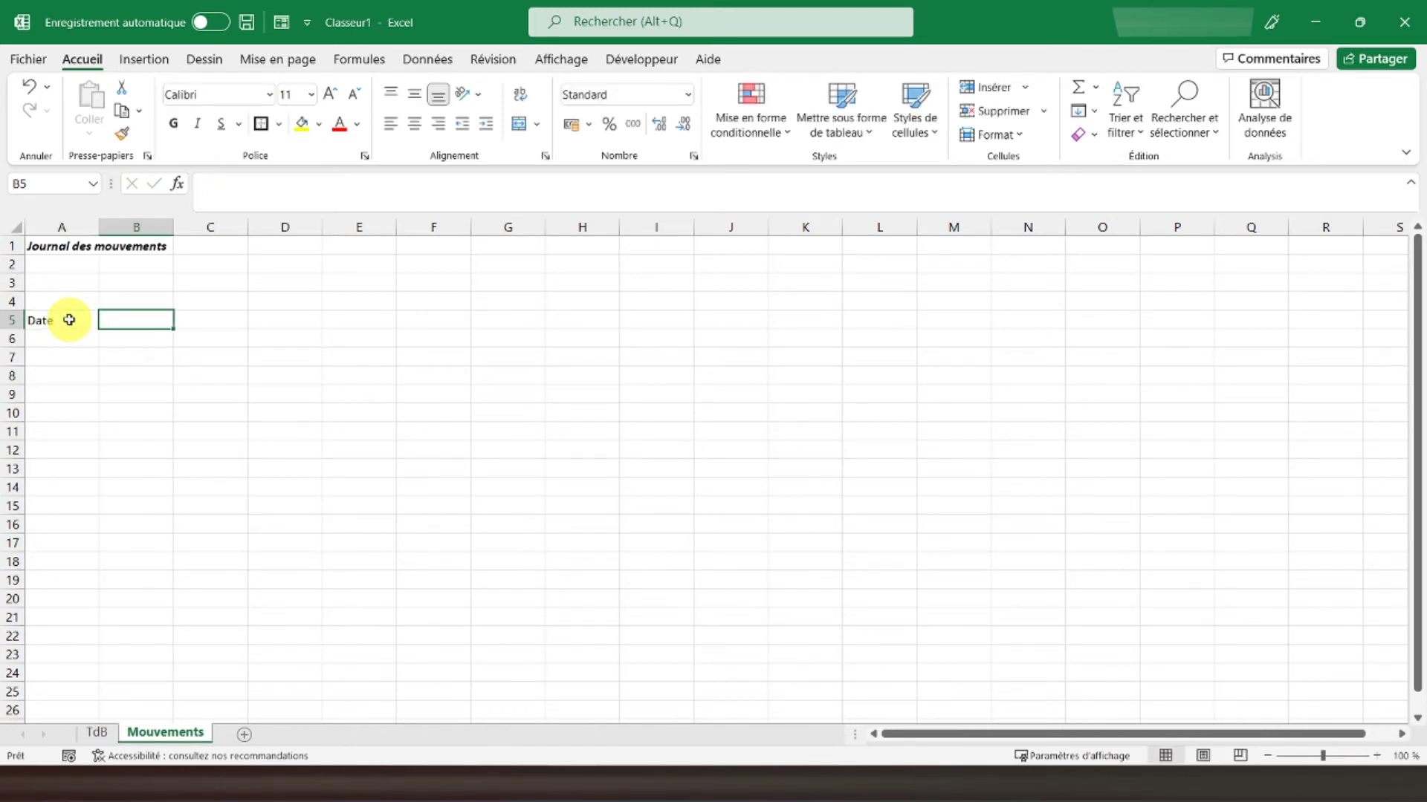
text(Entrées/Sorties)
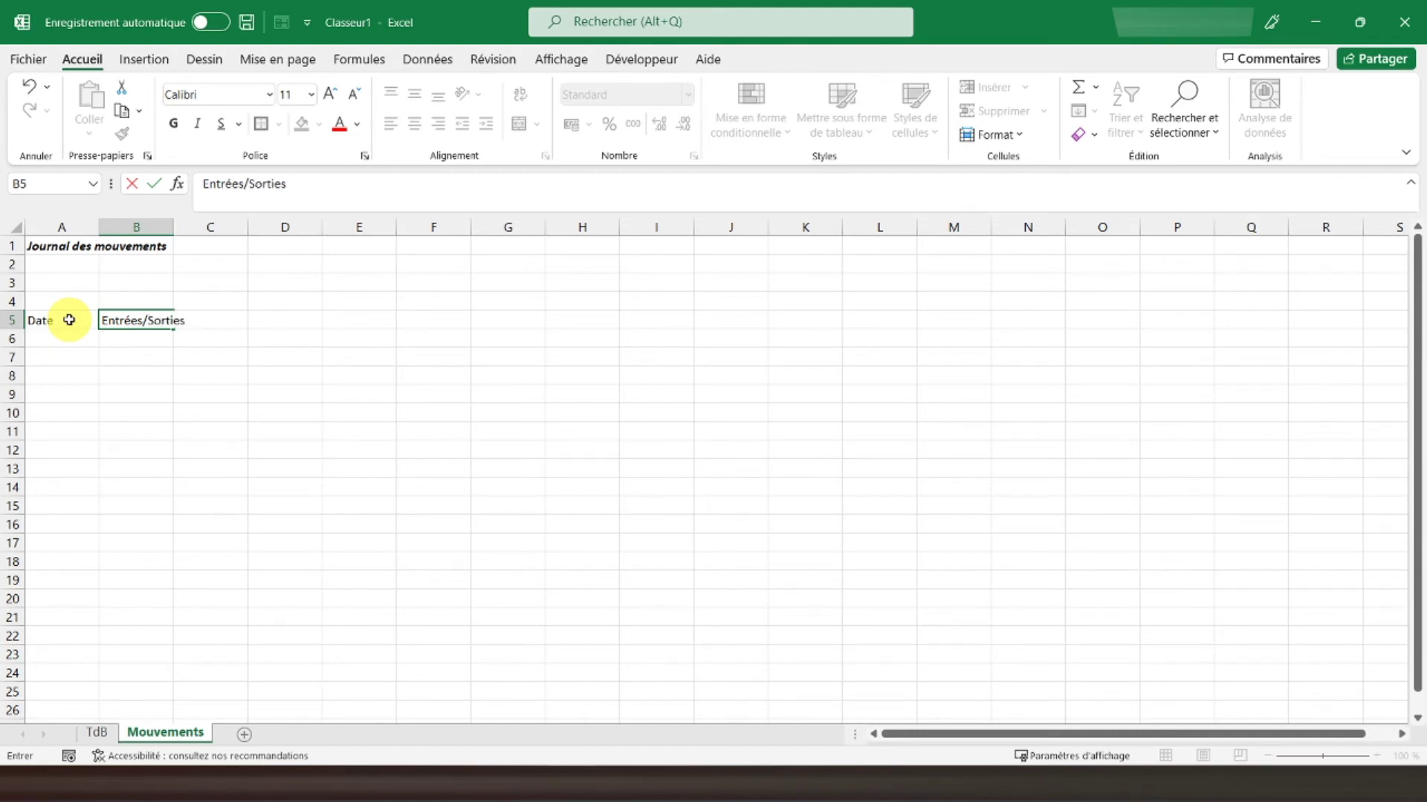
key(Tab)
text(Pro)
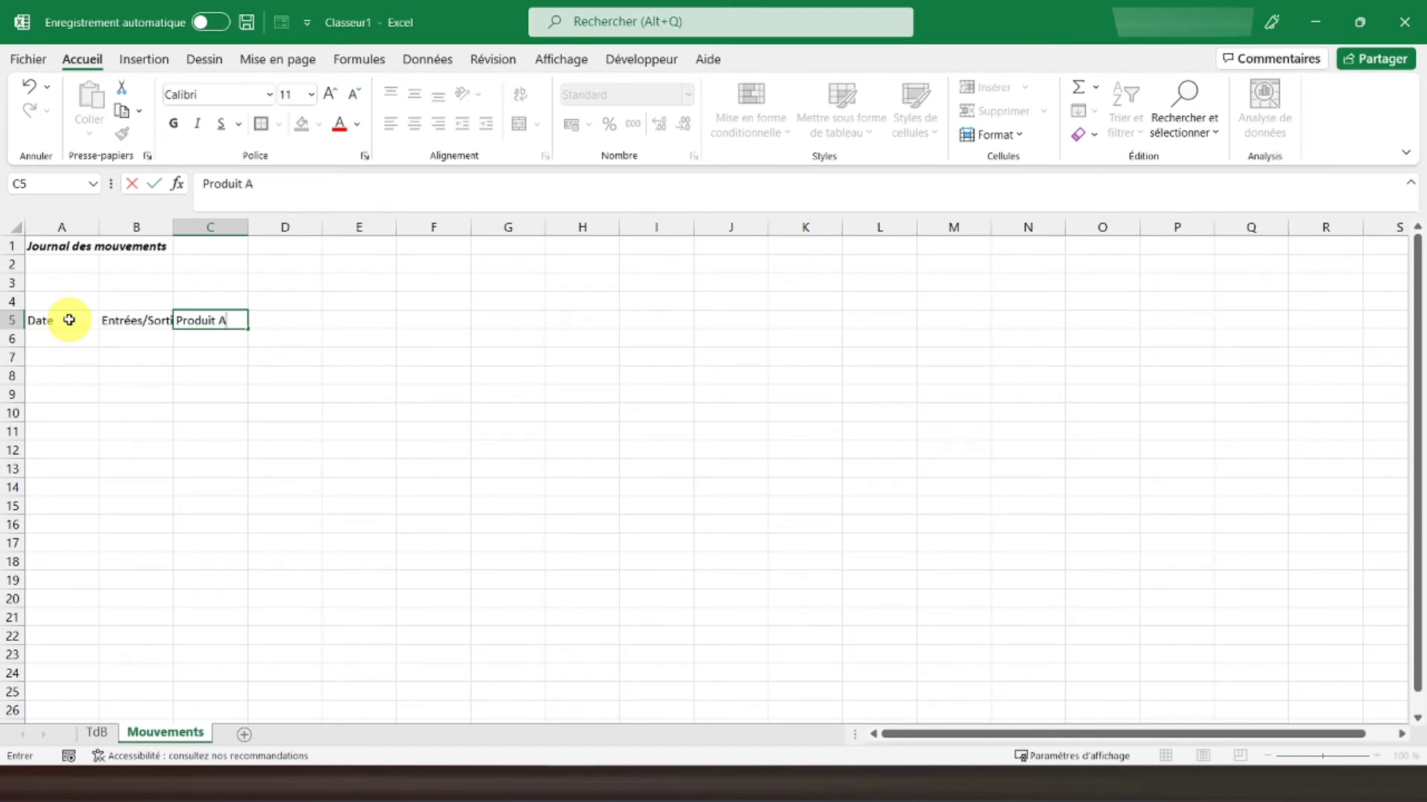
key(Tab)
text(Pr)
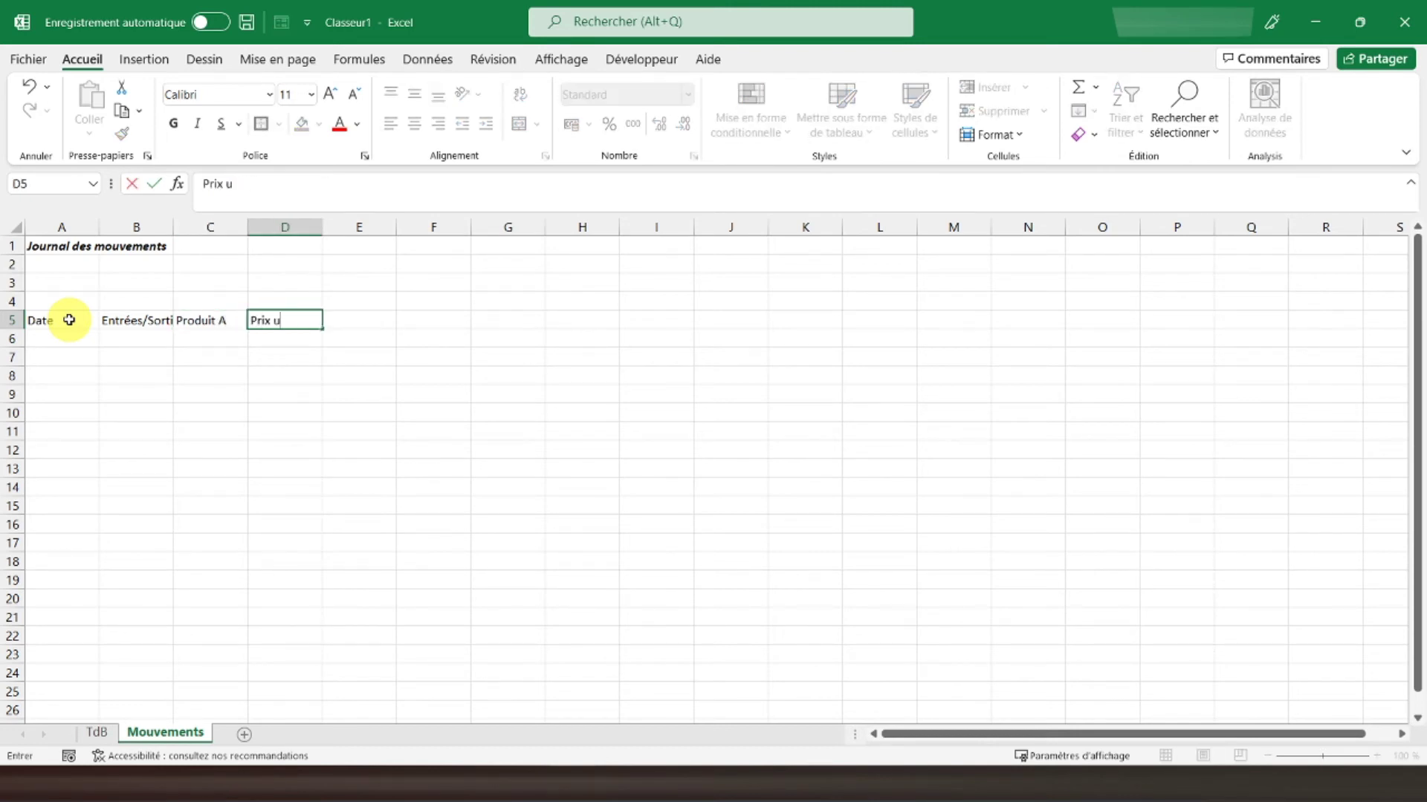
key(Return)
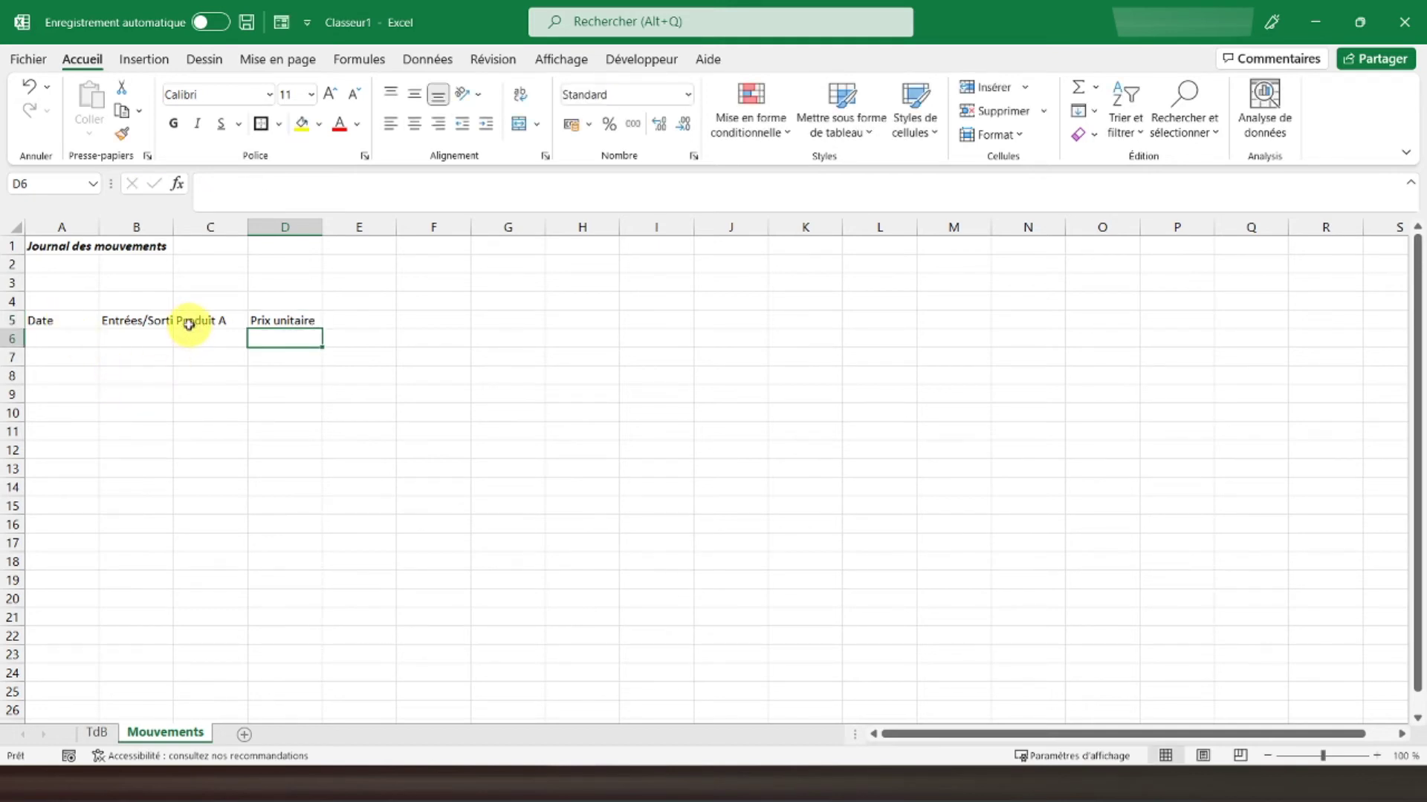
- Copy the Produit A and Prix unitaire headers into E5:F5 and rename the copy Produit B
drag(190, 321, 277, 319)
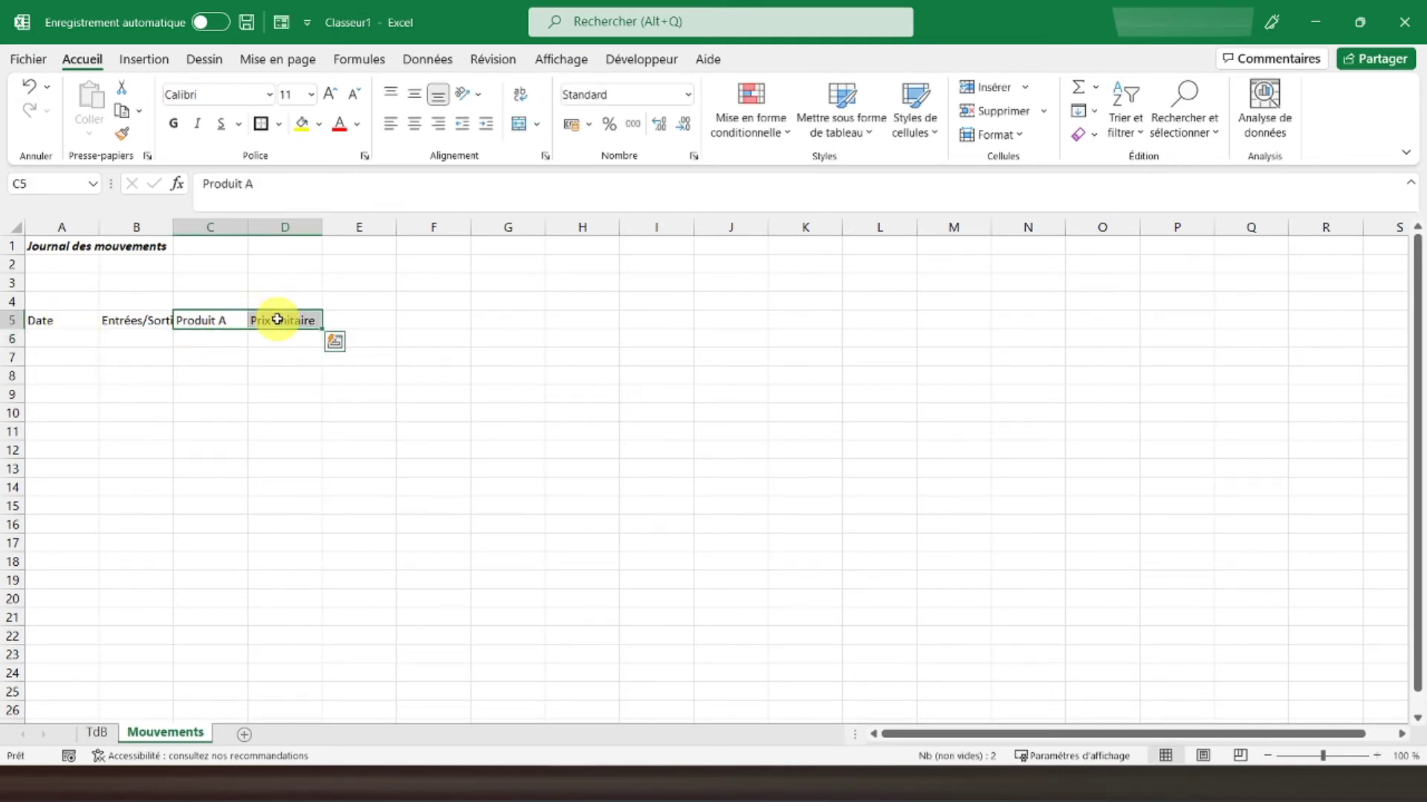
key(ctrl+c)
click(361, 319)
key(ctrl+v)
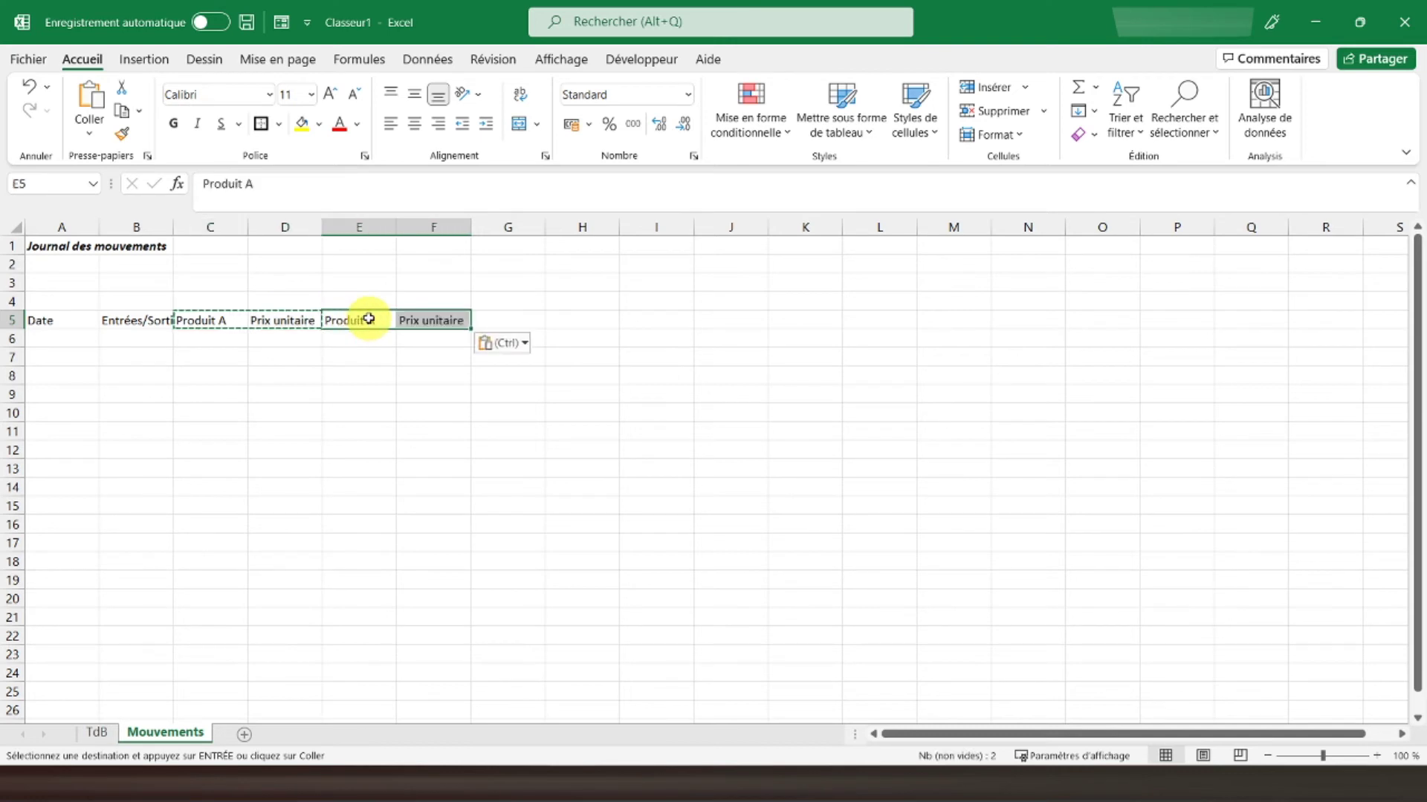
double_click(253, 184)
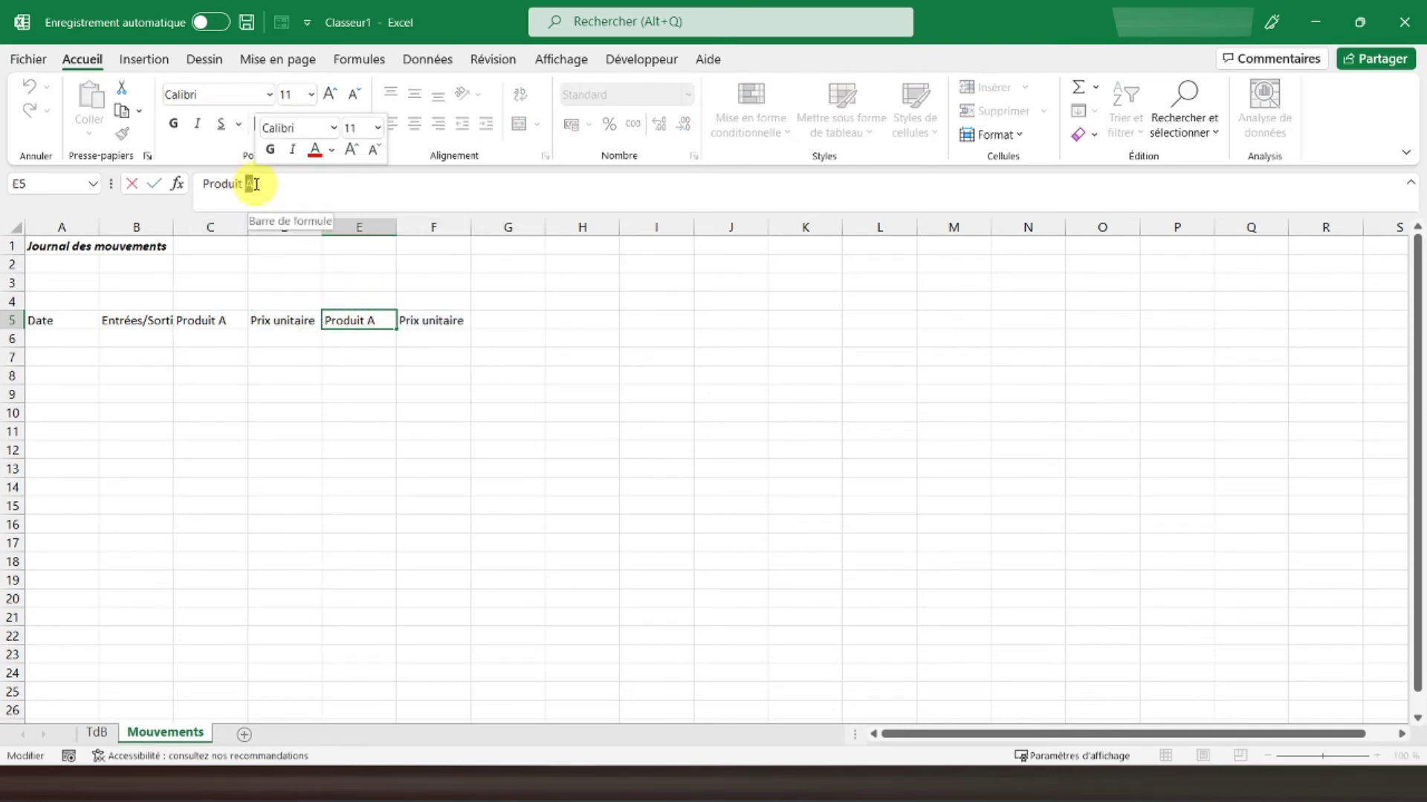
text(B)
key(Return)
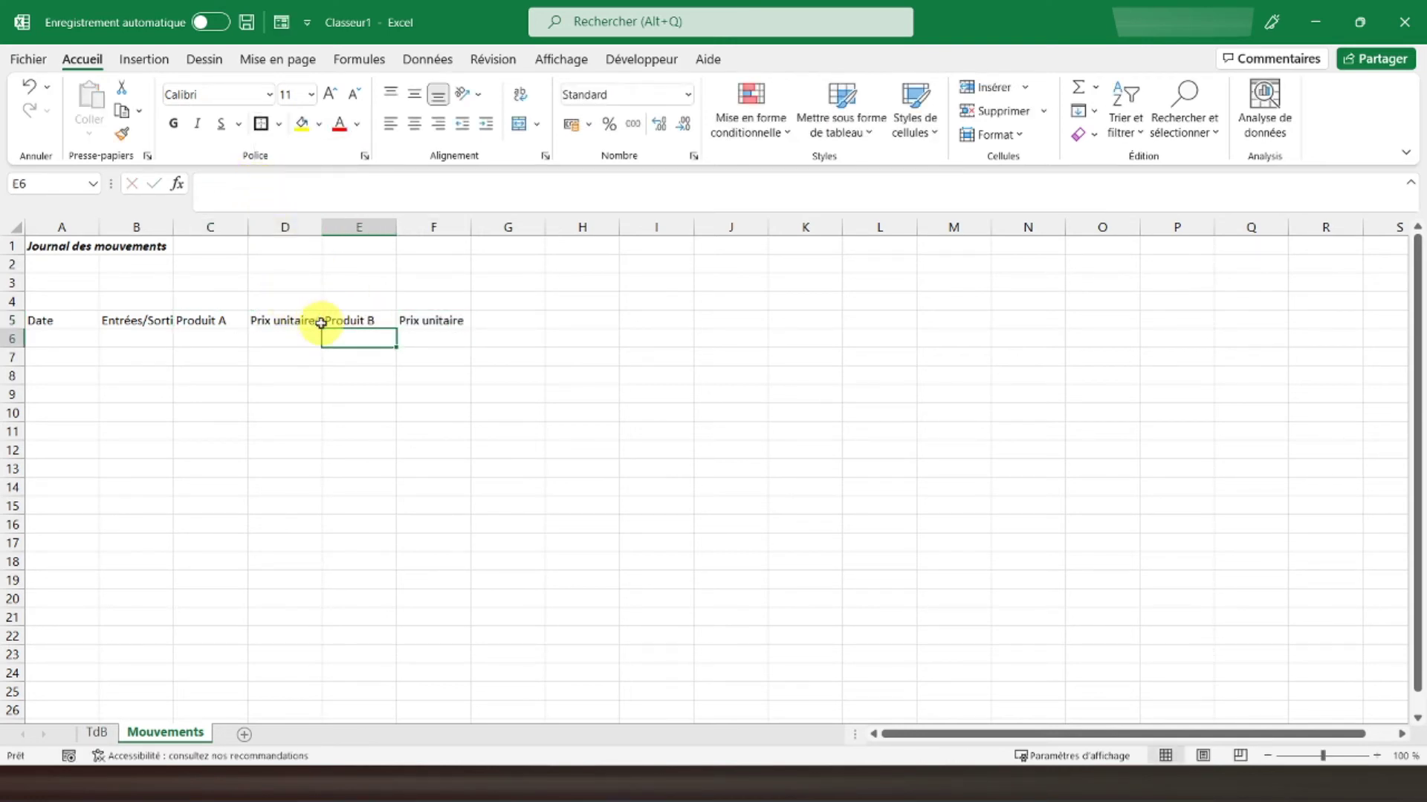
- Duplicate headers C5:F5 into G5:J5, renaming the copies Produit C and Produit D
drag(197, 320, 286, 319)
drag(389, 325, 416, 331)
key(ctrl+c)
click(526, 321)
key(ctrl+v)
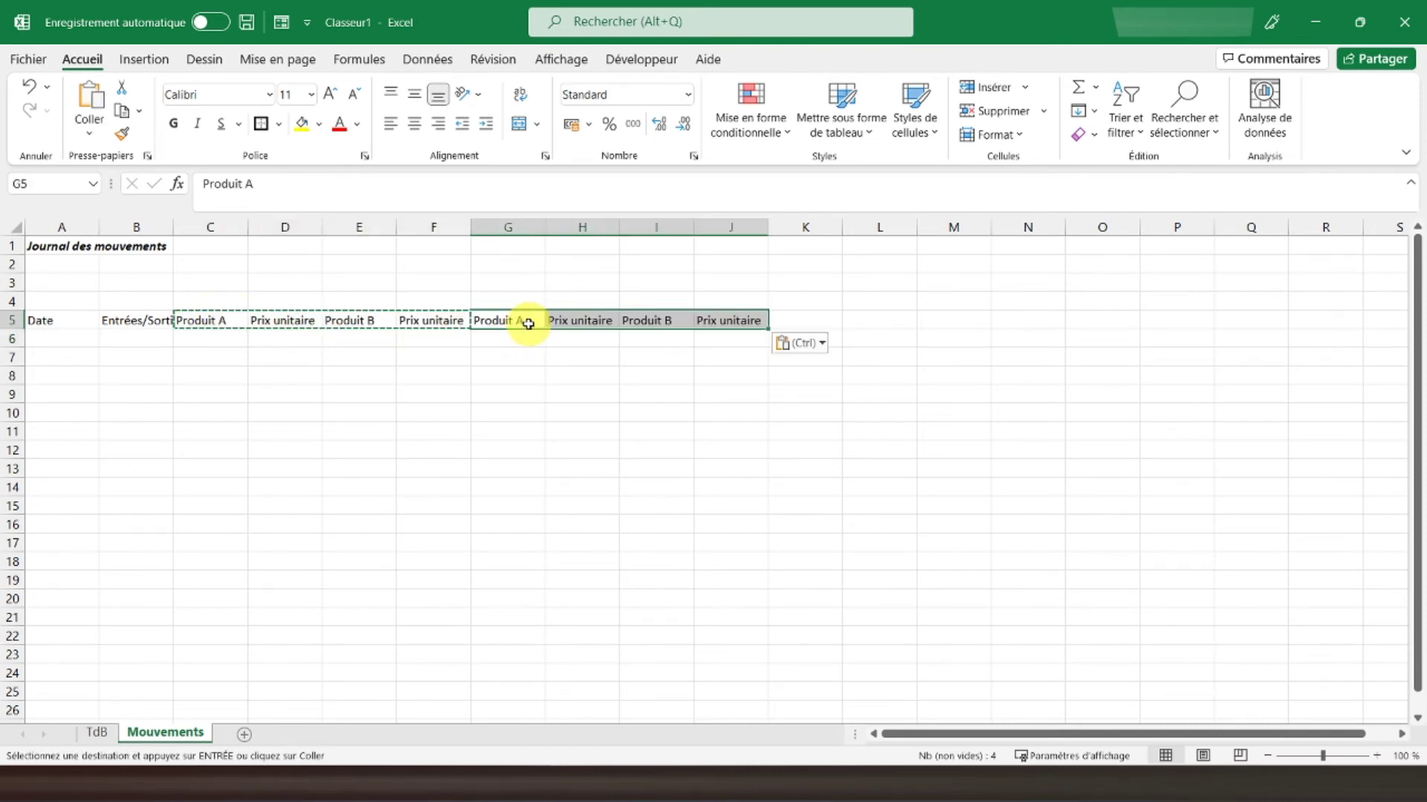
click(493, 316)
click(256, 183)
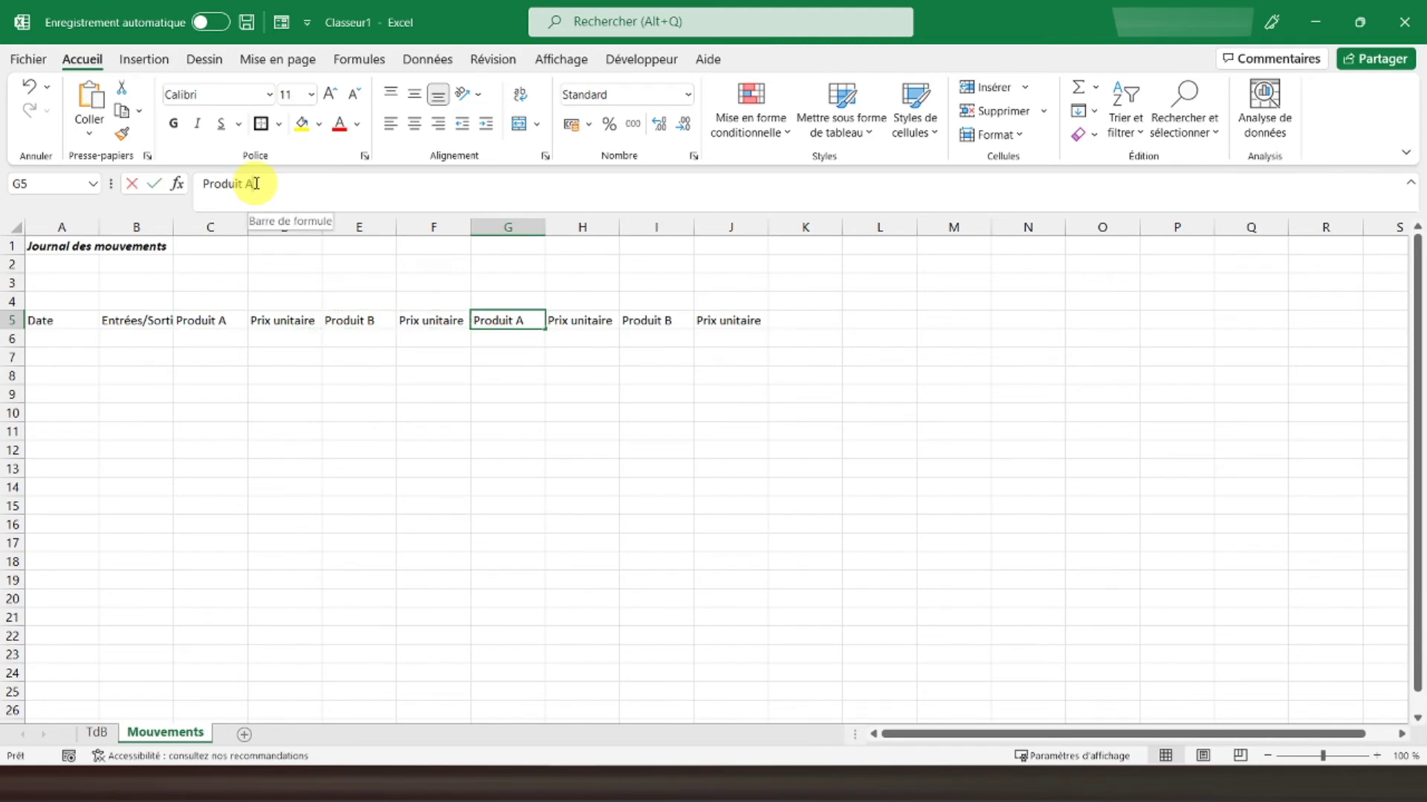
double_click(255, 184)
text(C)
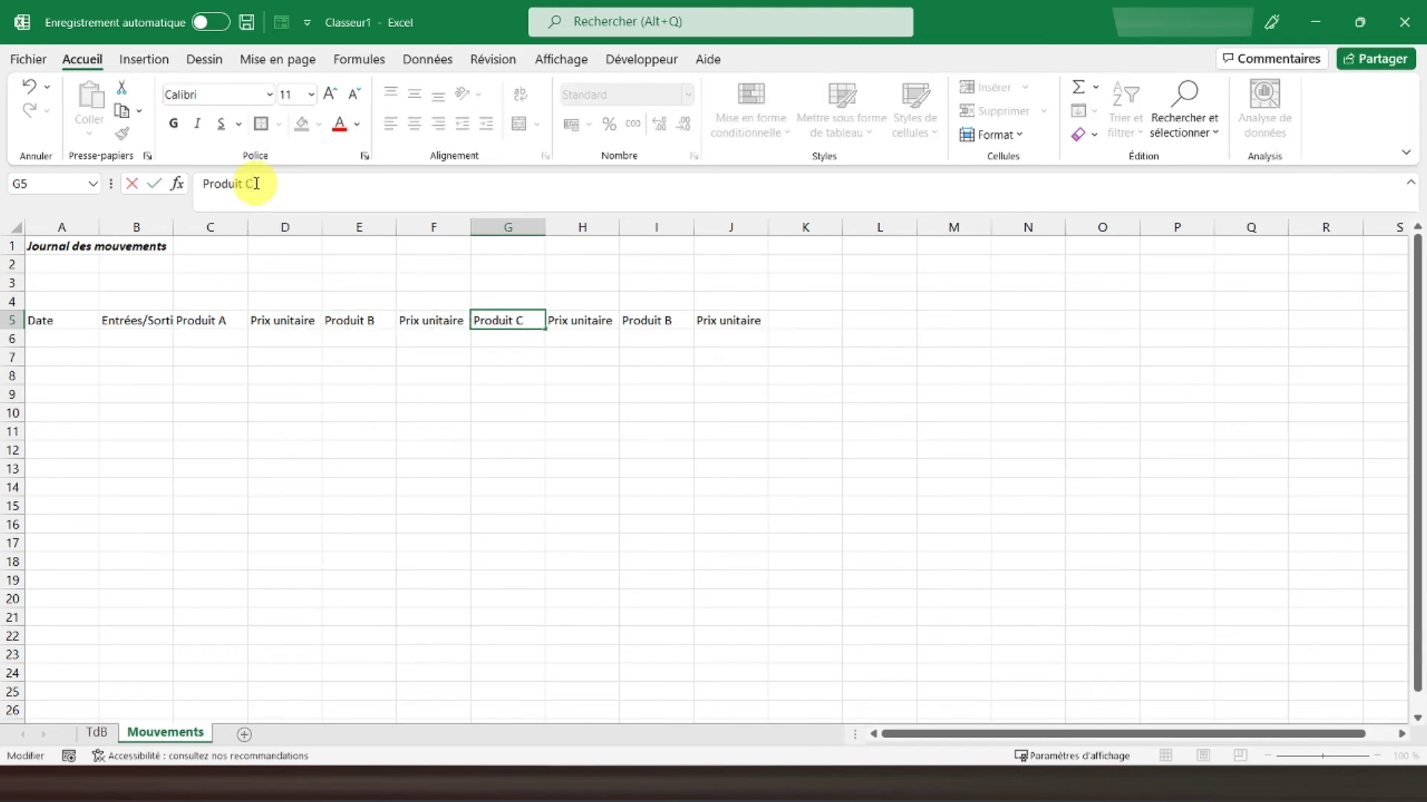
click(652, 317)
double_click(250, 184)
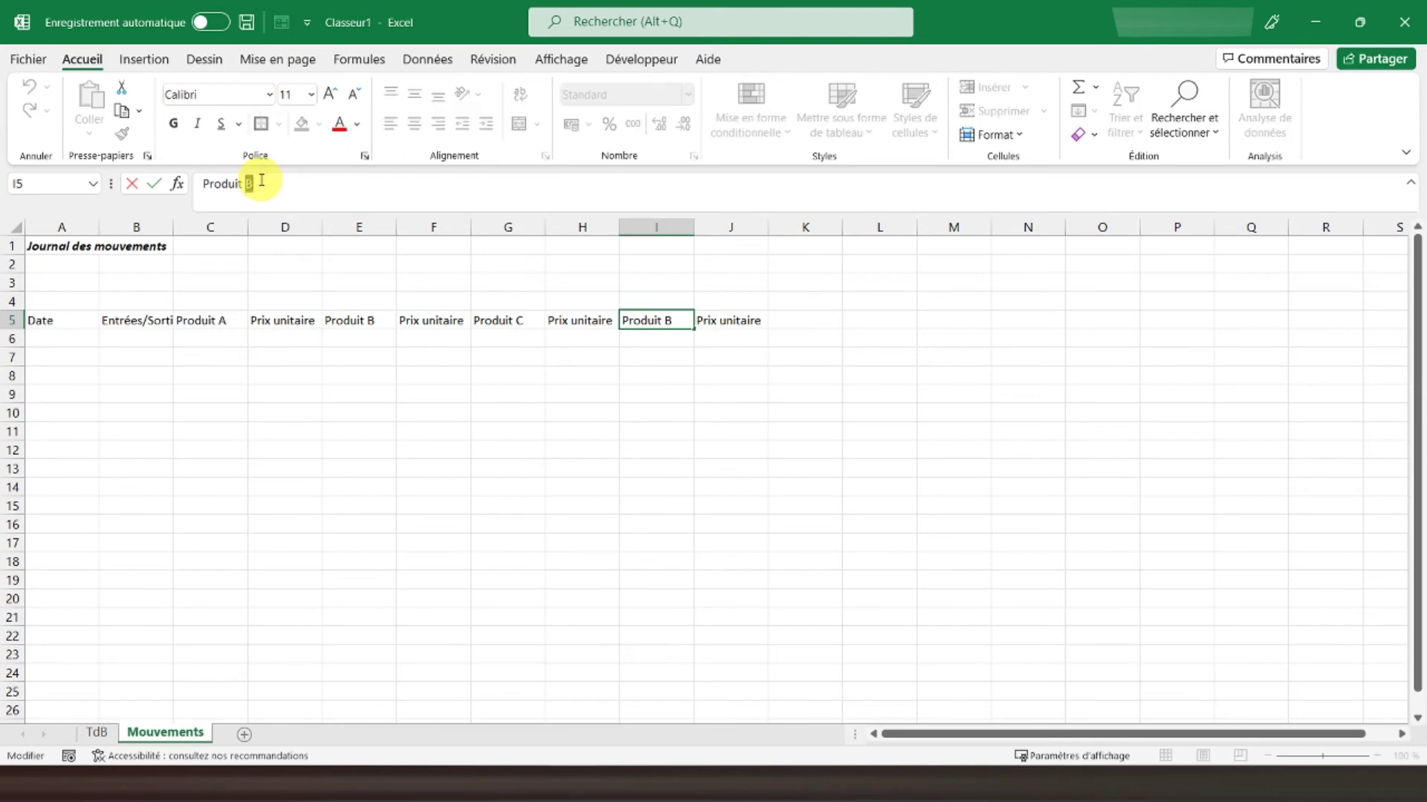
text(D)
key(Return)
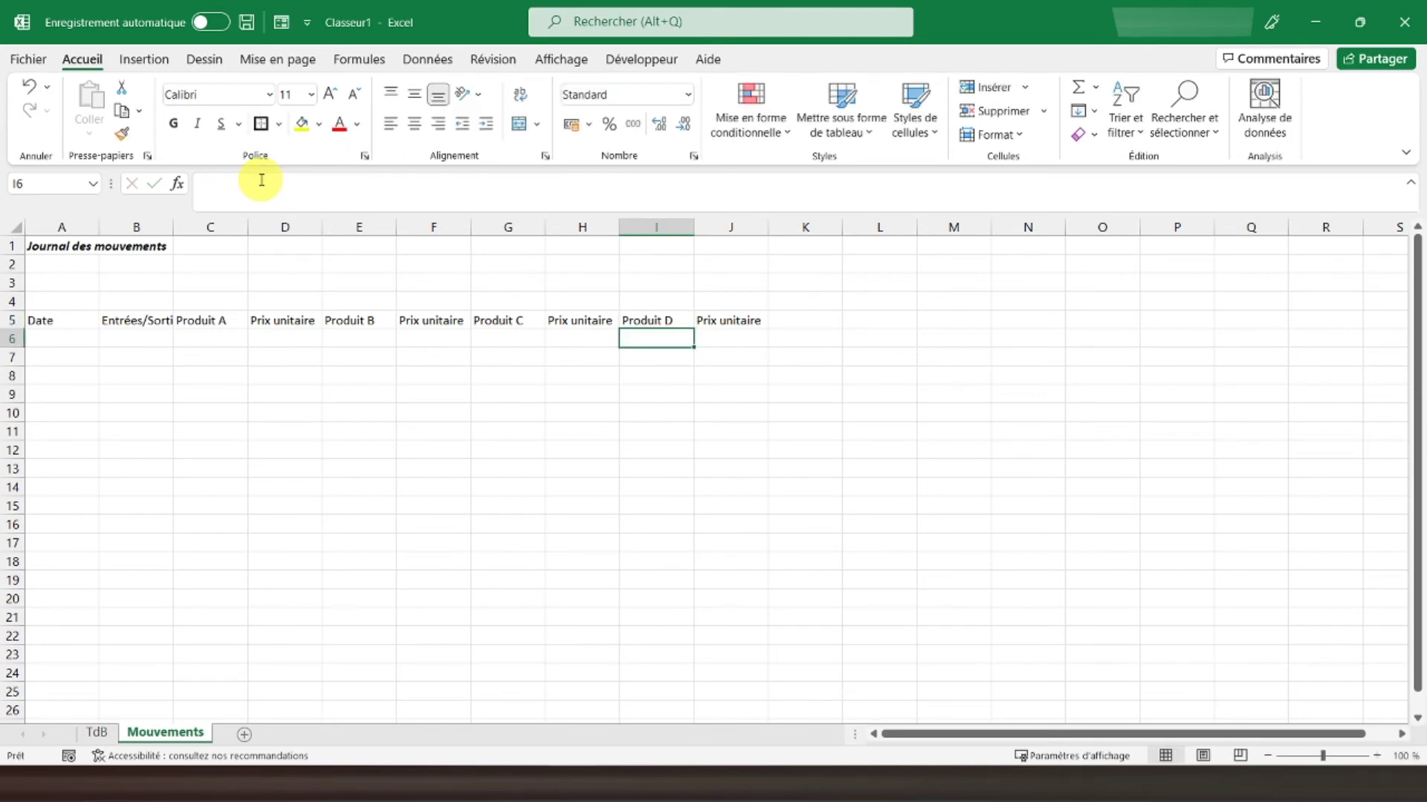
- Enter the Montant global heading in K5, then select header row 5
click(815, 318)
text(Montant)
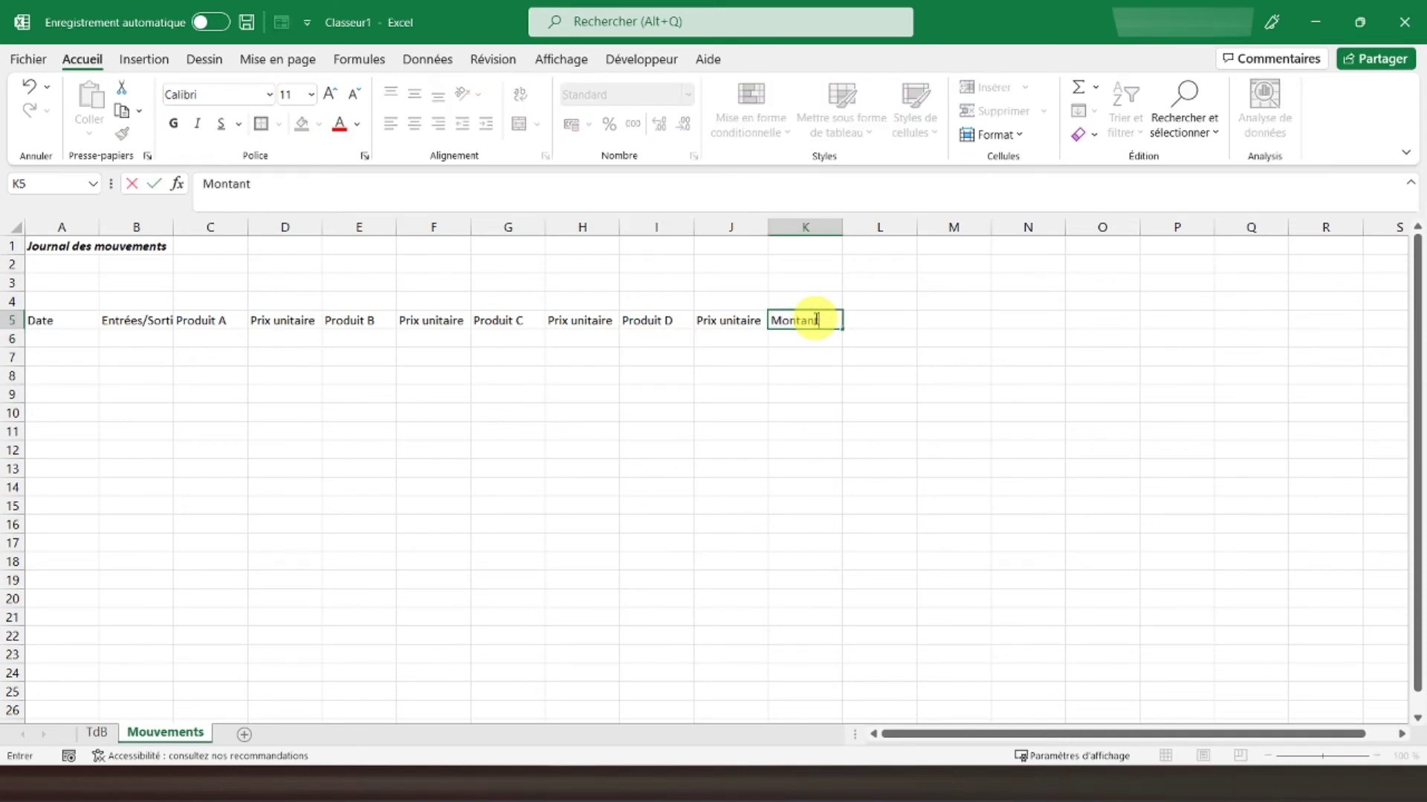
text( global)
key(Return)
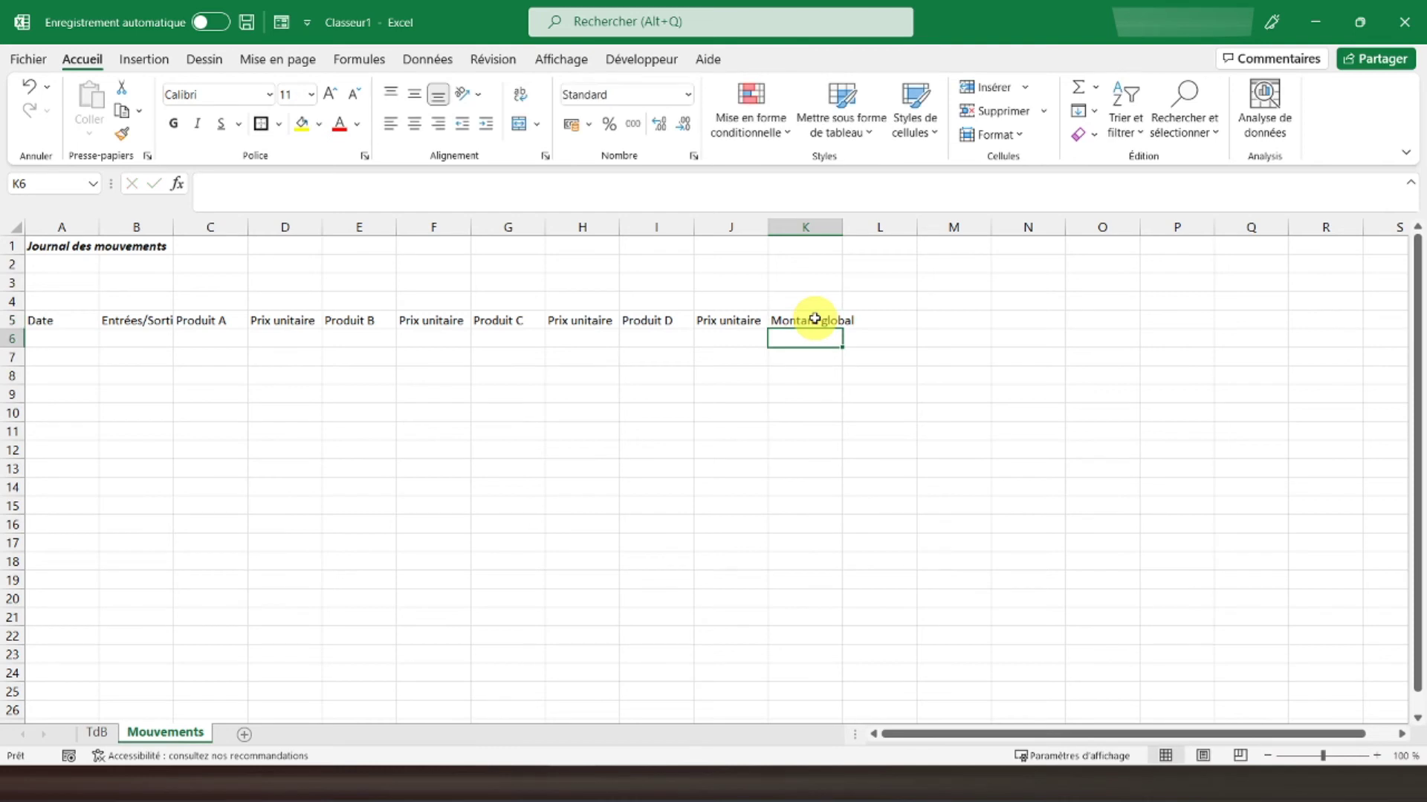
click(815, 318)
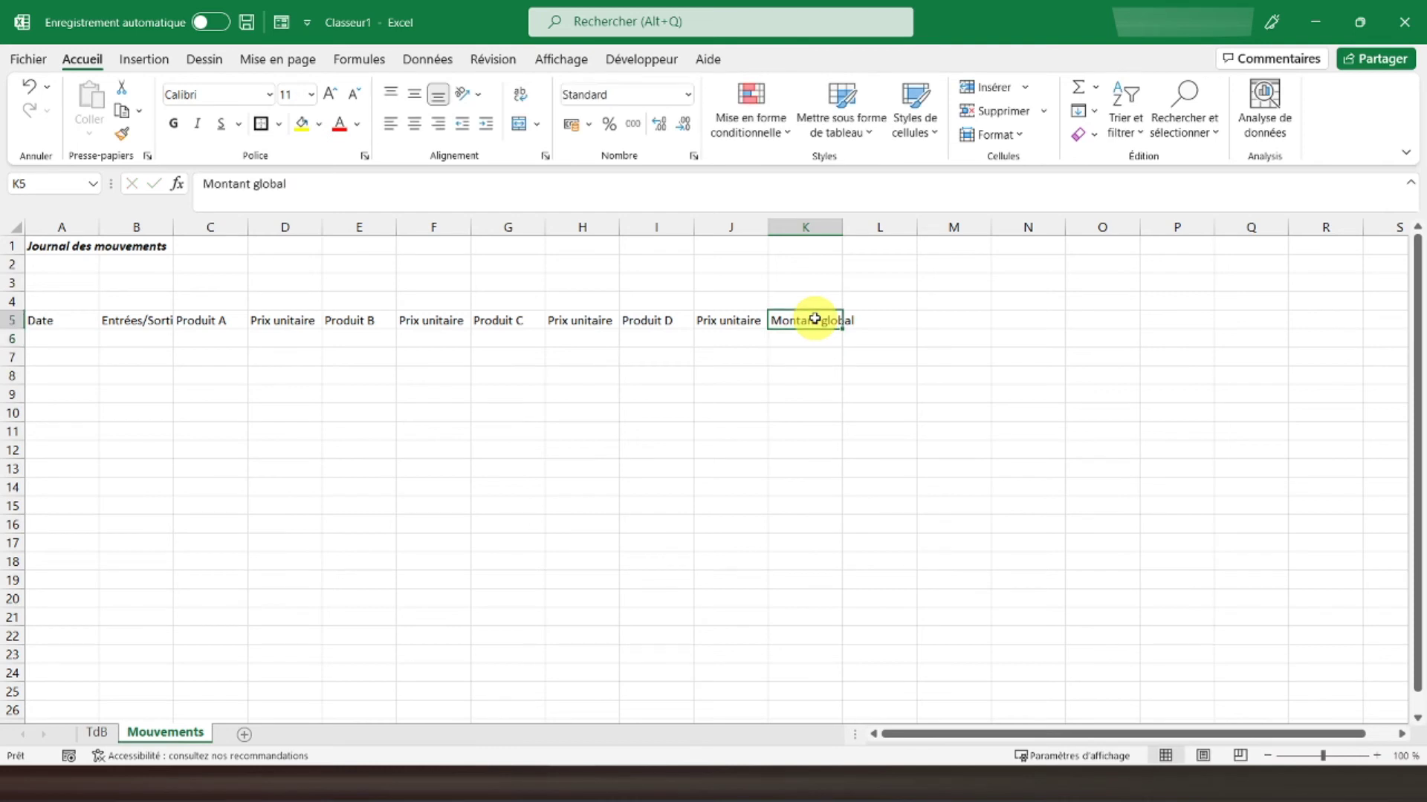
click(16, 322)
- Centre the row 5 headings horizontally and vertically, make them bold and add a border
click(415, 123)
click(415, 94)
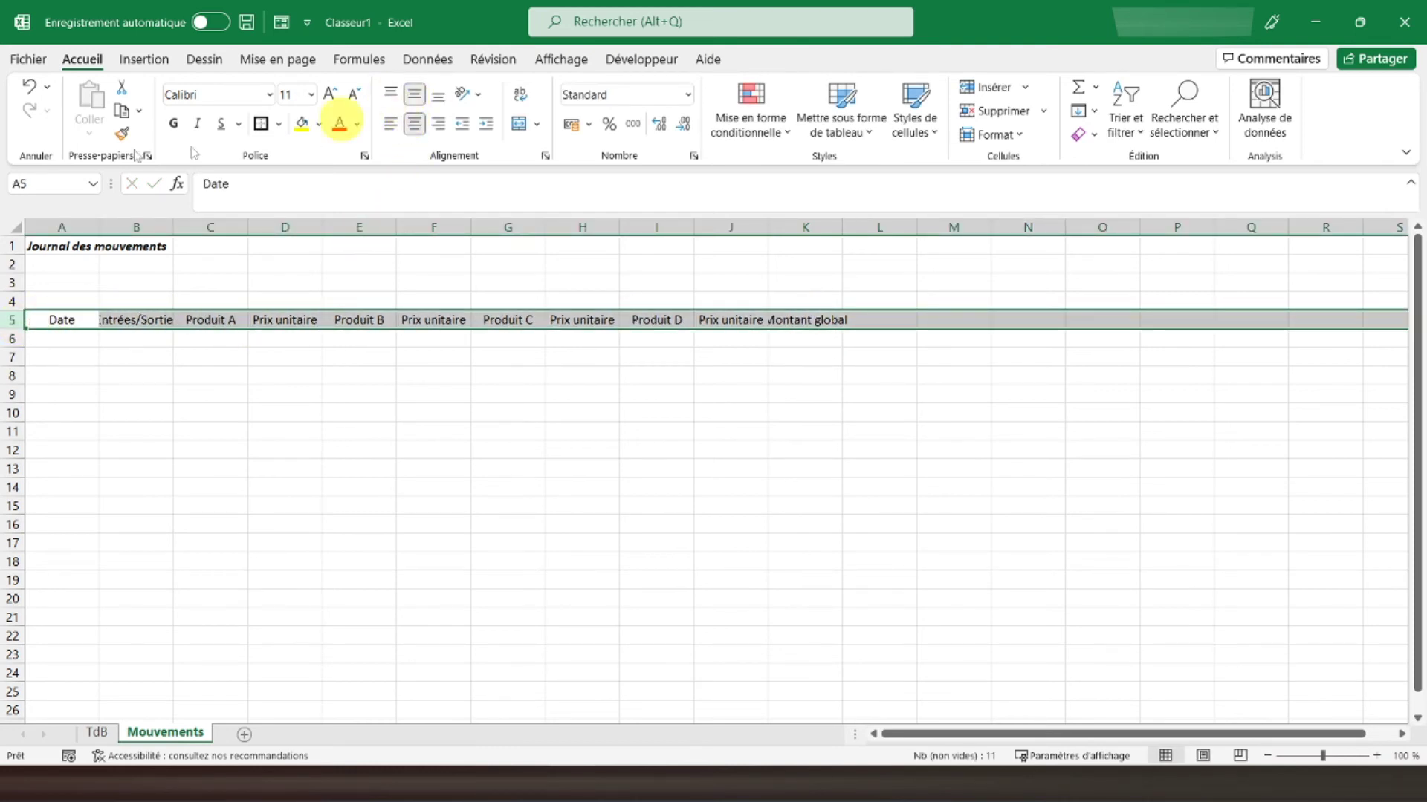
click(175, 124)
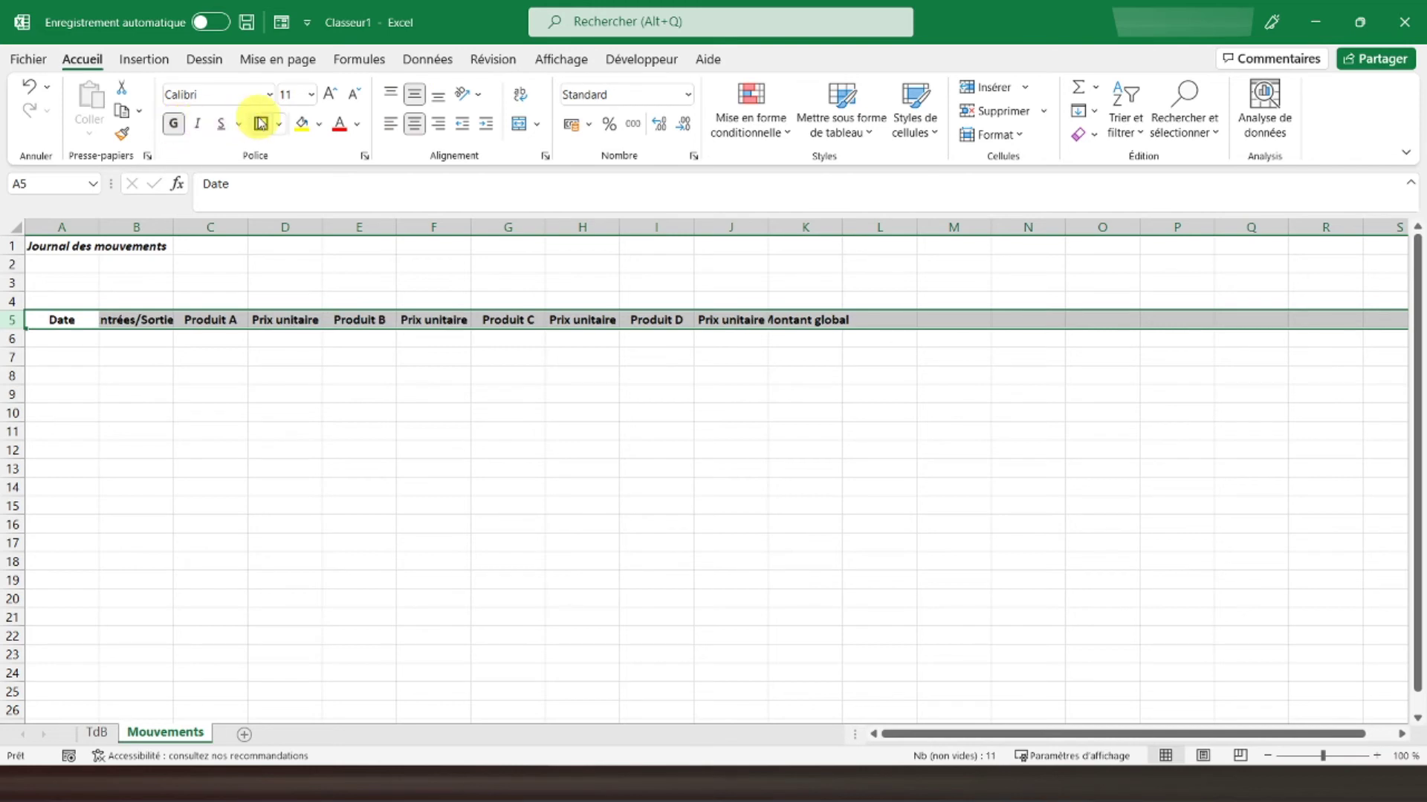
click(260, 124)
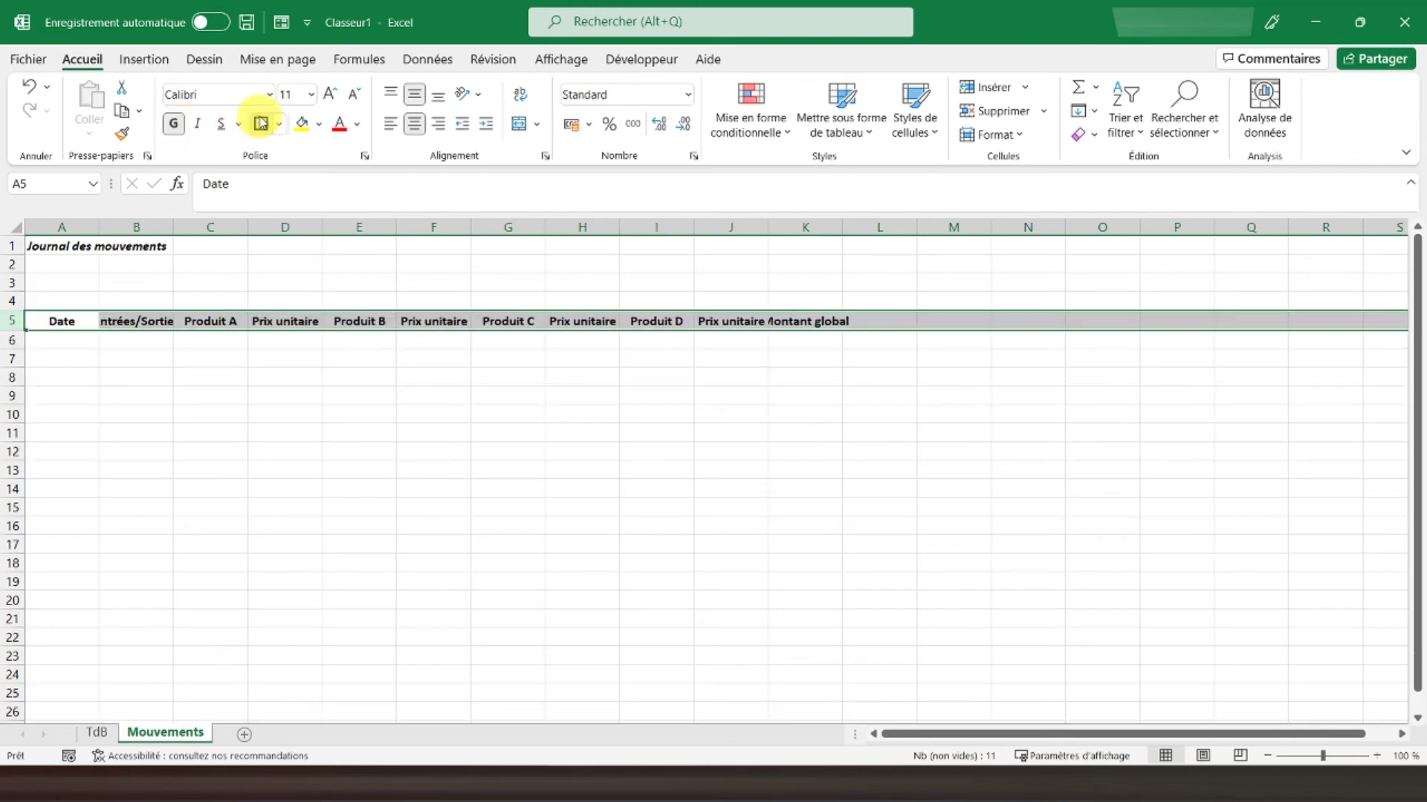
- Autofit columns B and K to fit Entrées/Sorties and Montant global
double_click(174, 226)
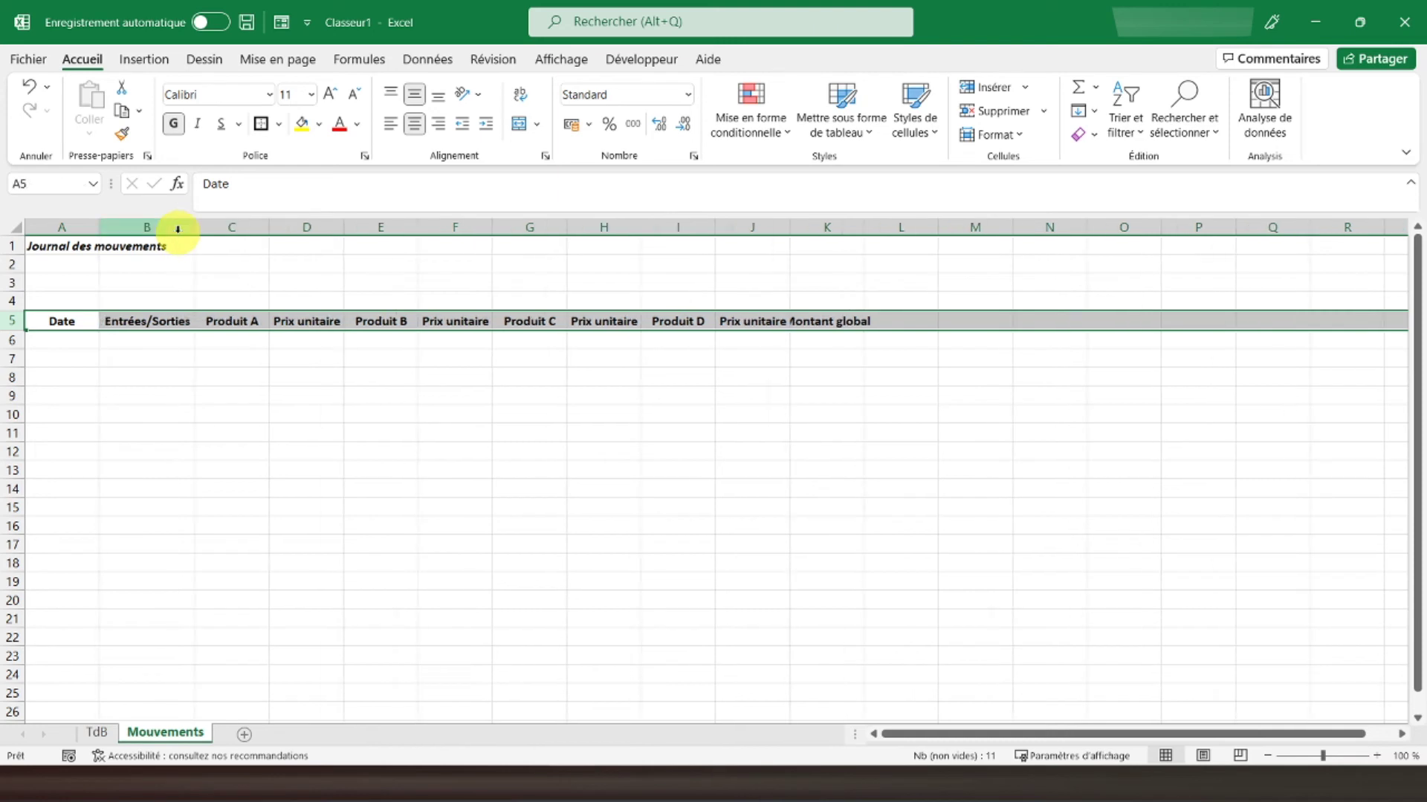
double_click(864, 226)
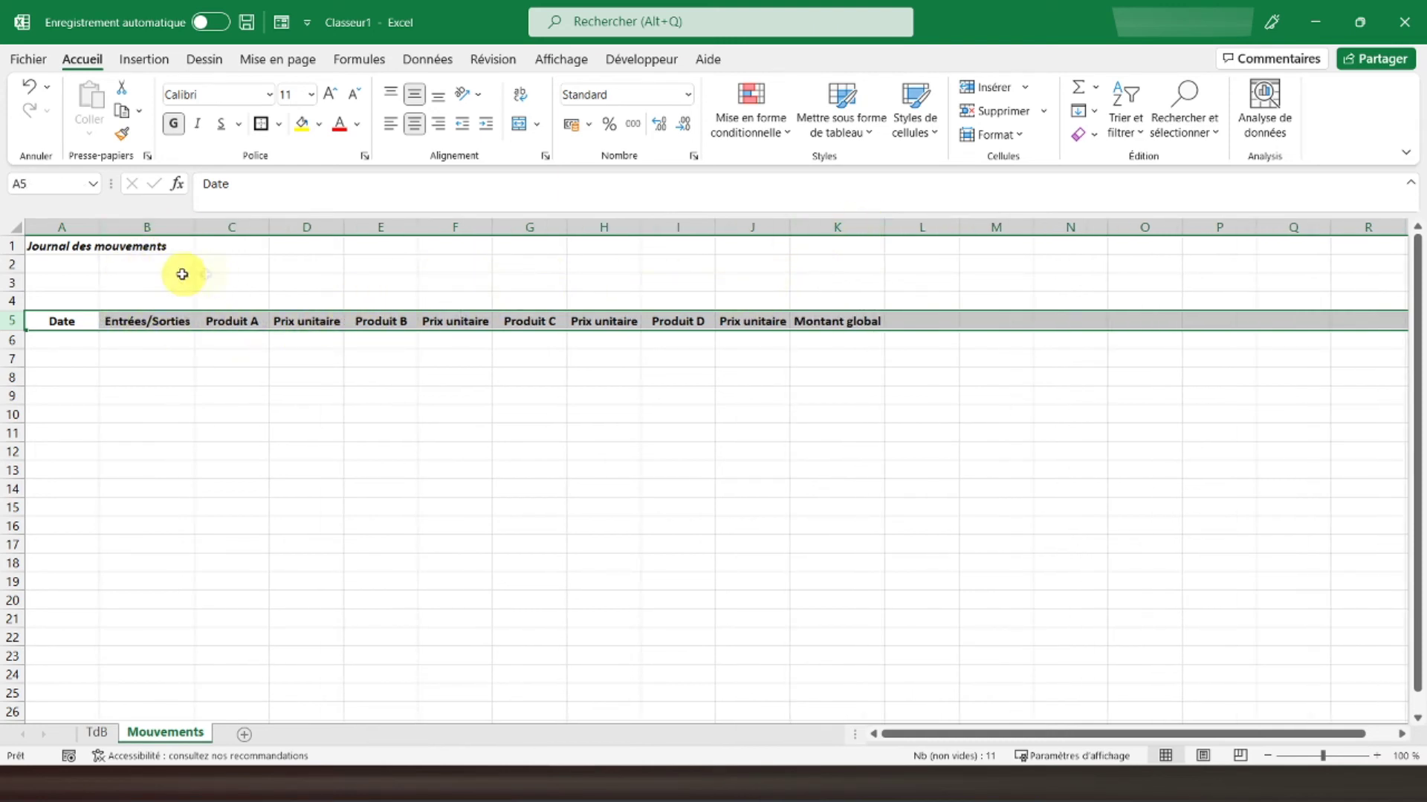
click(79, 320)
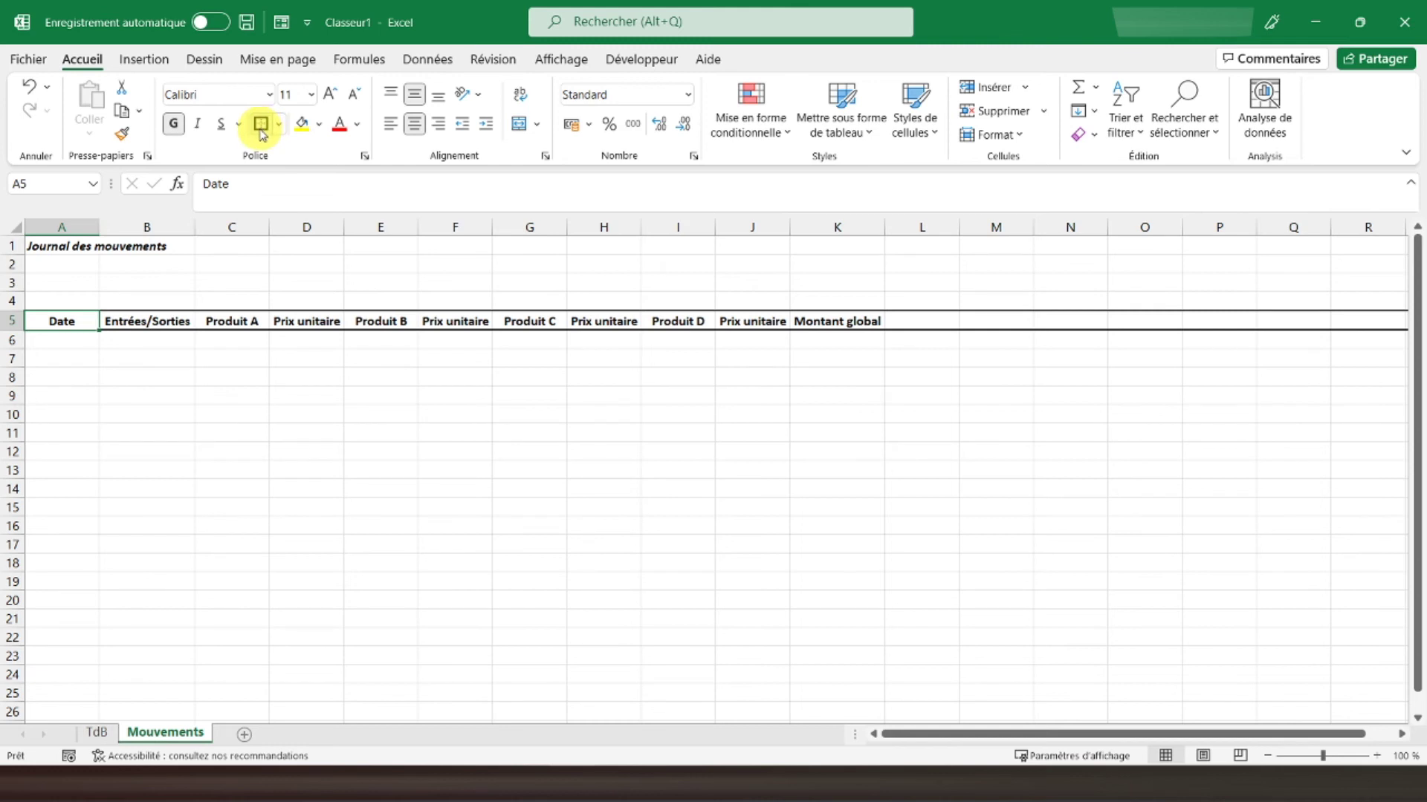
- Try borders on individual header cells, then remove all borders from row 5
key(Right)
click(261, 124)
key(Right)
key(Right)
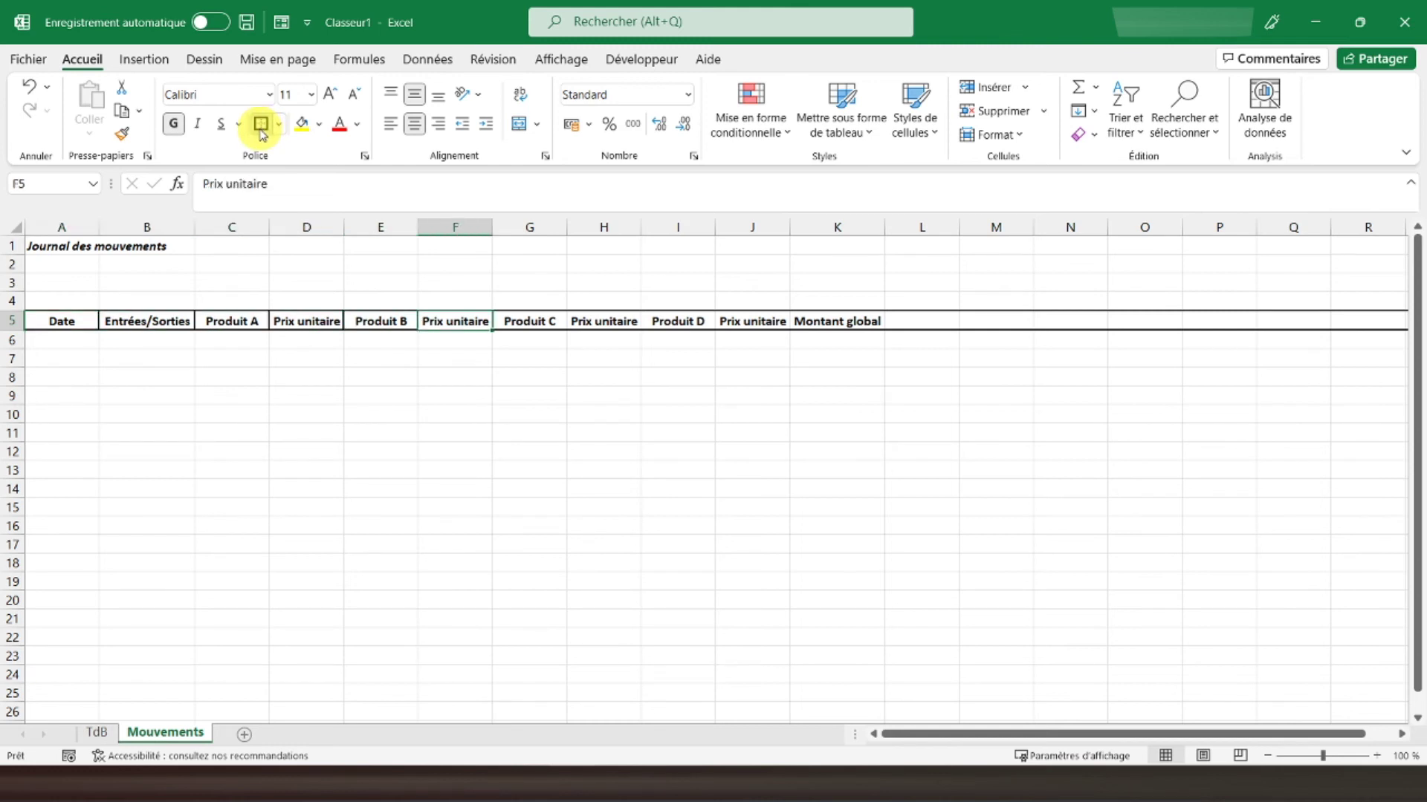
key(Right)
key(Right)
key(Right)
key(Right)
key(Right)
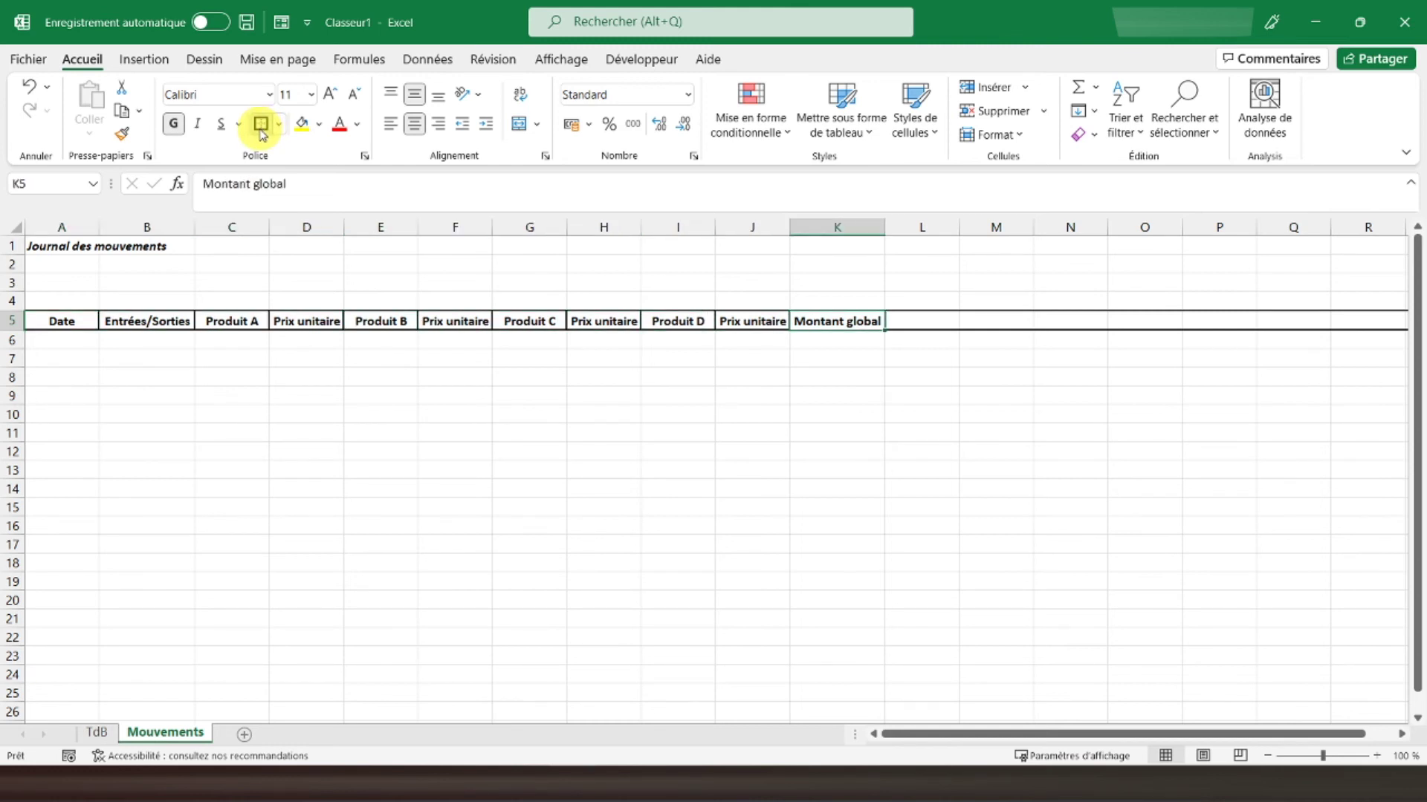
click(12, 321)
click(282, 127)
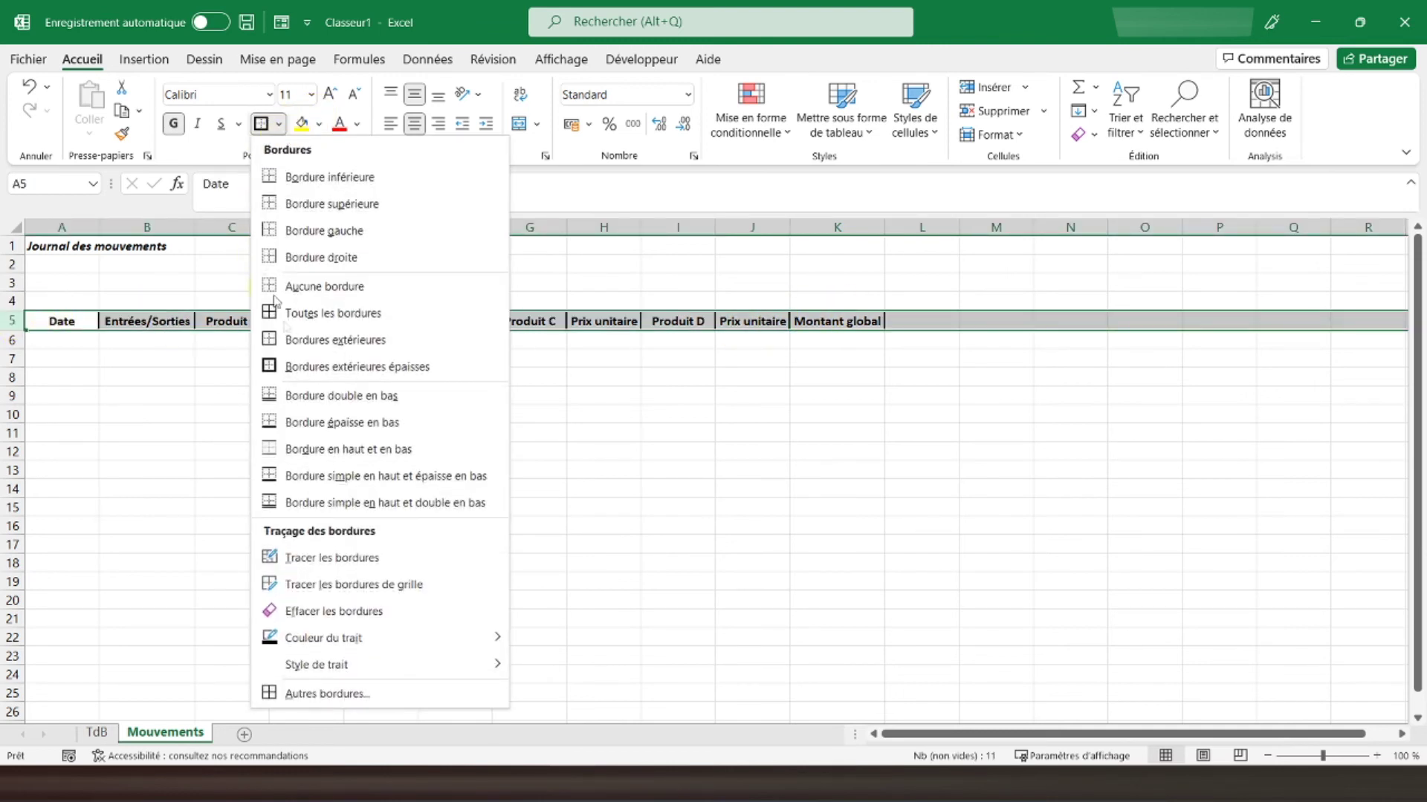
click(319, 286)
- Give A5:K5 a medium-line outline and inner dividers via Autres bordures
drag(64, 320, 795, 322)
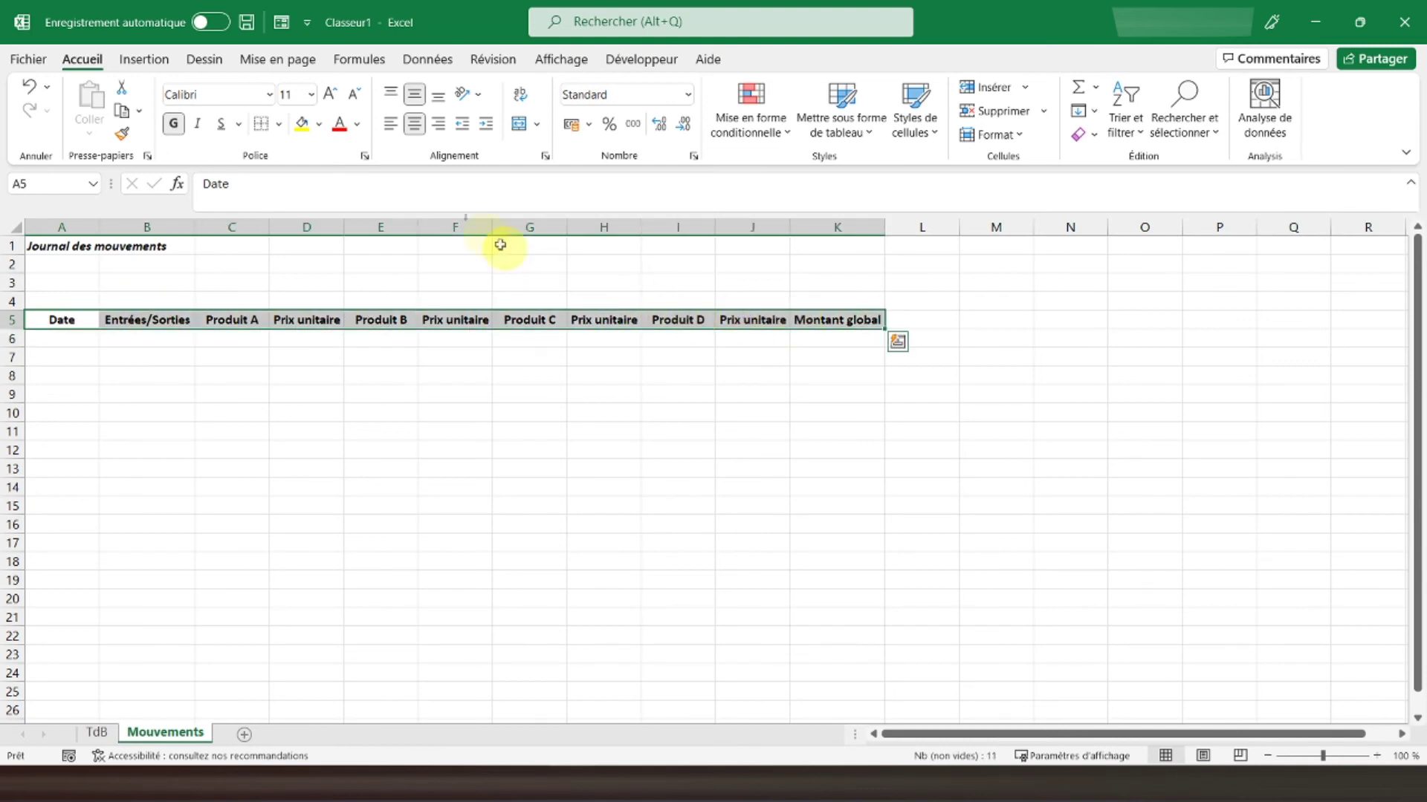
click(278, 124)
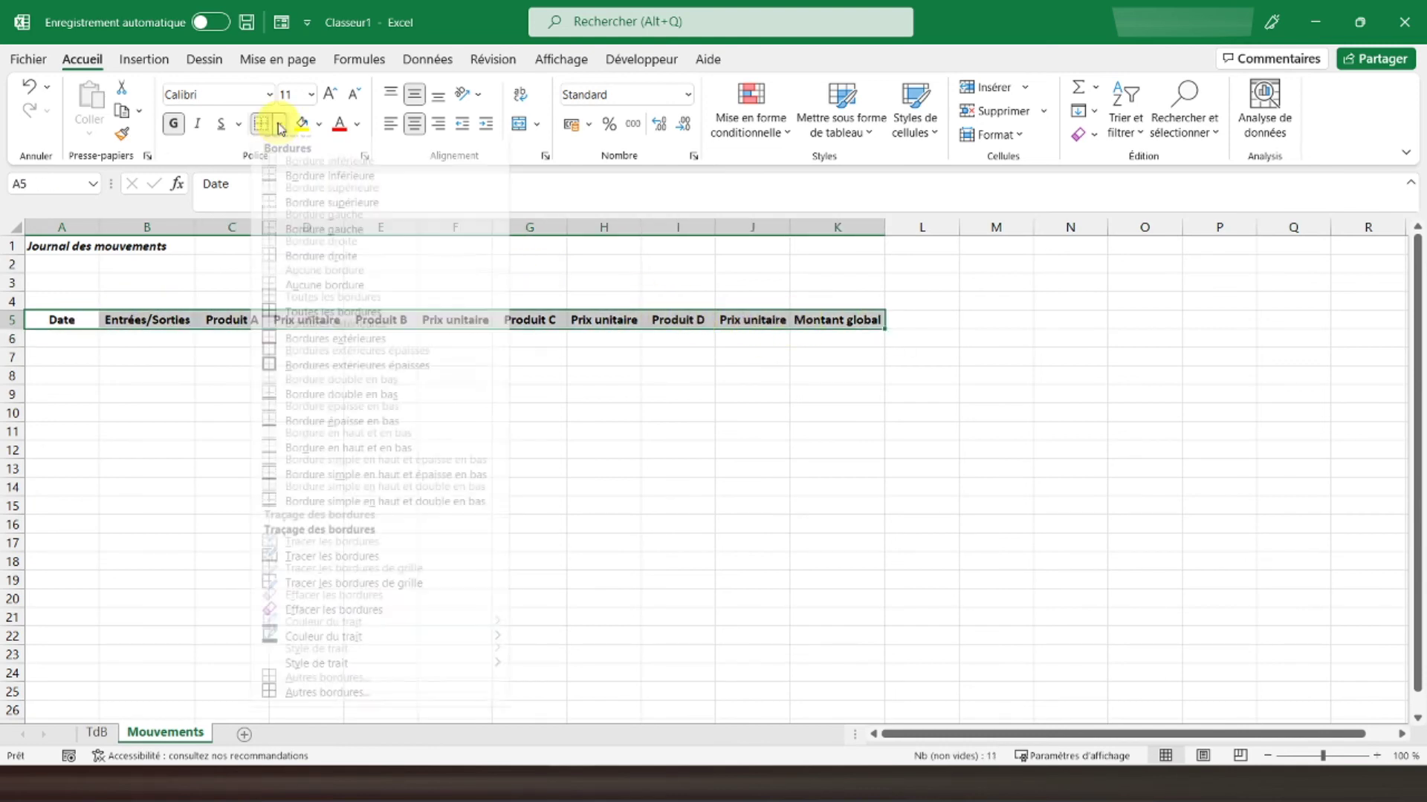
click(327, 693)
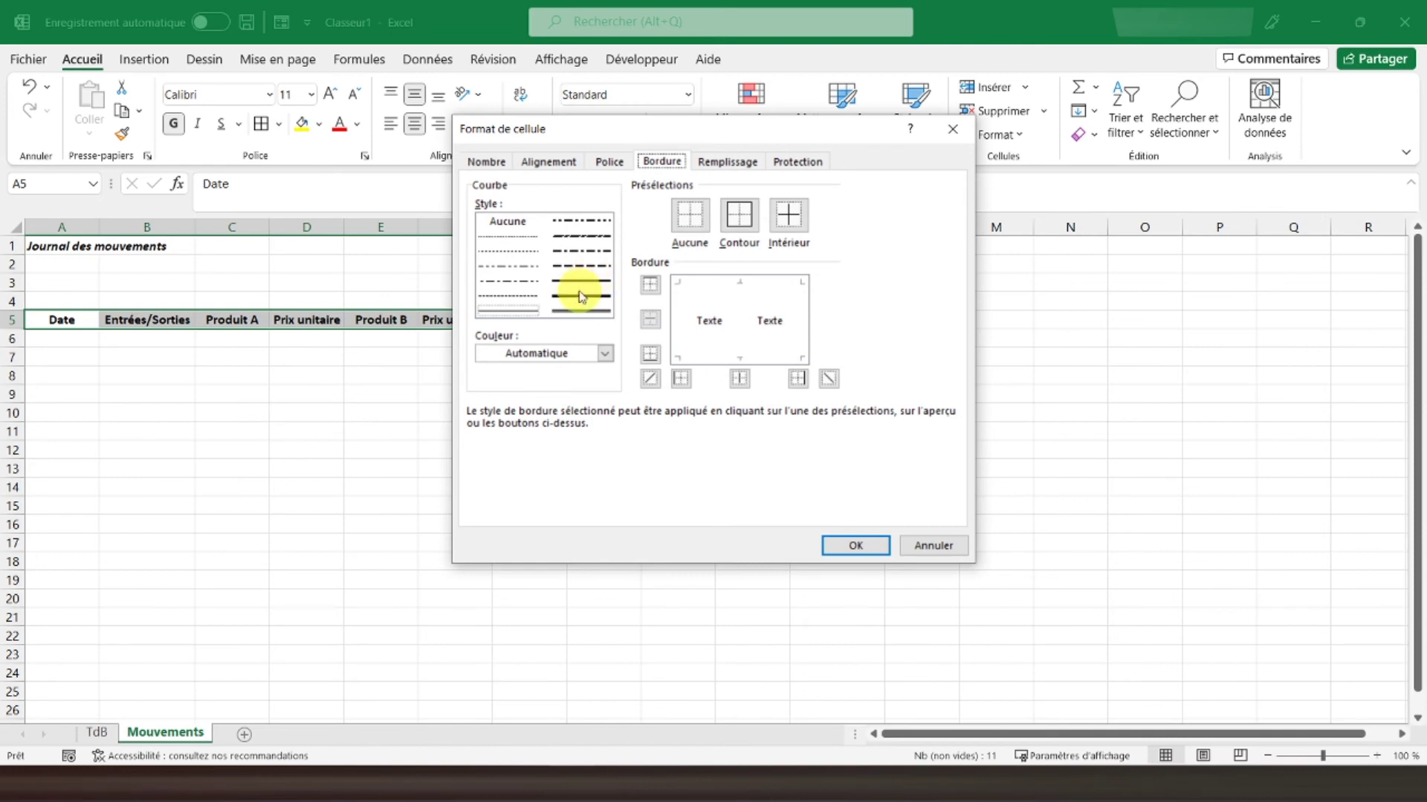
click(578, 283)
click(739, 215)
click(788, 215)
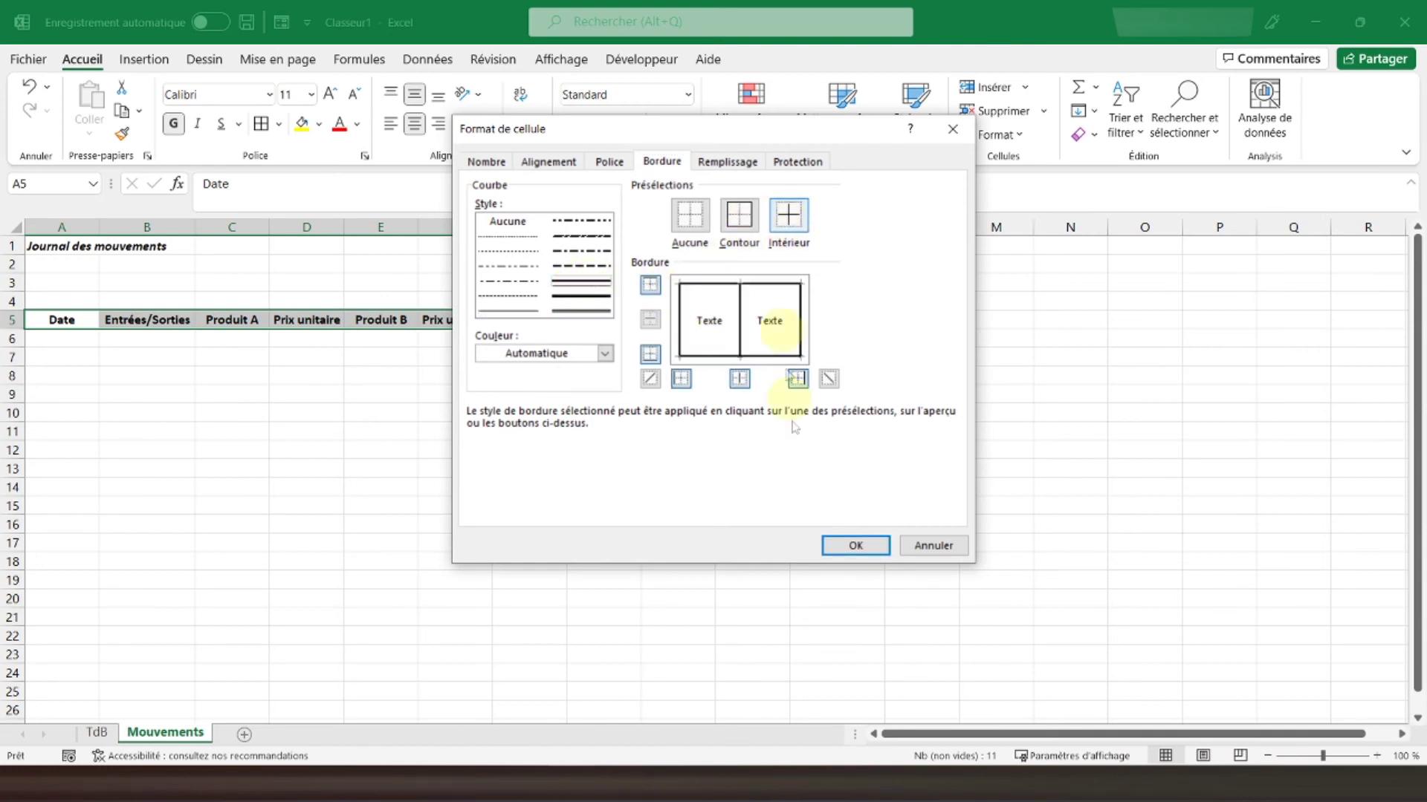
click(854, 547)
click(149, 392)
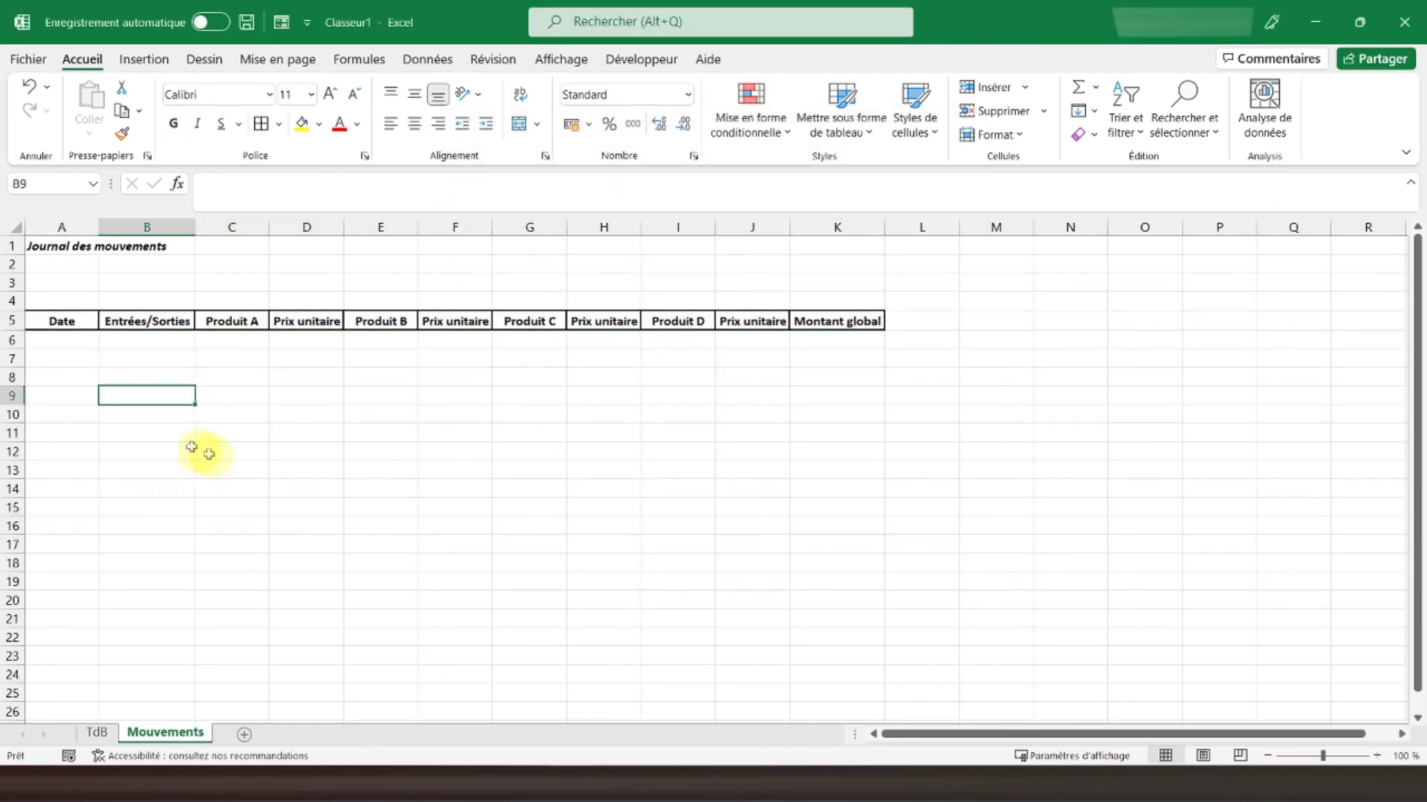
mouse_move(59, 342)
mouse_down()
mouse_move(833, 530)
mouse_move(842, 598)
mouse_move(850, 279)
mouse_up()
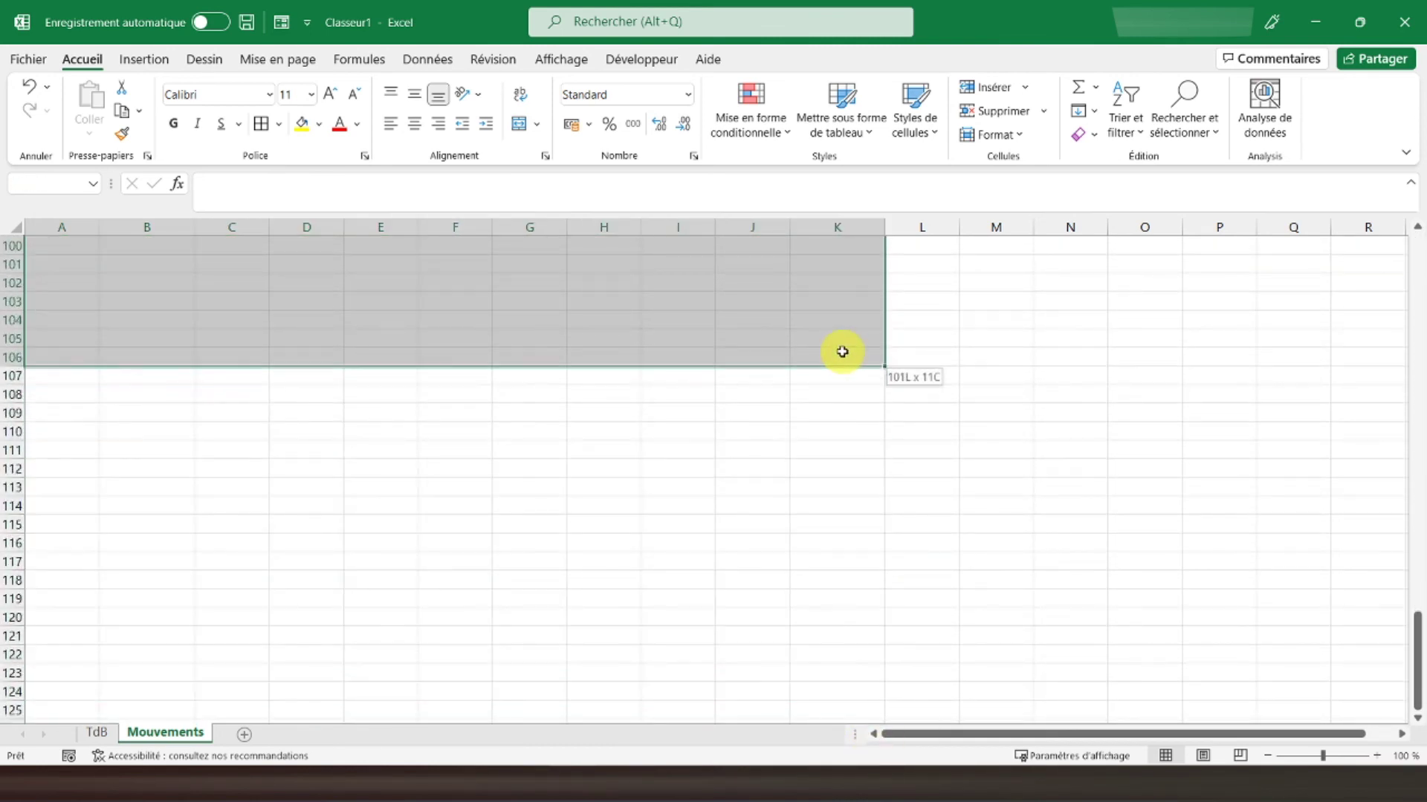
- Border the A6:K100 journal body with an outline and dashed inner lines
drag(849, 279, 850, 245)
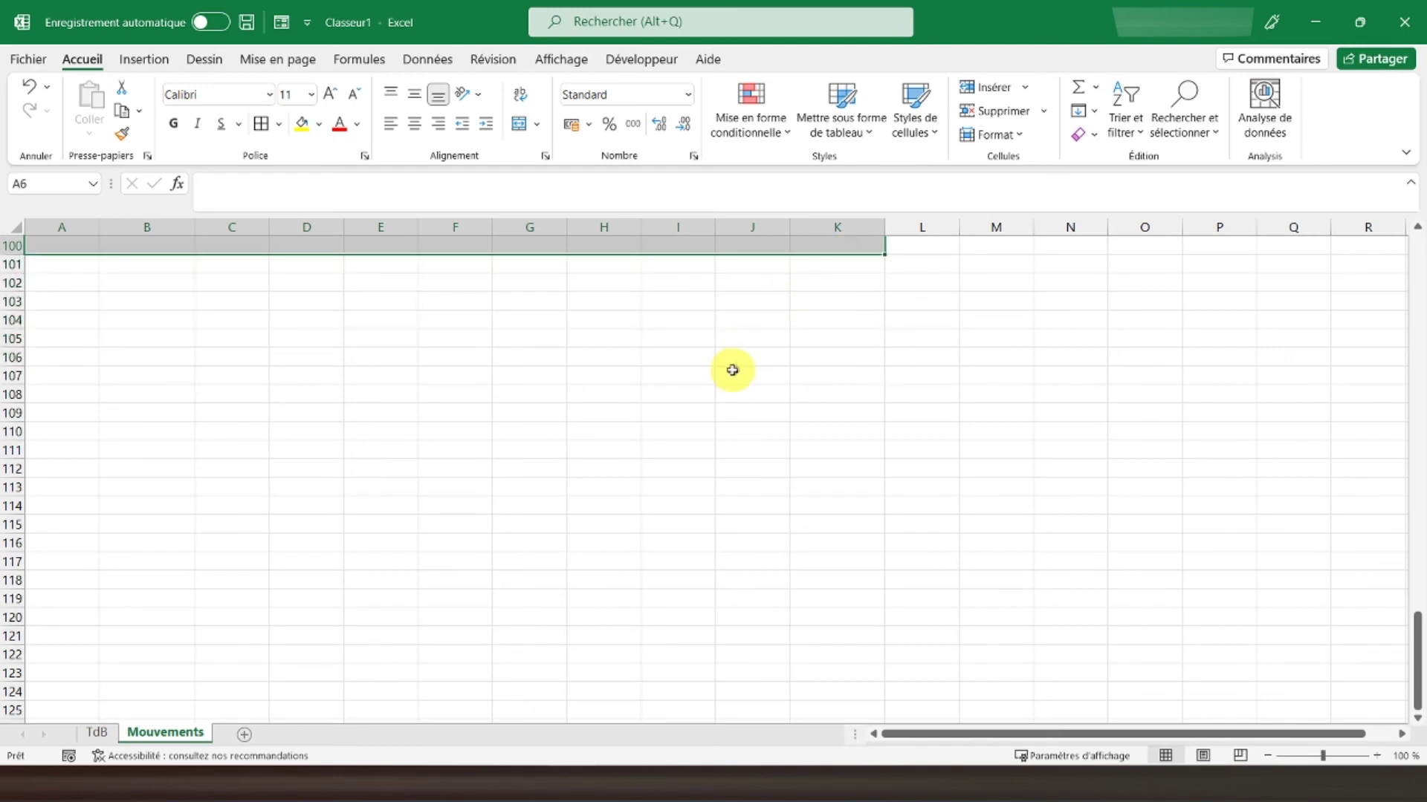
scroll(731, 370, up, 8)
scroll(731, 370, up, 8)
scroll(731, 370, up, 17)
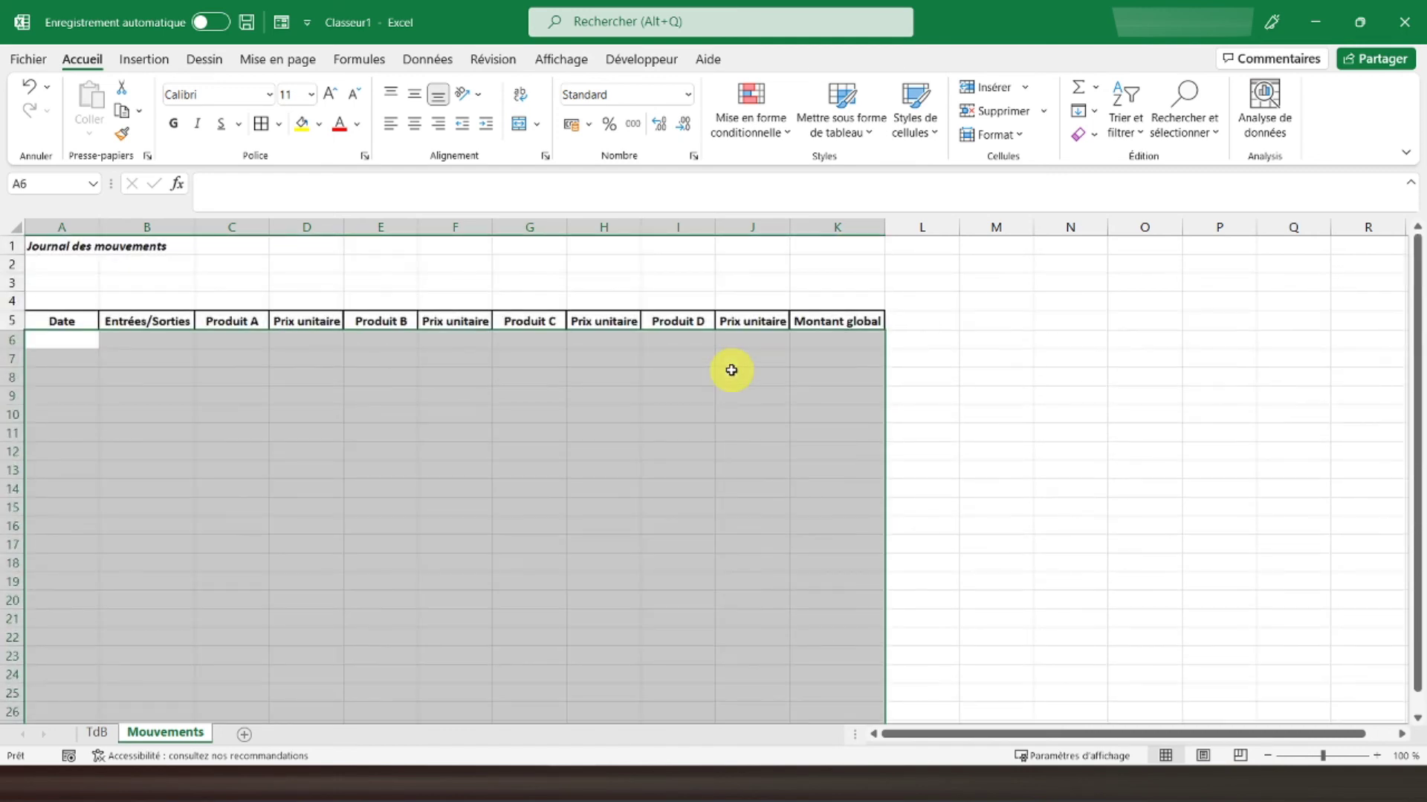
click(278, 124)
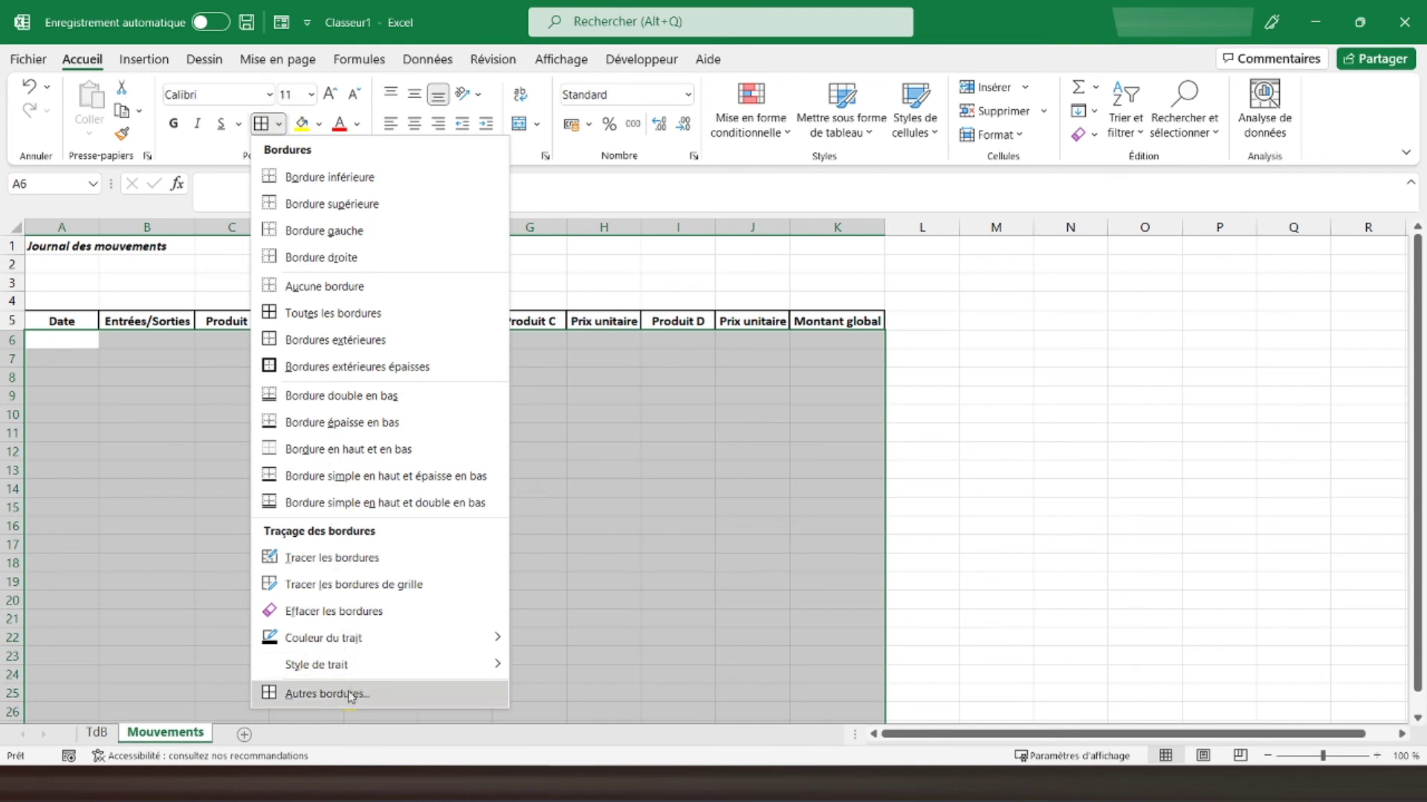
click(349, 696)
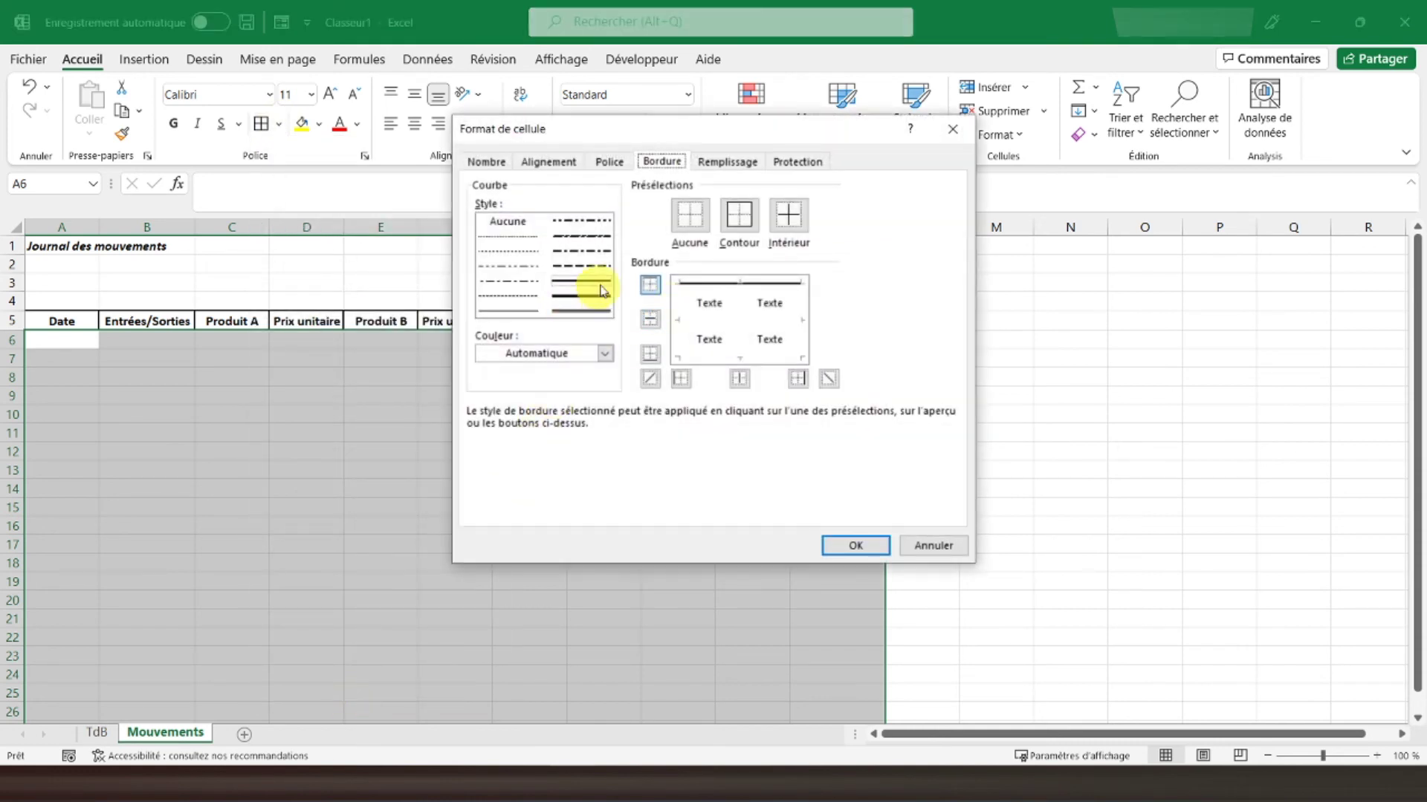
click(739, 215)
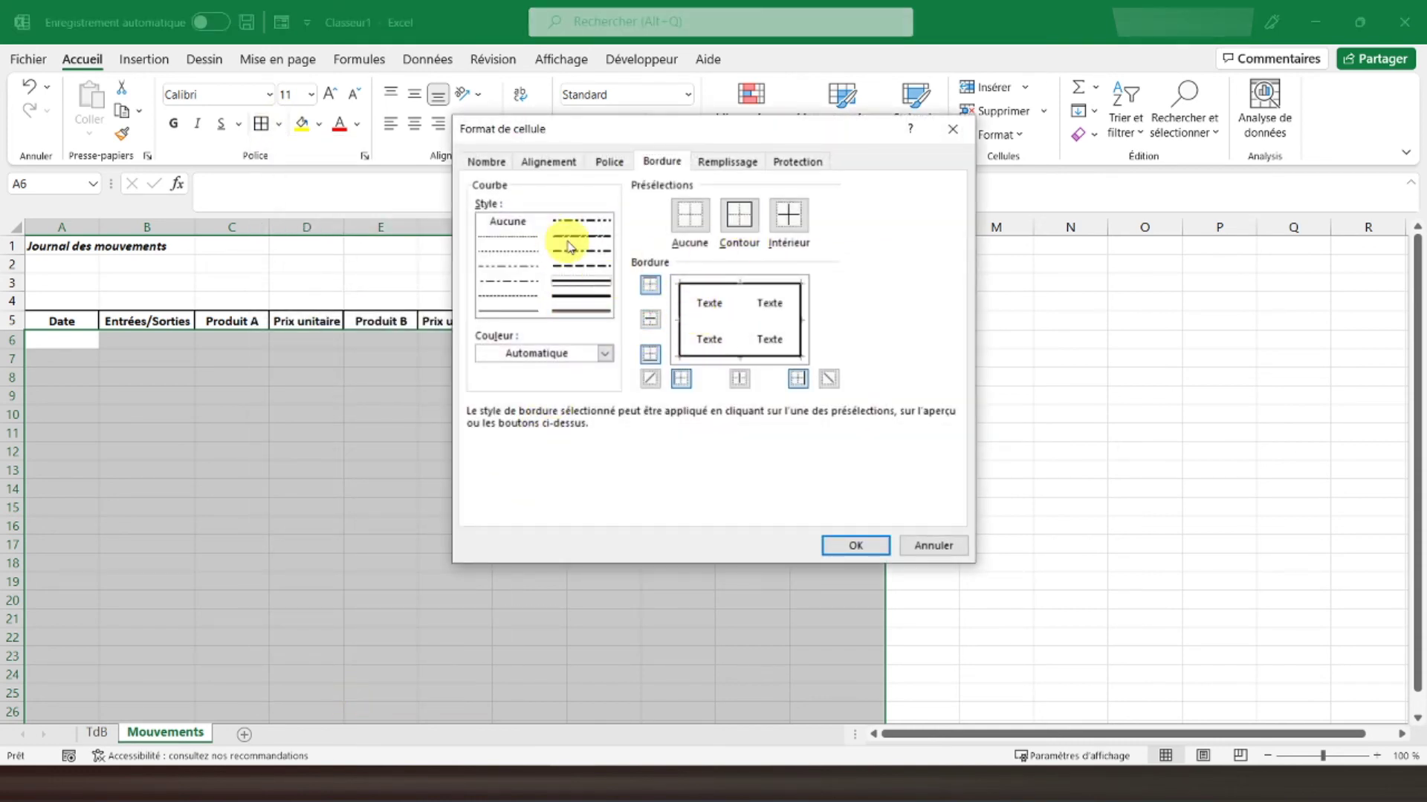
click(787, 216)
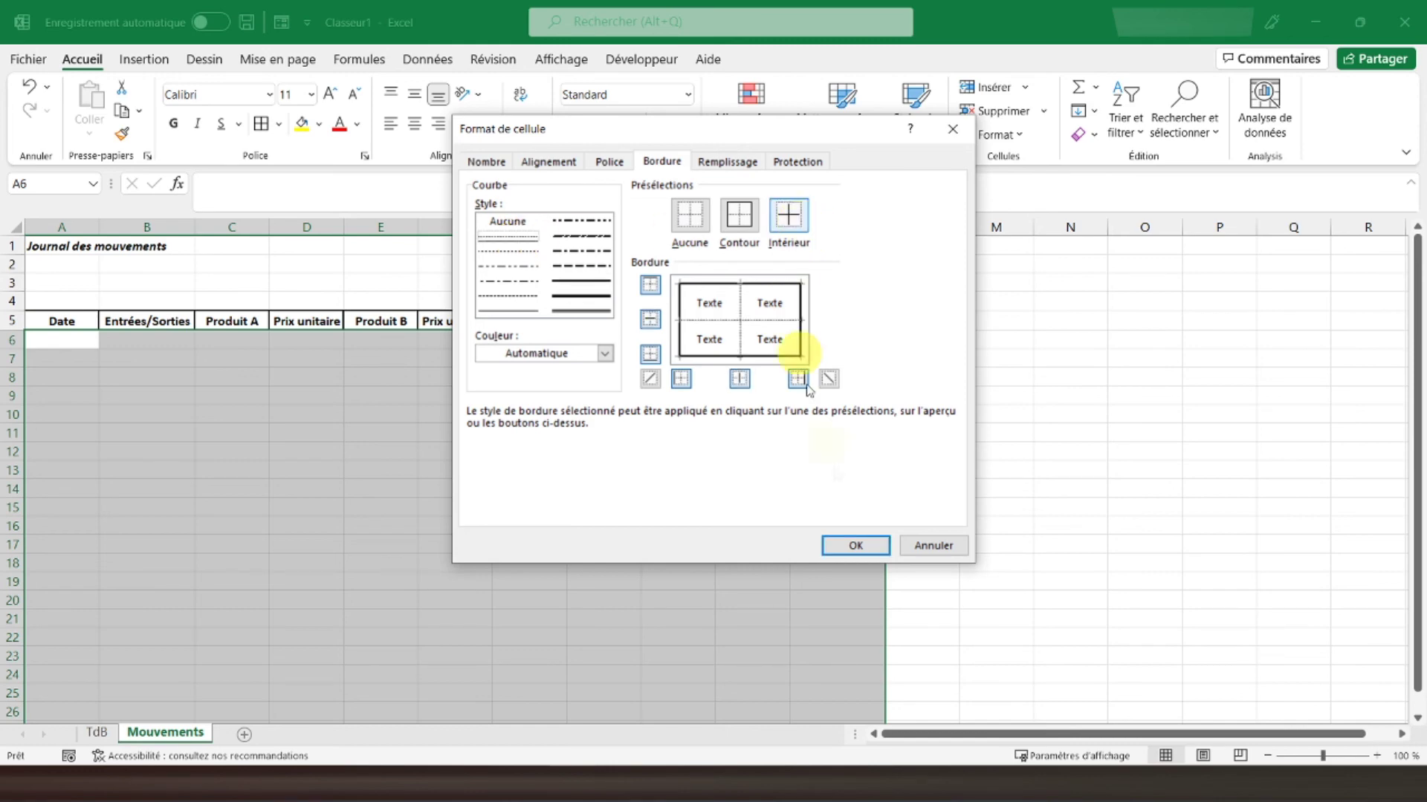
click(855, 545)
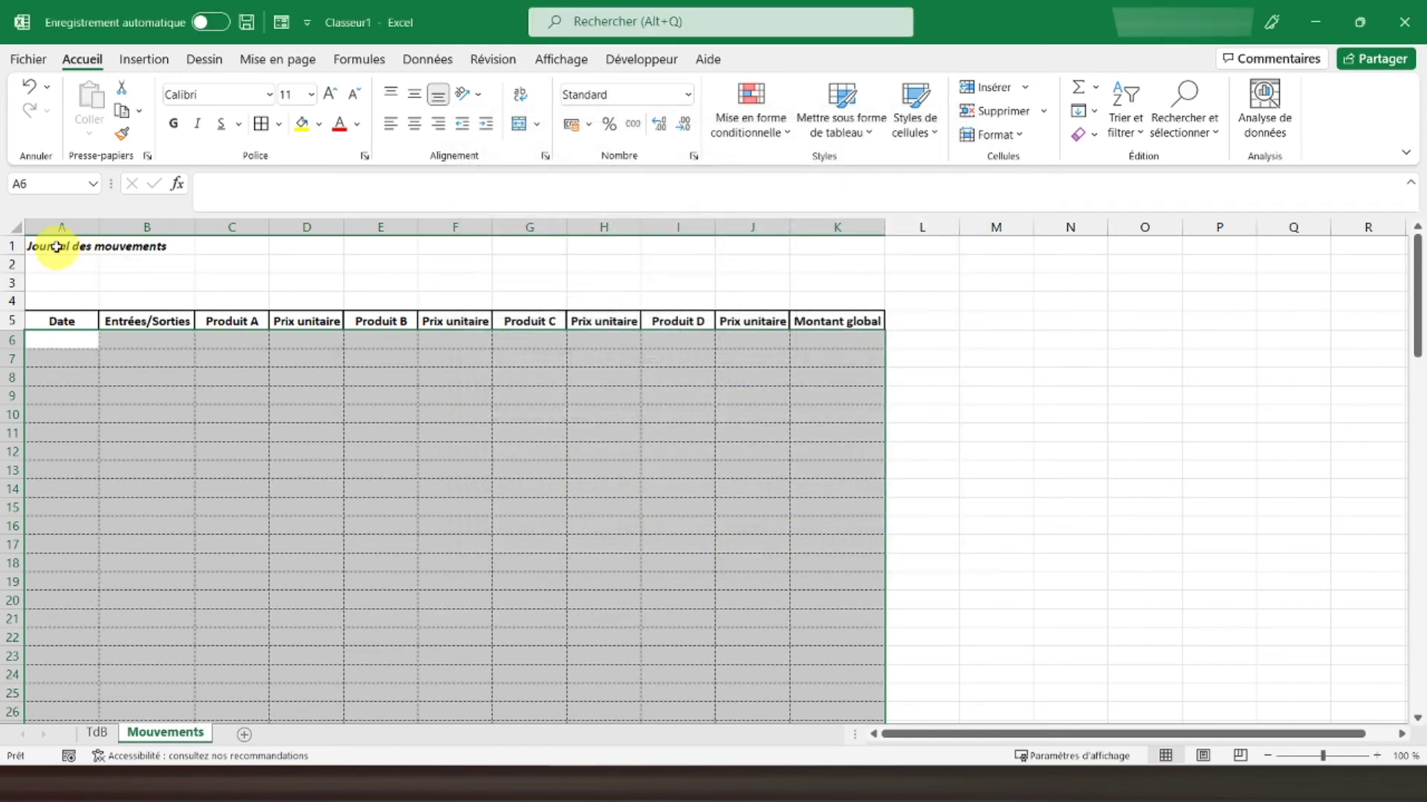
click(58, 246)
click(581, 62)
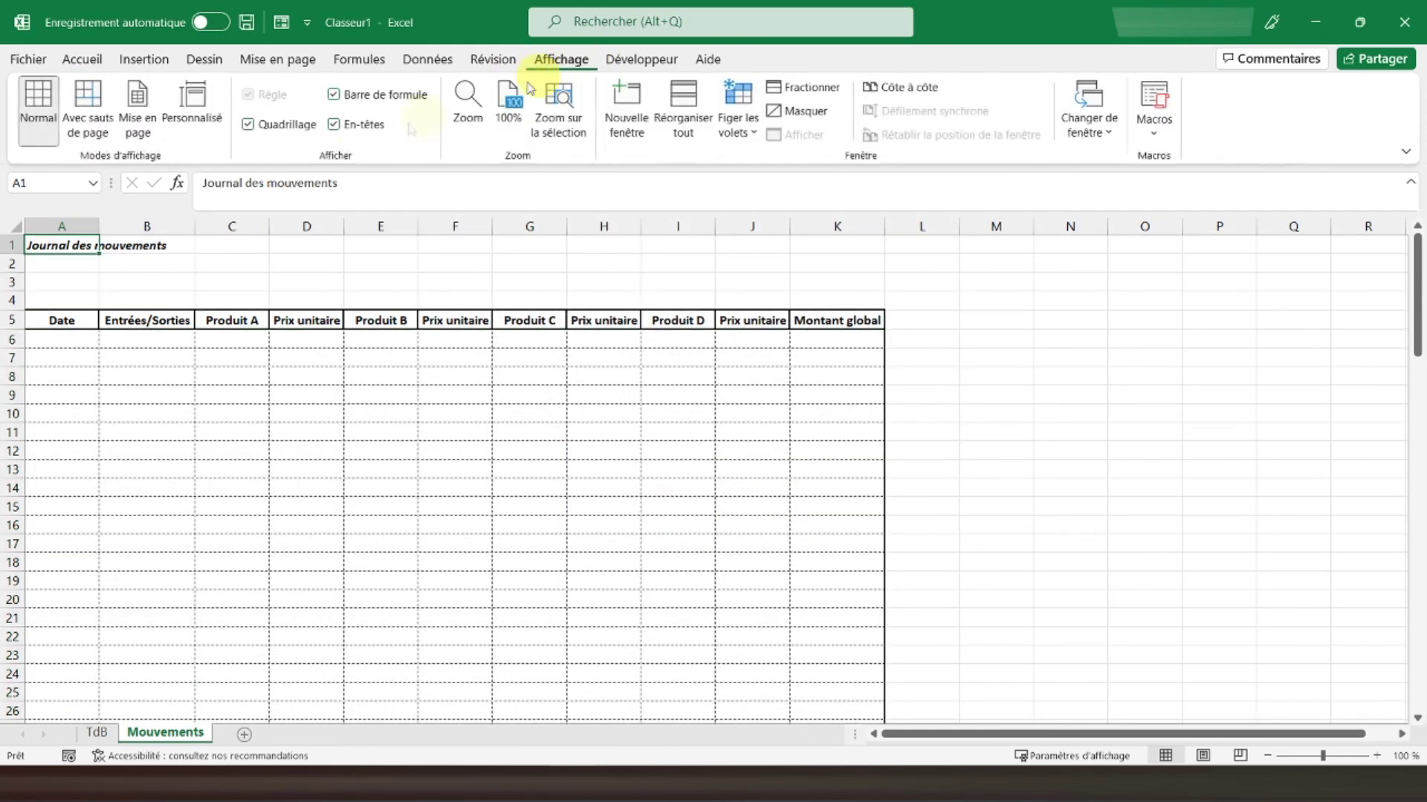
- Hide the sheet gridlines and give column A the short Date format (14/03/2012)
click(266, 126)
click(62, 226)
right_click(70, 322)
click(188, 517)
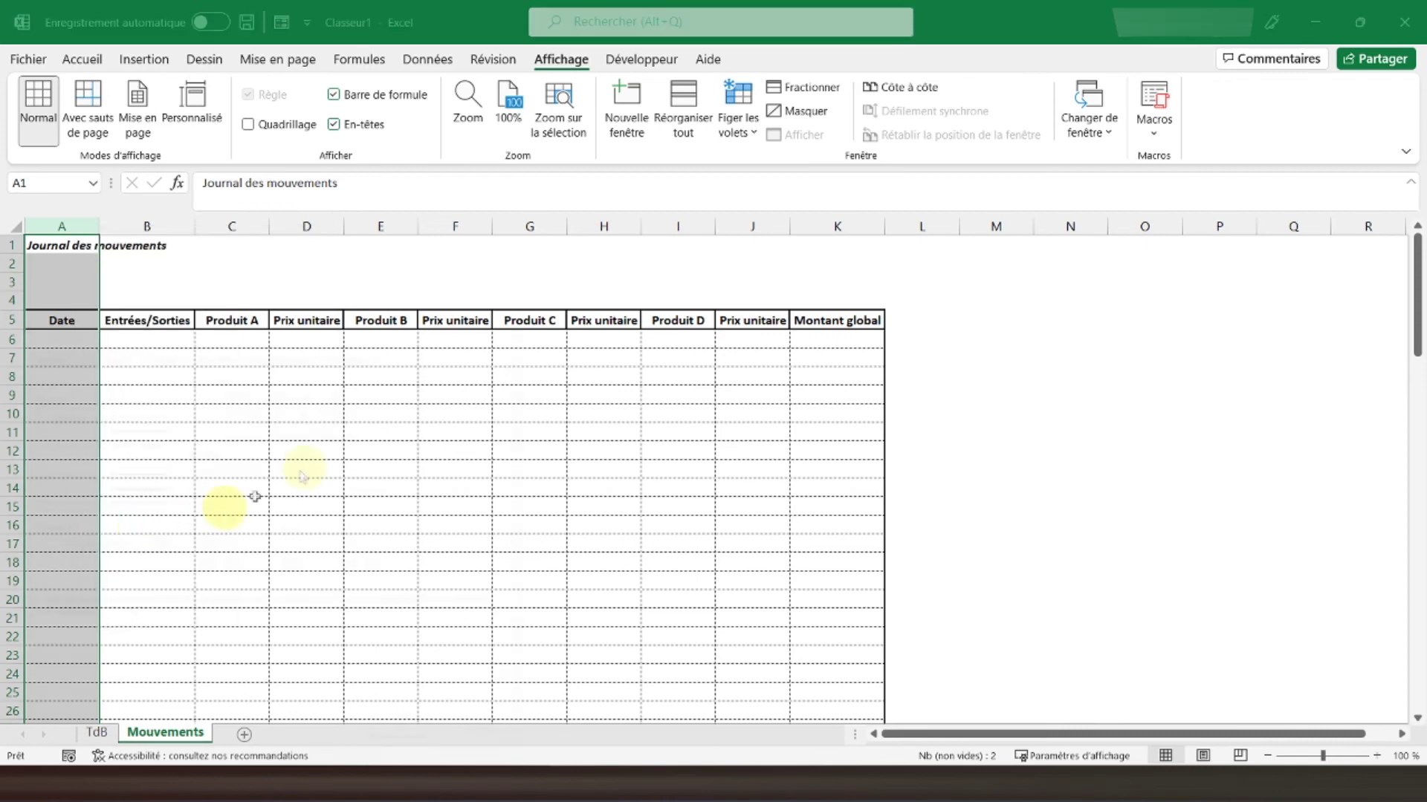
click(40, 355)
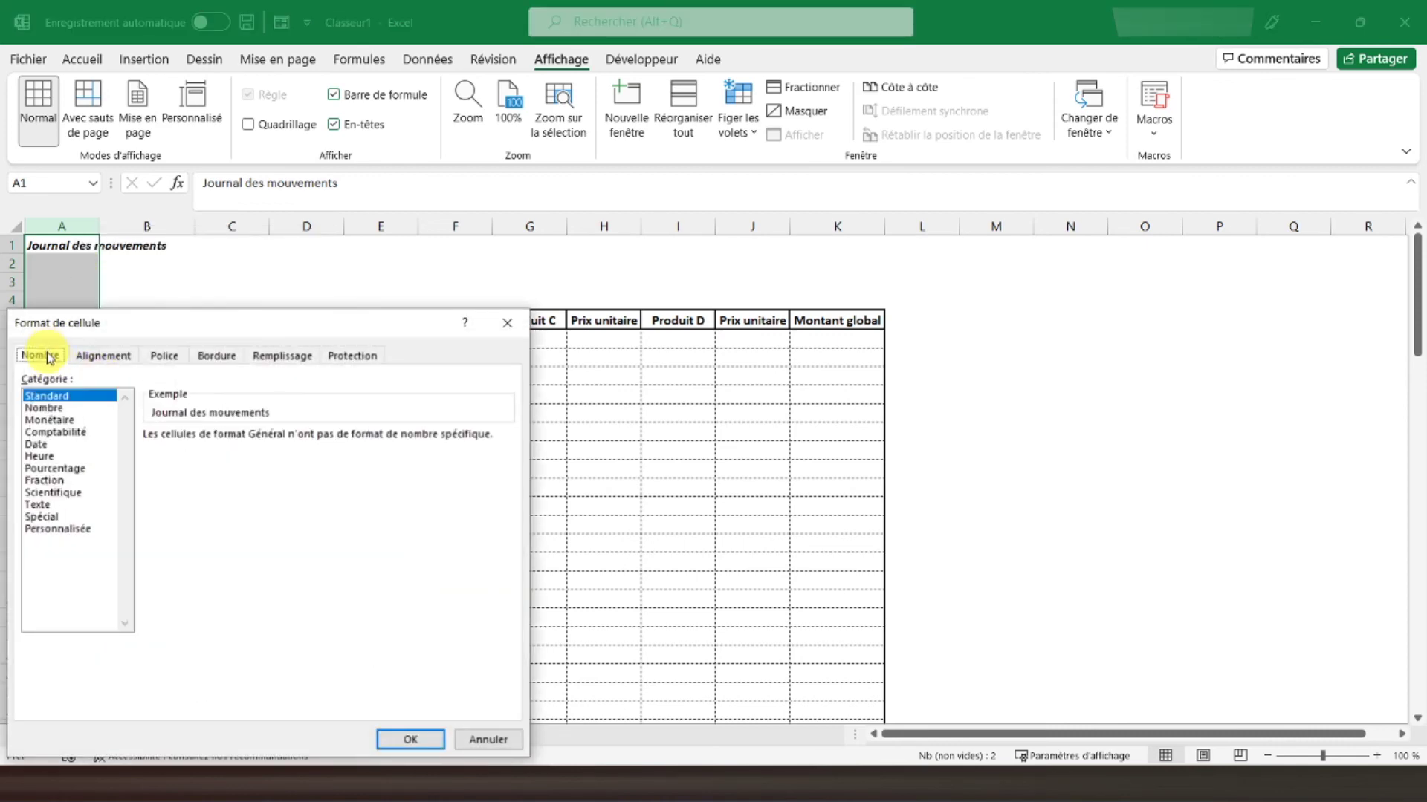
click(41, 445)
click(409, 739)
click(152, 346)
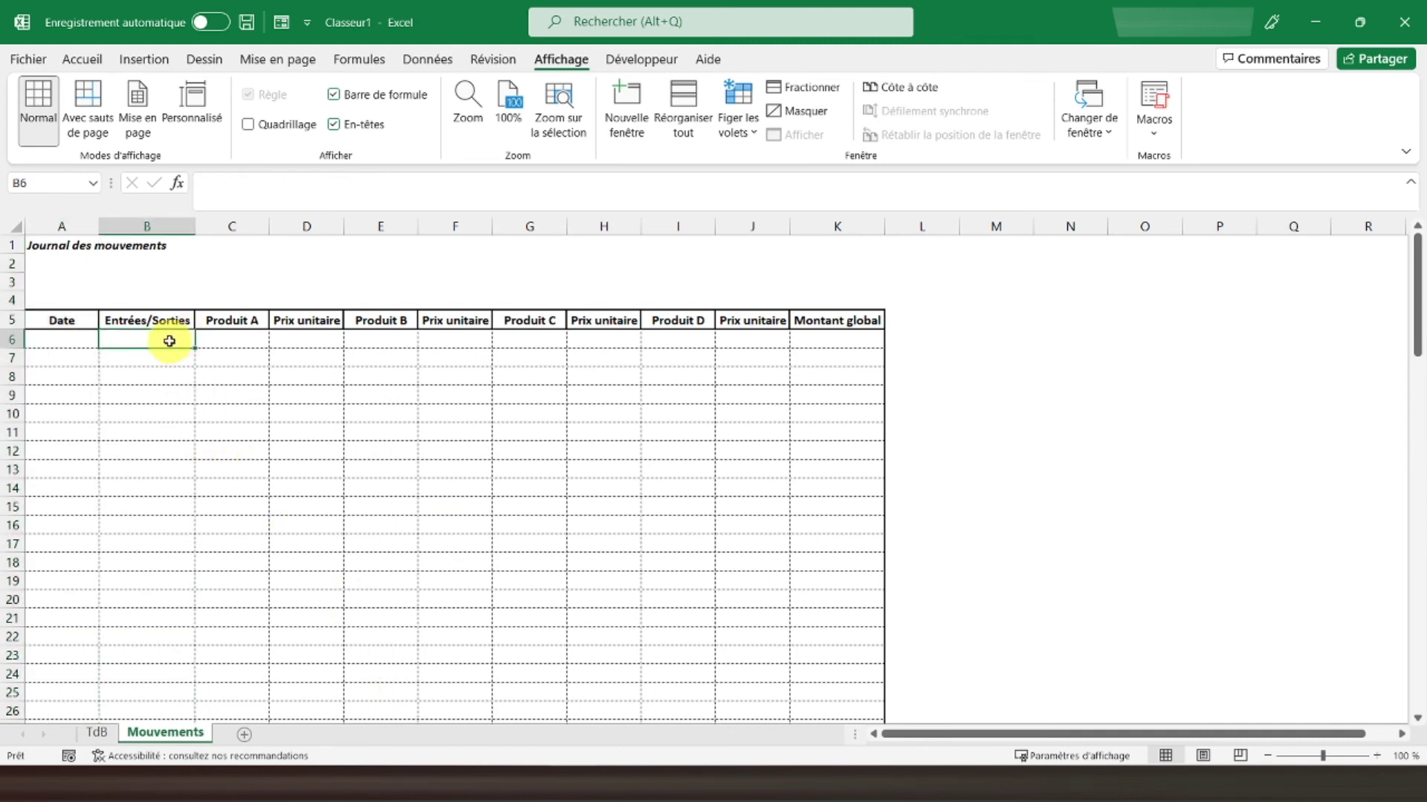
- Centre the contents of columns B through K horizontally and vertically
click(152, 227)
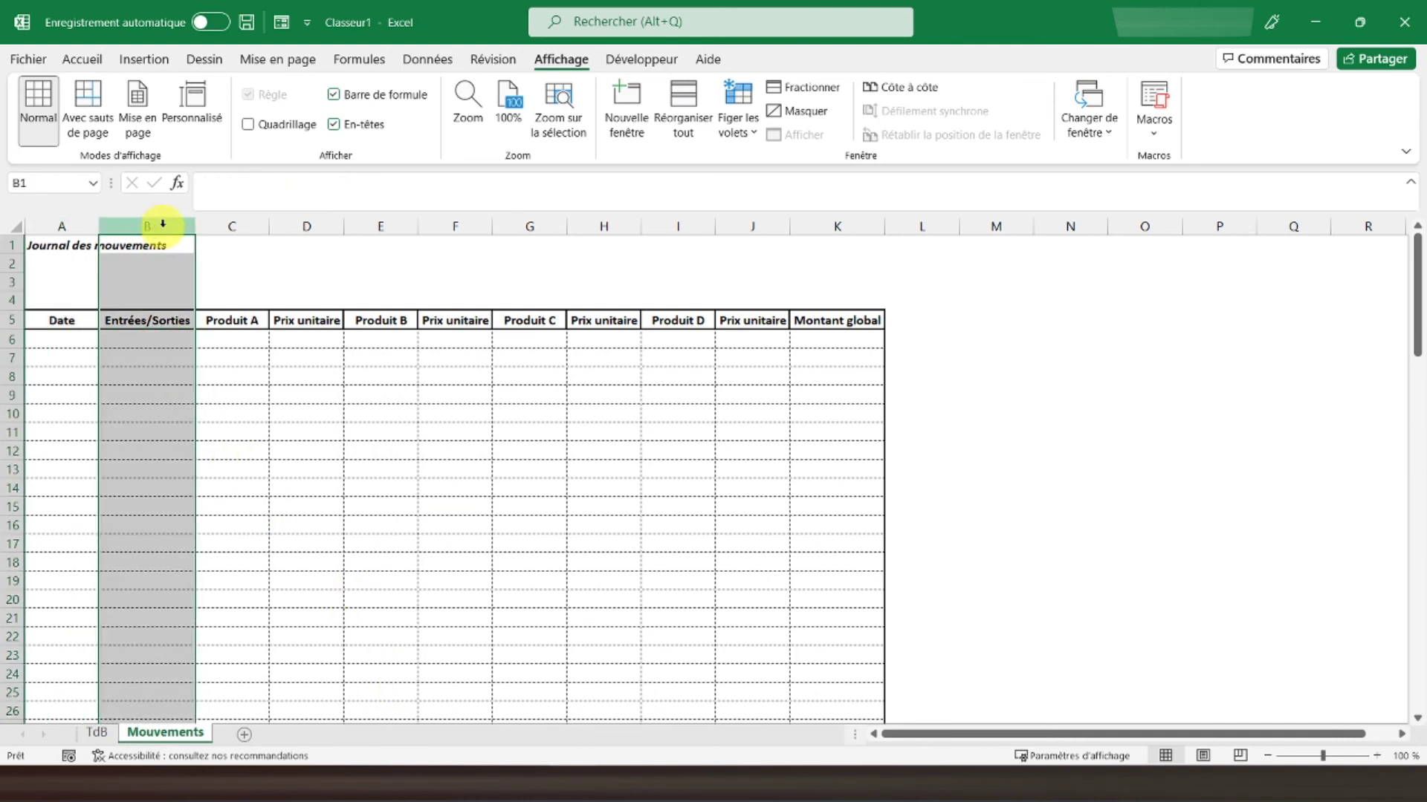
drag(163, 224, 850, 227)
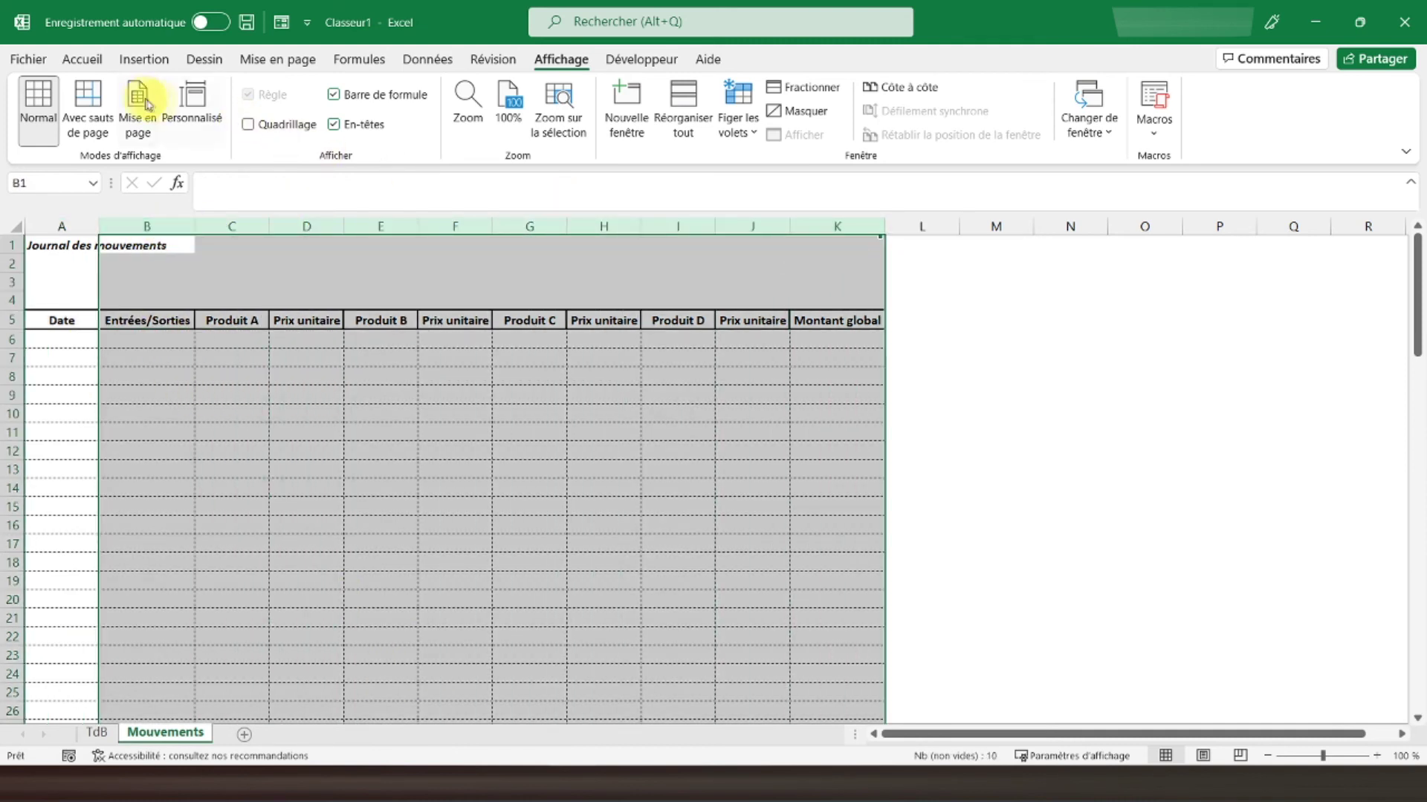
click(88, 66)
click(414, 125)
click(414, 94)
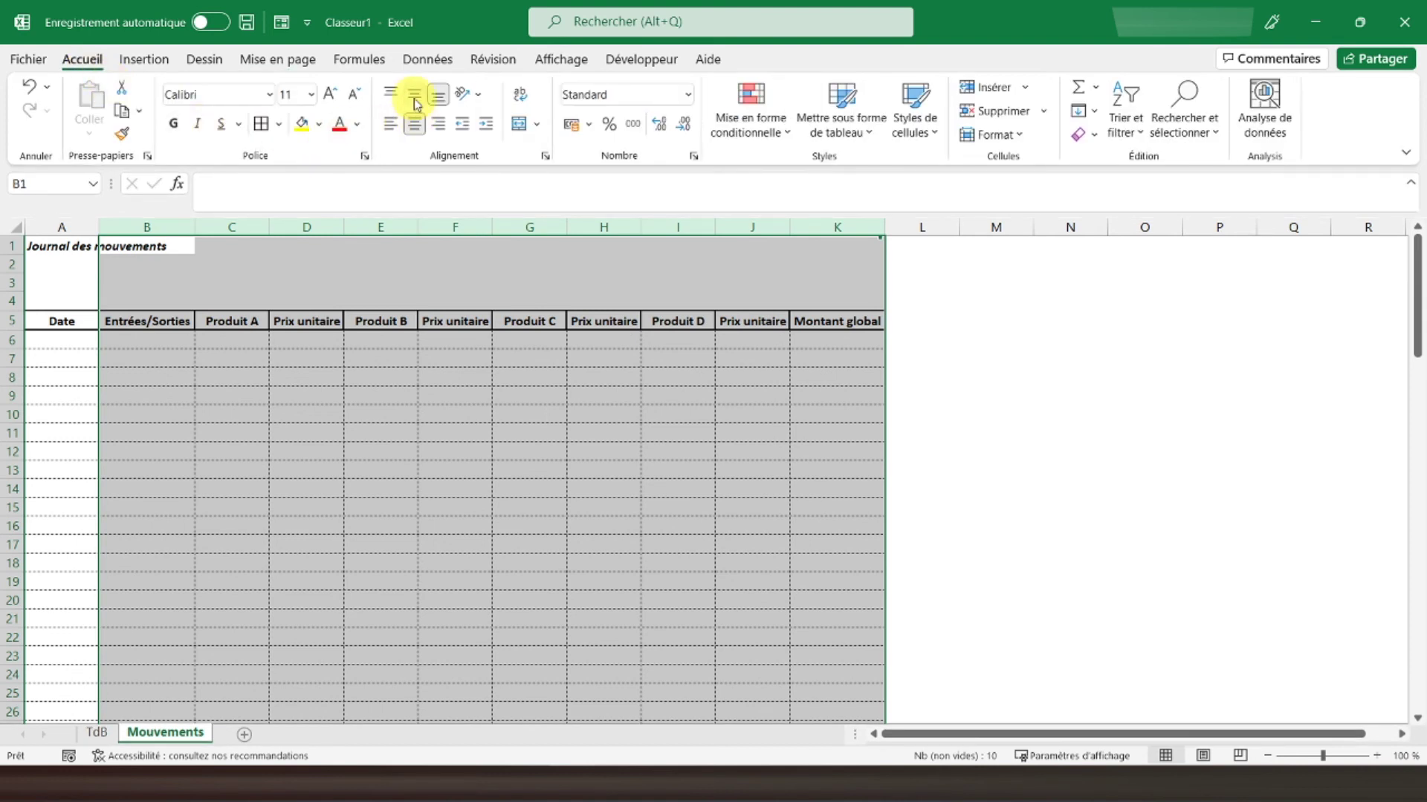
click(147, 345)
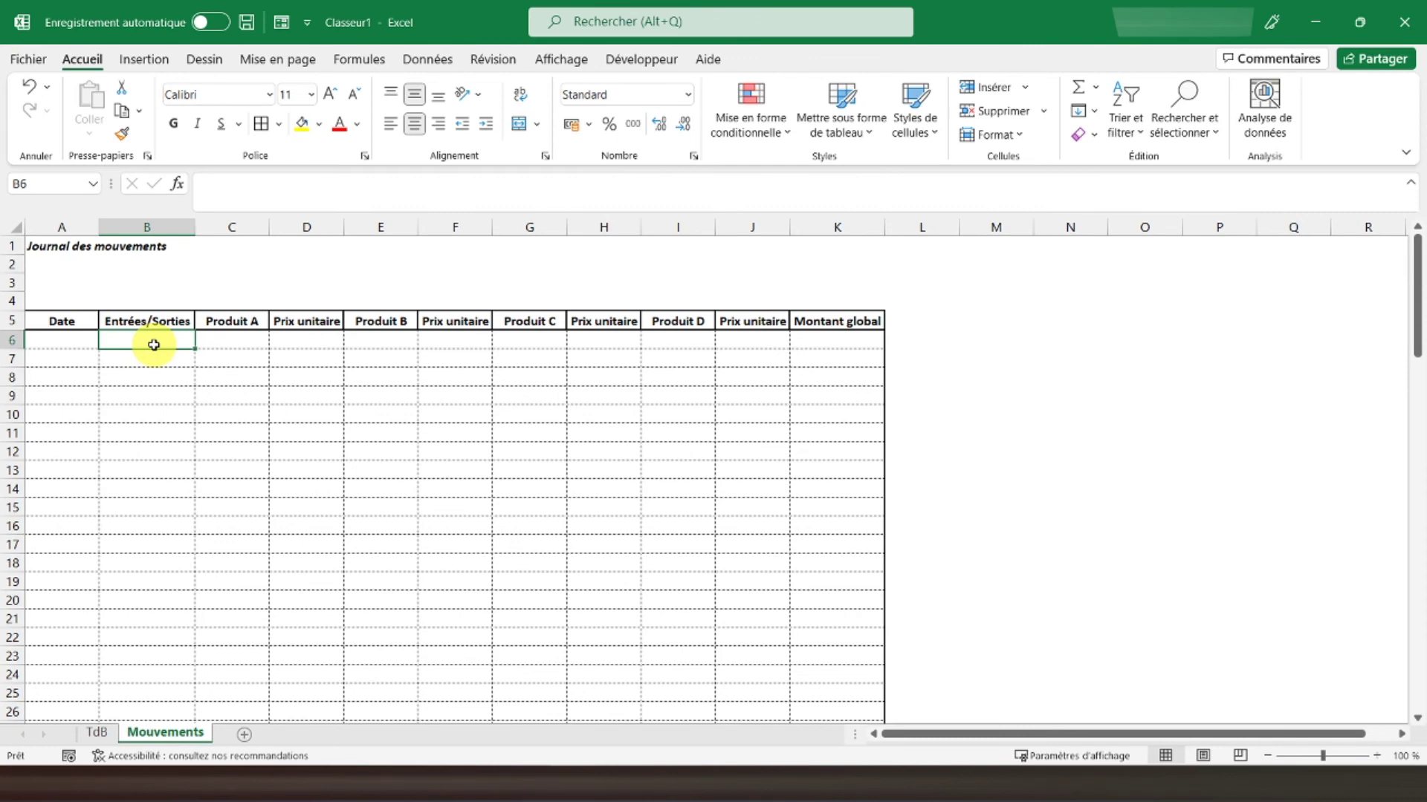
- Add a Liste data validation with source Entrée;Sortie to cells B6:B100
scroll(144, 417, down, 9)
scroll(144, 417, down, 12)
scroll(147, 421, down, 3)
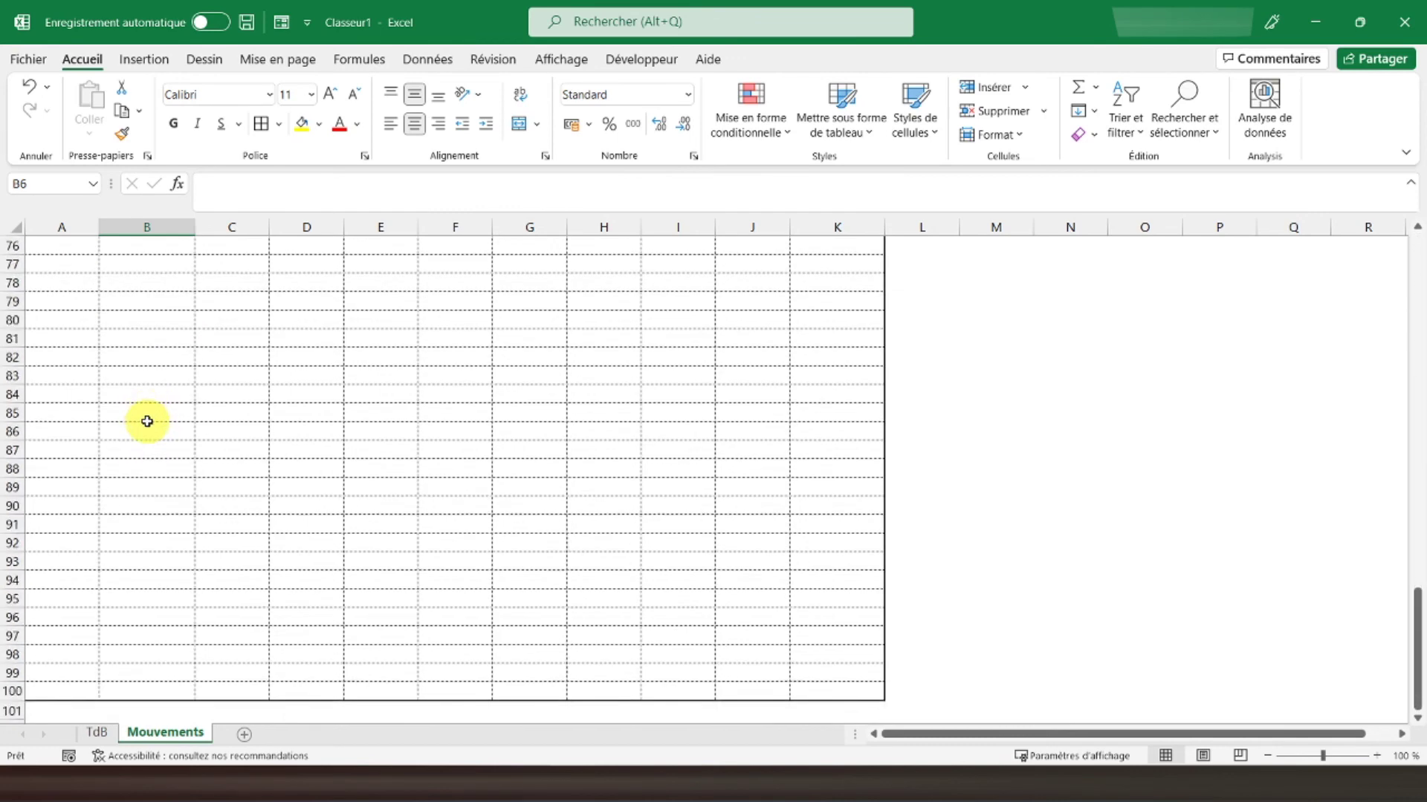
scroll(147, 421, down, 2)
drag(146, 580, 185, 112)
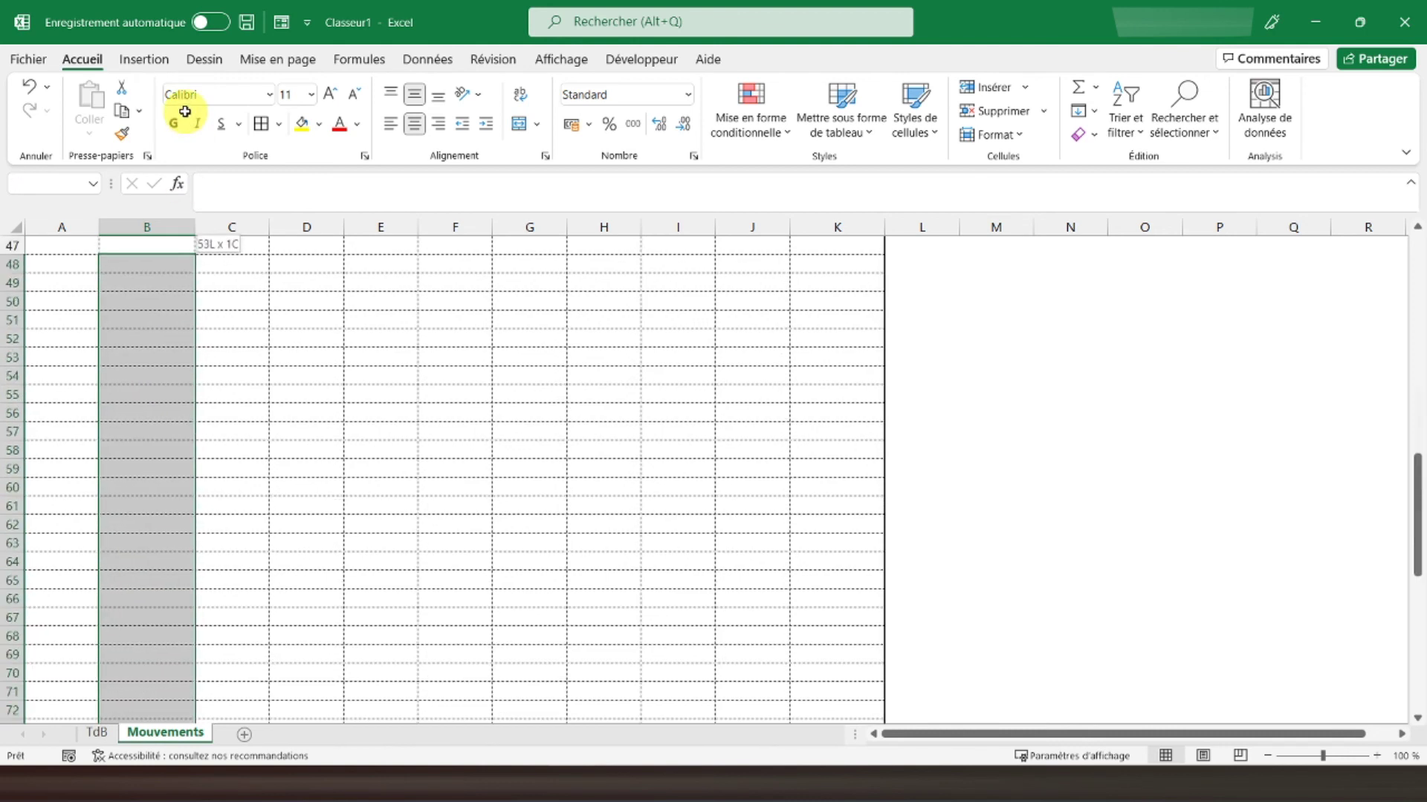
drag(185, 111, 155, 337)
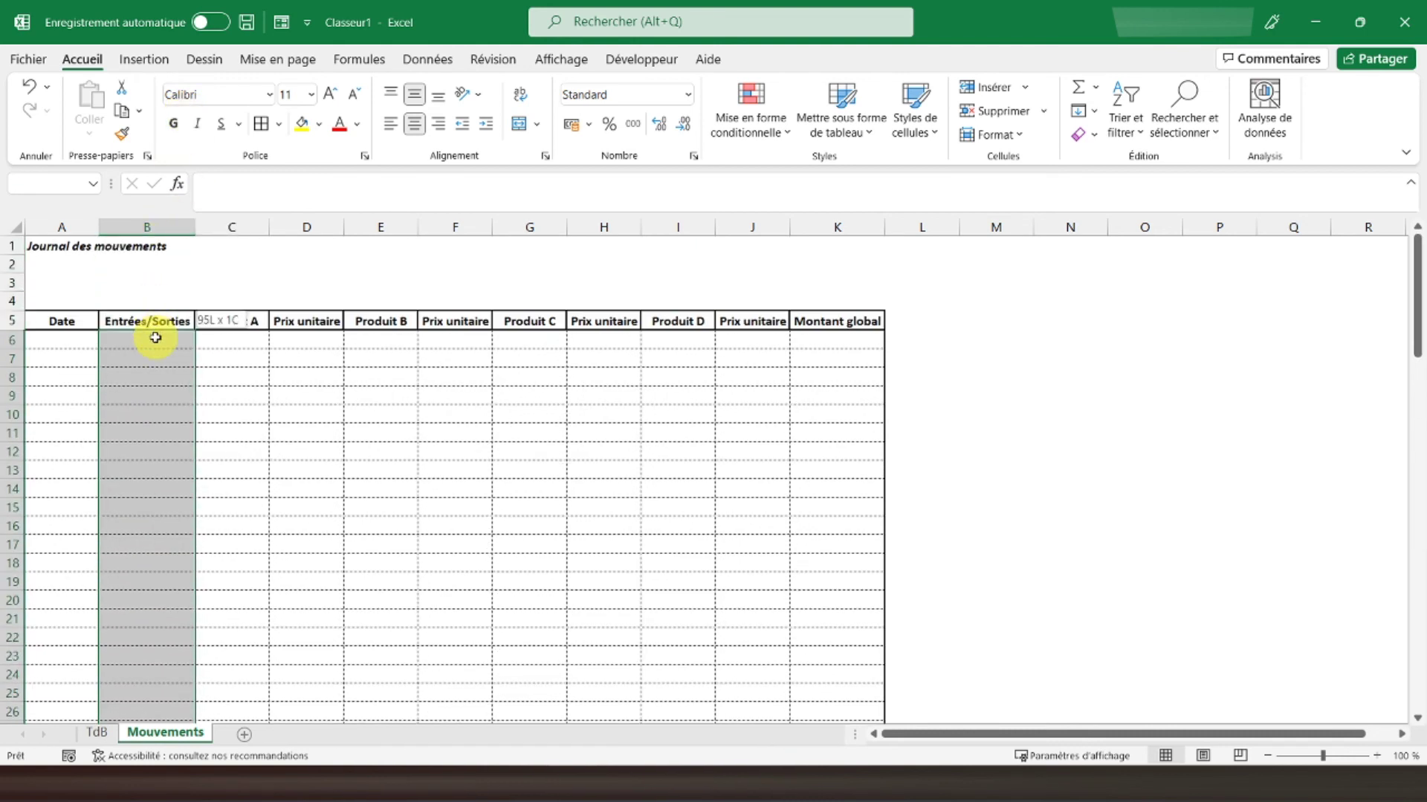
click(414, 61)
click(868, 136)
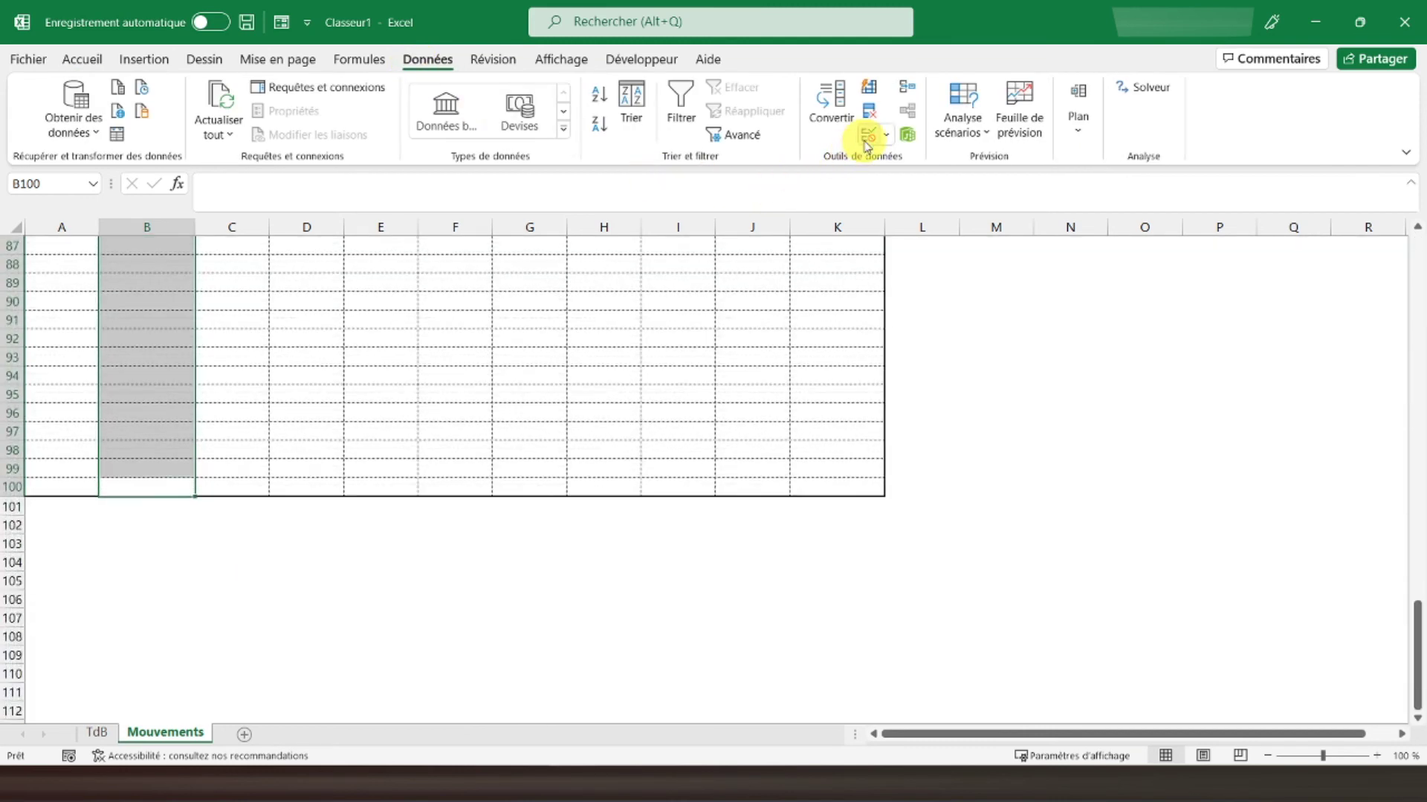
click(616, 298)
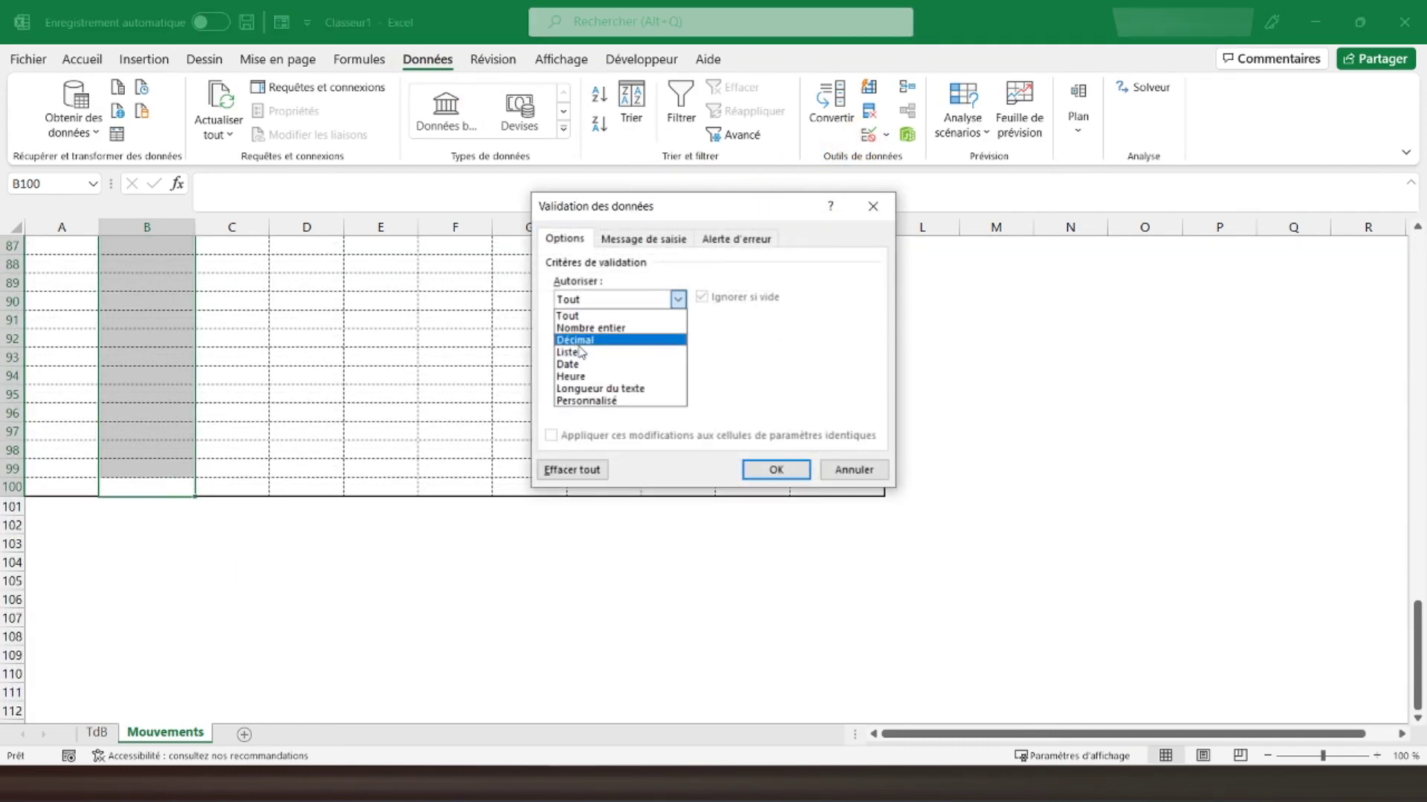
click(616, 341)
click(627, 301)
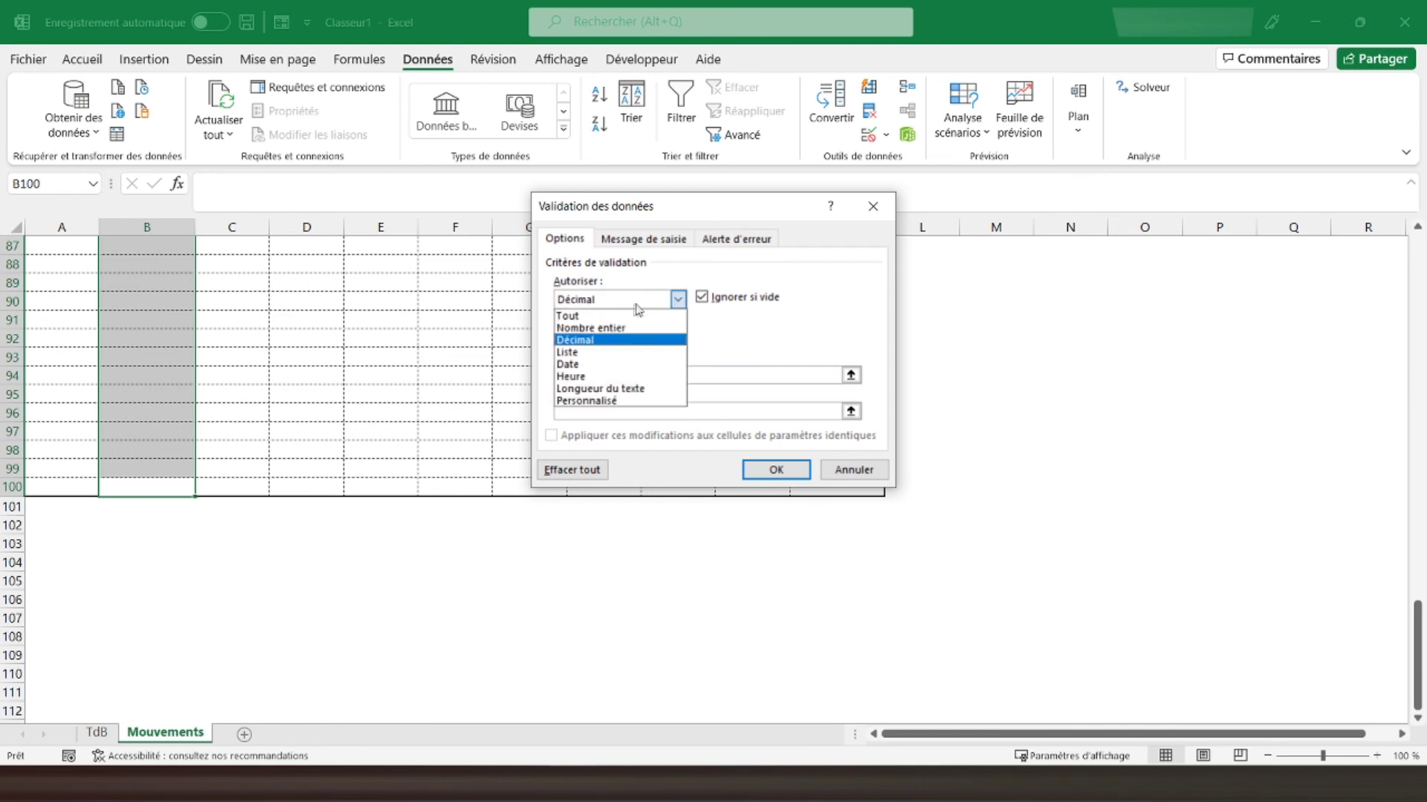
click(598, 352)
click(603, 376)
text(Entrée,Sortie)
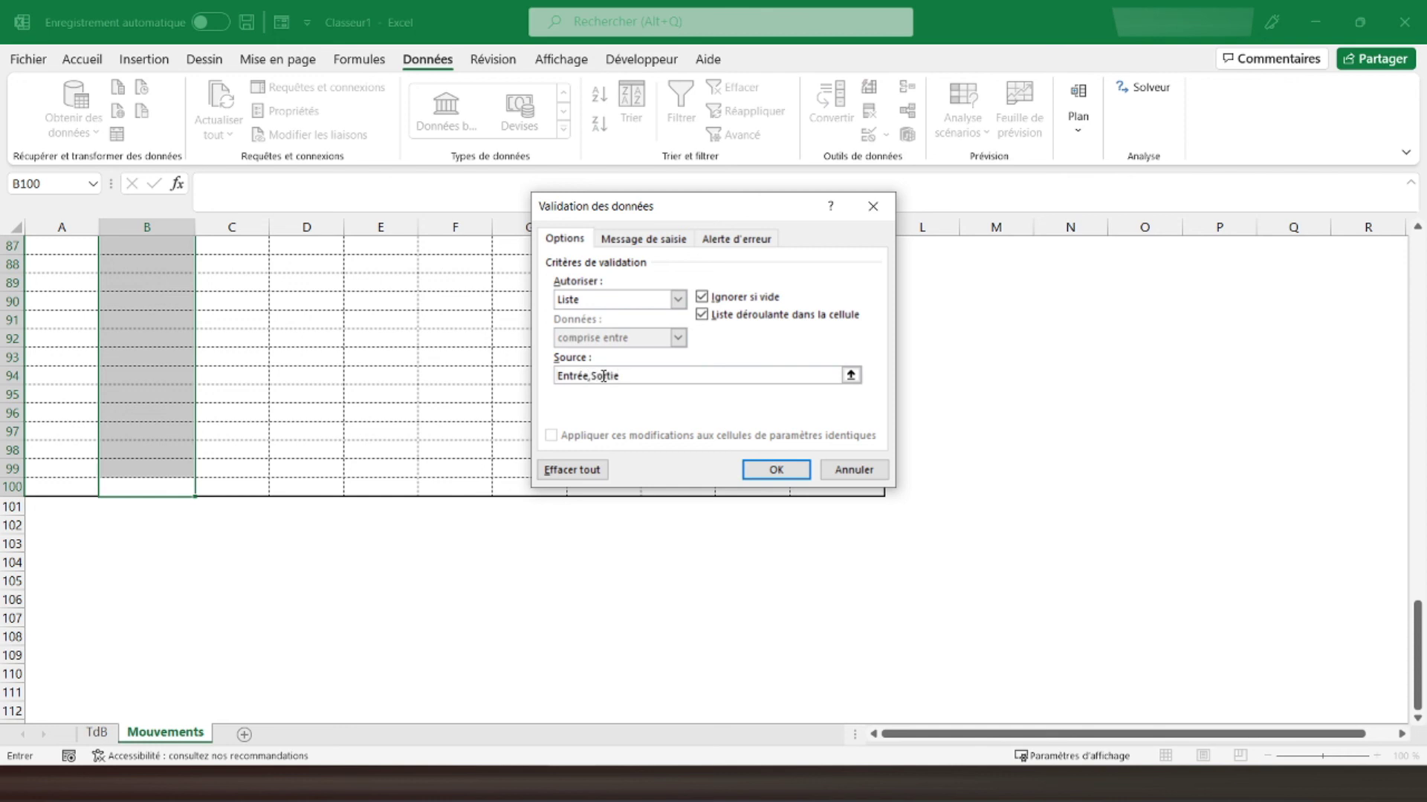
key(Return)
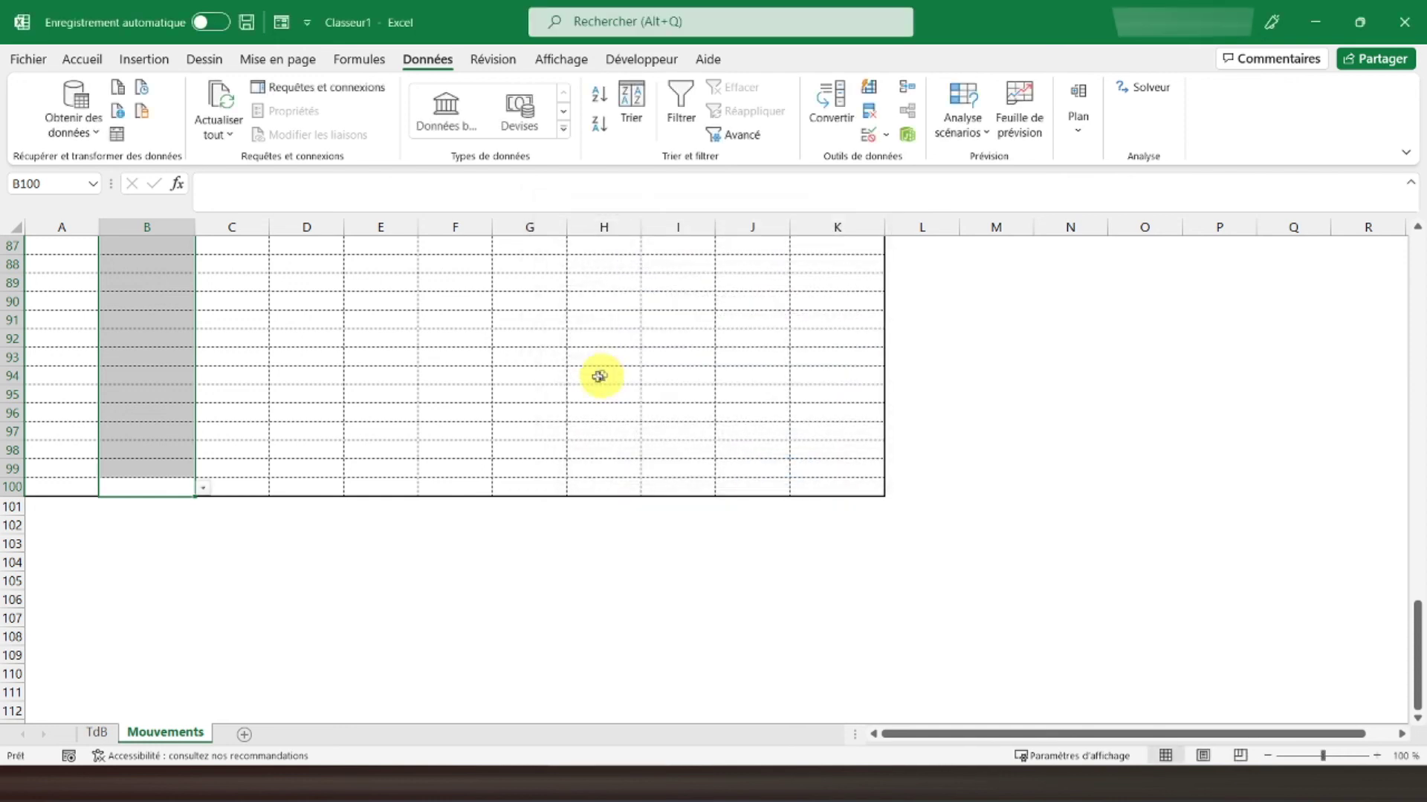
- Test B100's dropdown and confirm the Entrée;Sortie validation source is correct
click(203, 488)
click(202, 488)
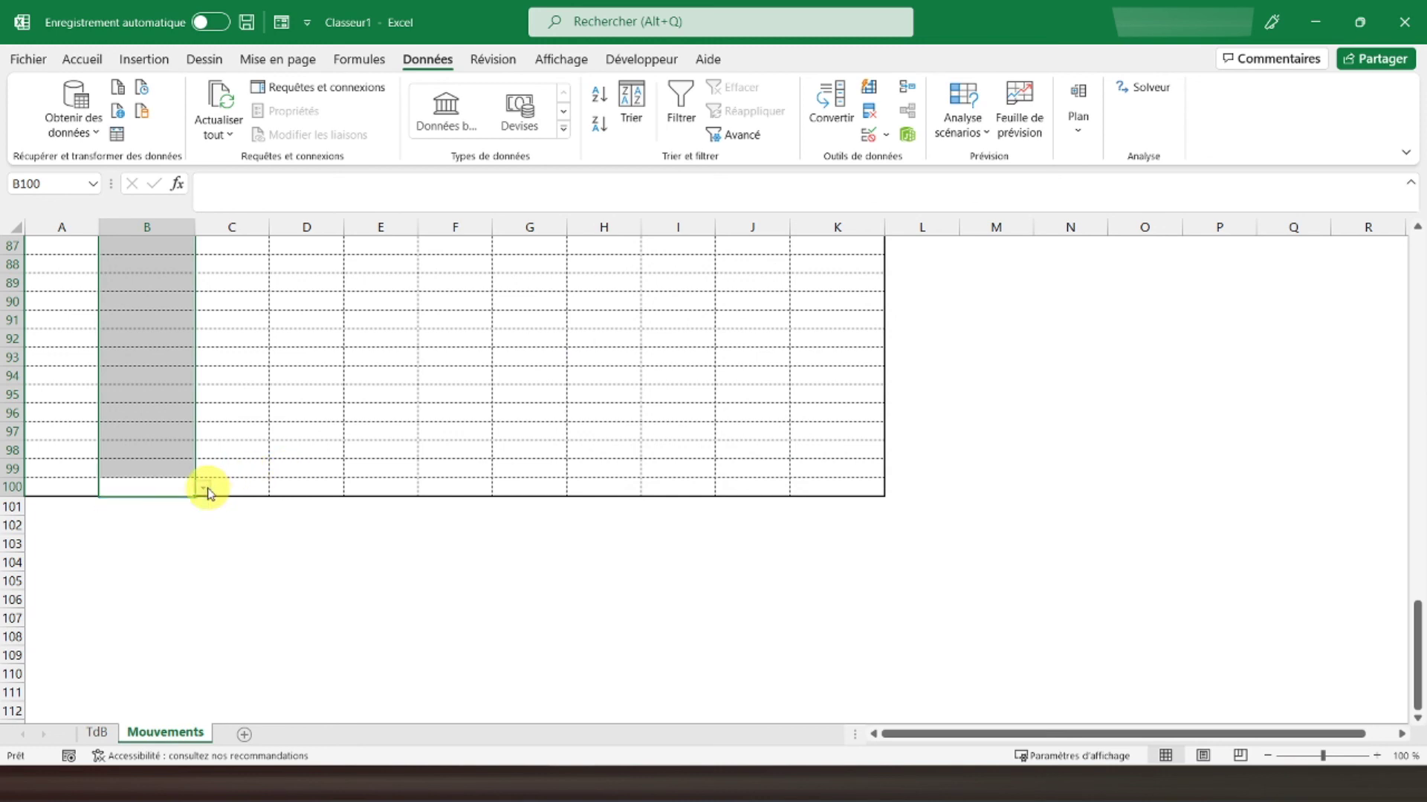
click(871, 136)
click(592, 376)
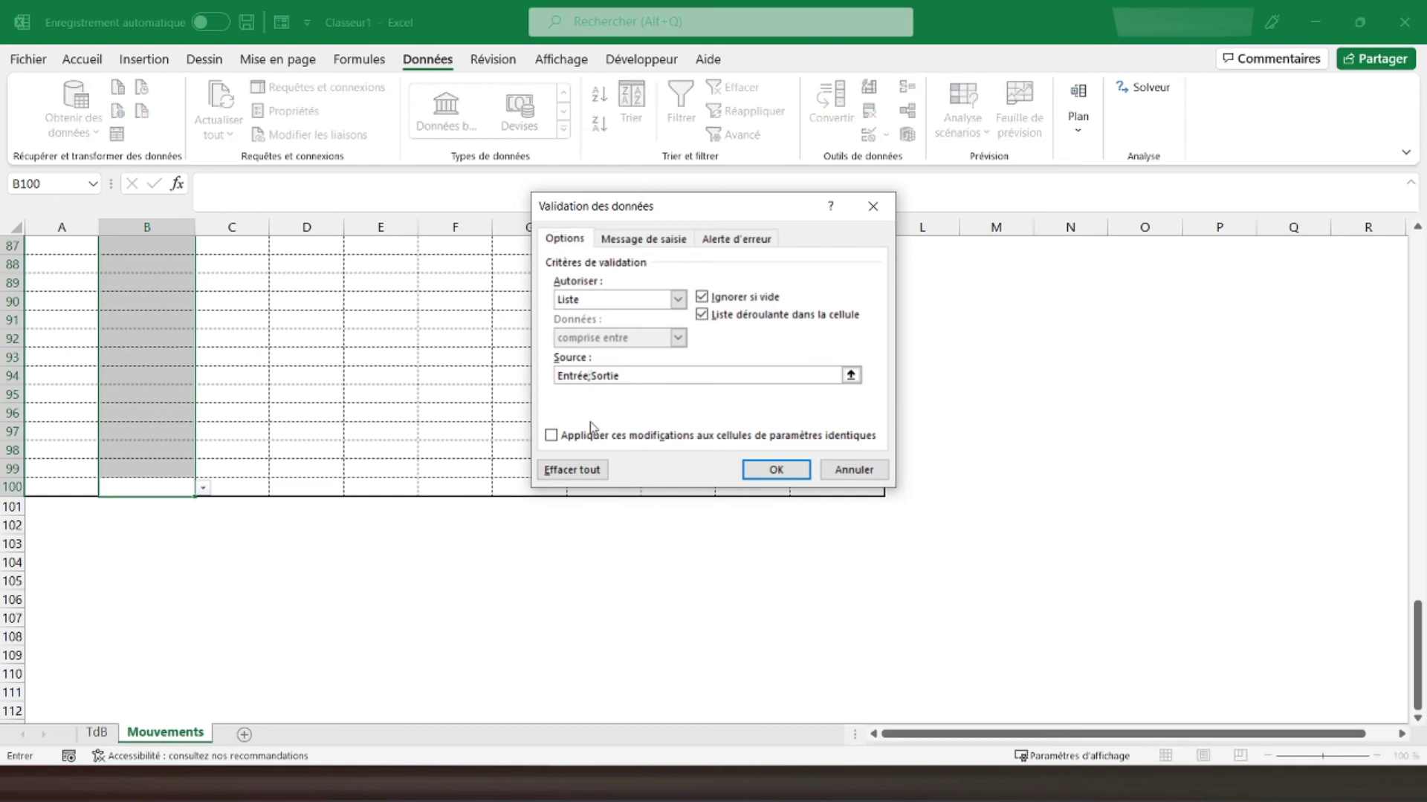
key(Return)
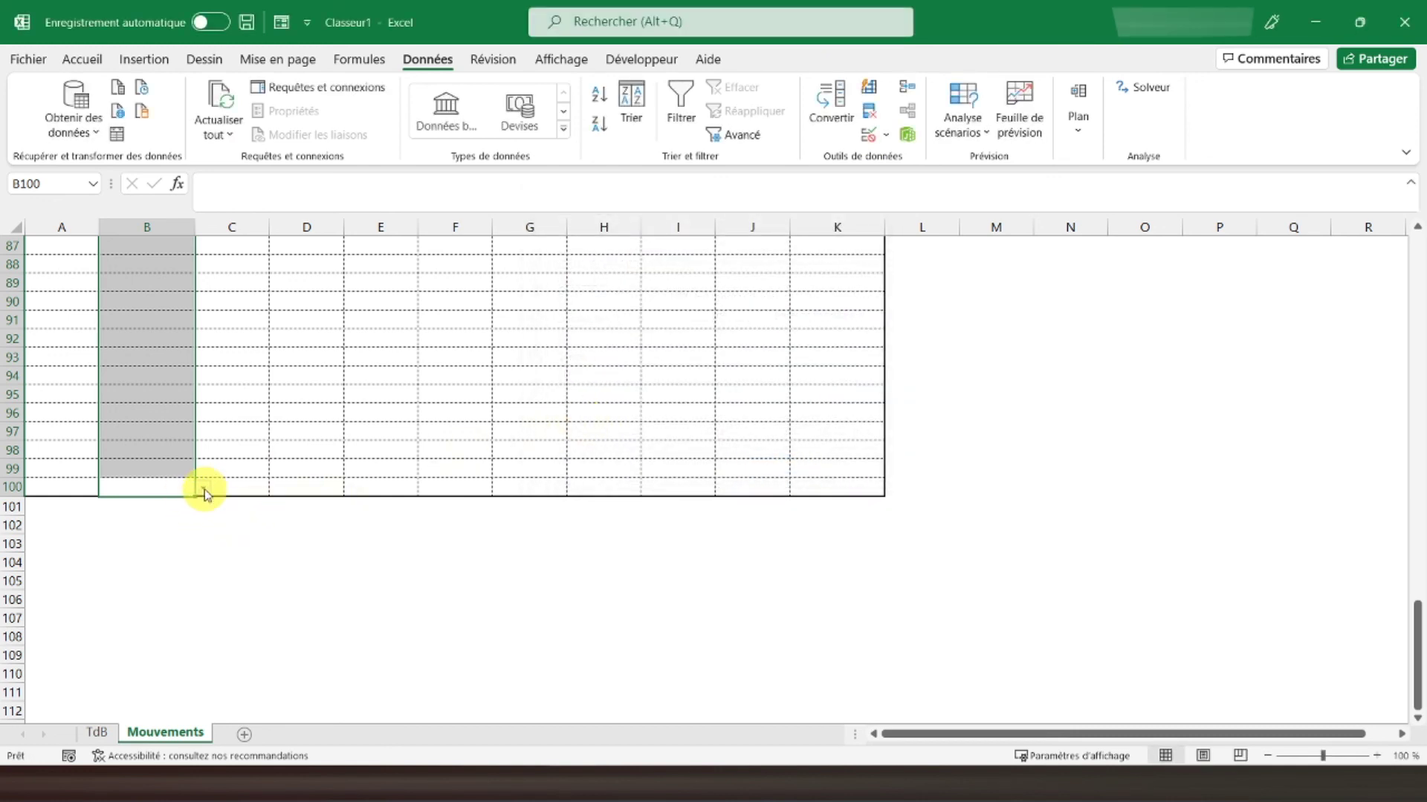
click(205, 490)
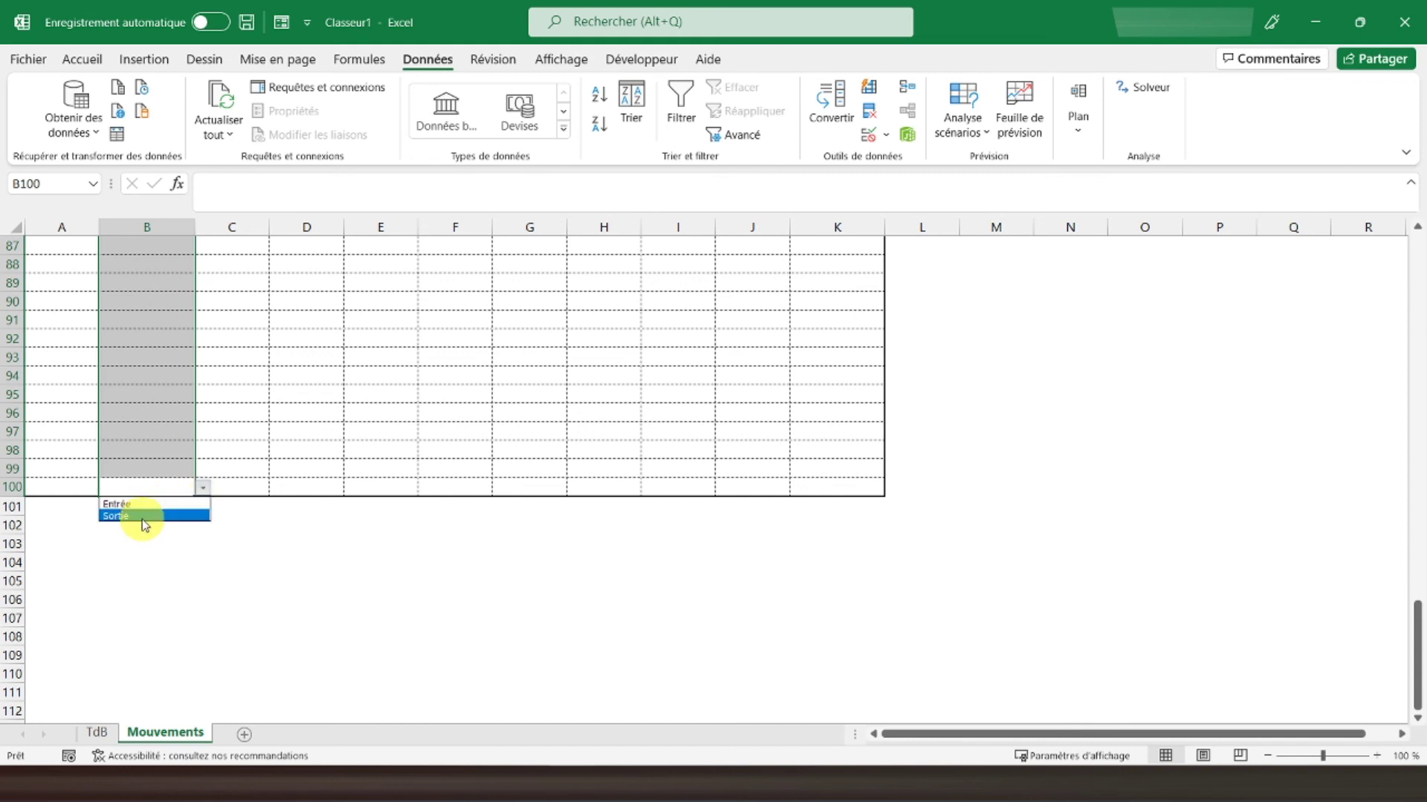
click(319, 440)
scroll(319, 440, up, 10)
scroll(319, 439, up, 10)
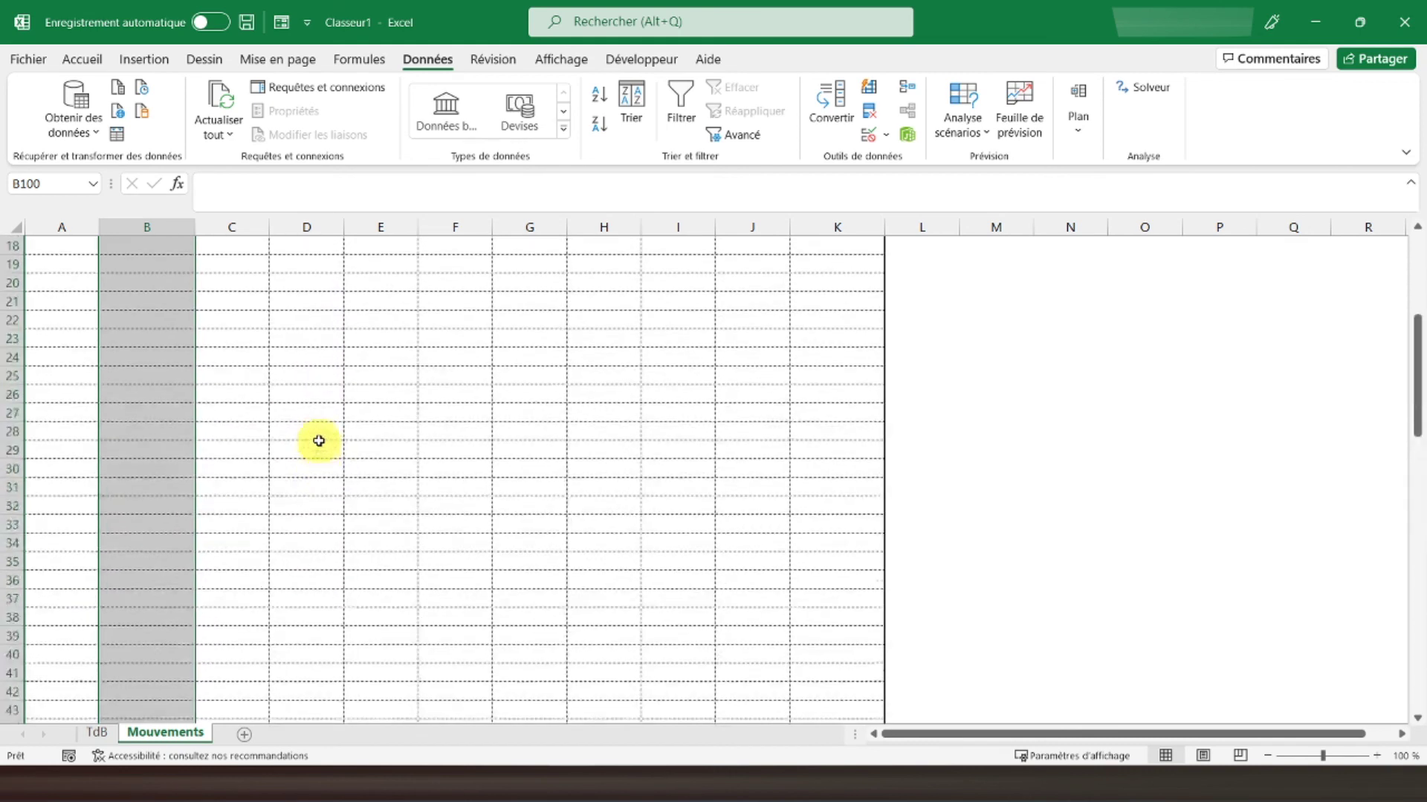
scroll(319, 440, up, 9)
click(153, 338)
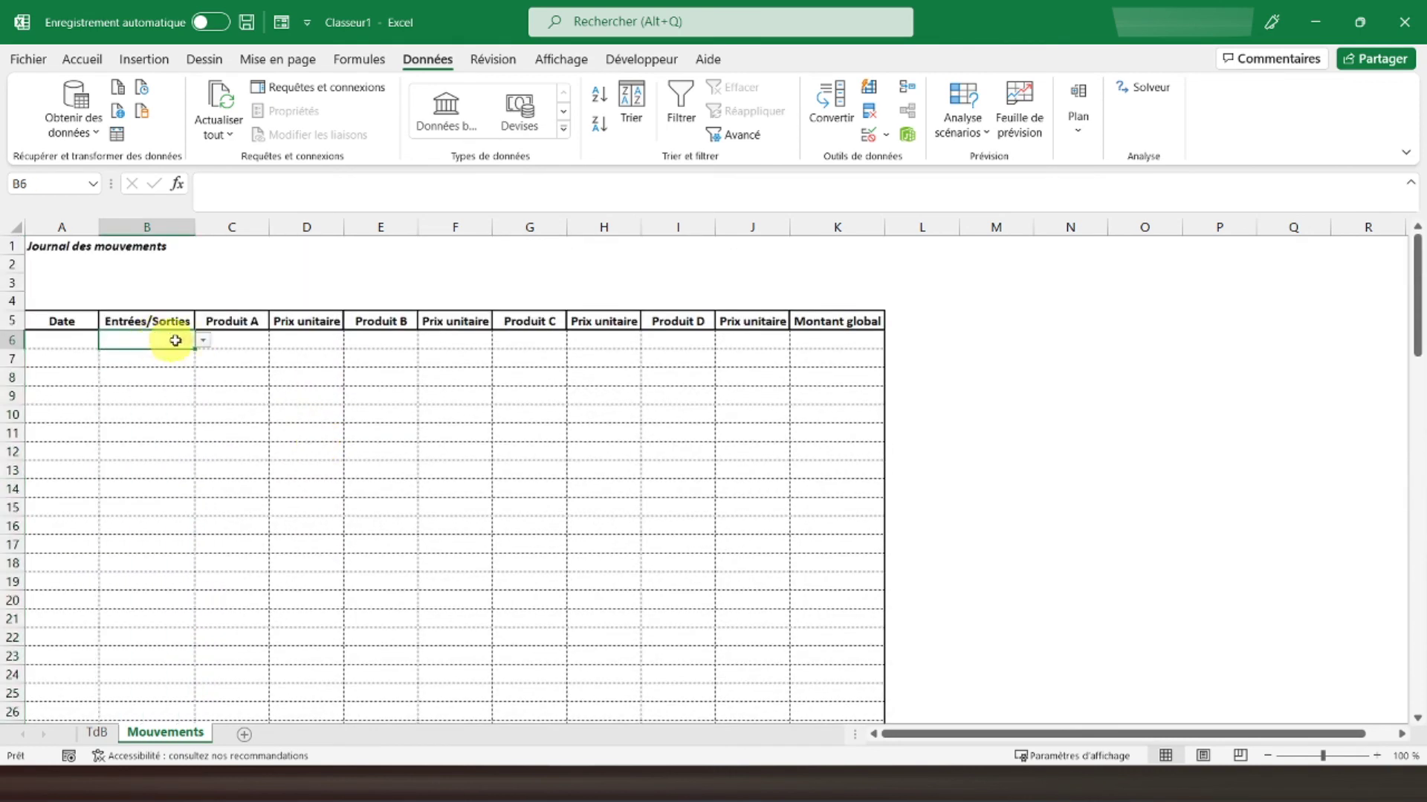
- Apply the Comptabilité format to columns D, F, H, J and K, then autofit column K
click(241, 341)
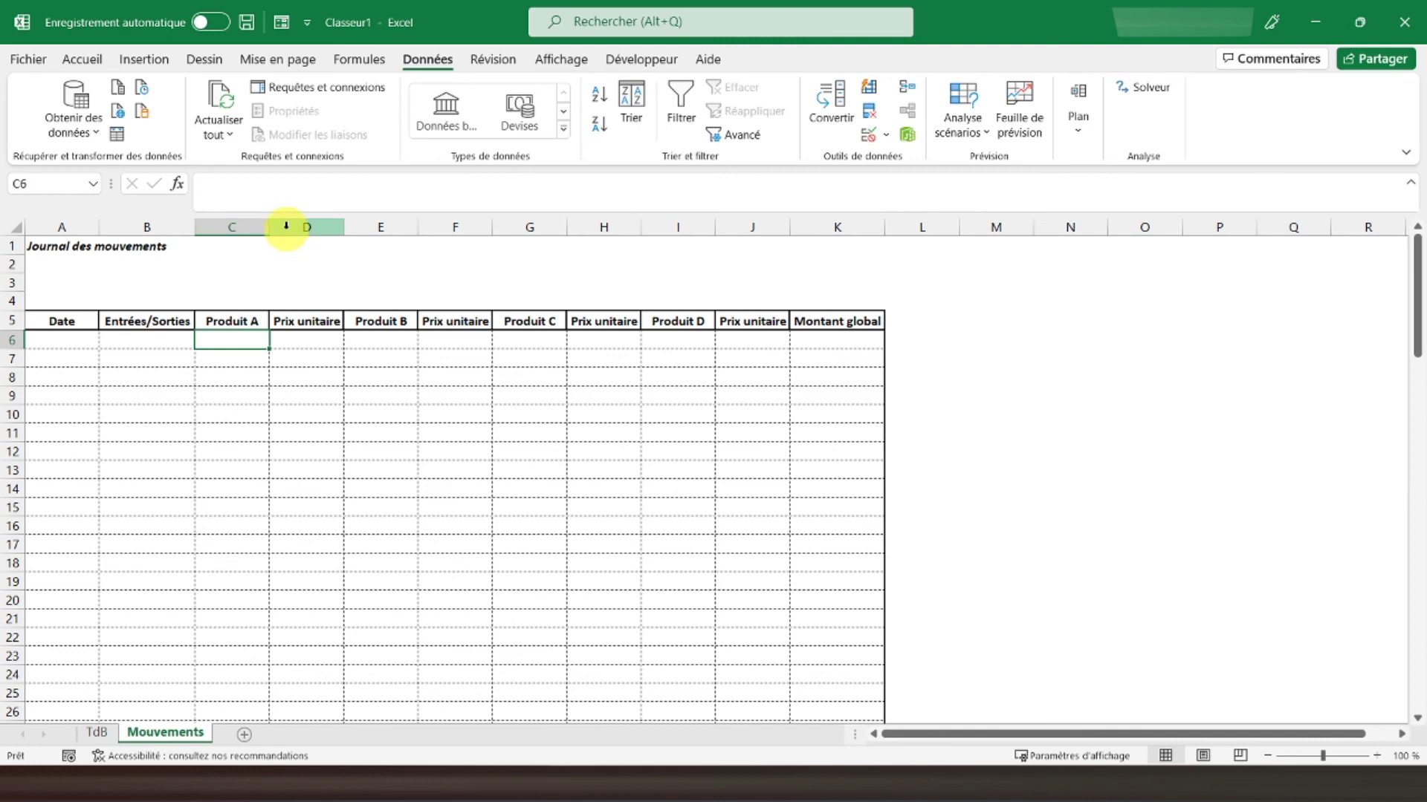
click(288, 226)
ctrl+click(455, 225)
ctrl+click(599, 227)
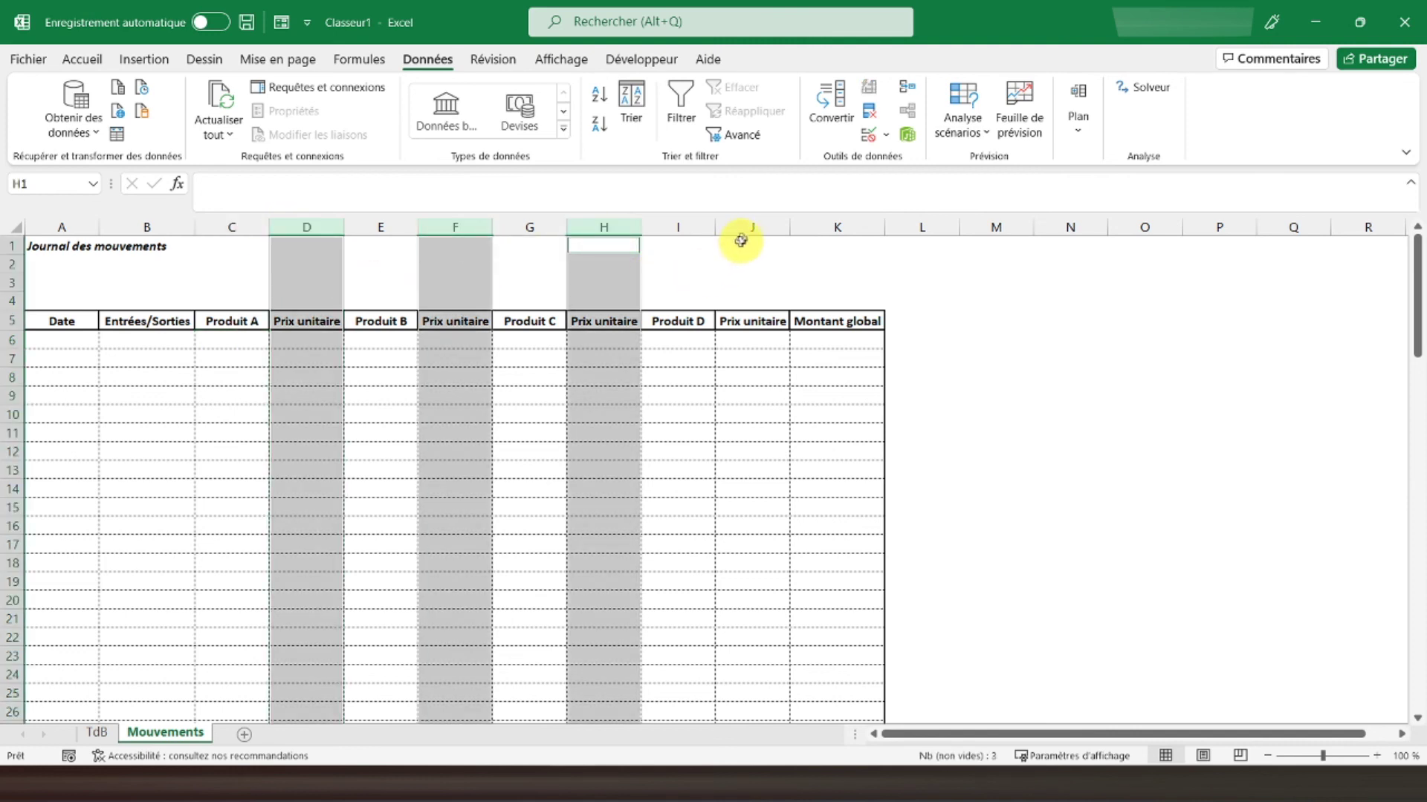
ctrl+click(749, 226)
ctrl+click(822, 226)
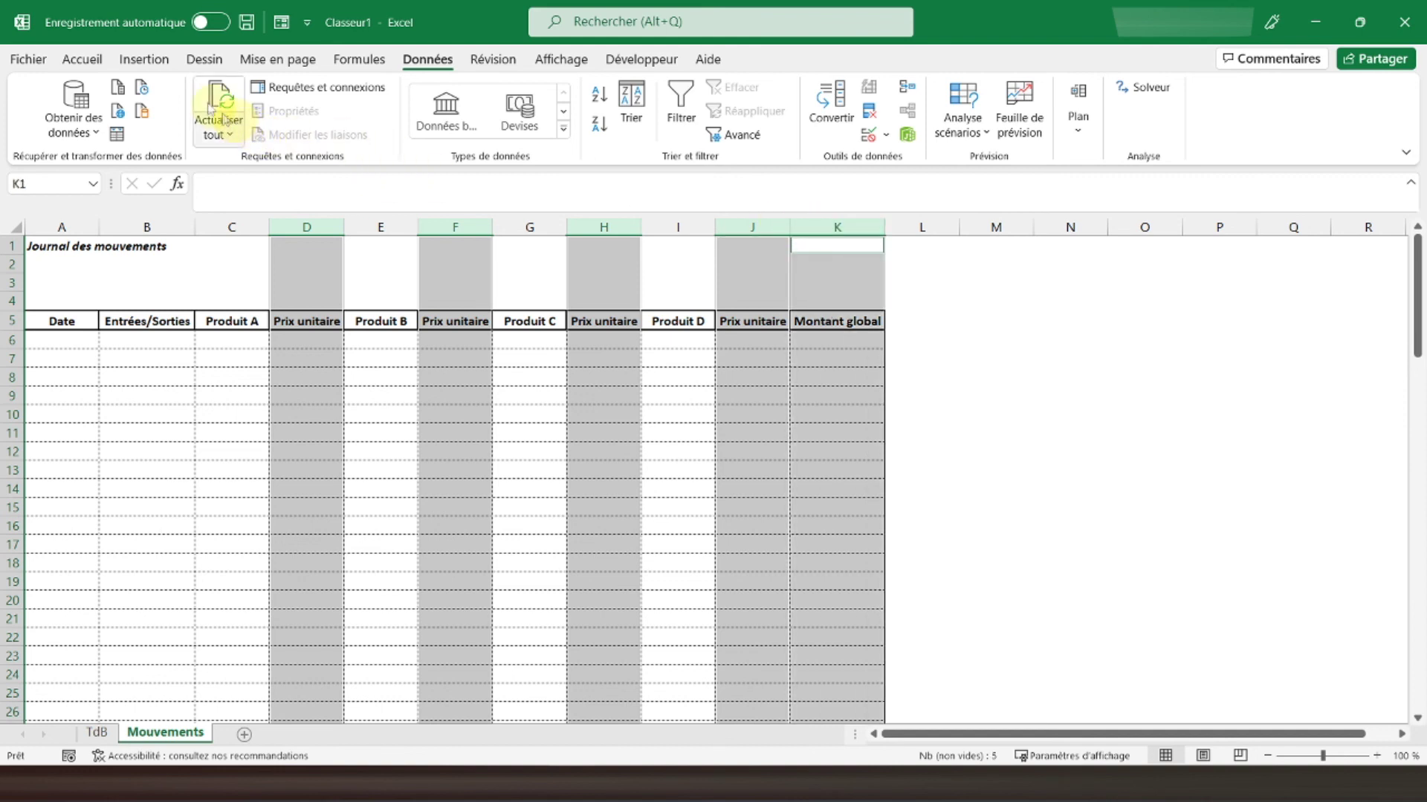
click(80, 58)
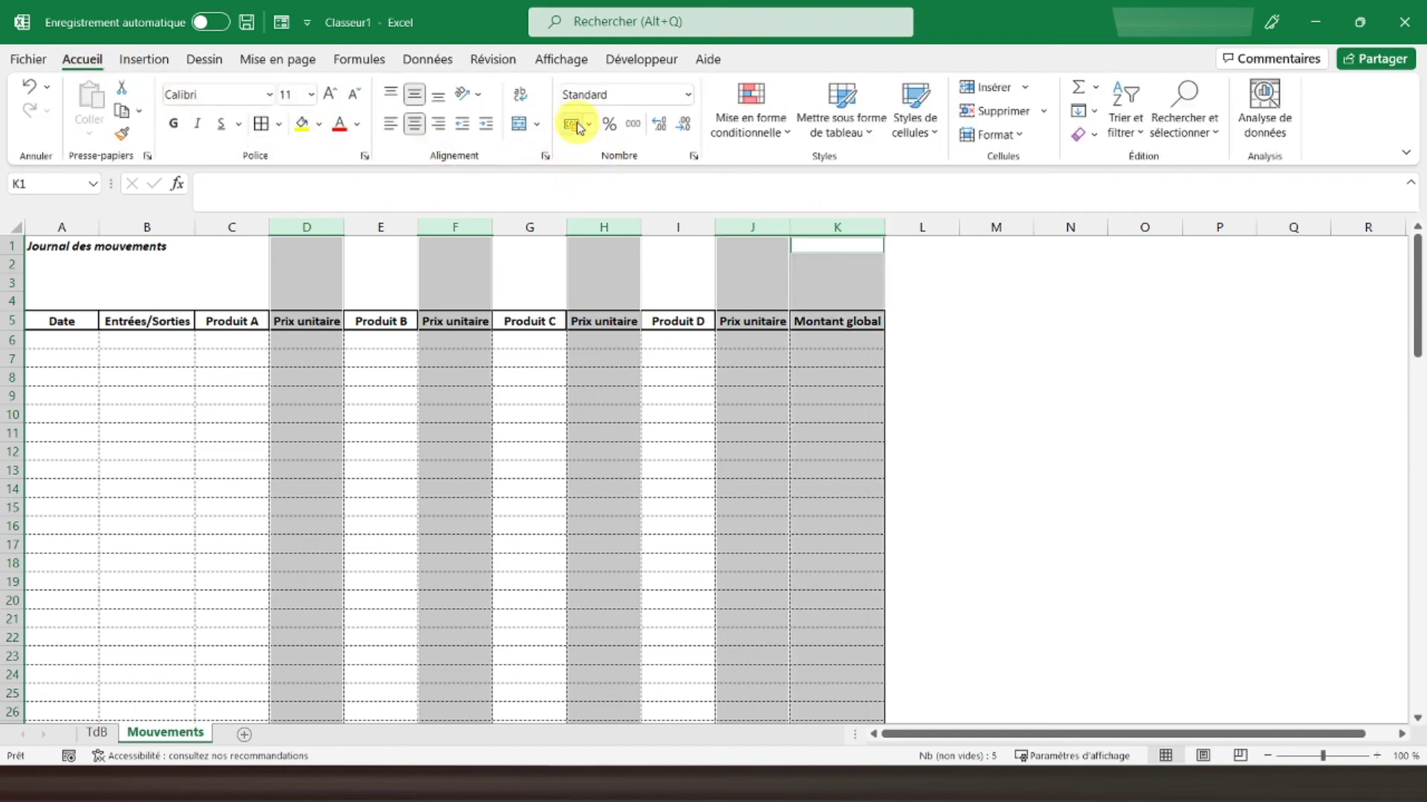
click(52, 245)
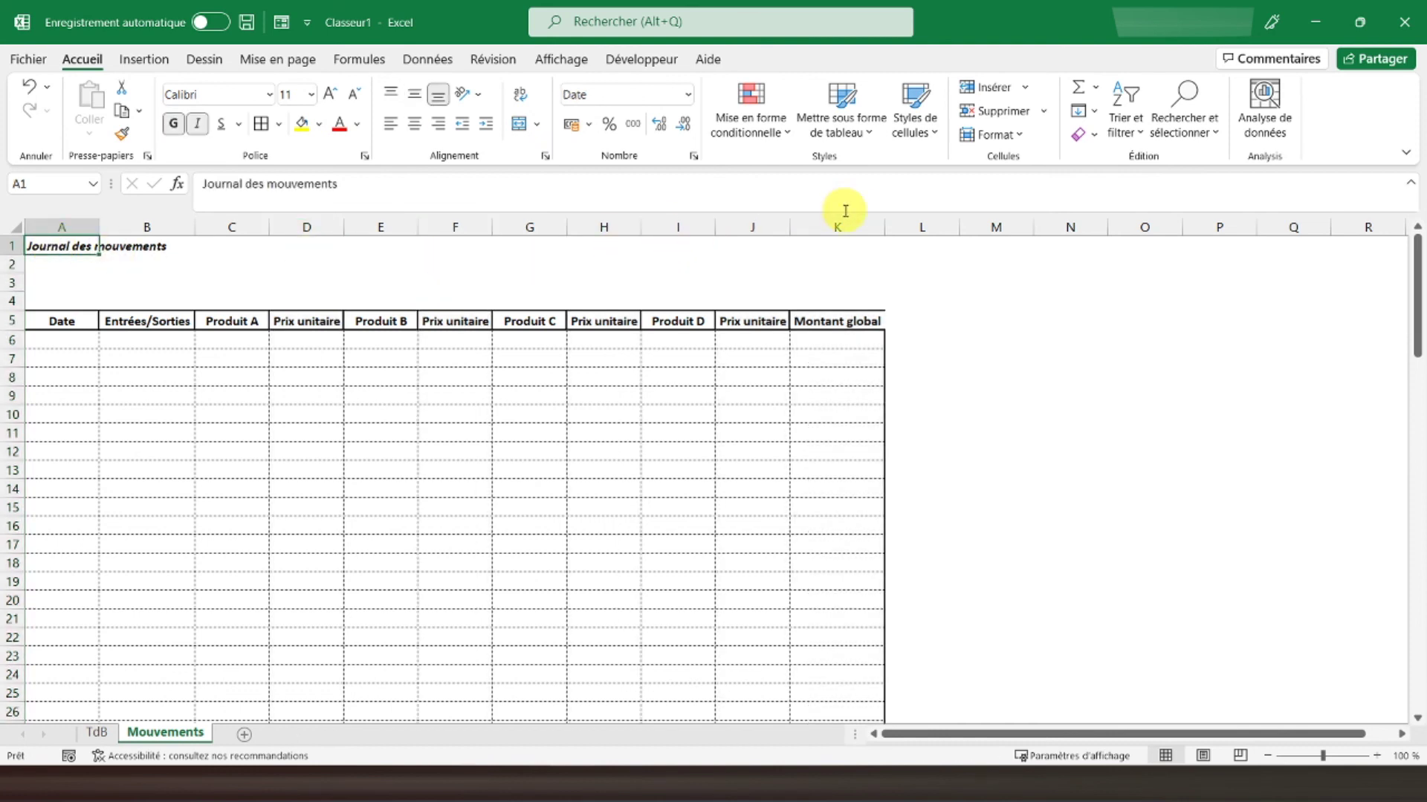
double_click(882, 224)
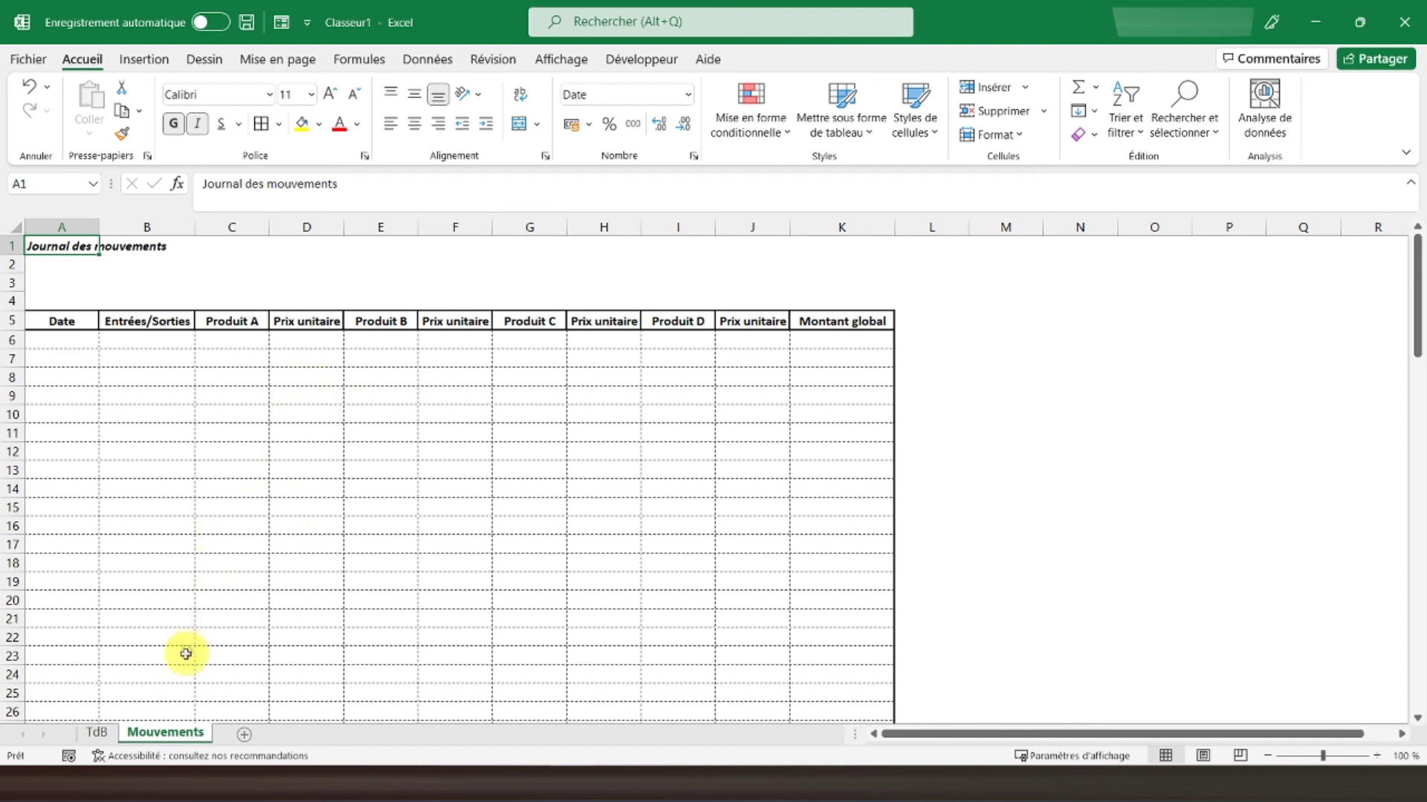
- Switch to the TdB sheet tab
click(112, 735)
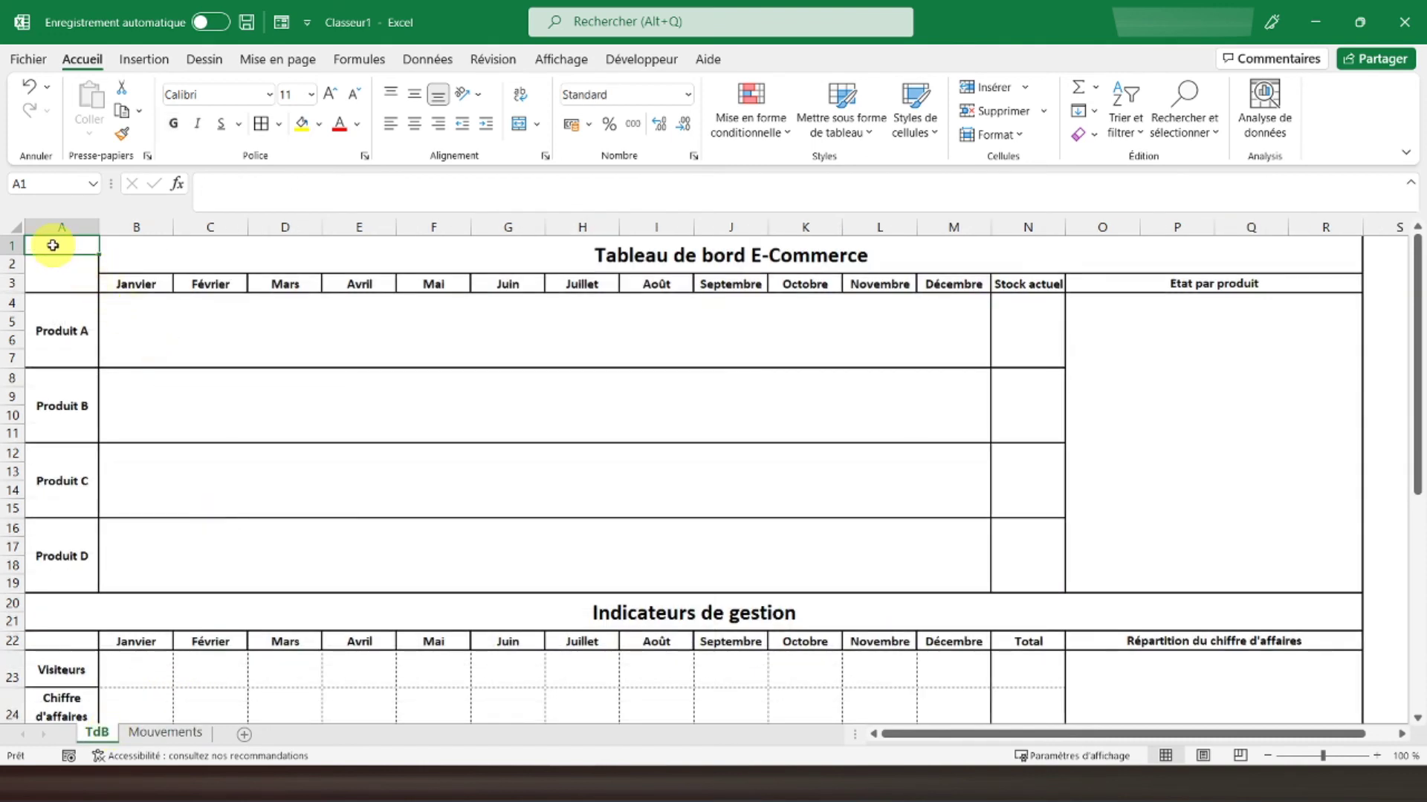